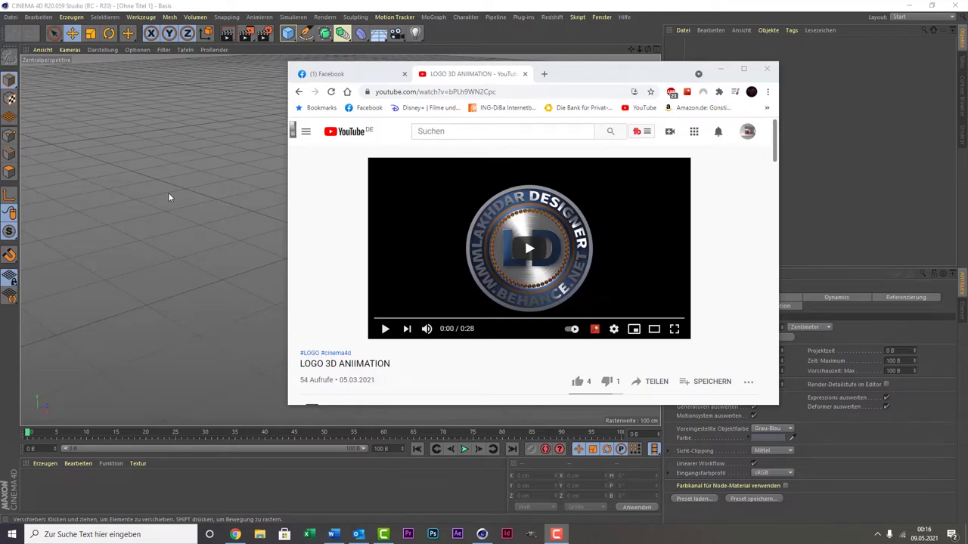
# Step: Watch the LOGO 3D ANIIMATION reference video twice, pause it, and minimize Chrome
pyautogui.click(527, 245)
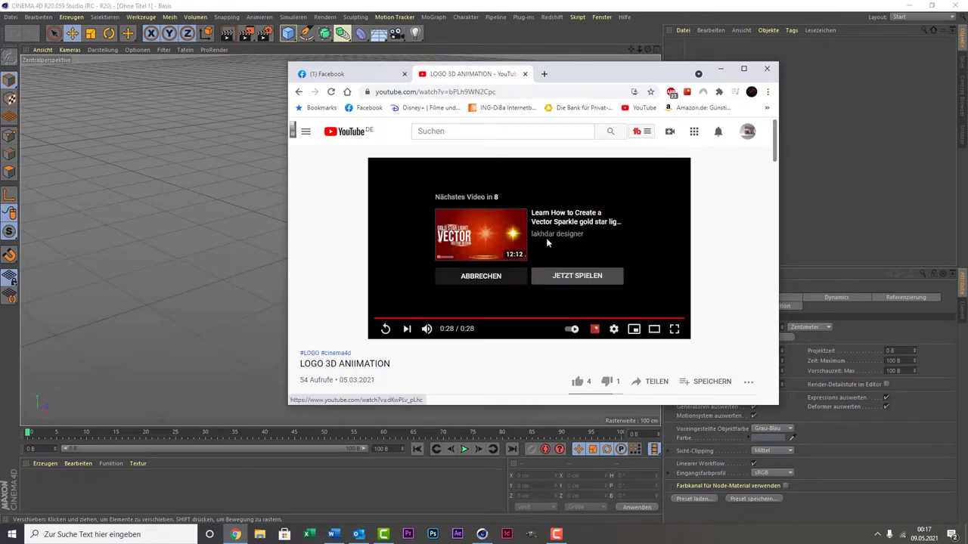
pyautogui.click(384, 331)
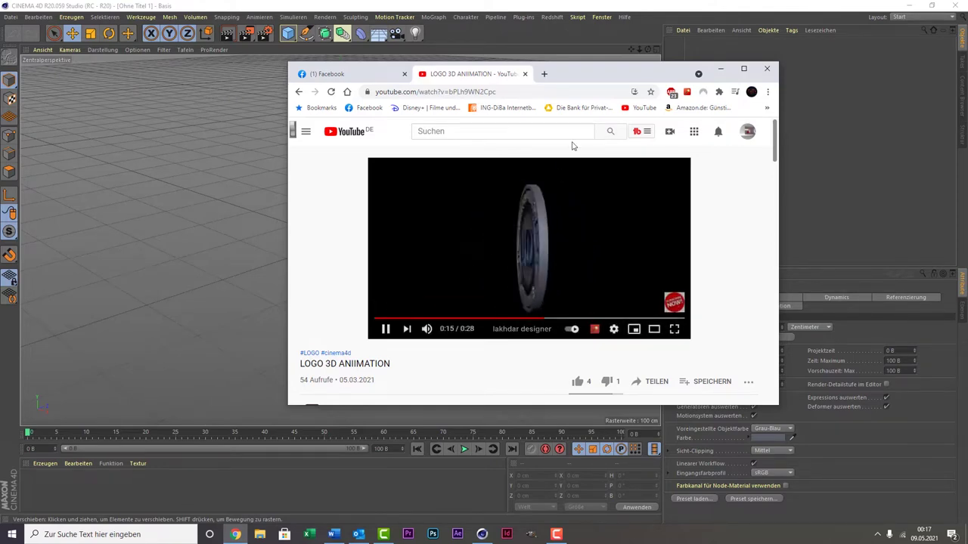
pyautogui.moveTo(594, 78)
pyautogui.mouseDown()
pyautogui.moveTo(568, 107)
pyautogui.moveTo(568, 60)
pyautogui.mouseUp()
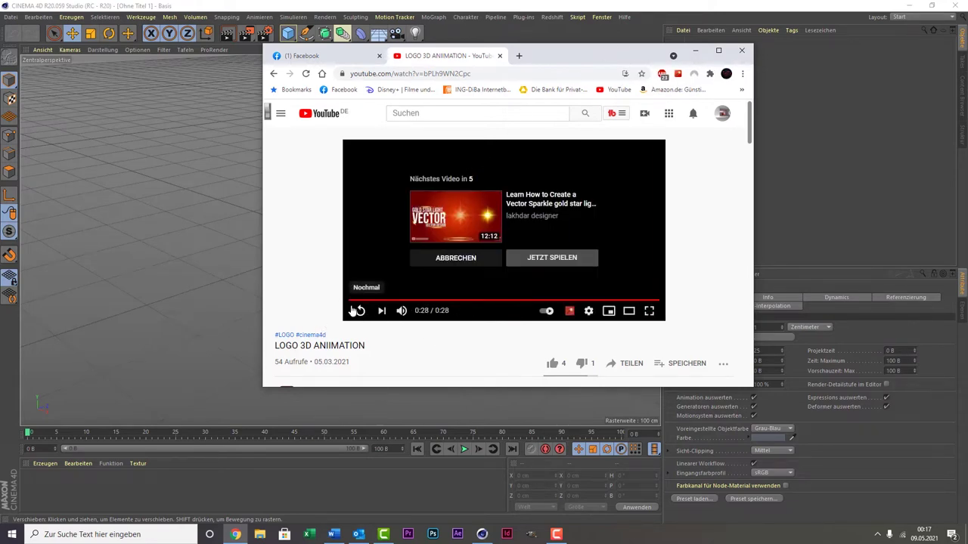
pyautogui.click(359, 312)
pyautogui.click(358, 310)
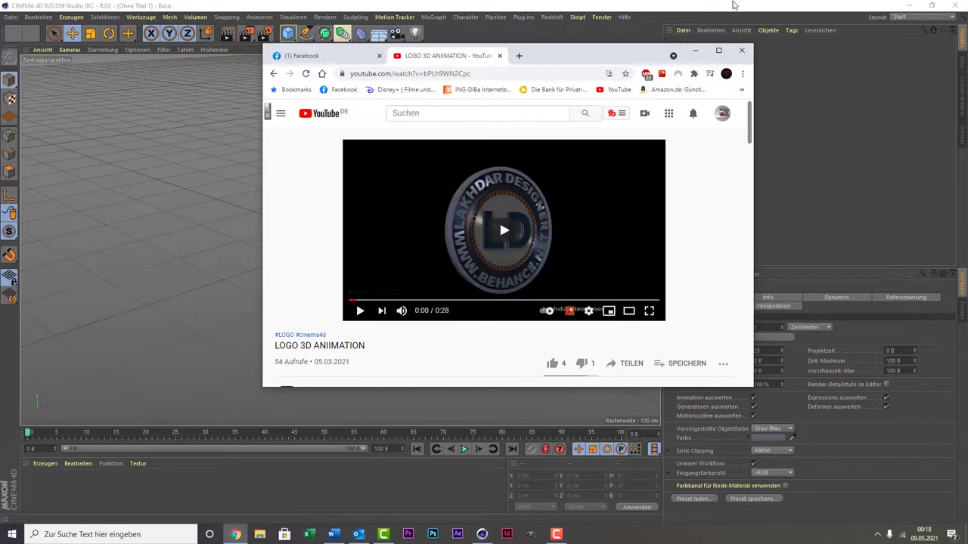
pyautogui.click(695, 51)
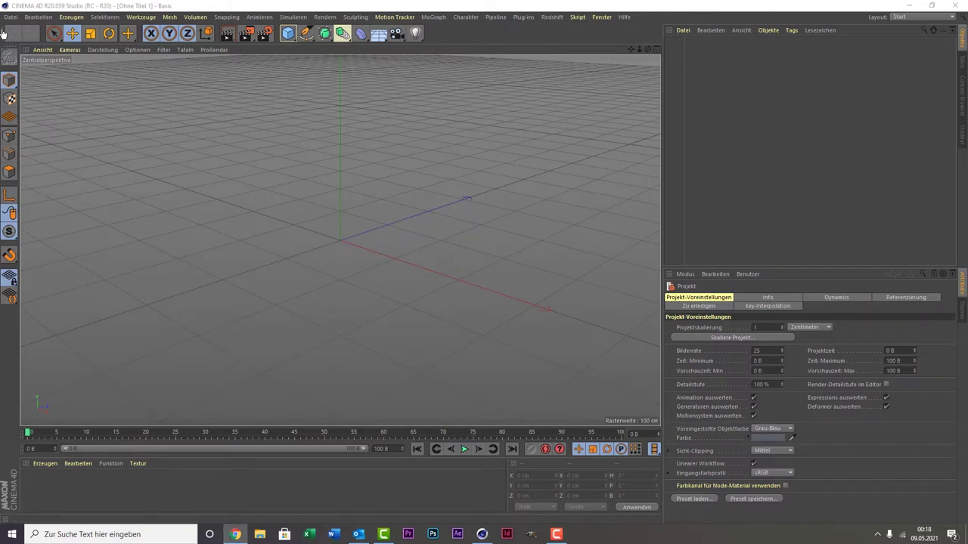
# Step: Add a Kreis circle spline to the scene from the spline palette
pyautogui.click(286, 37)
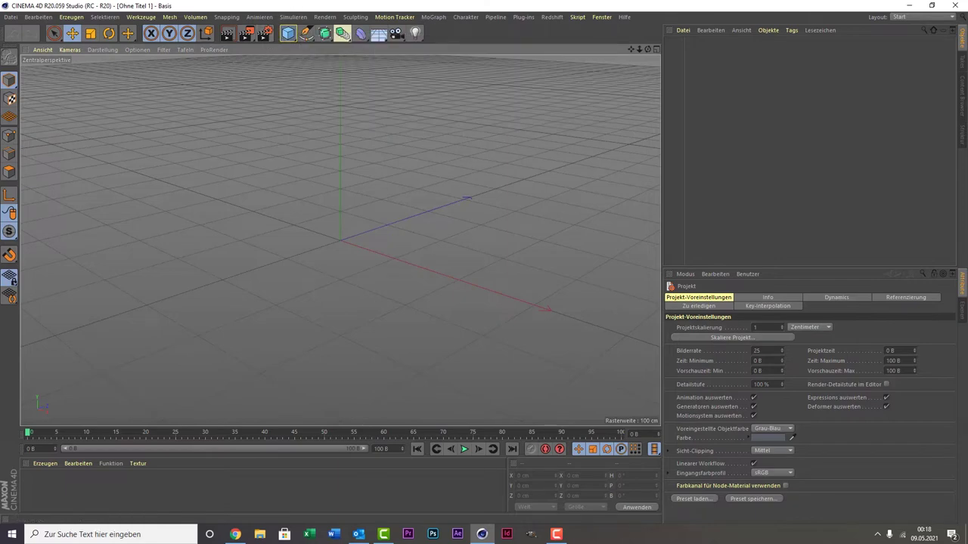
pyautogui.click(235, 535)
pyautogui.moveTo(409, 98); pyautogui.dragTo(597, 73)
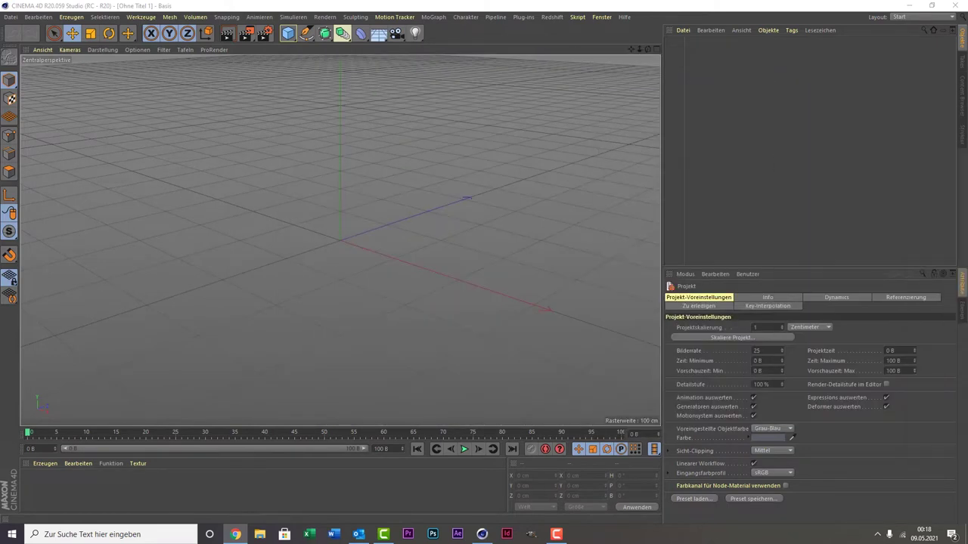
pyautogui.click(306, 34)
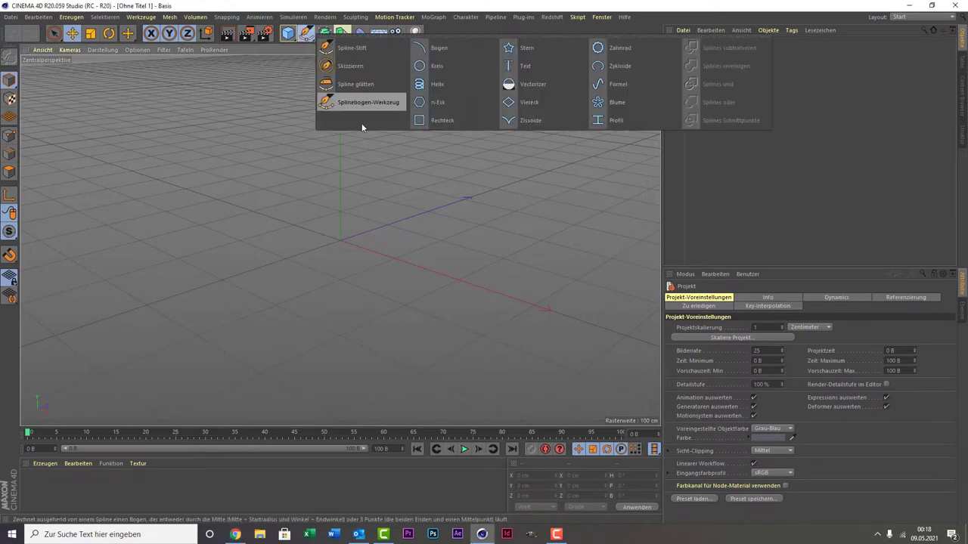
pyautogui.click(446, 70)
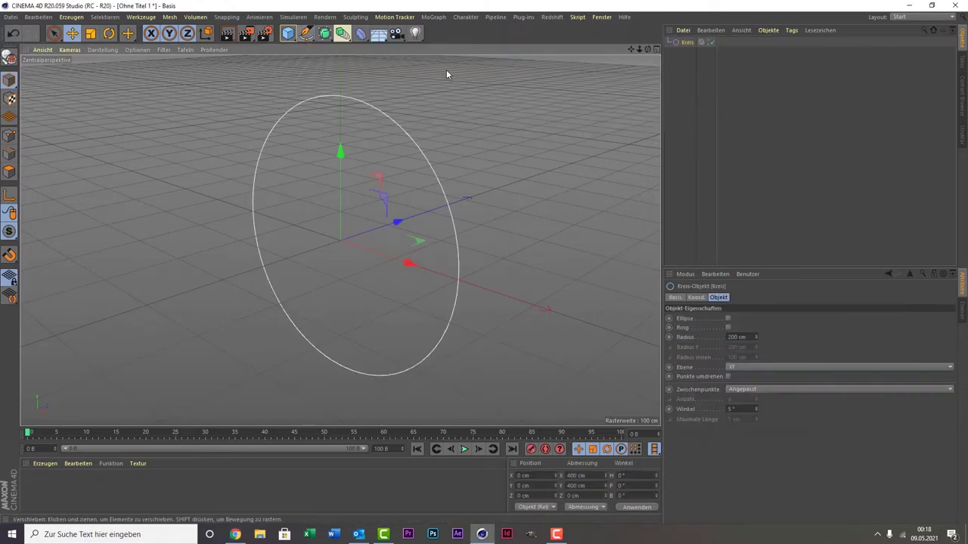
# Step: Scale the circle up to about 603 cm across
pyautogui.click(90, 36)
pyautogui.moveTo(121, 92); pyautogui.dragTo(216, 134)
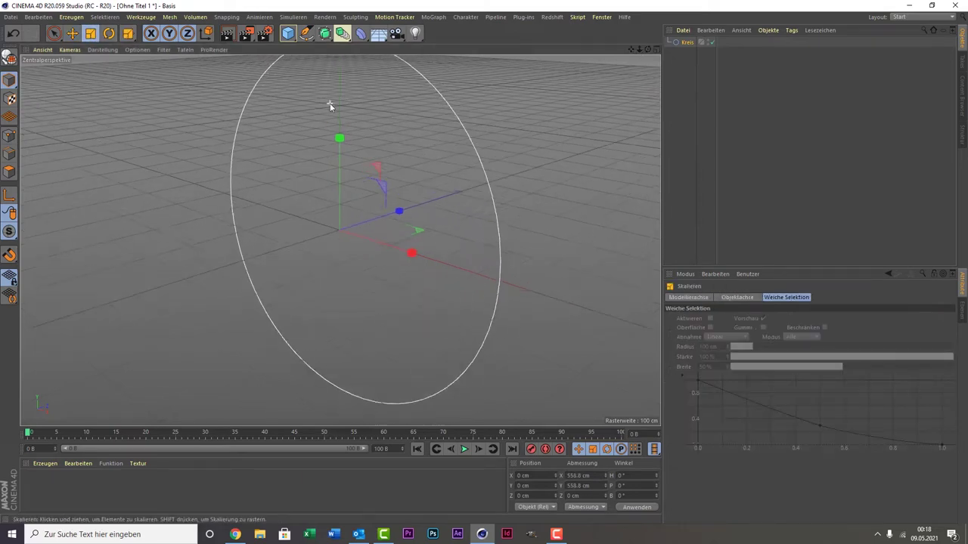
pyautogui.scroll(-1, 201, 138)
pyautogui.moveTo(161, 153); pyautogui.dragTo(198, 149)
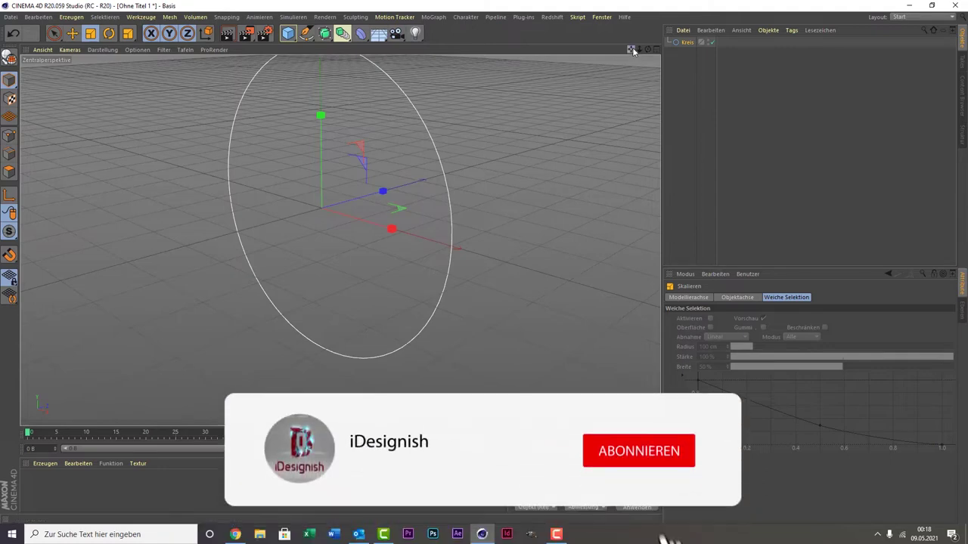
pyautogui.moveTo(633, 50); pyautogui.dragTo(641, 91)
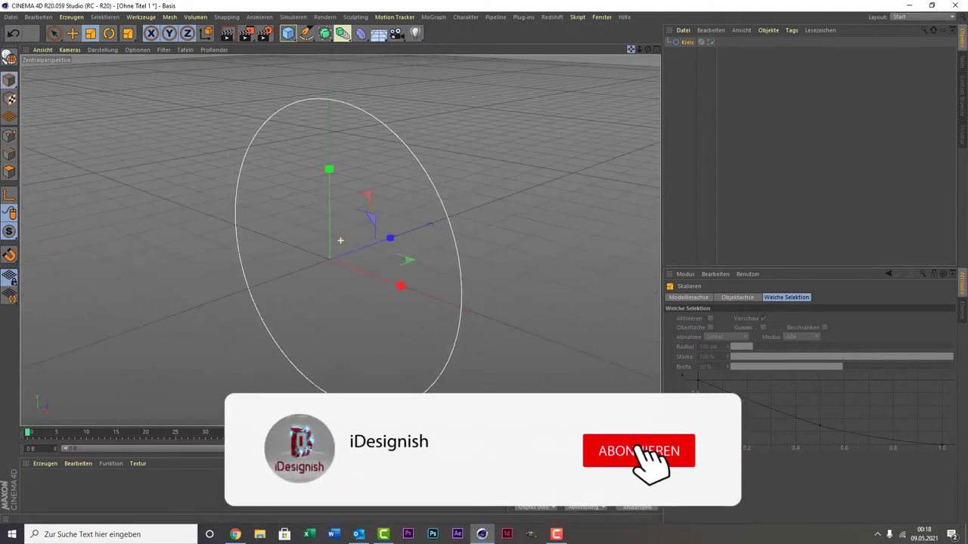
pyautogui.click(323, 34)
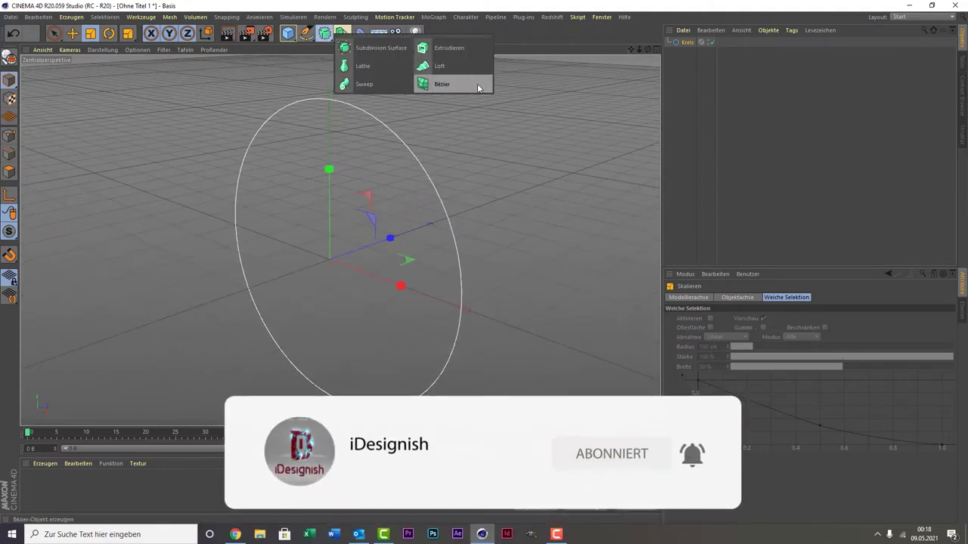
# Step: Extrude the Kreis into a disc with Verschiebung Z of 20 cm, then reopen the reference video
pyautogui.keyDown('alt'); pyautogui.click(421, 50); pyautogui.keyUp('alt')
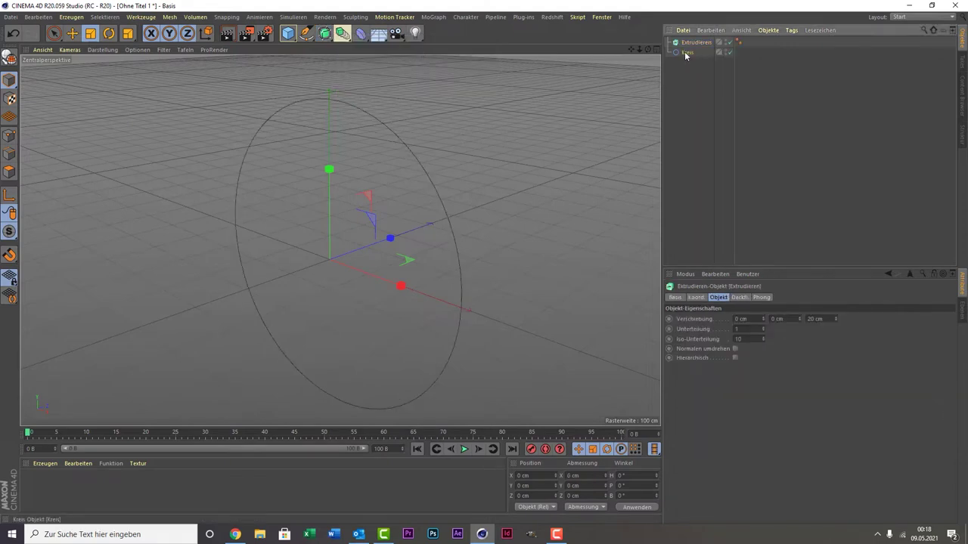
pyautogui.moveTo(687, 47); pyautogui.dragTo(691, 43)
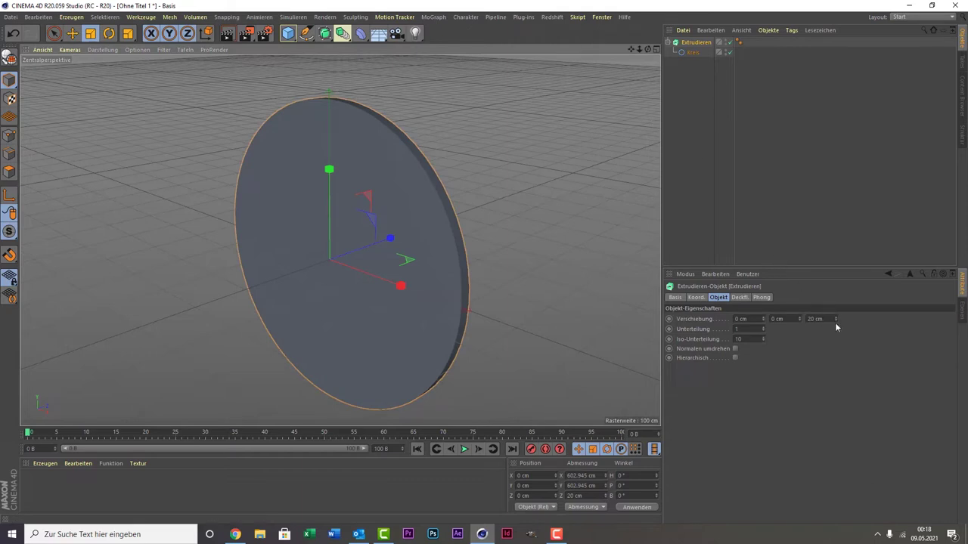
pyautogui.moveTo(835, 321)
pyautogui.mouseDown()
pyautogui.moveTo(835, 287)
pyautogui.moveTo(835, 319)
pyautogui.mouseUp()
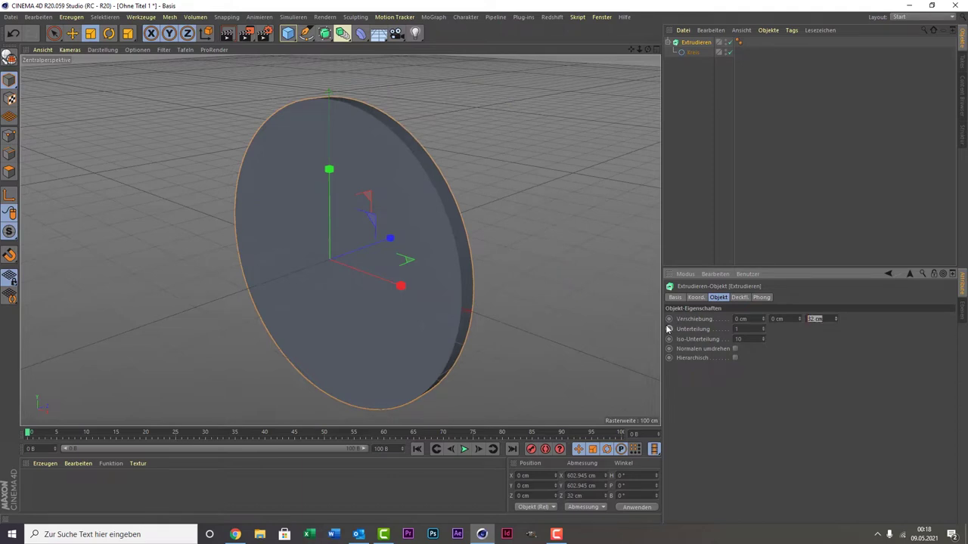
pyautogui.write('20')
pyautogui.press('Return')
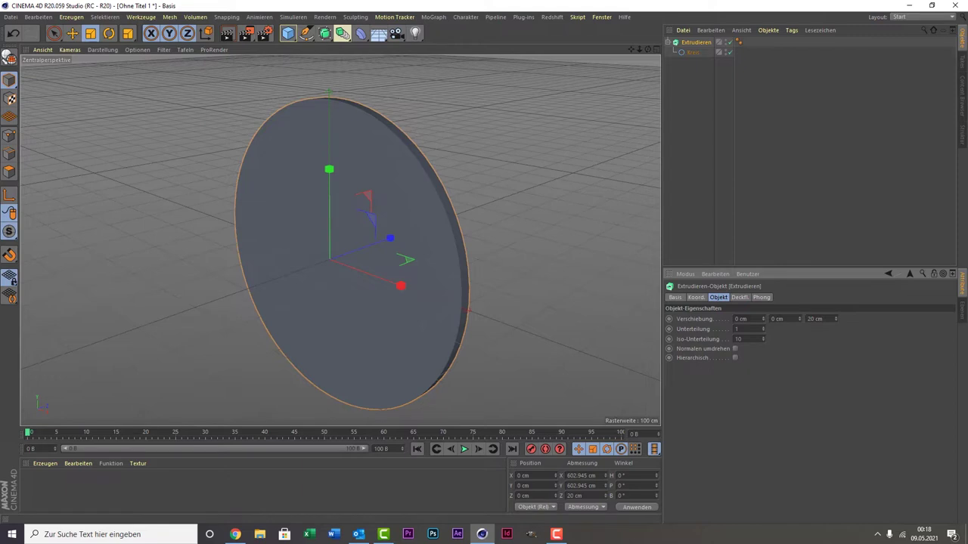
pyautogui.click(235, 535)
pyautogui.click(596, 227)
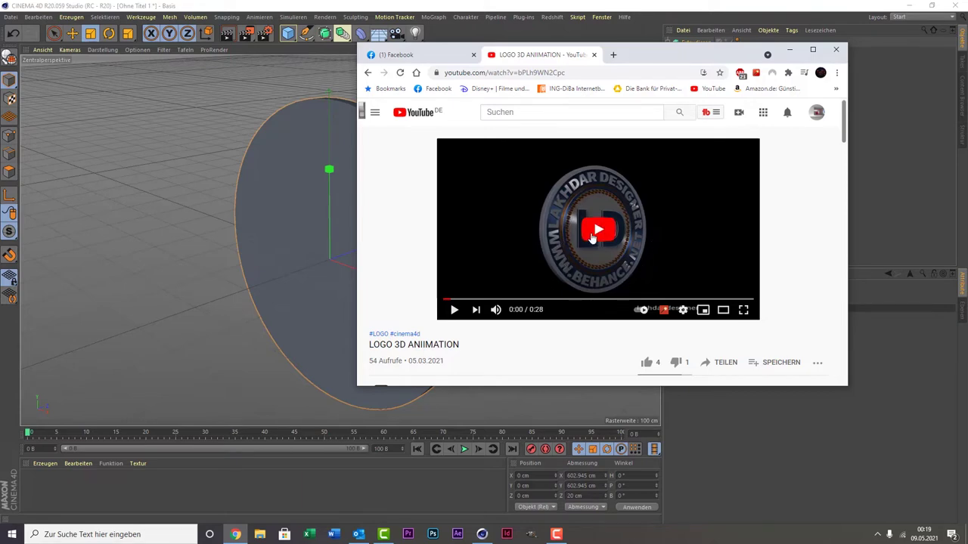
# Step: View the reference logo video full screen, exit, and minimize the browser
pyautogui.click(742, 309)
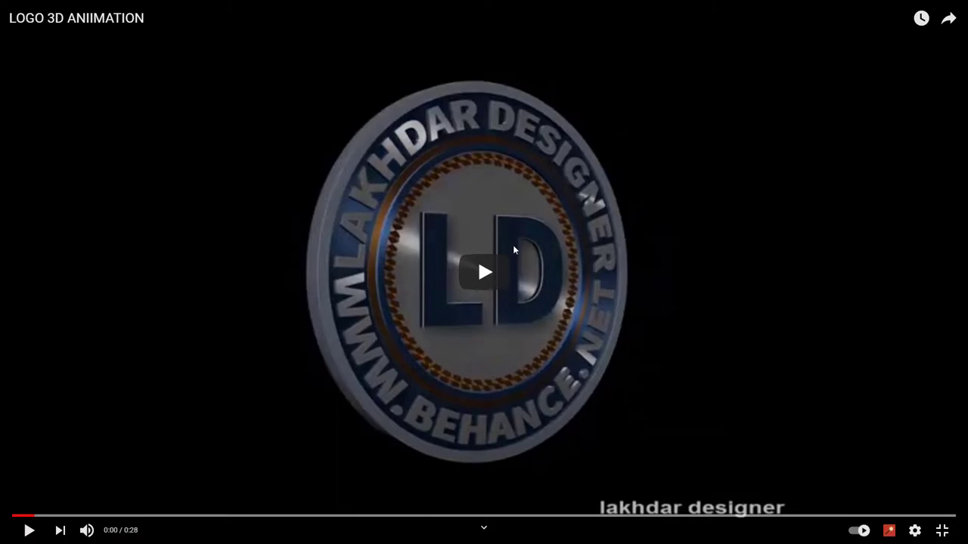
pyautogui.press('Escape')
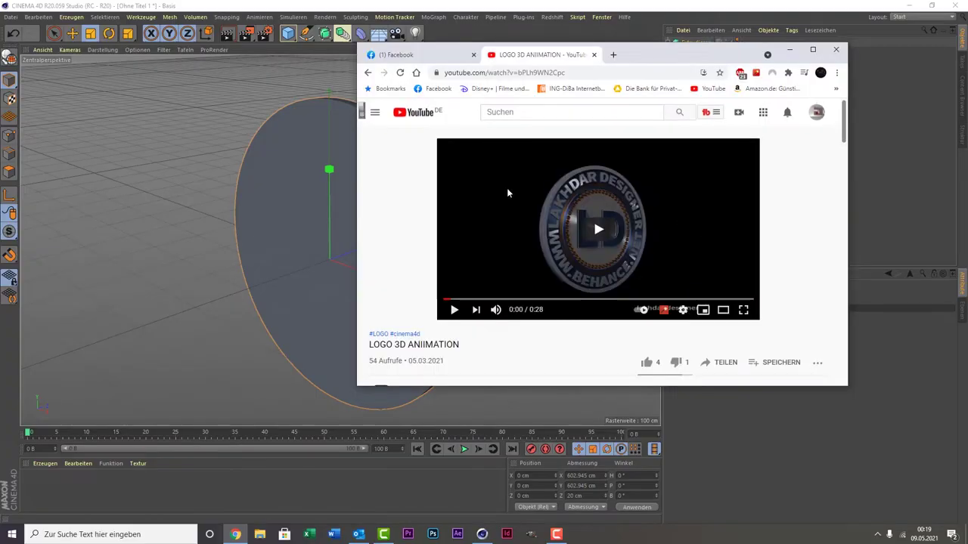
pyautogui.click(789, 49)
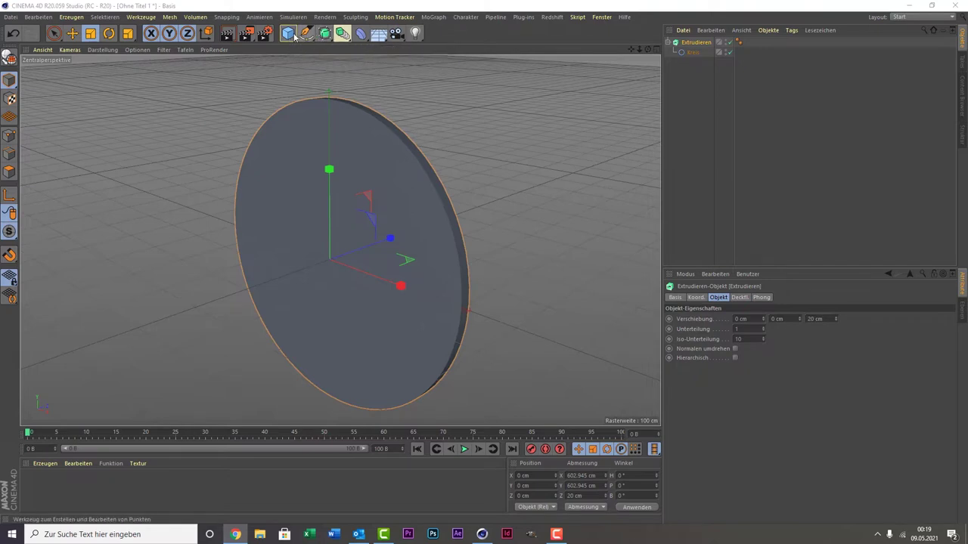
# Step: Add a Röhre tube, pitched 90° upright, sized as a thin rim (radii 303.236/317.261 cm, height 28.657 cm)
pyautogui.click(291, 36)
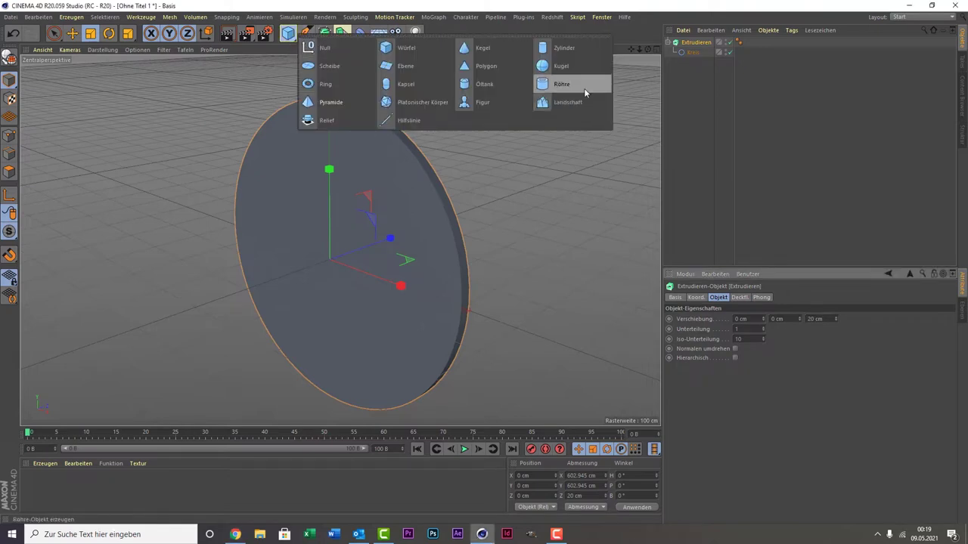
pyautogui.click(584, 88)
pyautogui.click(623, 476)
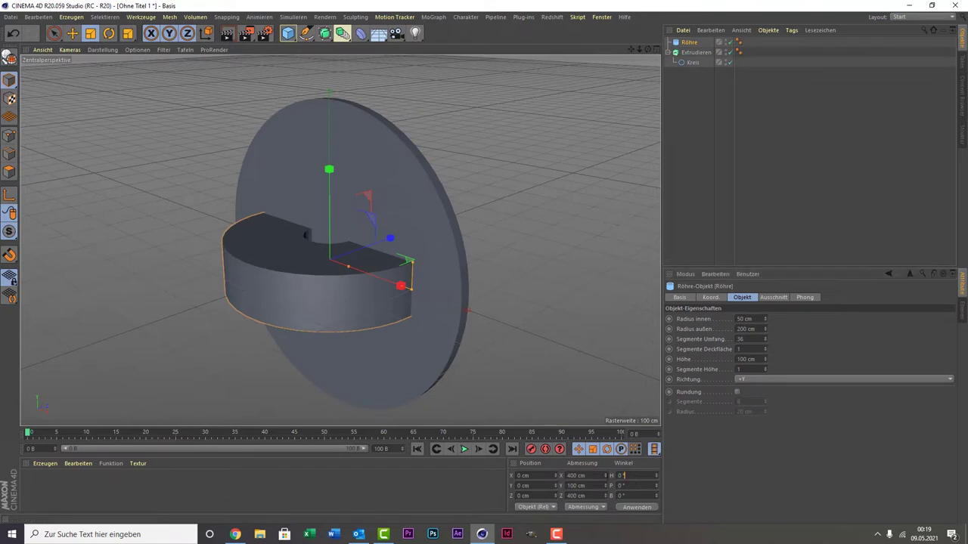
pyautogui.write('90')
pyautogui.press('Return')
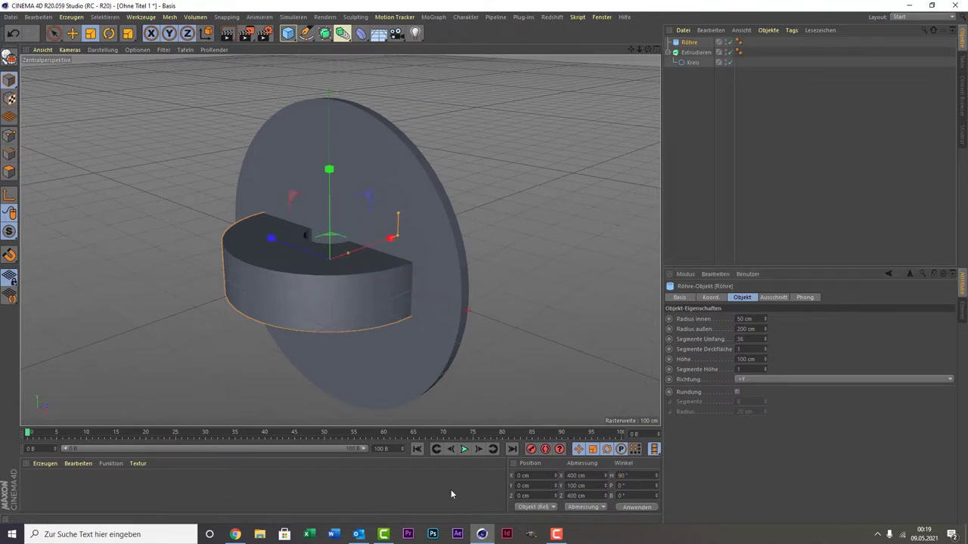
pyautogui.hotkey('ctrl', 'z')
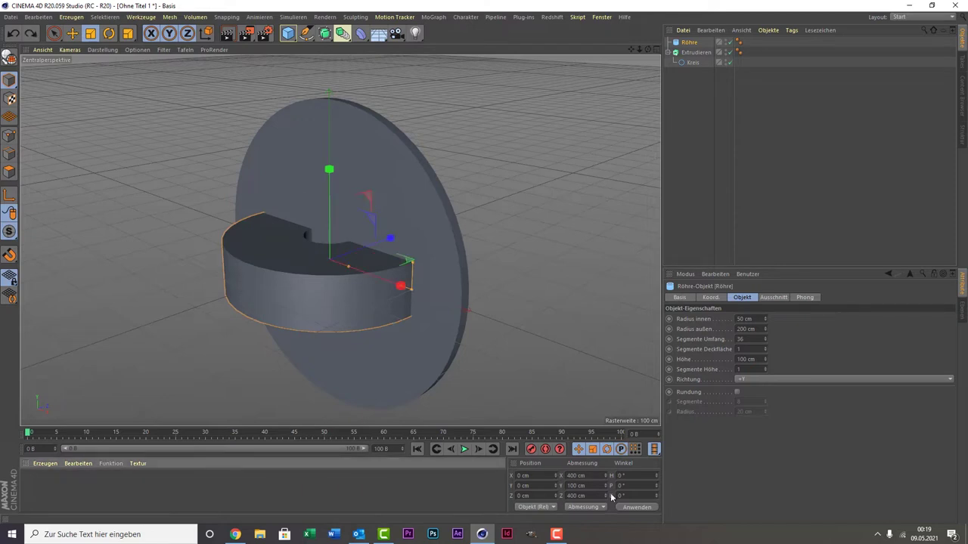
pyautogui.click(637, 485)
pyautogui.write('90')
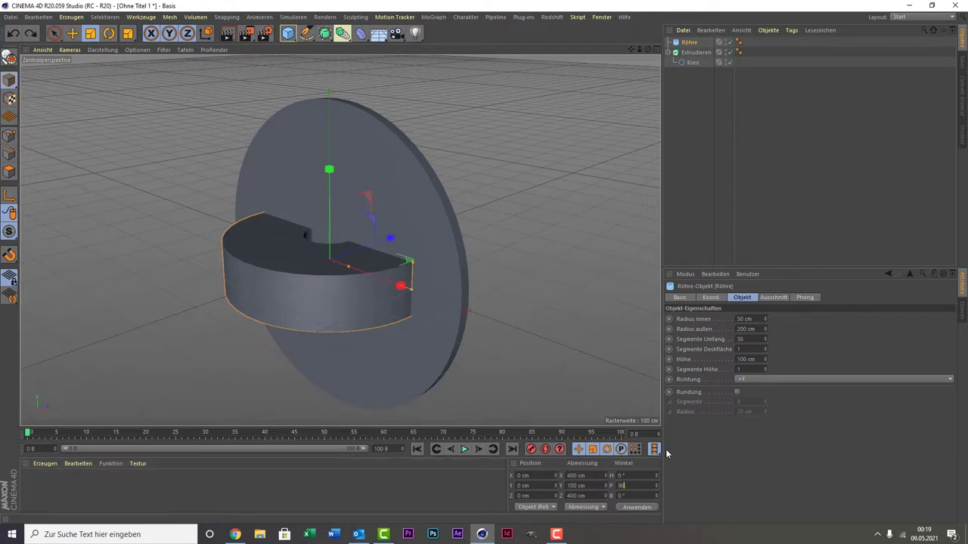
pyautogui.press('Return')
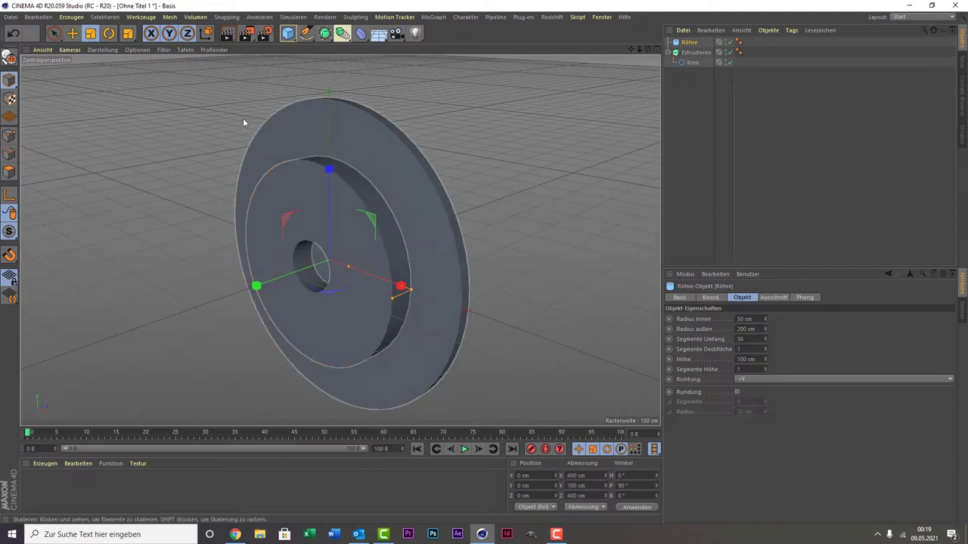
pyautogui.moveTo(110, 186); pyautogui.dragTo(399, 126)
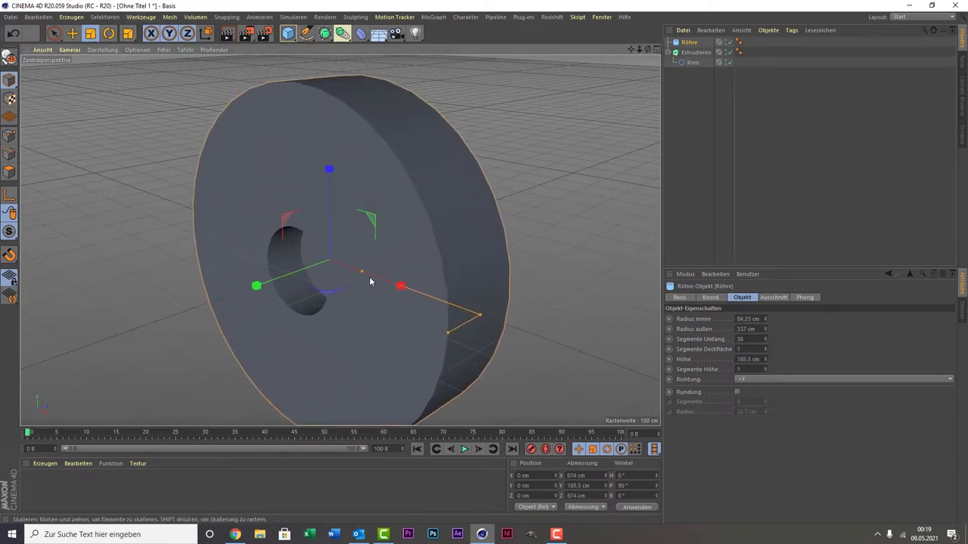
pyautogui.moveTo(366, 275)
pyautogui.mouseDown()
pyautogui.moveTo(494, 274)
pyautogui.moveTo(476, 276)
pyautogui.mouseUp()
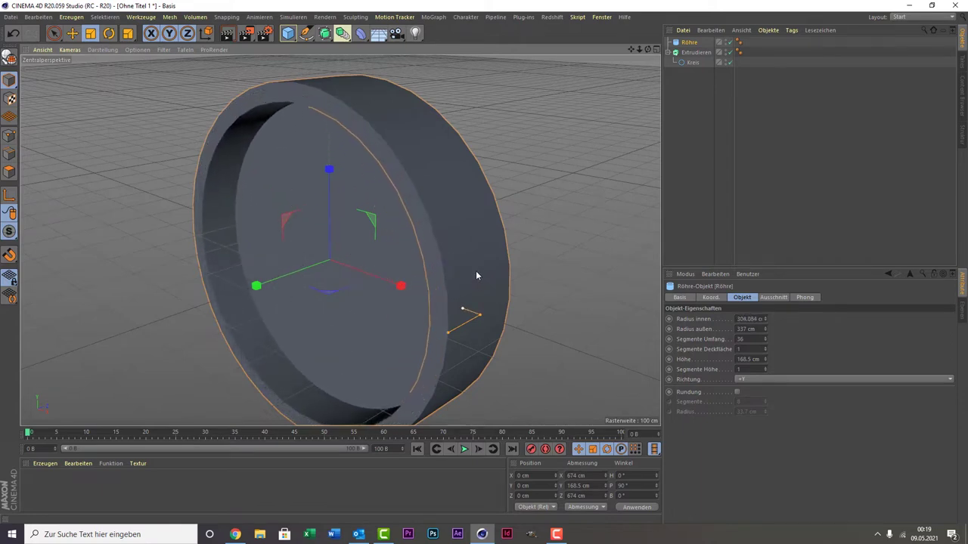
pyautogui.moveTo(479, 316)
pyautogui.mouseDown()
pyautogui.moveTo(463, 326)
pyautogui.moveTo(464, 318)
pyautogui.mouseUp()
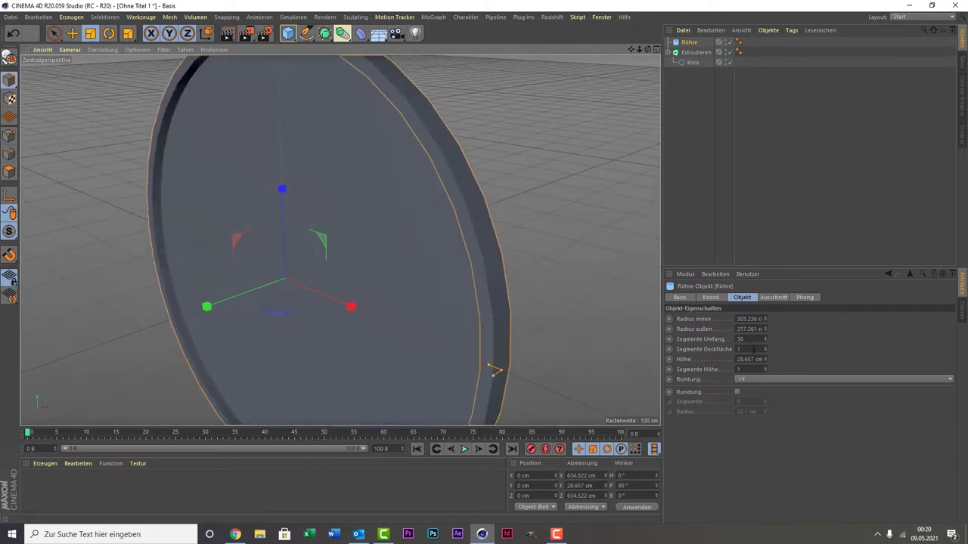
# Step: Set the tube's Segmente Umfang to 100
pyautogui.click(741, 339)
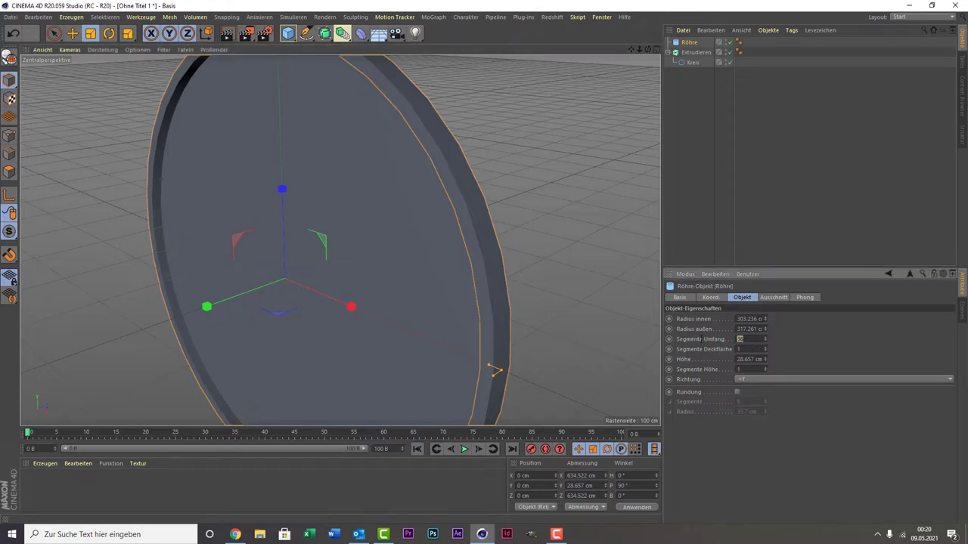
pyautogui.write('1')
pyautogui.write('00')
pyautogui.press('Return')
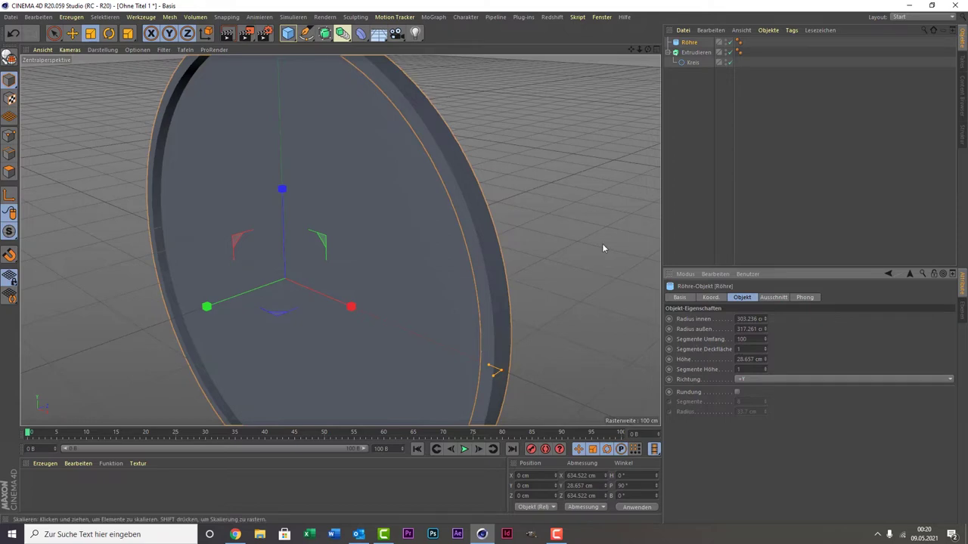
pyautogui.scroll(-2, 480, 231)
pyautogui.scroll(-2, 475, 232)
pyautogui.scroll(2, 475, 232)
pyautogui.scroll(2, 475, 232)
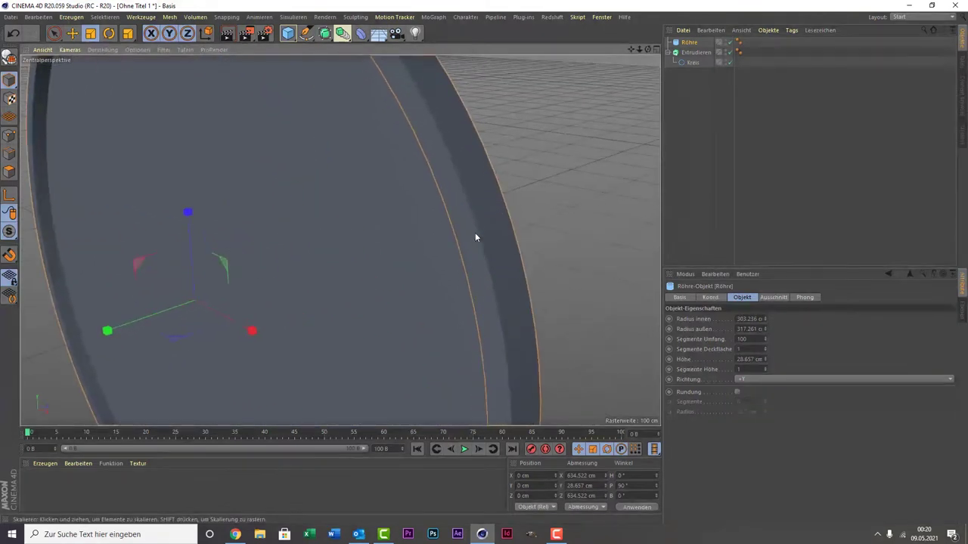
pyautogui.scroll(-2, 475, 232)
pyautogui.scroll(-1, 474, 232)
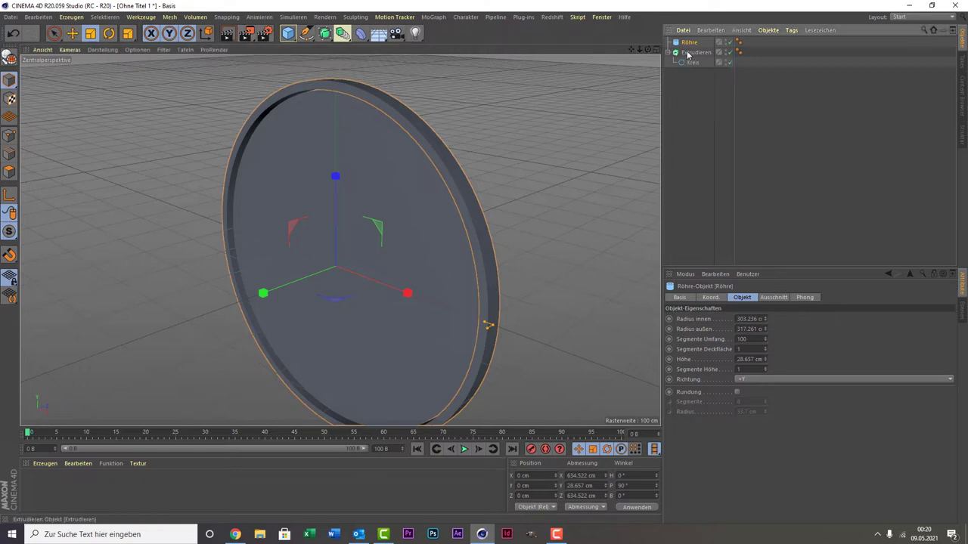
# Step: Duplicate the Röhre tube and shrink the copy inside the outer rim
pyautogui.hotkey('ctrl', 'c')
pyautogui.hotkey('ctrl', 'v')
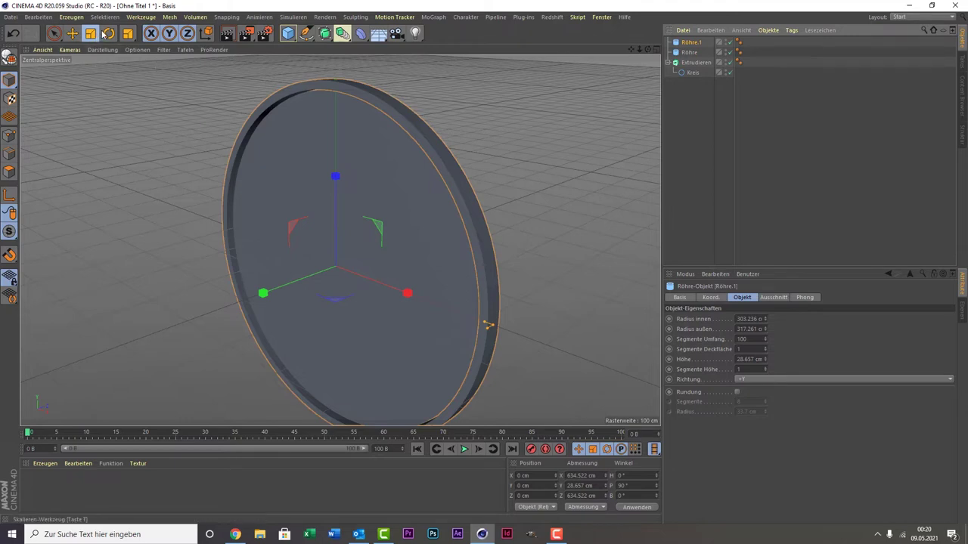
pyautogui.moveTo(88, 97)
pyautogui.mouseDown()
pyautogui.moveTo(112, 188)
pyautogui.moveTo(105, 216)
pyautogui.mouseUp()
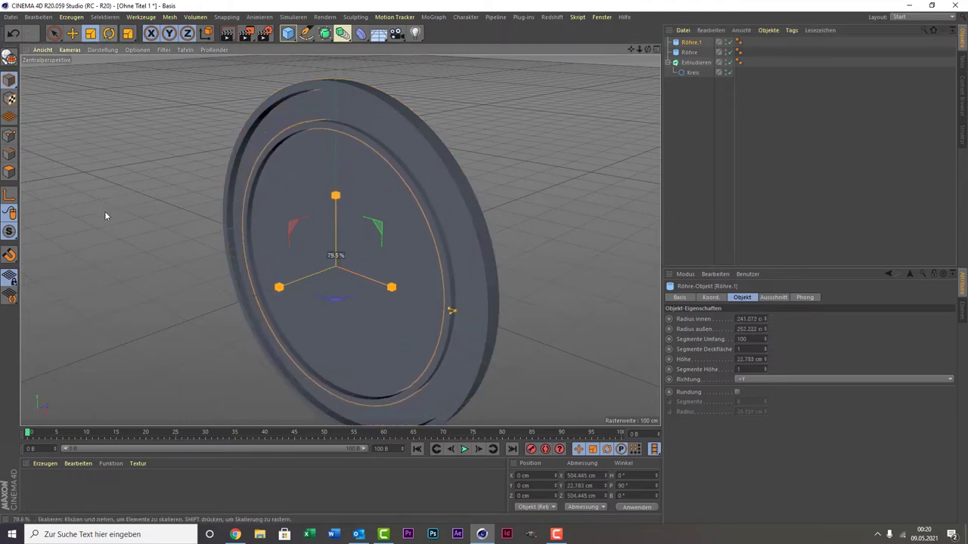
pyautogui.moveTo(105, 216); pyautogui.dragTo(105, 216)
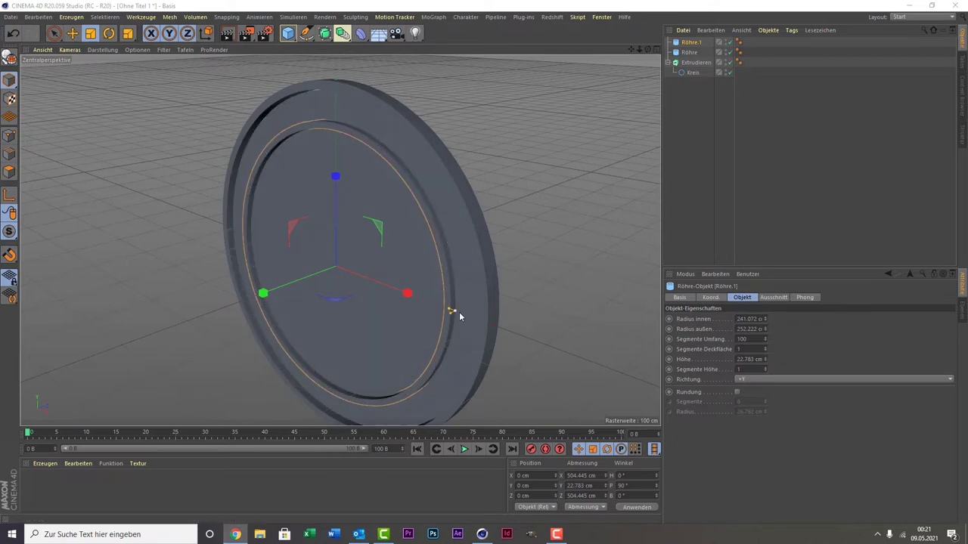
pyautogui.moveTo(462, 314); pyautogui.dragTo(449, 311)
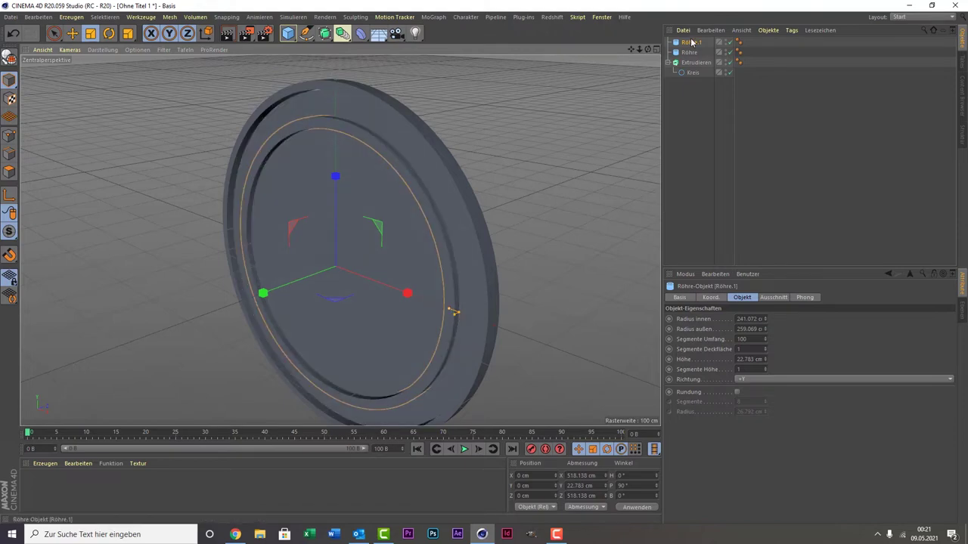
# Step: Refine Röhre.1 to about 90%, giving radii 218.412/234.716 cm and 20.641 cm height
pyautogui.keyDown('alt'); pyautogui.moveTo(454, 312); pyautogui.dragTo(340, 240); pyautogui.keyUp('alt')
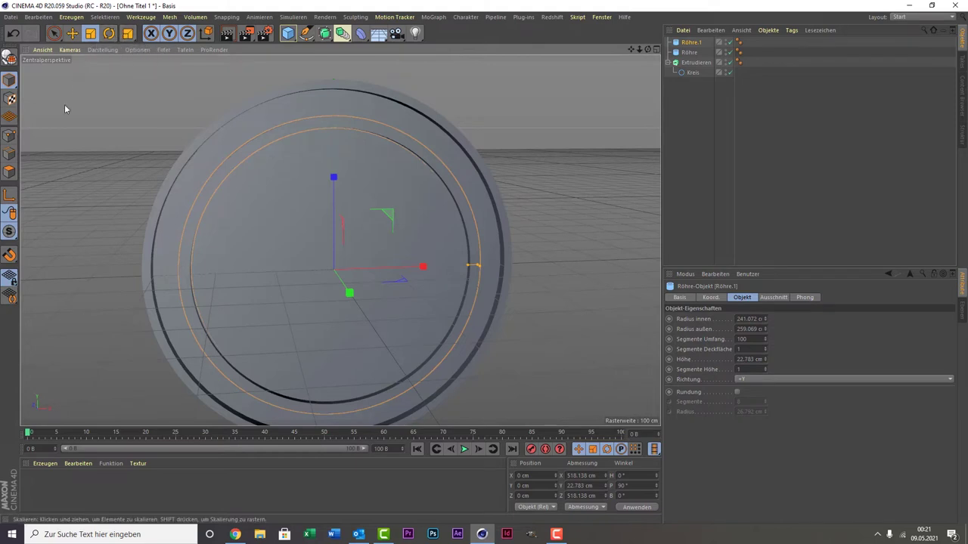
pyautogui.moveTo(66, 115)
pyautogui.mouseDown()
pyautogui.moveTo(23, 136)
pyautogui.moveTo(61, 137)
pyautogui.mouseUp()
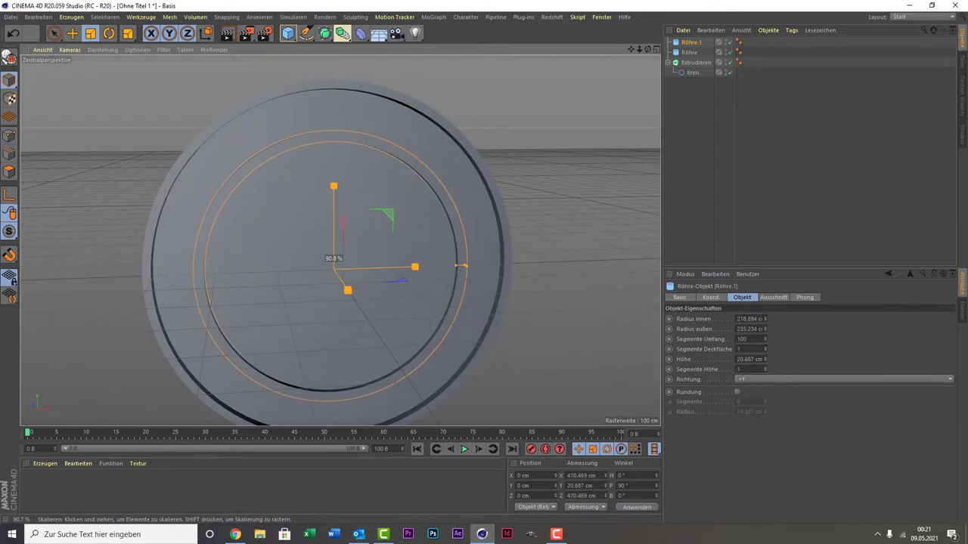
pyautogui.moveTo(60, 136); pyautogui.dragTo(59, 136)
pyautogui.moveTo(60, 136); pyautogui.dragTo(60, 136)
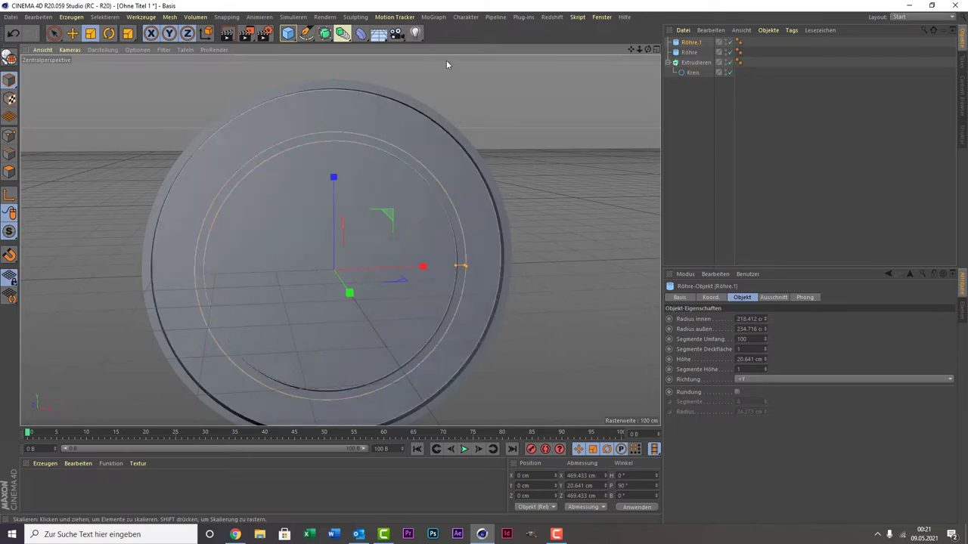
pyautogui.moveTo(647, 48); pyautogui.dragTo(527, 49)
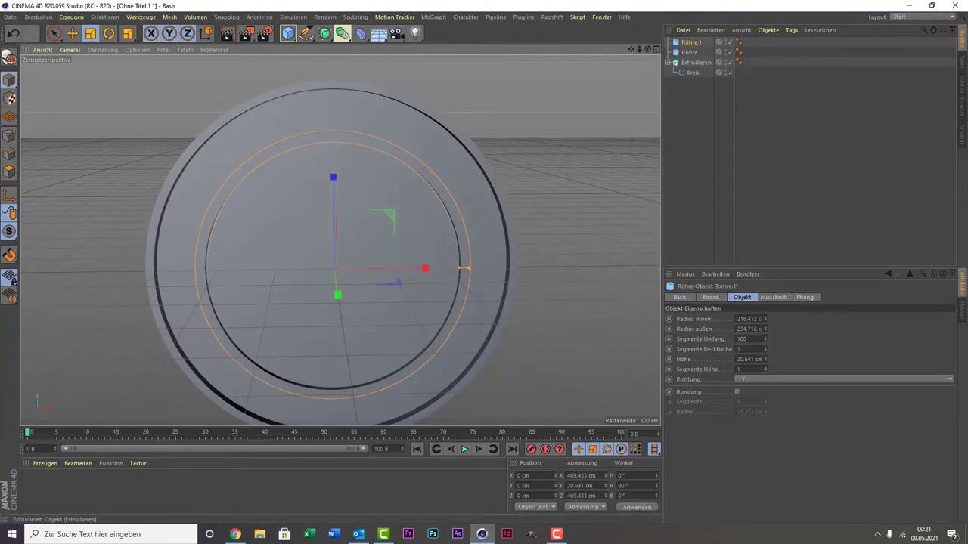
pyautogui.hotkey('alt', 'Tab')
pyautogui.moveTo(610, 60); pyautogui.dragTo(541, 73)
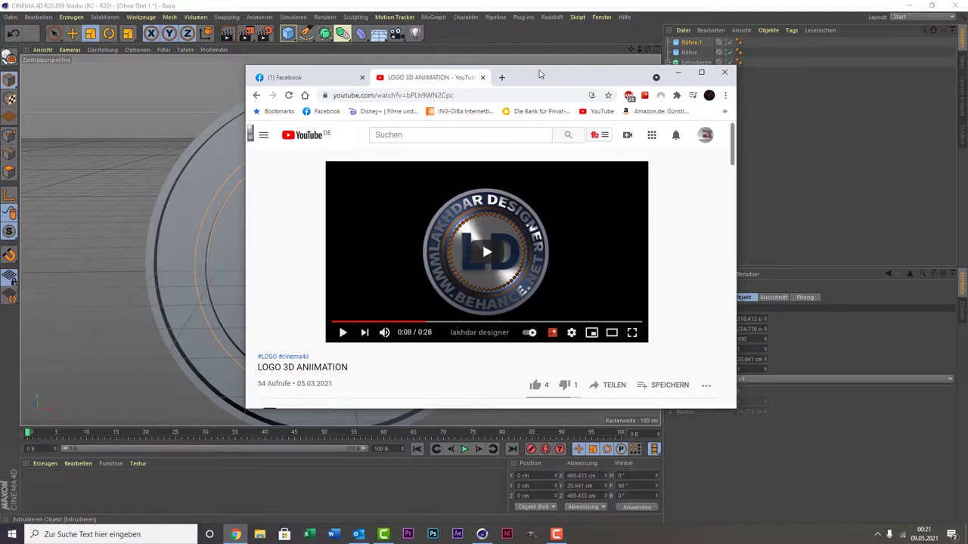
# Step: Duplicate the Extrudieren disc and scale the copy down to about 384 cm wide
pyautogui.moveTo(542, 73); pyautogui.dragTo(967, 144)
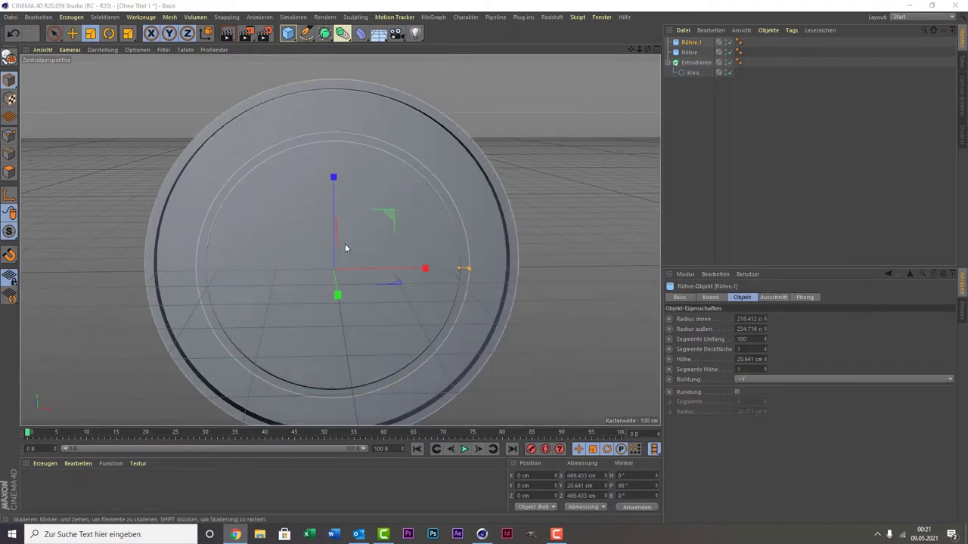
pyautogui.click(690, 73)
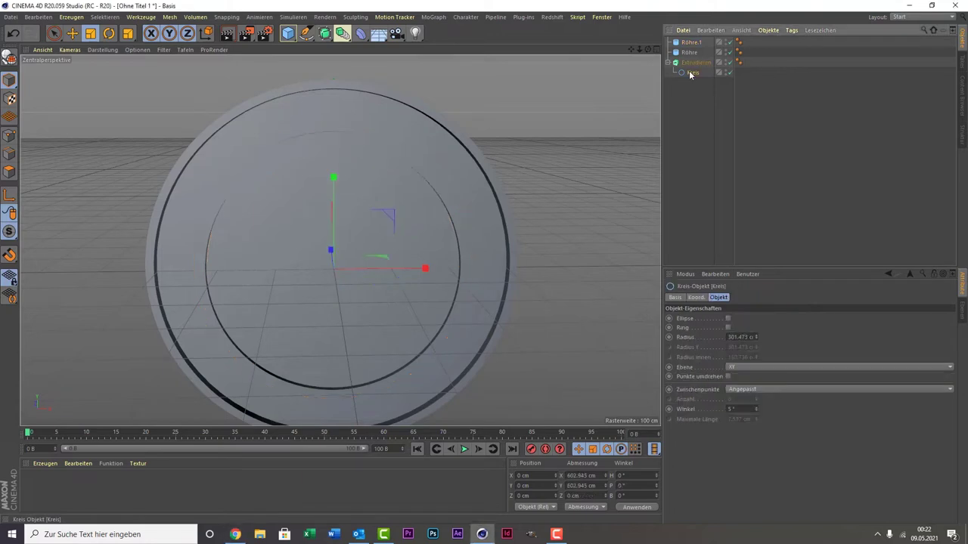
pyautogui.click(694, 63)
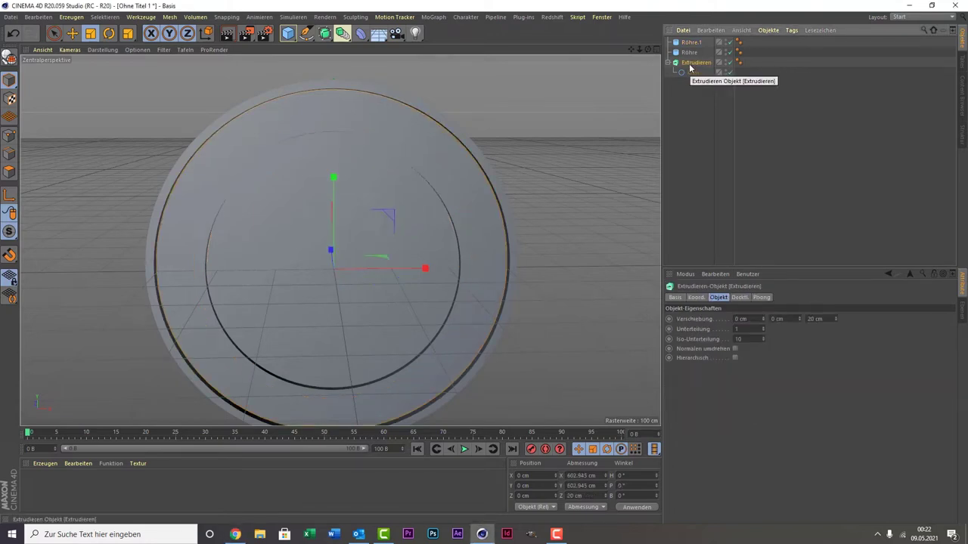
pyautogui.hotkey('ctrl', 'c')
pyautogui.hotkey('ctrl', 'v')
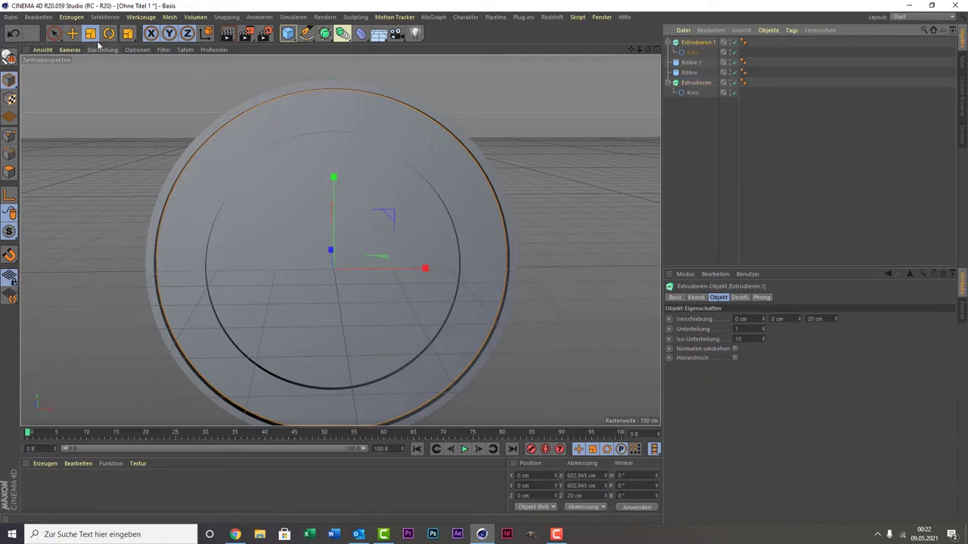
pyautogui.moveTo(103, 106); pyautogui.dragTo(35, 221)
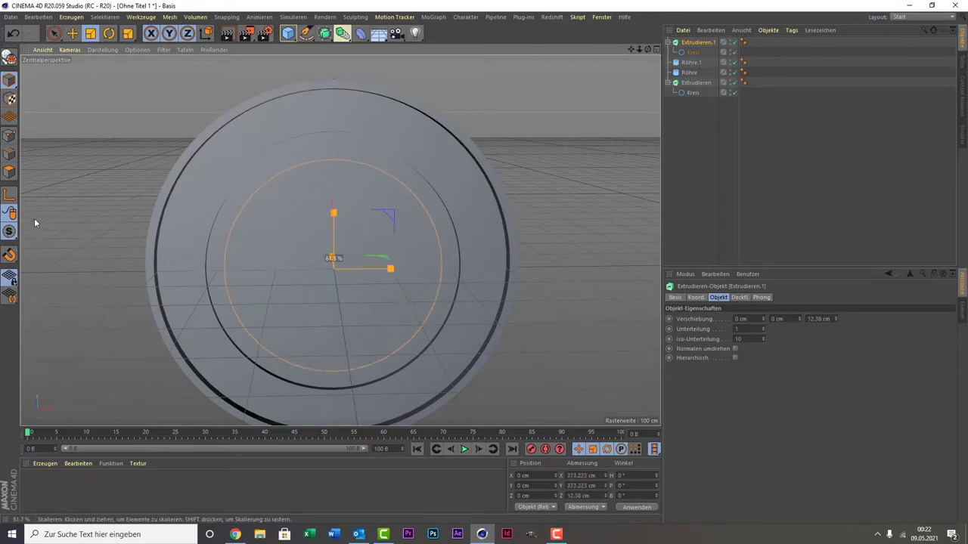
pyautogui.moveTo(34, 222); pyautogui.dragTo(39, 214)
pyautogui.press('e')
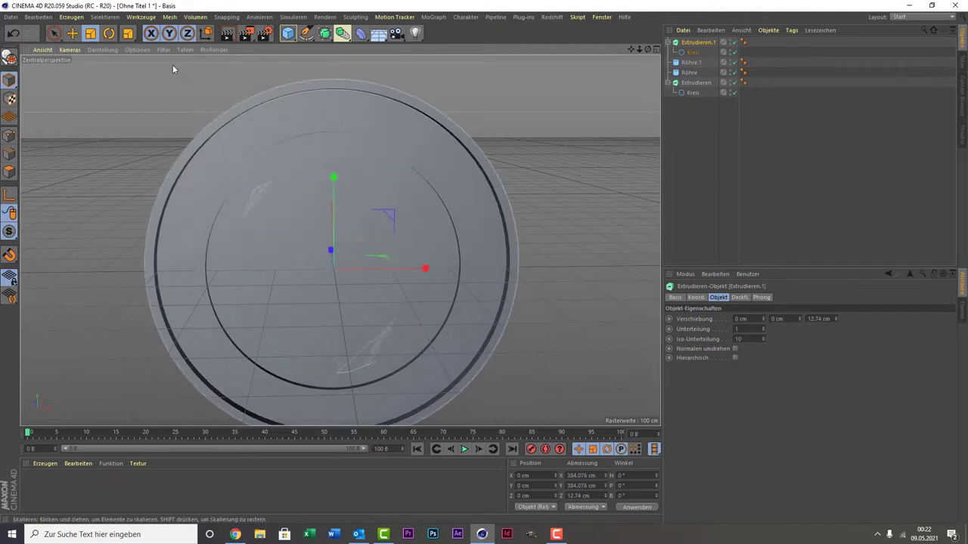
# Step: Set Extrudieren.1's extrusion depth to about 55.74 cm
pyautogui.click(53, 34)
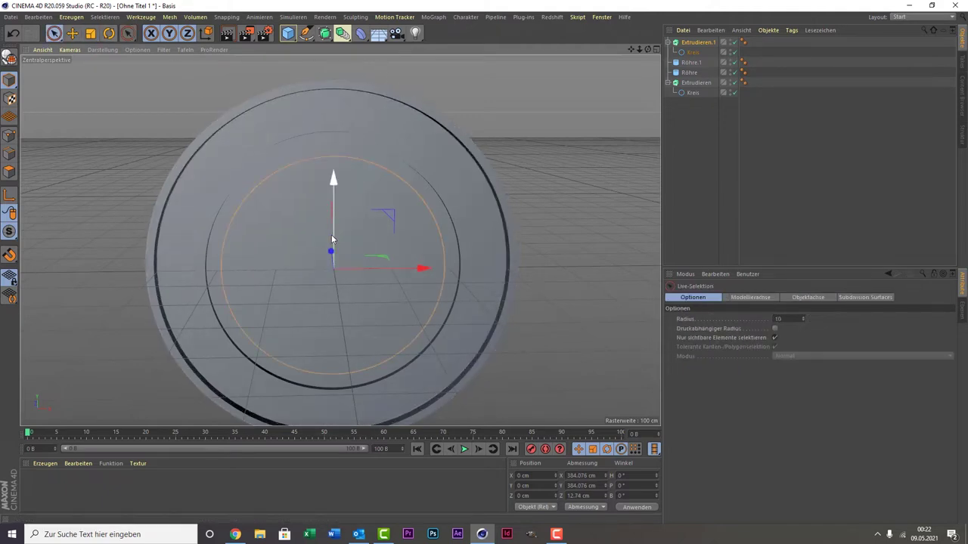
pyautogui.click(692, 44)
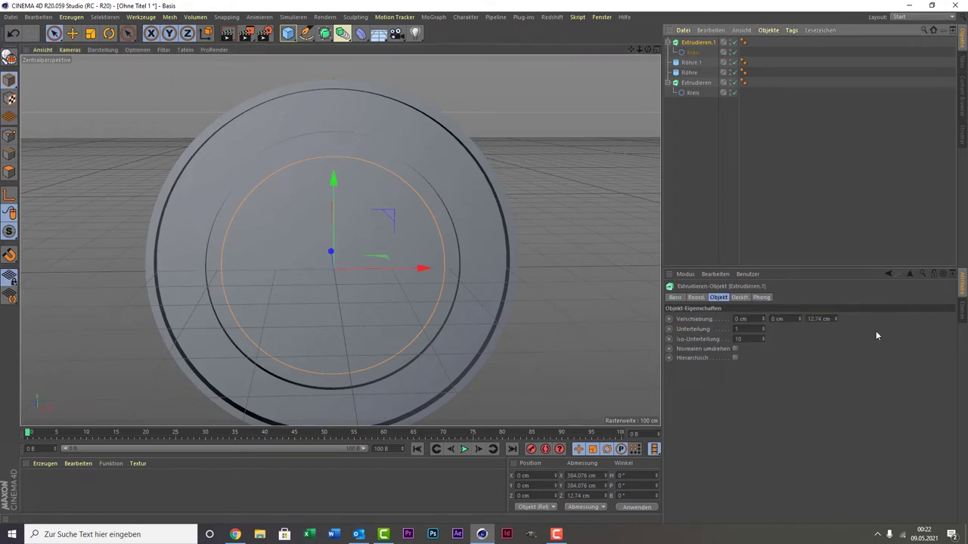
pyautogui.doubleClick(820, 319)
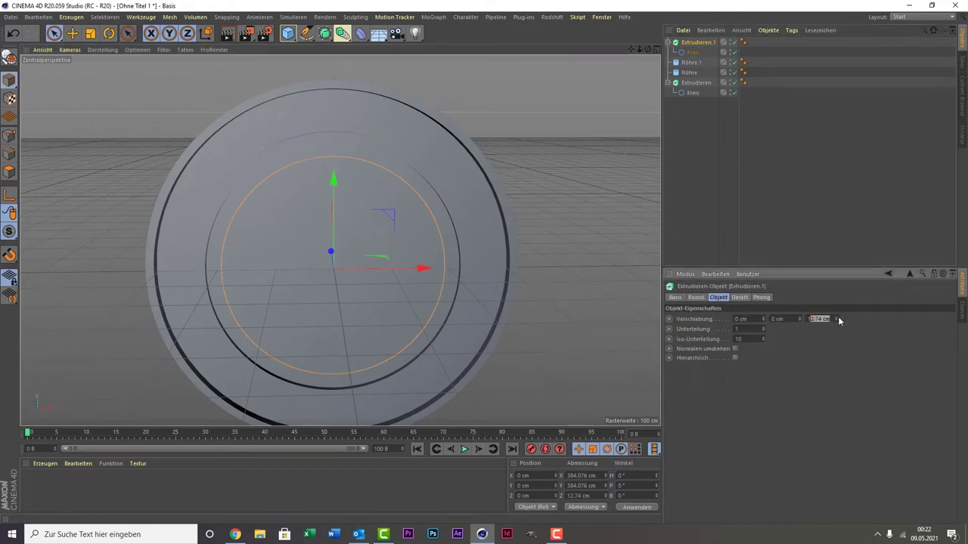
pyautogui.write('104.74')
pyautogui.press('Return')
pyautogui.moveTo(835, 318); pyautogui.dragTo(802, 318)
# Step: Move Extrudieren.1 back to Z −4.716 cm
pyautogui.moveTo(647, 49); pyautogui.dragTo(471, 60)
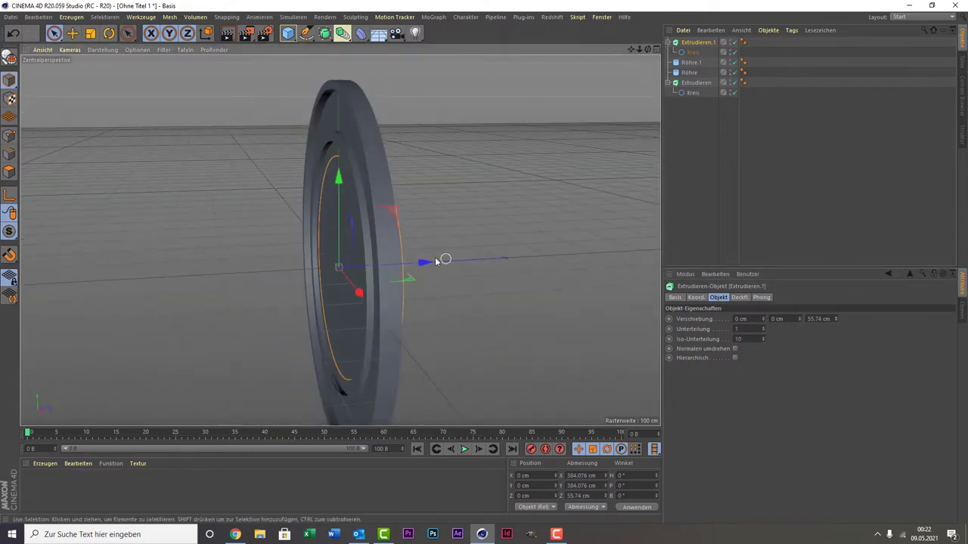
pyautogui.moveTo(422, 259); pyautogui.dragTo(421, 263)
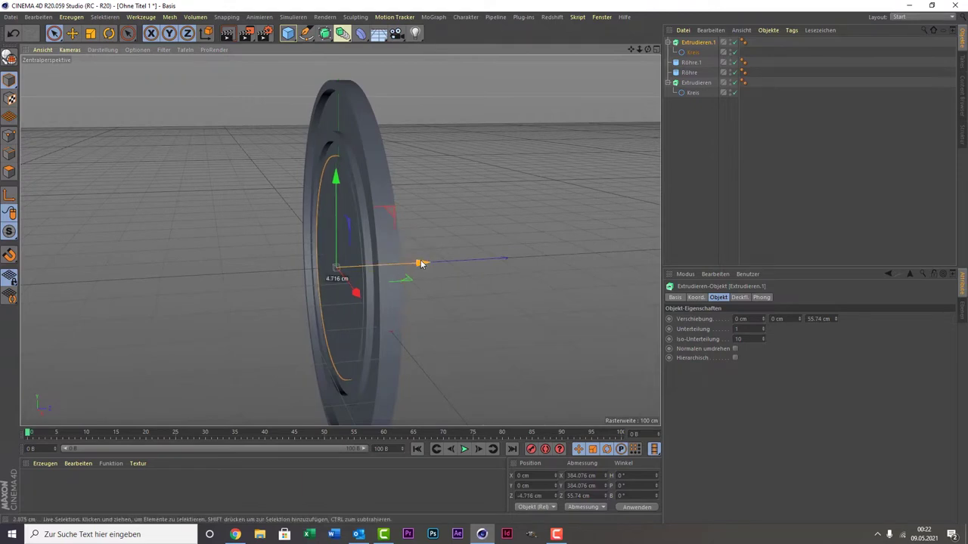
pyautogui.scroll(5, 235, 268)
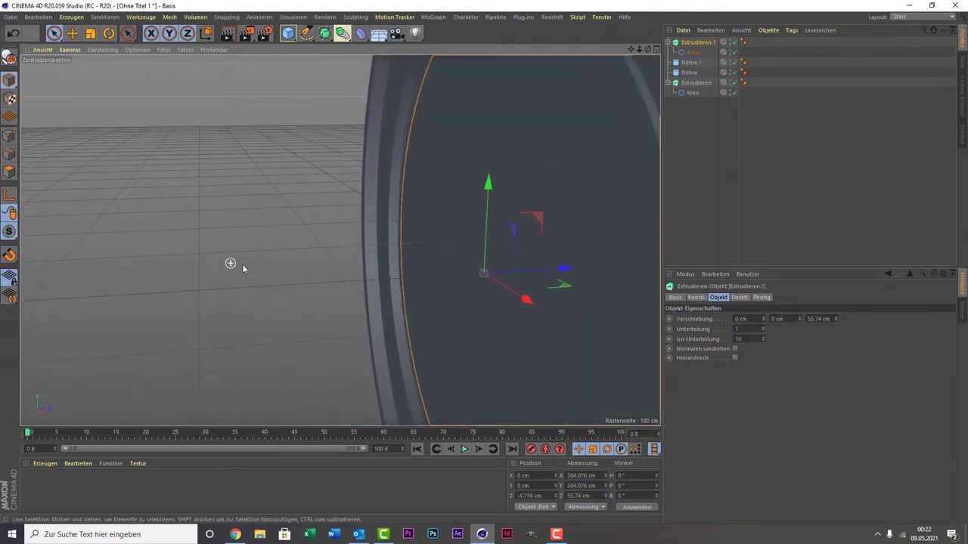
pyautogui.moveTo(355, 259)
pyautogui.keyDown('alt'); pyautogui.mouseDown()
pyautogui.moveTo(511, 274)
pyautogui.moveTo(497, 265)
pyautogui.mouseUp(); pyautogui.keyUp('alt')
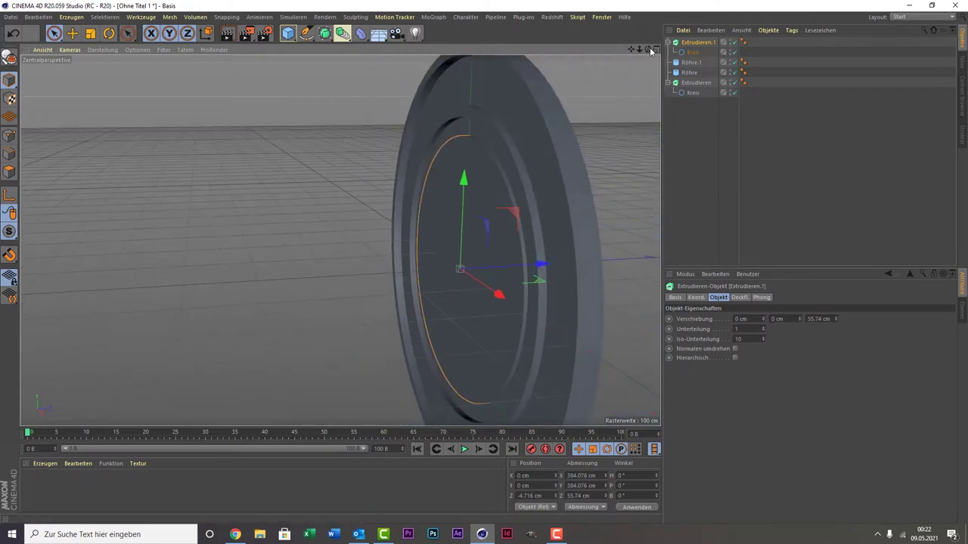
pyautogui.moveTo(651, 51); pyautogui.dragTo(647, 50)
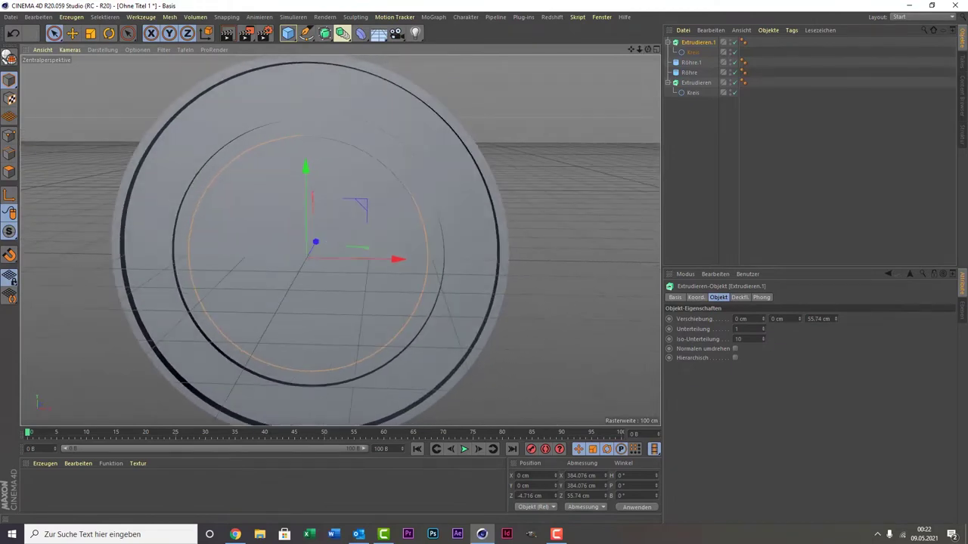
# Step: Watch the reference logo video full screen again, then minimize Chrome
pyautogui.click(235, 534)
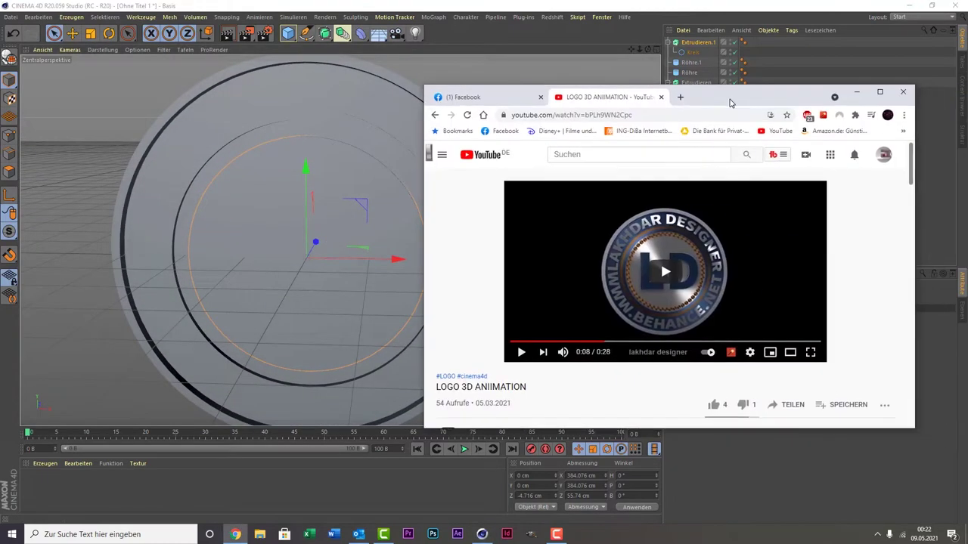
pyautogui.moveTo(728, 102); pyautogui.dragTo(728, 76)
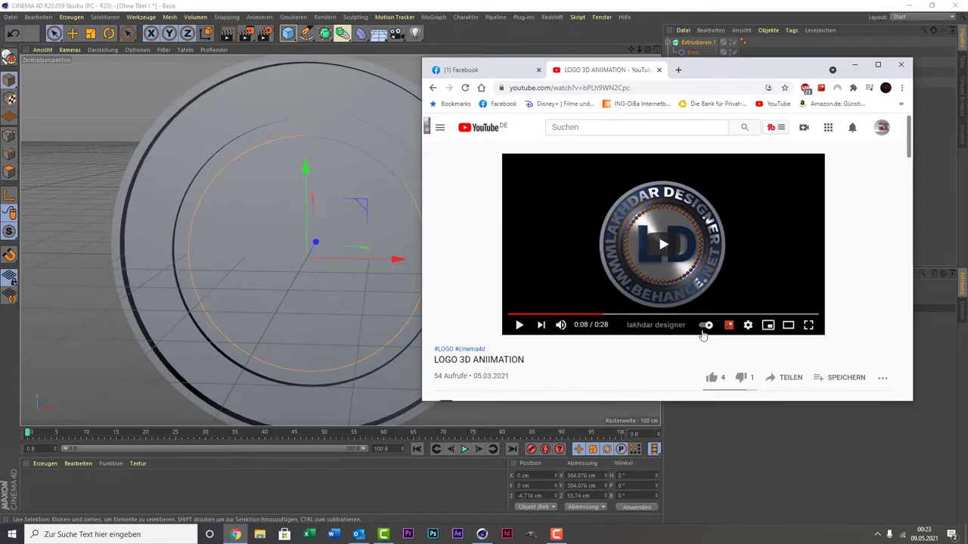
pyautogui.click(808, 325)
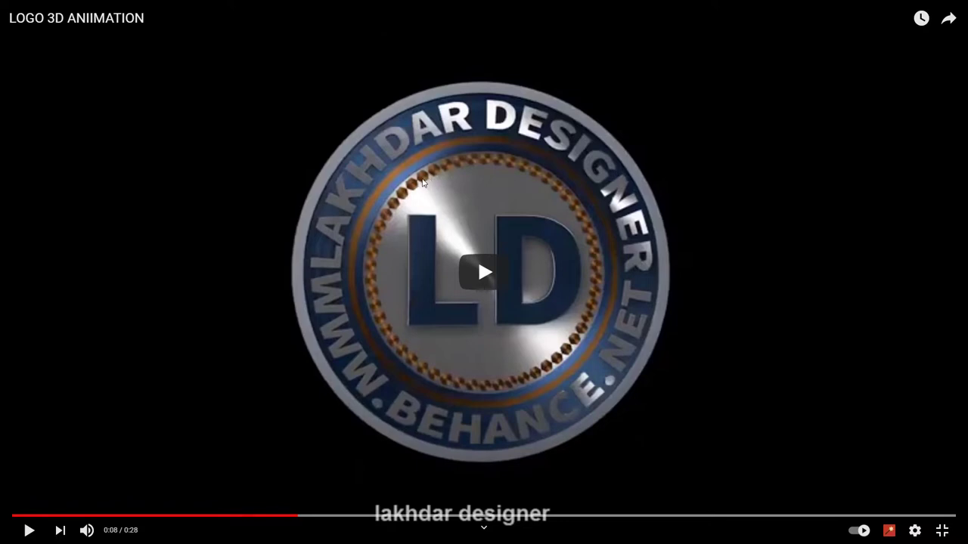
pyautogui.press('Escape')
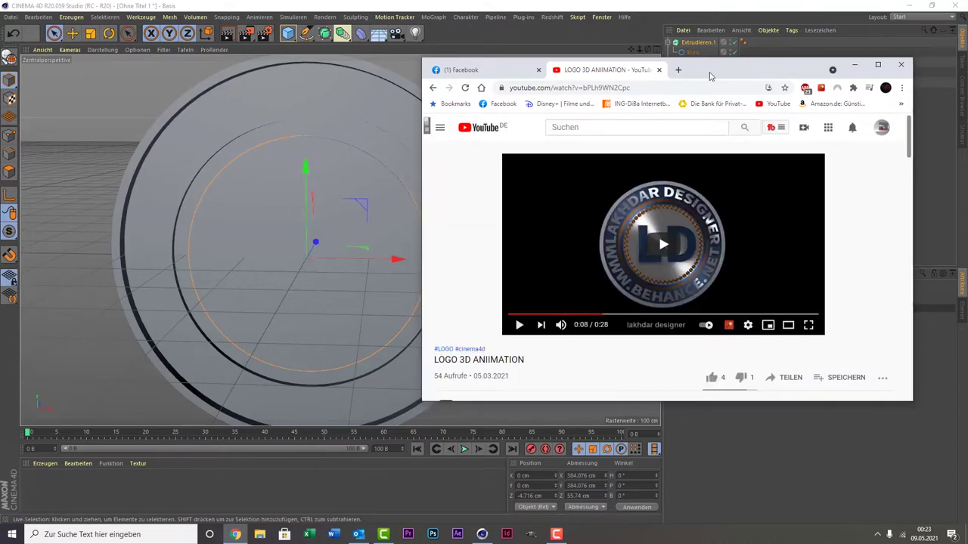
pyautogui.click(854, 64)
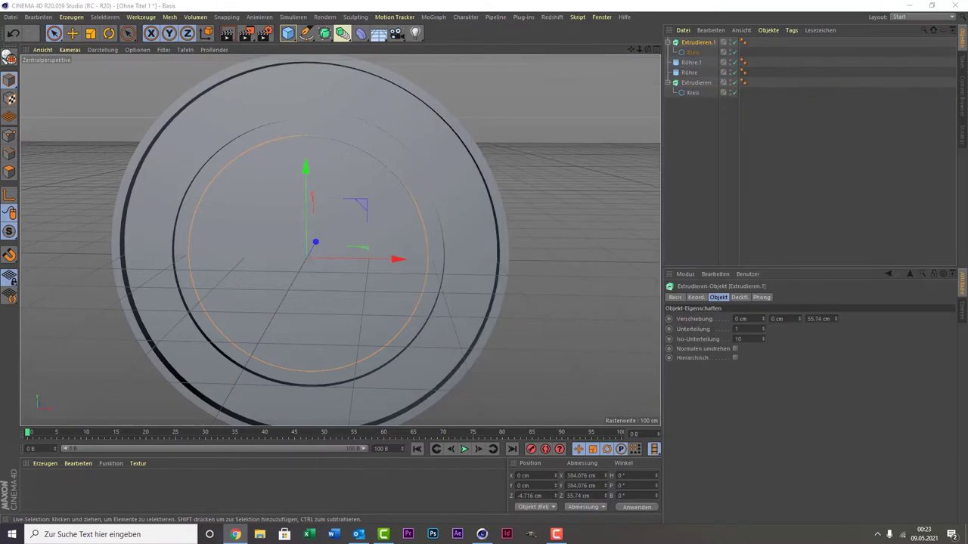
# Step: Add a six-sided 200 cm n-Eck spline at Z −134 cm and extrude it inside Extrudieren.2
pyautogui.click(288, 34)
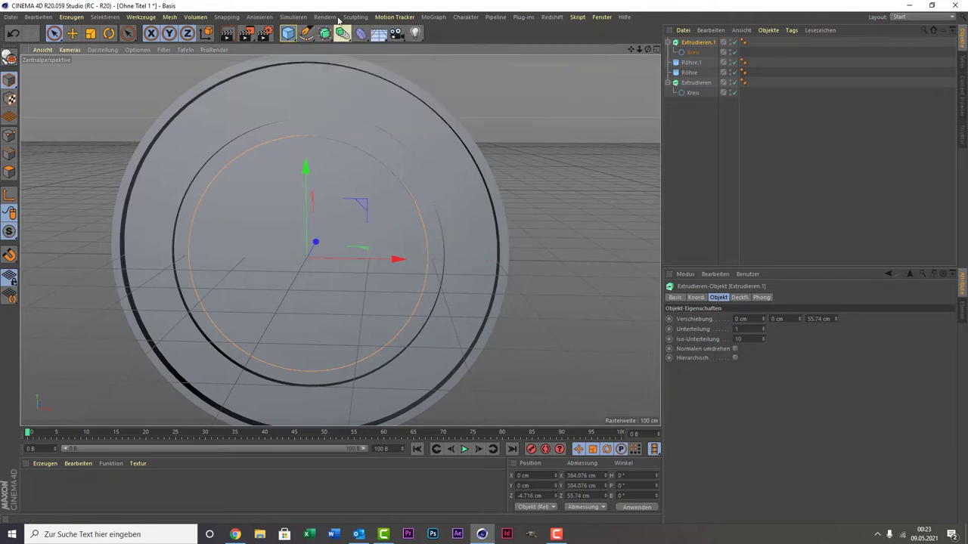
pyautogui.click(307, 33)
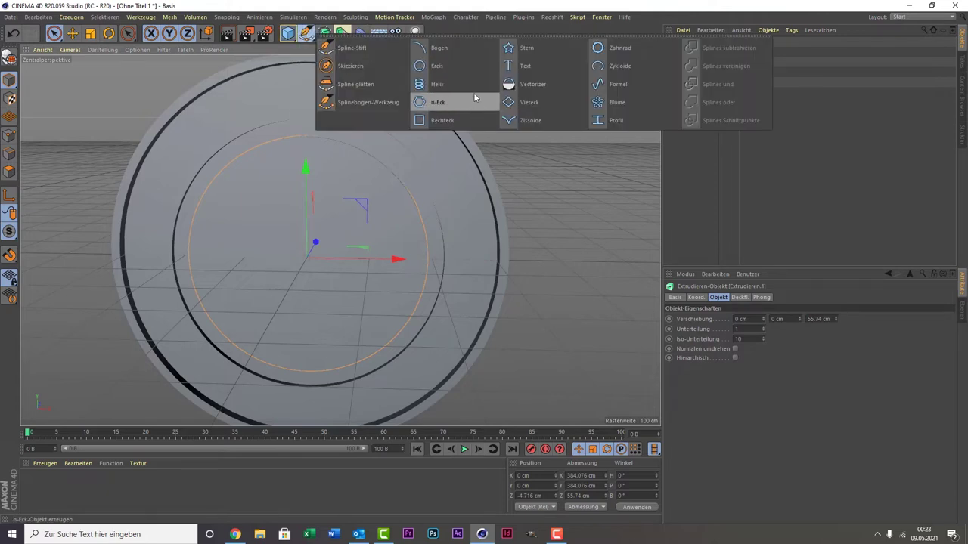
pyautogui.click(454, 102)
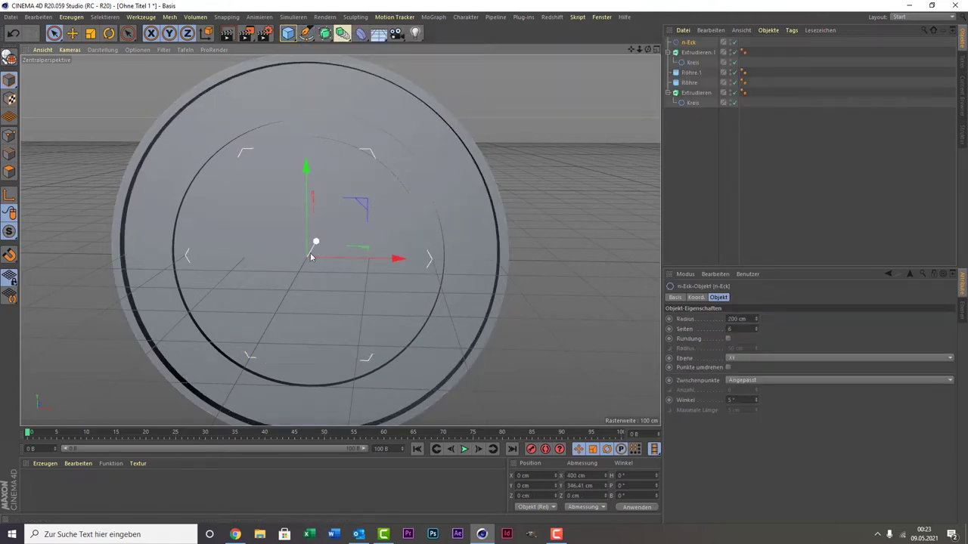
pyautogui.moveTo(316, 241); pyautogui.dragTo(302, 263)
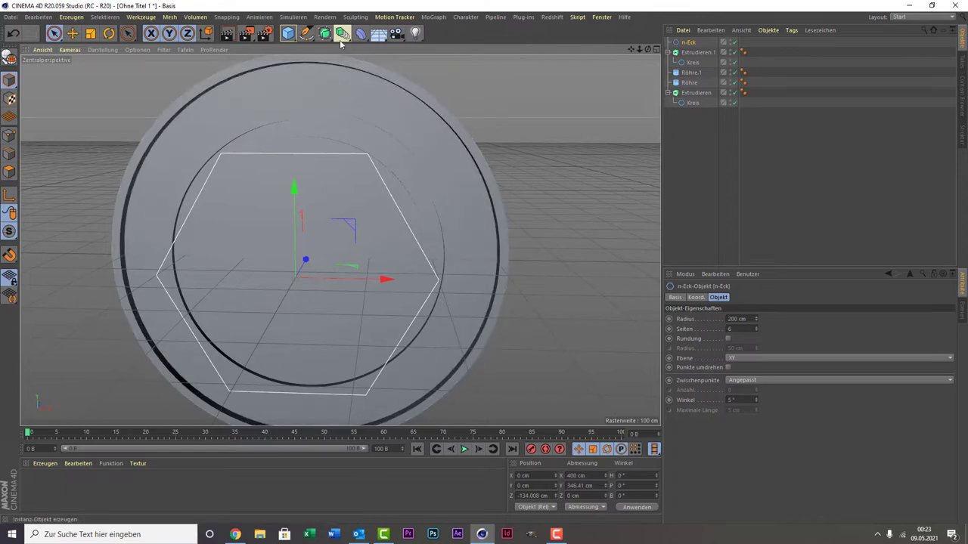
pyautogui.moveTo(325, 38); pyautogui.dragTo(434, 43)
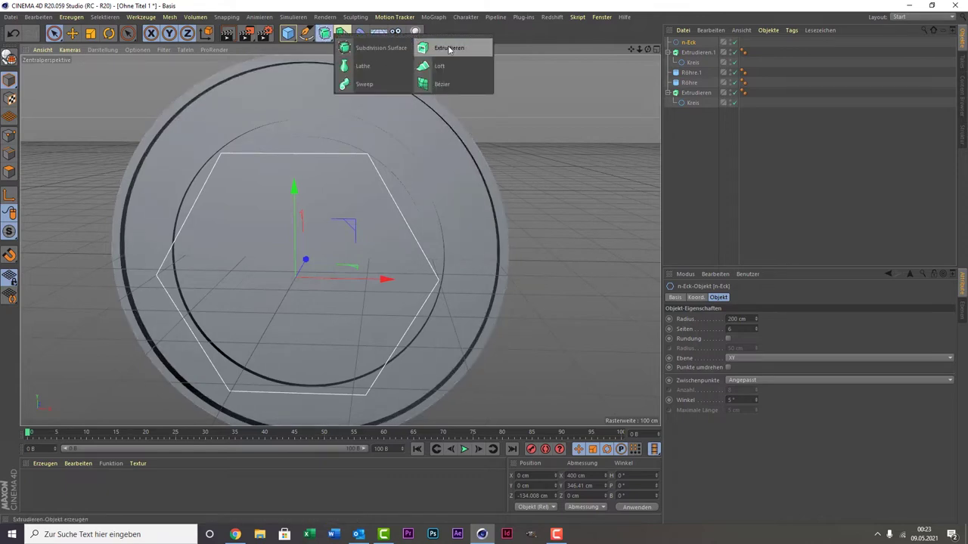
pyautogui.moveTo(688, 52); pyautogui.dragTo(690, 44)
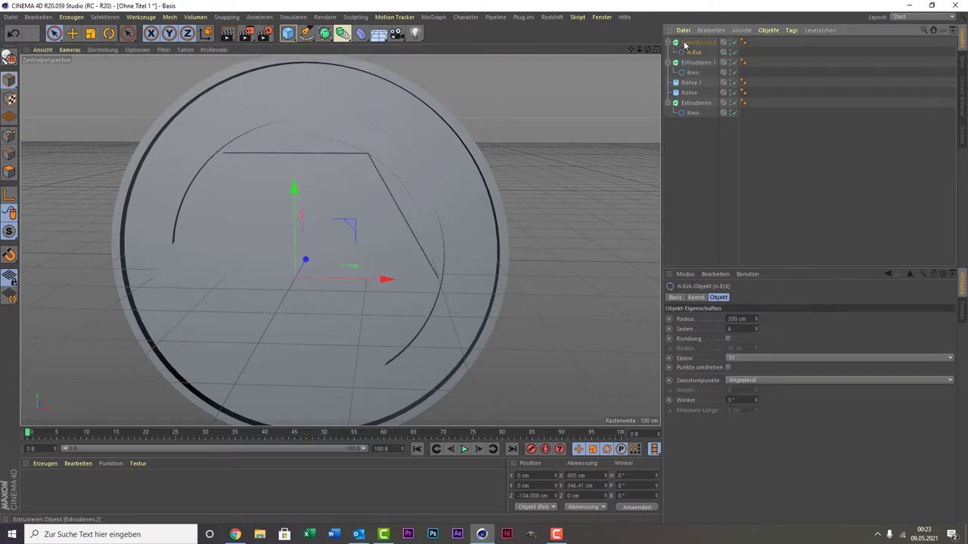
# Step: Shrink the hexagon extrusion to about 60.8 × 52.7 cm and move it to Z −10.617 cm
pyautogui.click(89, 38)
pyautogui.moveTo(423, 268)
pyautogui.mouseDown()
pyautogui.moveTo(42, 285)
pyautogui.moveTo(7, 299)
pyautogui.mouseUp()
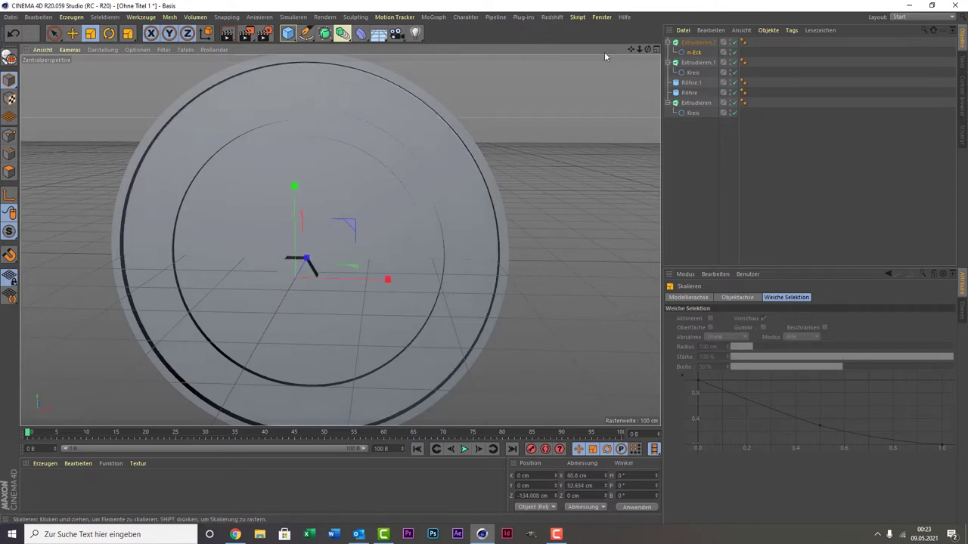
pyautogui.moveTo(647, 51); pyautogui.dragTo(544, 60)
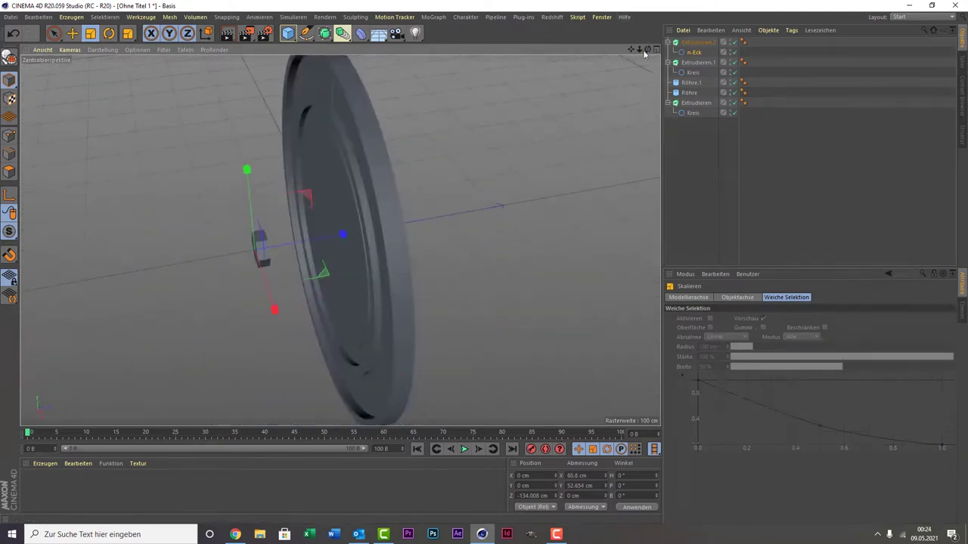
pyautogui.click(54, 33)
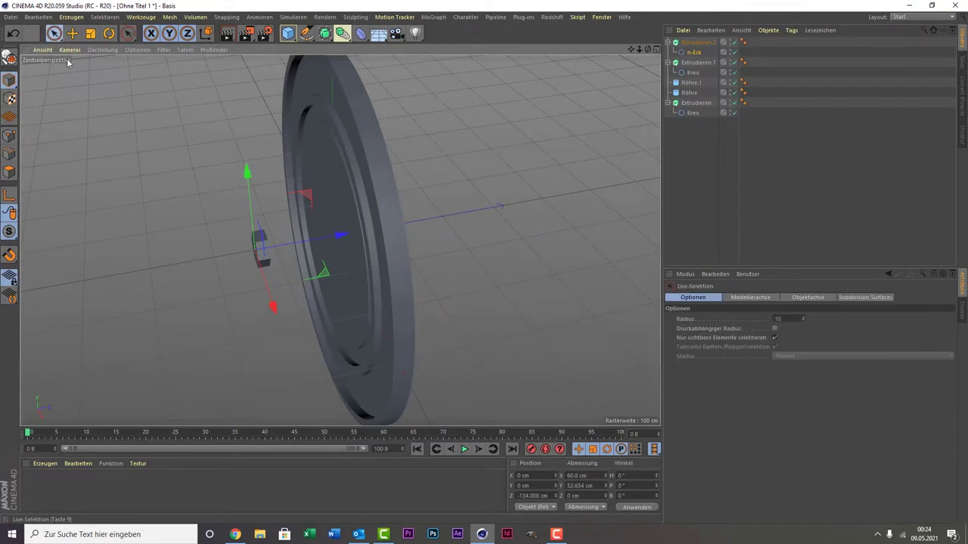
pyautogui.moveTo(315, 242); pyautogui.dragTo(381, 225)
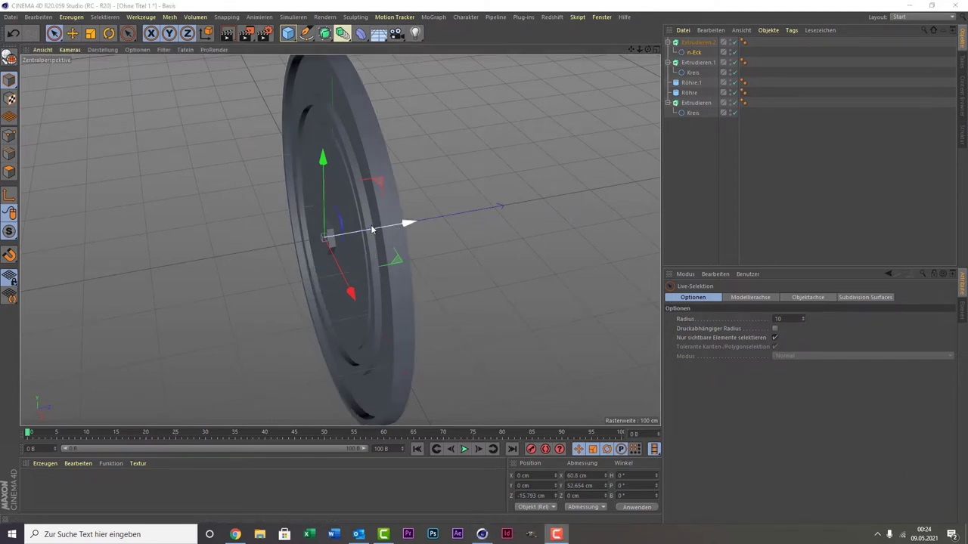
pyautogui.moveTo(399, 225); pyautogui.dragTo(374, 229)
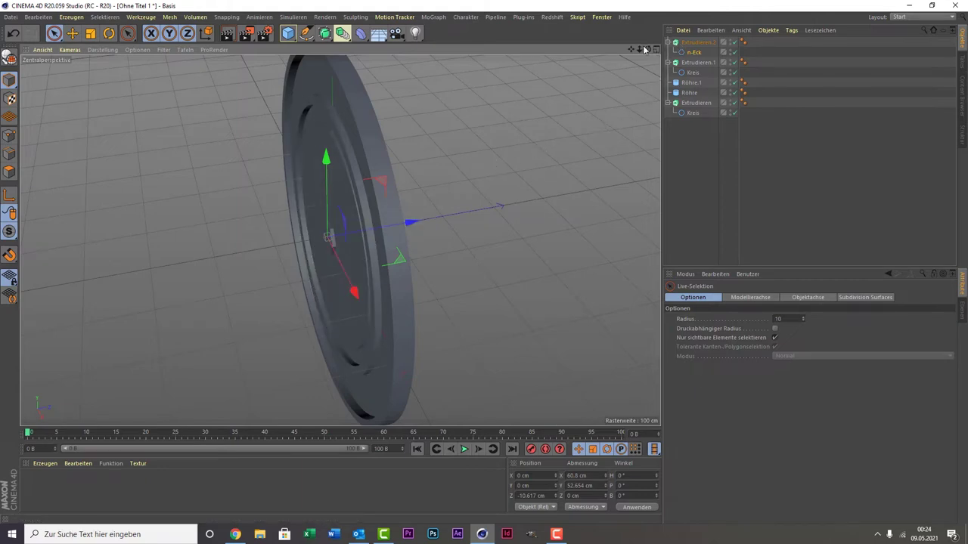
pyautogui.moveTo(648, 49); pyautogui.dragTo(597, 57)
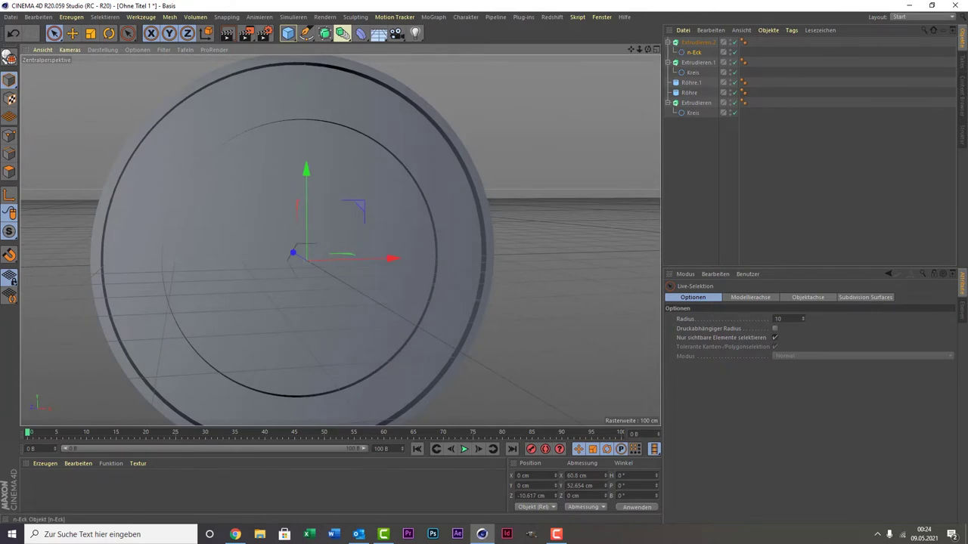
pyautogui.hotkey('alt', 'Tab')
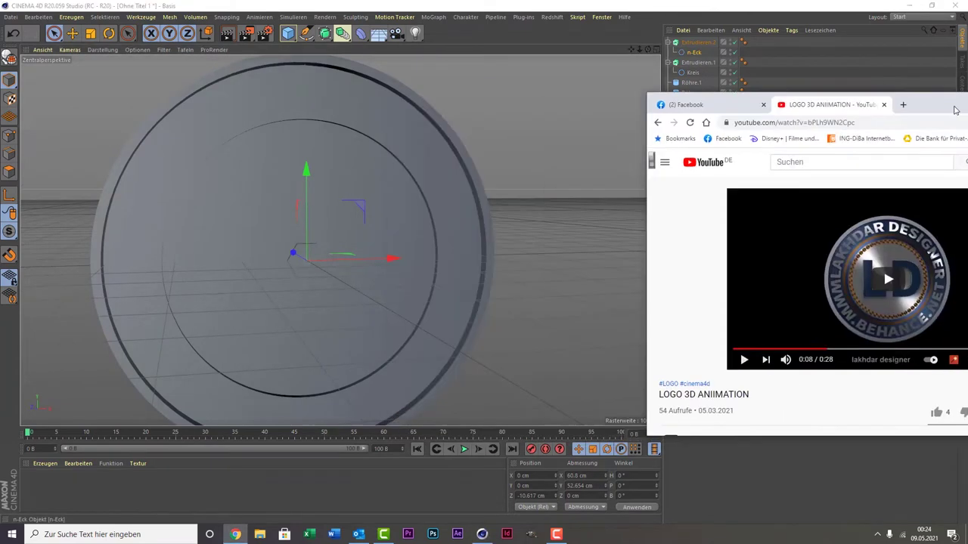
# Step: Add a Klon cloner and nest the hexagon extrusion Extrudieren.2 under it
pyautogui.click(433, 17)
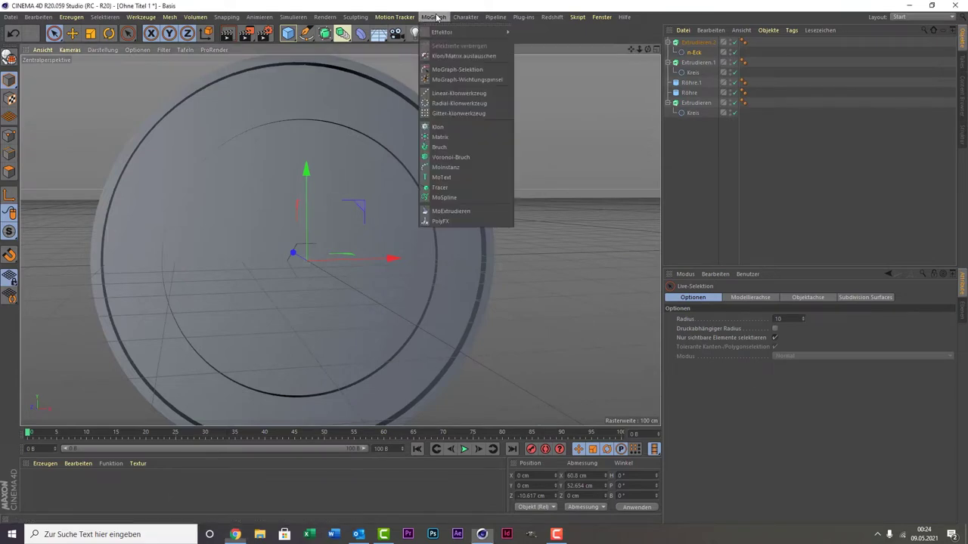
pyautogui.click(447, 127)
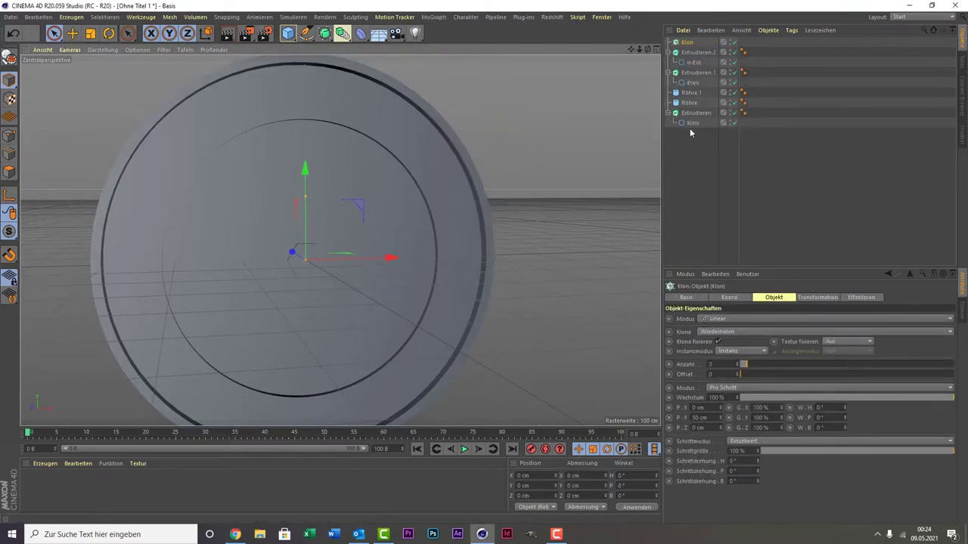
pyautogui.moveTo(691, 113); pyautogui.dragTo(689, 43)
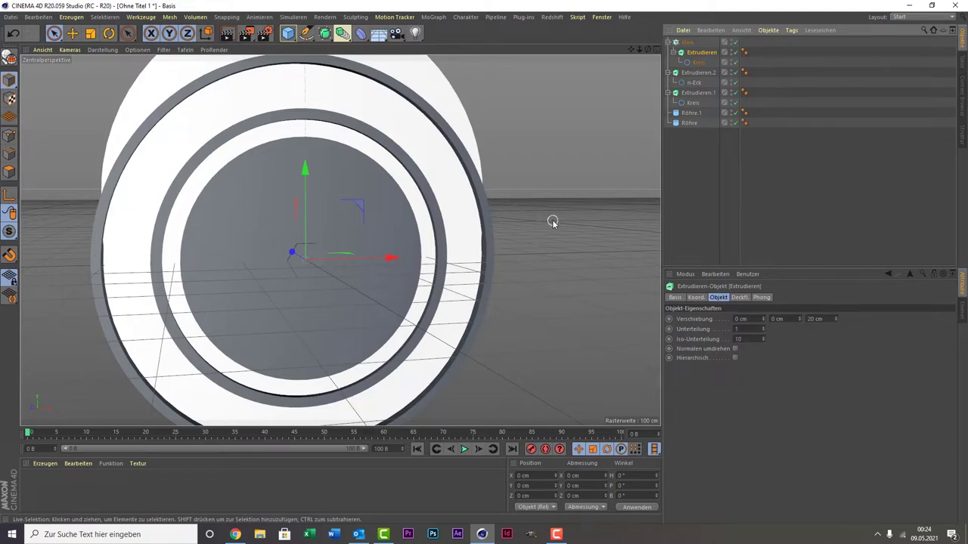
pyautogui.hotkey('ctrl', 'z')
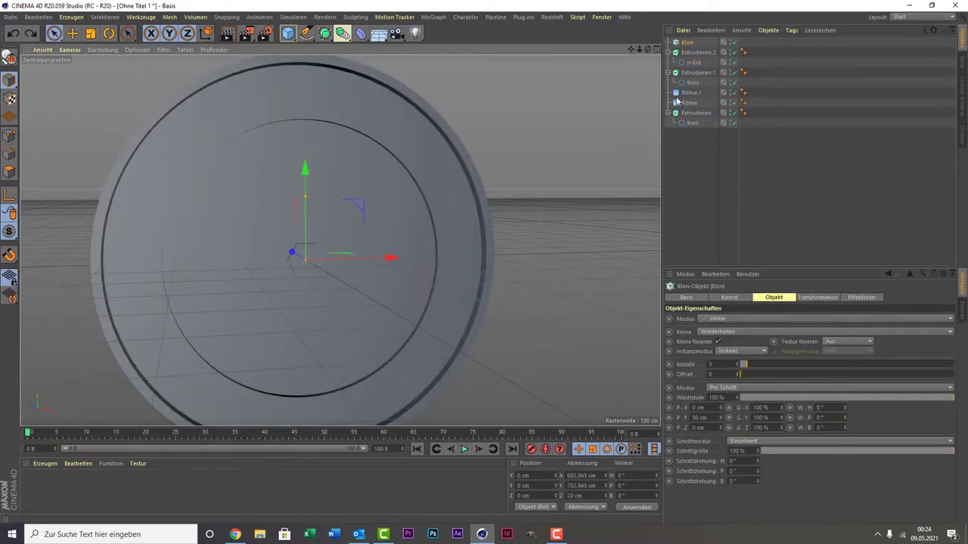
pyautogui.click(697, 53)
pyautogui.moveTo(697, 52); pyautogui.dragTo(686, 42)
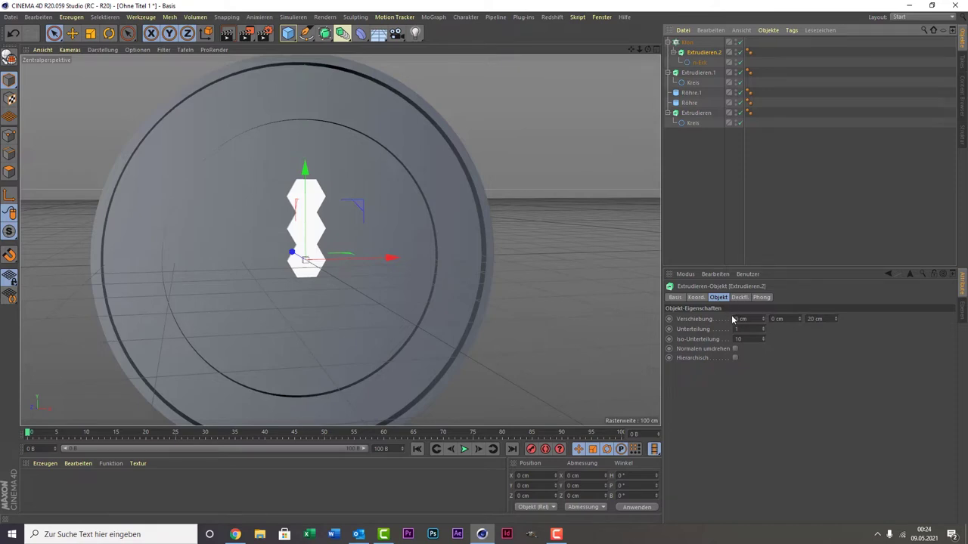
# Step: Set the Klon to Radial mode with a 181 cm radius, then move Extrudieren.2 back out
pyautogui.click(686, 43)
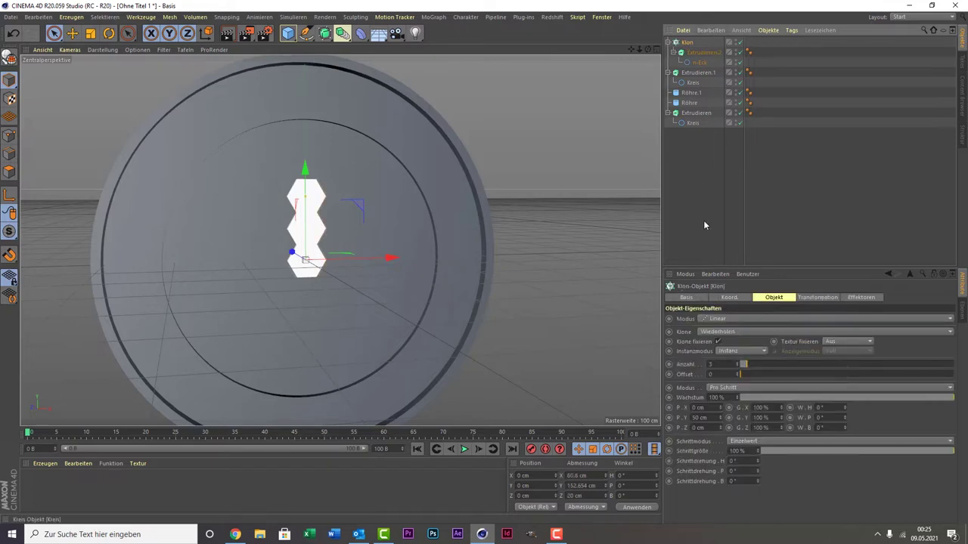
pyautogui.click(766, 319)
pyautogui.click(760, 347)
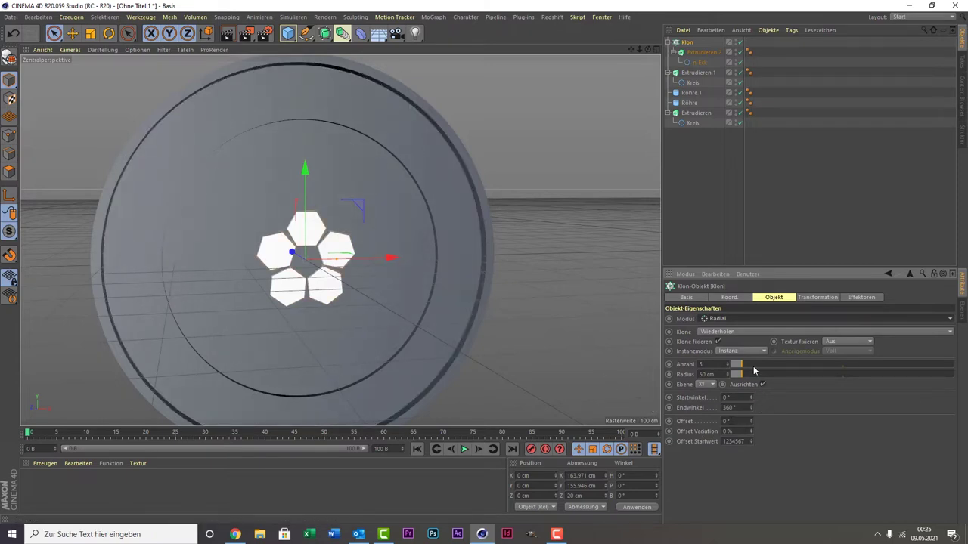
pyautogui.moveTo(751, 374)
pyautogui.mouseDown()
pyautogui.moveTo(782, 374)
pyautogui.moveTo(771, 376)
pyautogui.mouseUp()
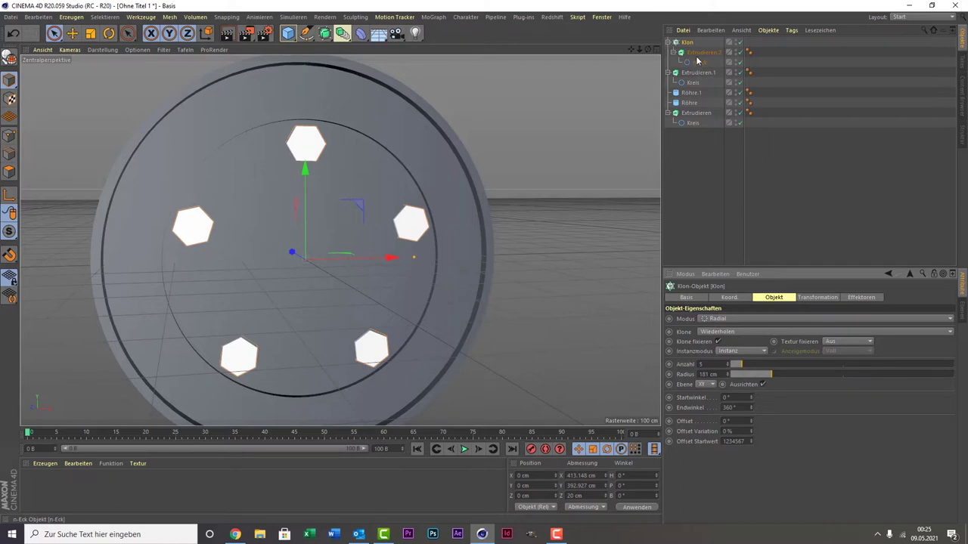
pyautogui.moveTo(699, 53); pyautogui.dragTo(703, 174)
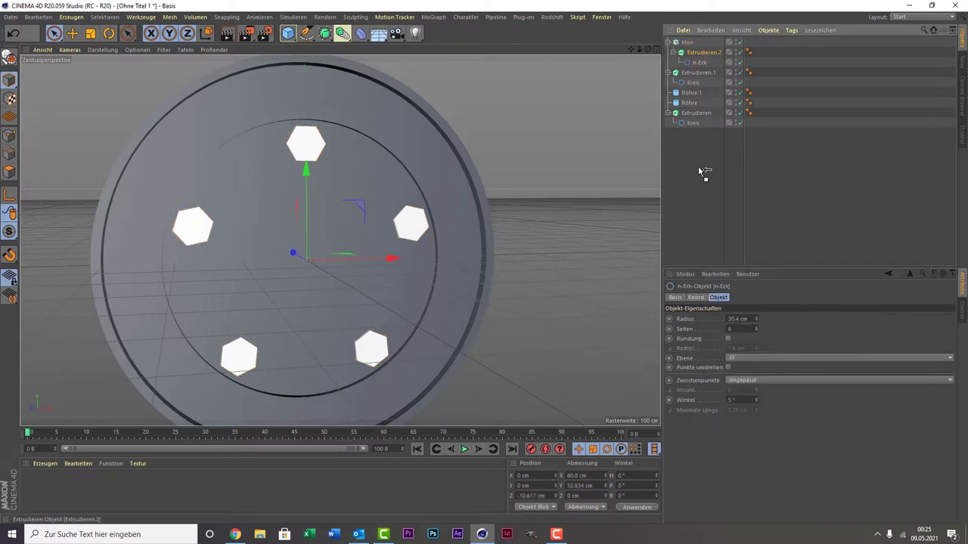
# Step: Scale the hexagon extrusion Extrudieren.2 down to about 34% of its size
pyautogui.click(109, 32)
pyautogui.moveTo(107, 85); pyautogui.dragTo(84, 115)
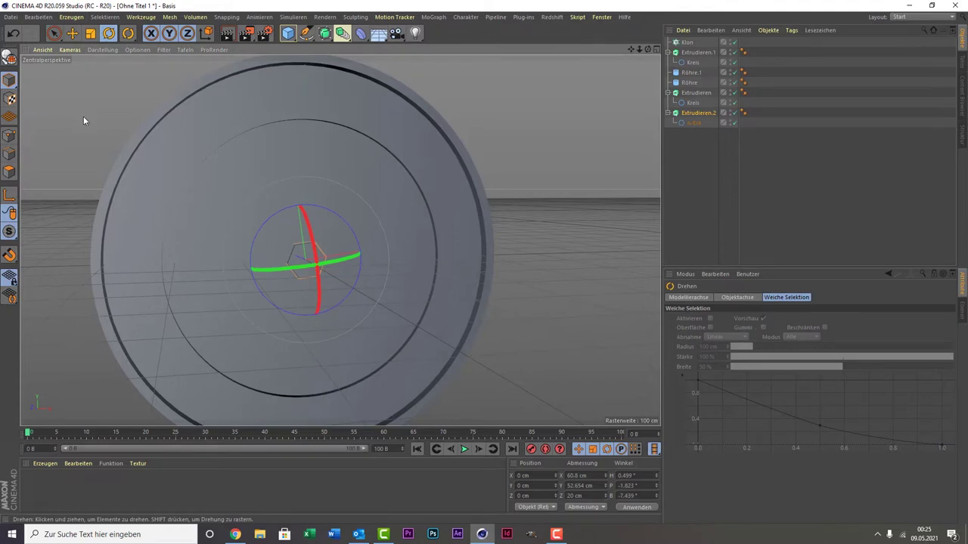
pyautogui.hotkey('ctrl', 'z')
pyautogui.click(88, 34)
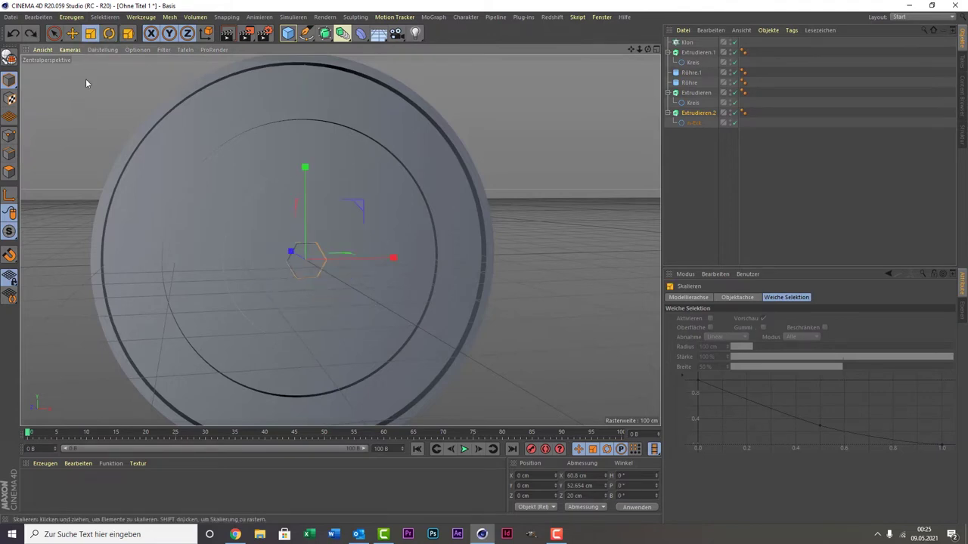
pyautogui.moveTo(86, 78); pyautogui.dragTo(41, 125)
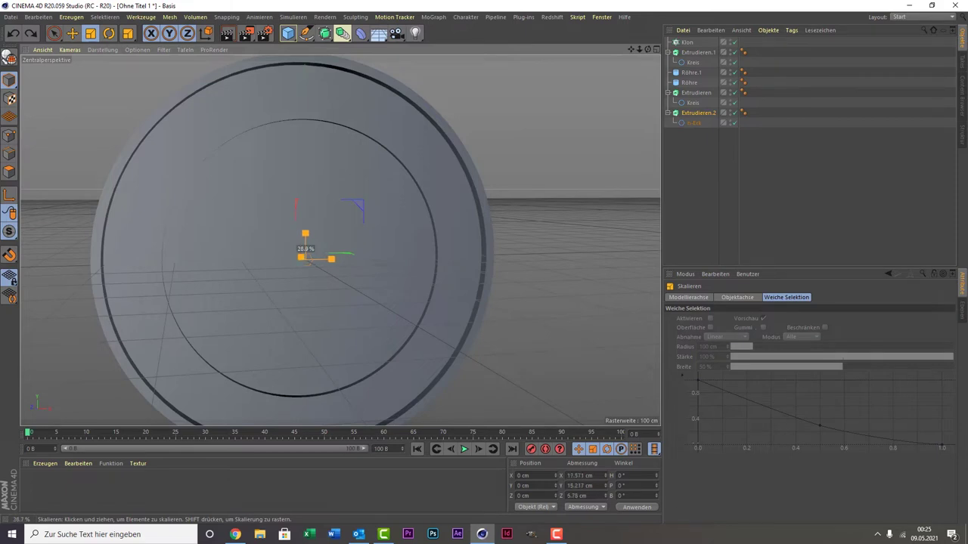
pyautogui.moveTo(41, 125); pyautogui.dragTo(56, 125)
pyautogui.moveTo(300, 257); pyautogui.dragTo(367, 240)
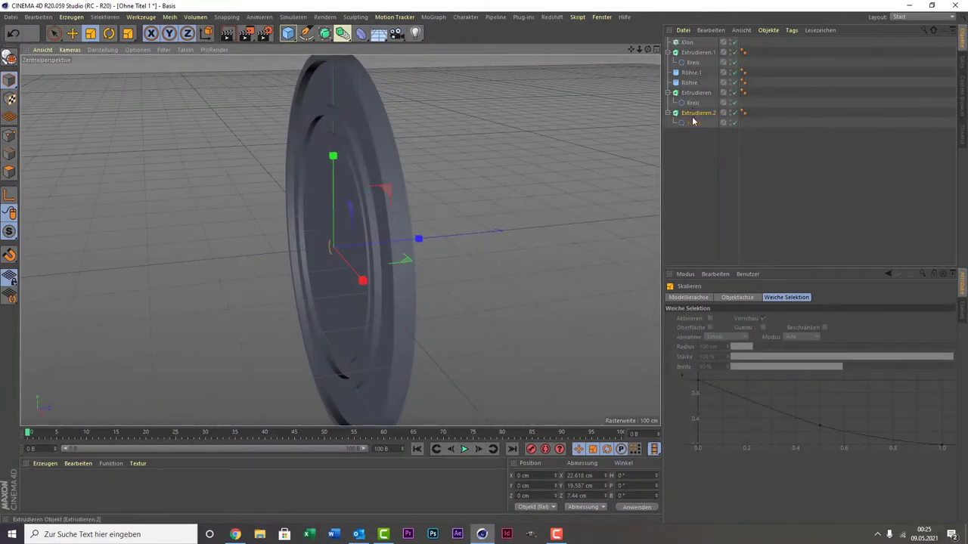
# Step: Keep Extrudieren.2 outside the cloner and enlarge it to about 153%
pyautogui.moveTo(693, 121); pyautogui.dragTo(694, 43)
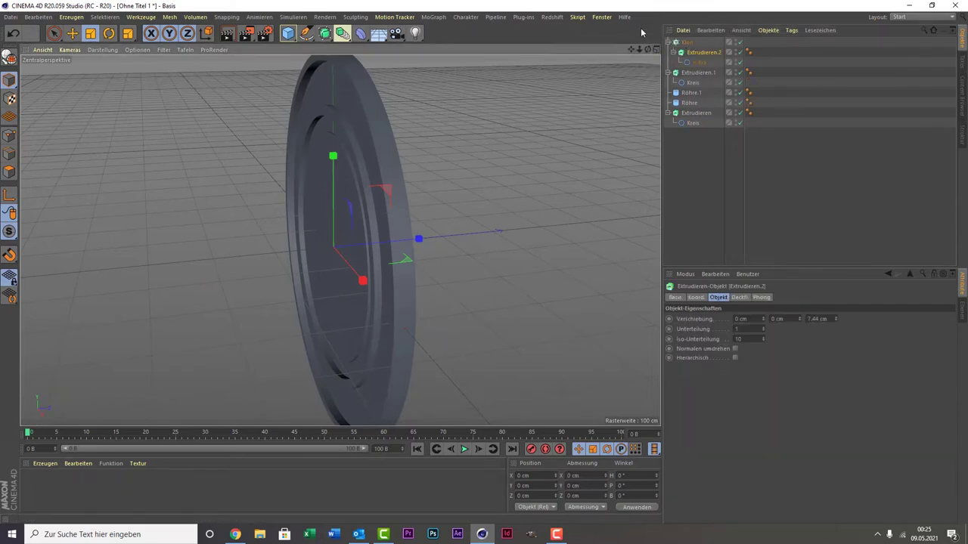
pyautogui.moveTo(645, 53); pyautogui.dragTo(85, 56)
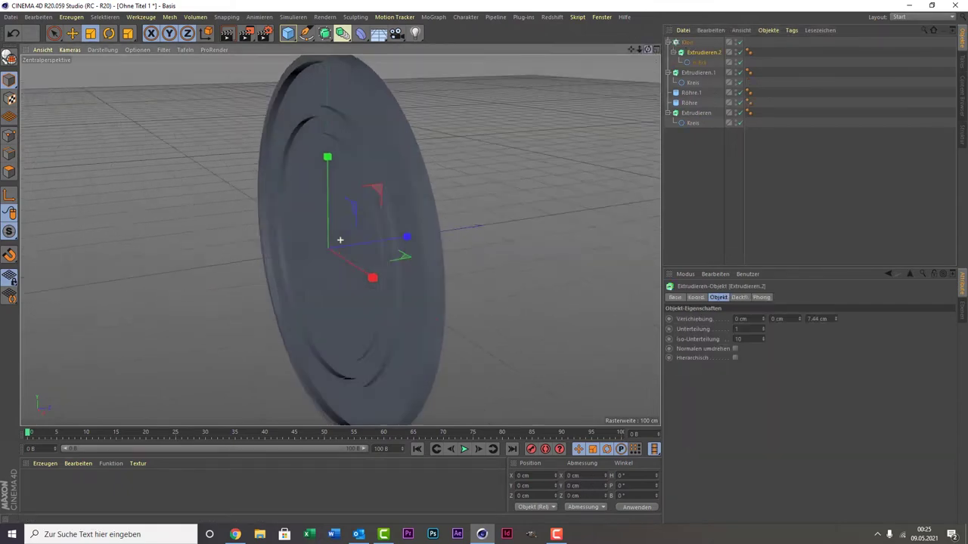
pyautogui.click(53, 32)
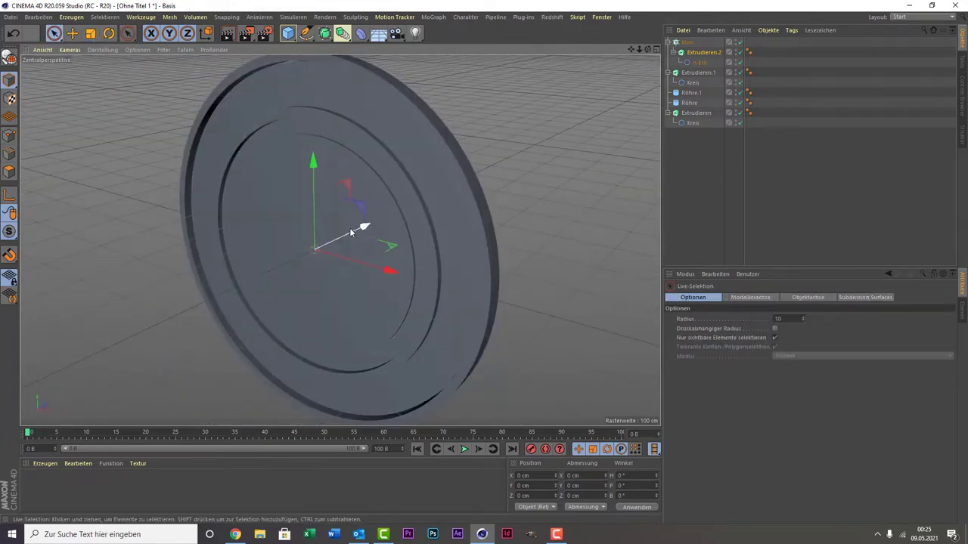
pyautogui.moveTo(348, 235); pyautogui.dragTo(304, 244)
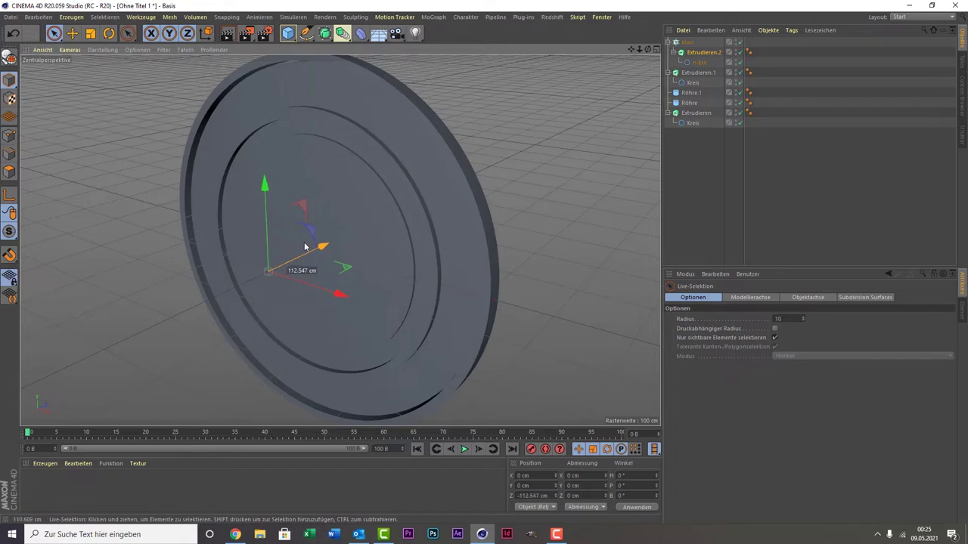
pyautogui.hotkey('ctrl', 'z')
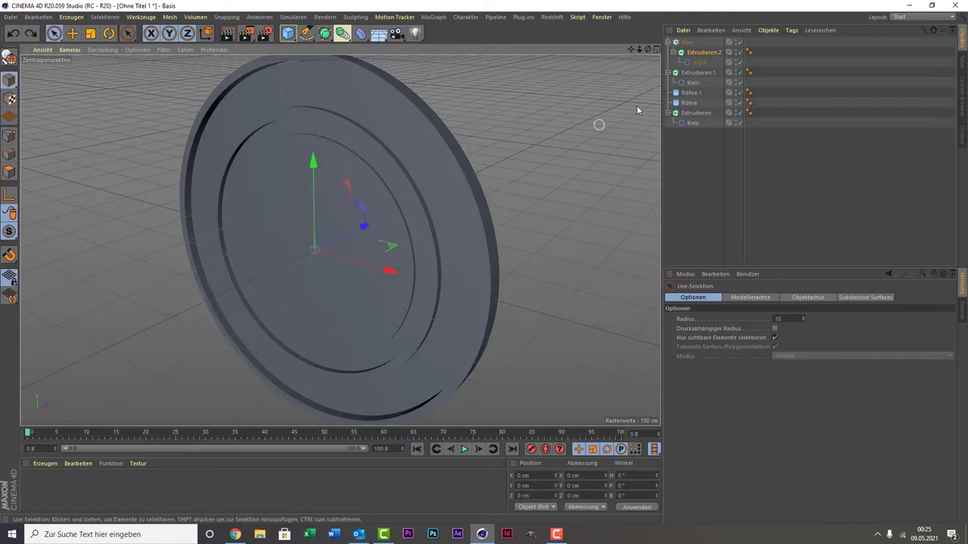
pyautogui.moveTo(703, 54); pyautogui.dragTo(692, 159)
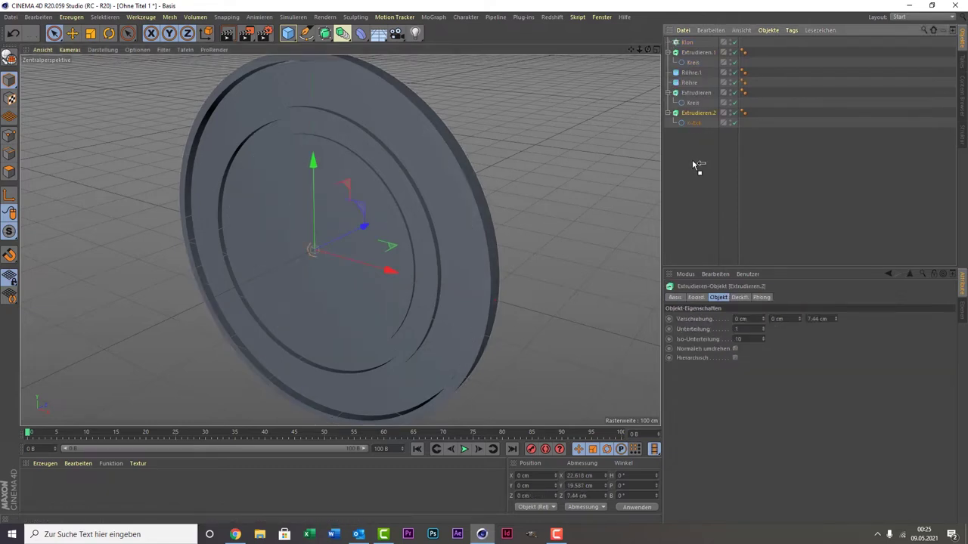
pyautogui.click(87, 35)
pyautogui.moveTo(95, 192); pyautogui.dragTo(266, 94)
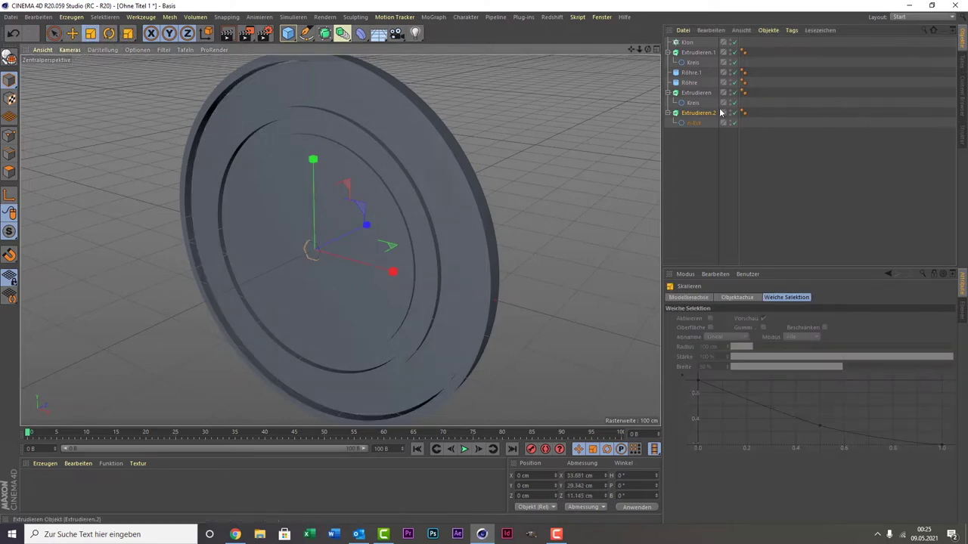
# Step: Nest Extrudieren.2 under the Klon and raise the clone count to 32
pyautogui.moveTo(696, 114); pyautogui.dragTo(691, 44)
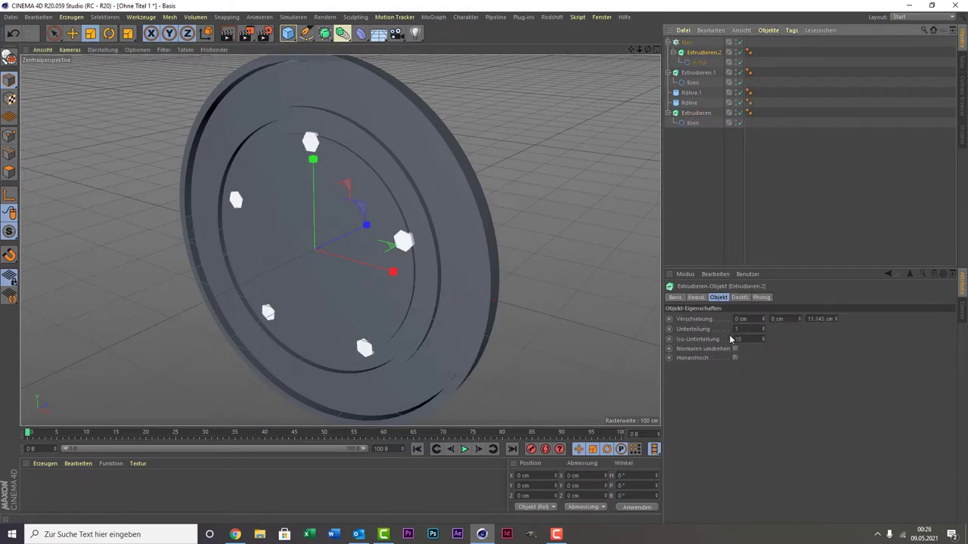
pyautogui.click(686, 43)
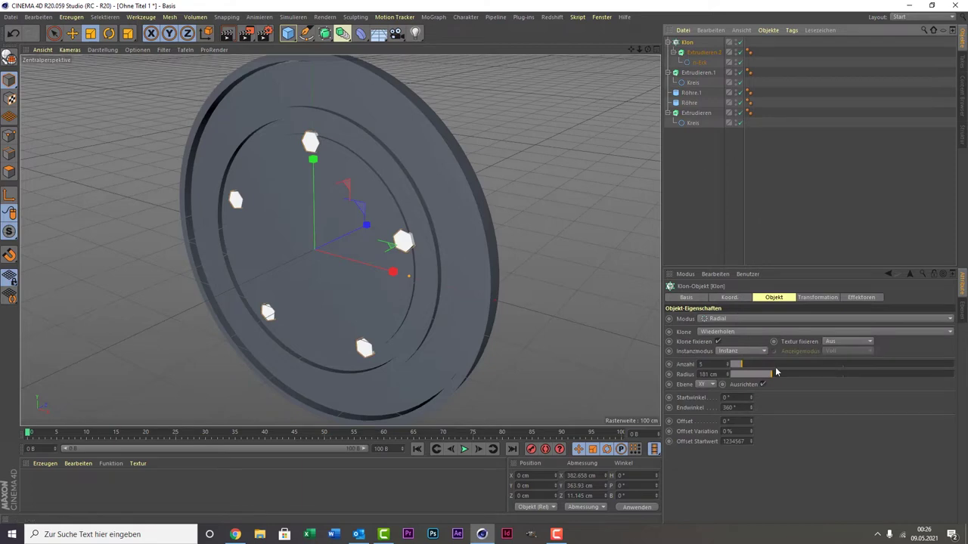
pyautogui.moveTo(747, 365)
pyautogui.mouseDown()
pyautogui.moveTo(800, 364)
pyautogui.moveTo(803, 350)
pyautogui.mouseUp()
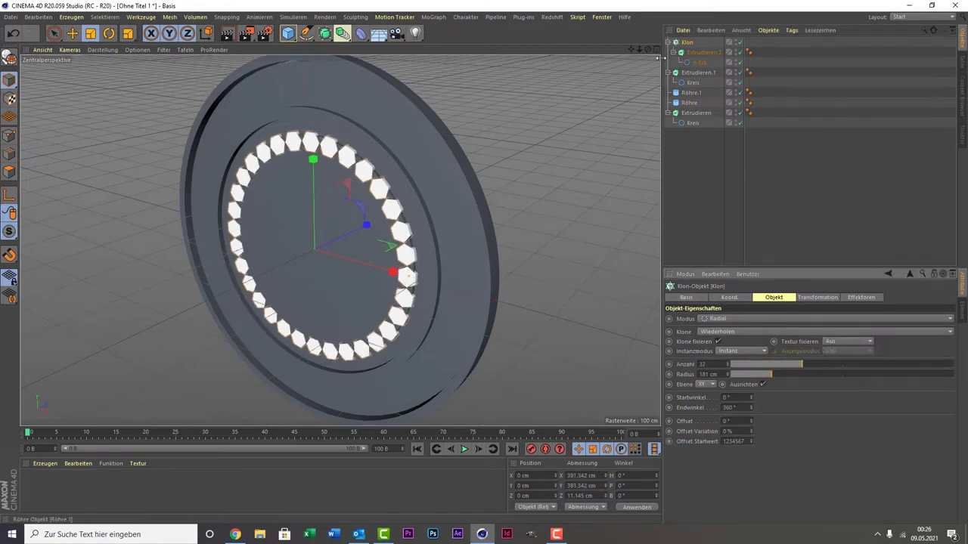
pyautogui.moveTo(648, 49); pyautogui.dragTo(673, 52)
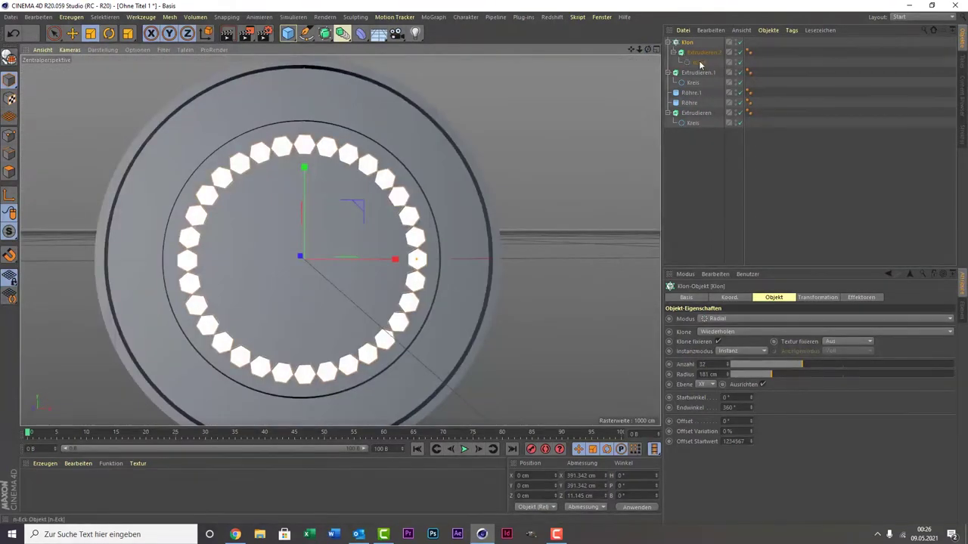
# Step: Shrink Extrudieren.2 to about 96% outside the cloner, then nest it back under Klon
pyautogui.moveTo(673, 52); pyautogui.dragTo(699, 59)
pyautogui.moveTo(711, 142); pyautogui.dragTo(711, 171)
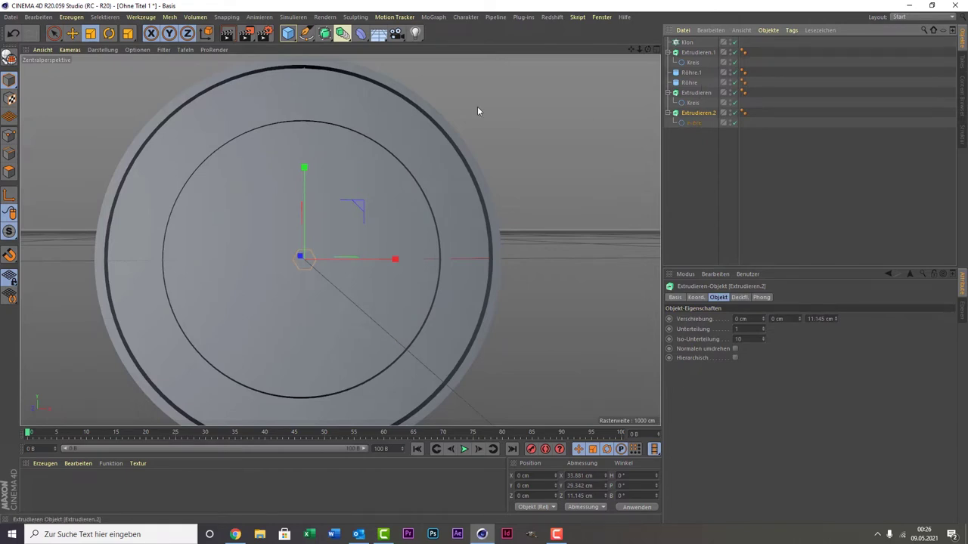
pyautogui.press('t')
pyautogui.moveTo(91, 95); pyautogui.dragTo(4, 189)
pyautogui.moveTo(692, 45); pyautogui.dragTo(614, 53)
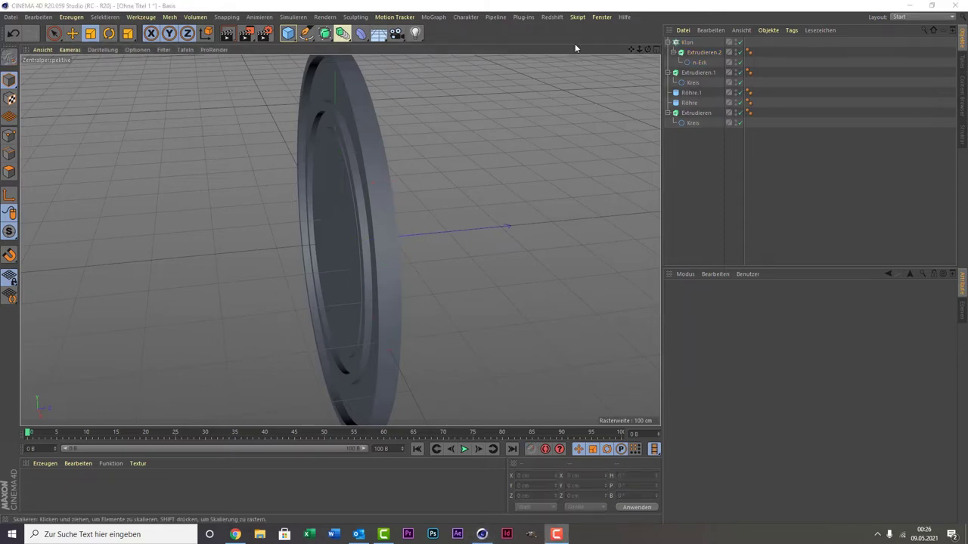
# Step: Move the Klon stud ring forward along Z to about -4.9 cm
pyautogui.click(673, 42)
pyautogui.keyDown('alt'); pyautogui.moveTo(350, 123); pyautogui.dragTo(335, 151); pyautogui.keyUp('alt')
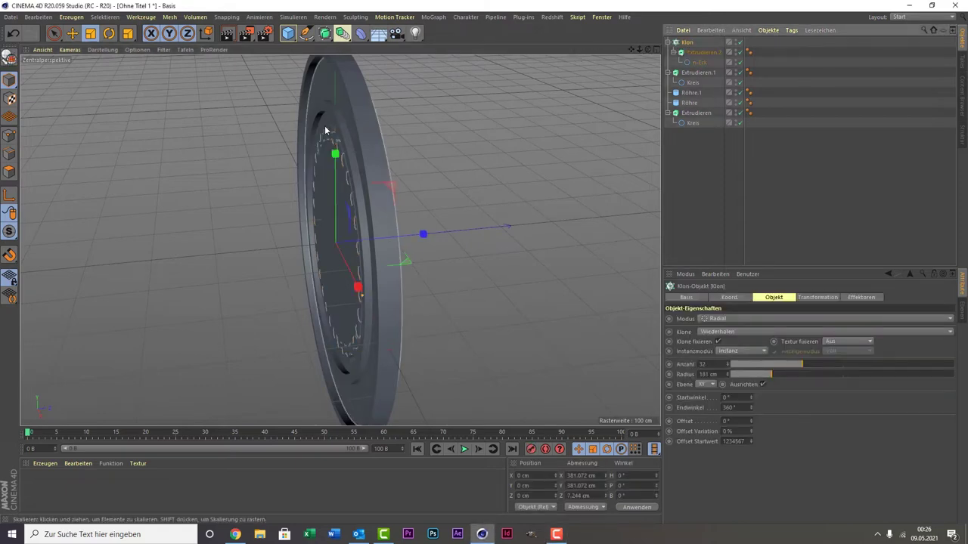
pyautogui.scroll(3, 281, 125)
pyautogui.scroll(3, 280, 129)
pyautogui.scroll(2, 286, 128)
pyautogui.scroll(-2, 287, 129)
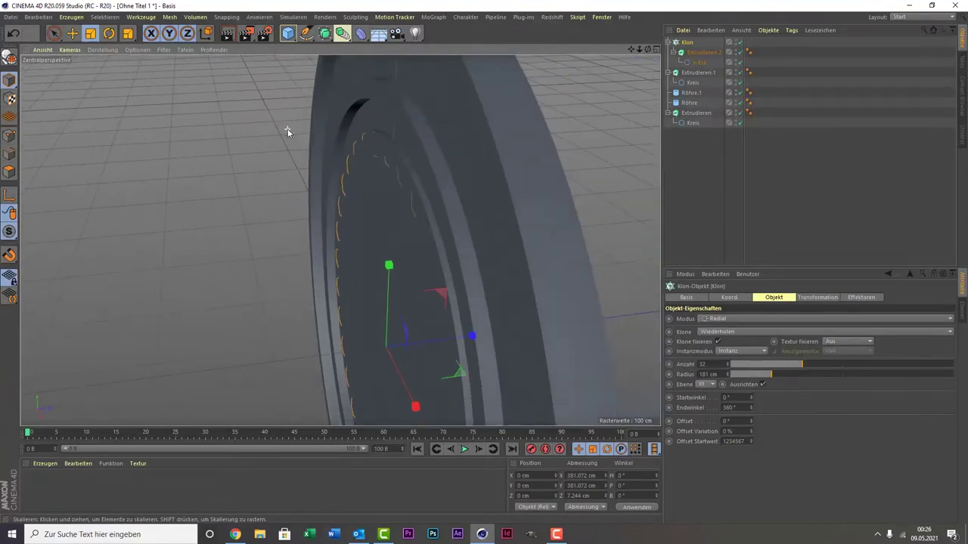
pyautogui.scroll(-1, 287, 129)
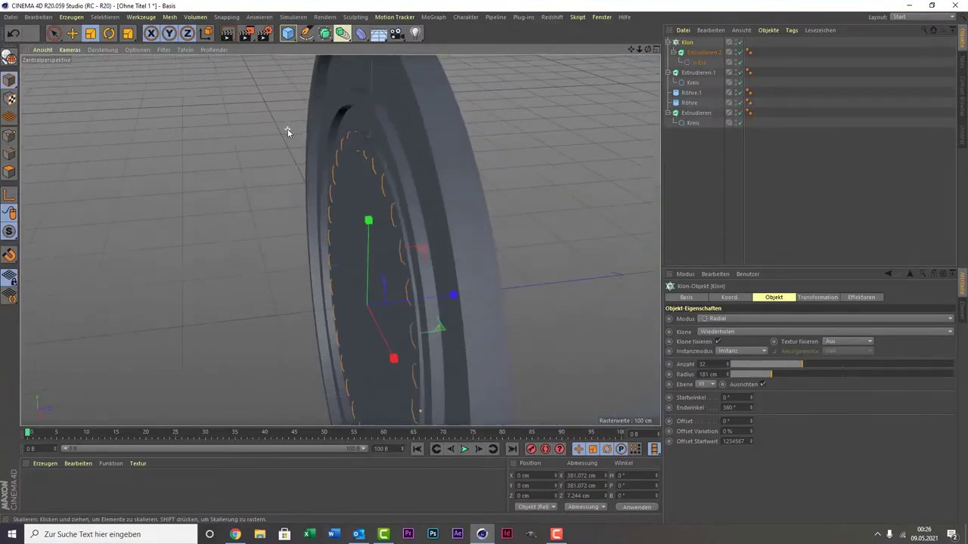
pyautogui.click(54, 34)
pyautogui.moveTo(407, 304)
pyautogui.mouseDown()
pyautogui.moveTo(396, 291)
pyautogui.moveTo(534, 164)
pyautogui.mouseUp()
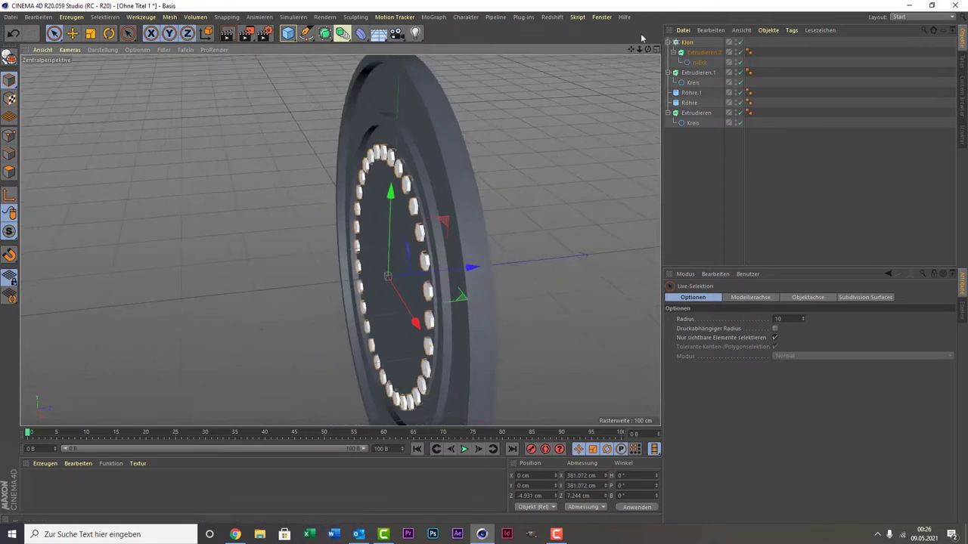
# Step: Raise the Klon Anzahl to 54 for a densely packed hexagon ring
pyautogui.moveTo(649, 50); pyautogui.dragTo(340, 241)
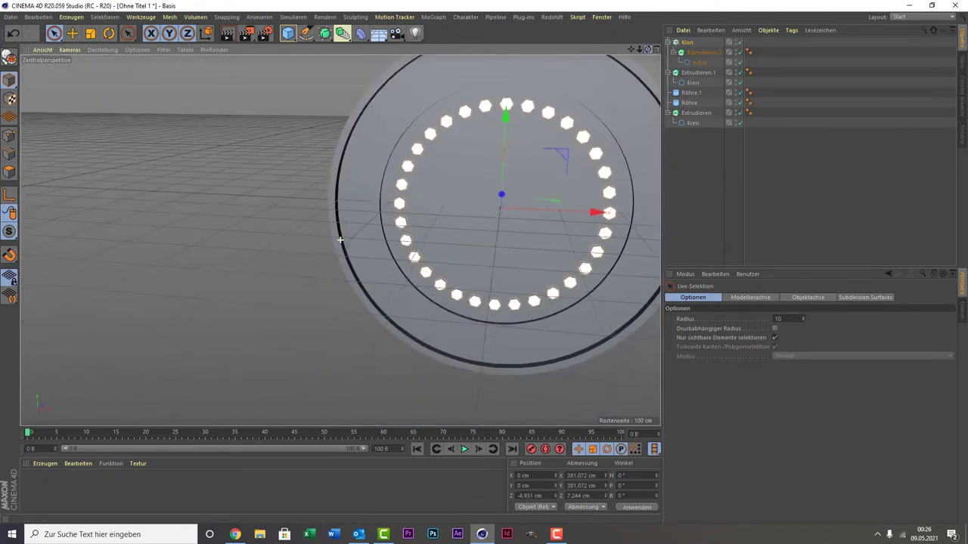
pyautogui.click(686, 42)
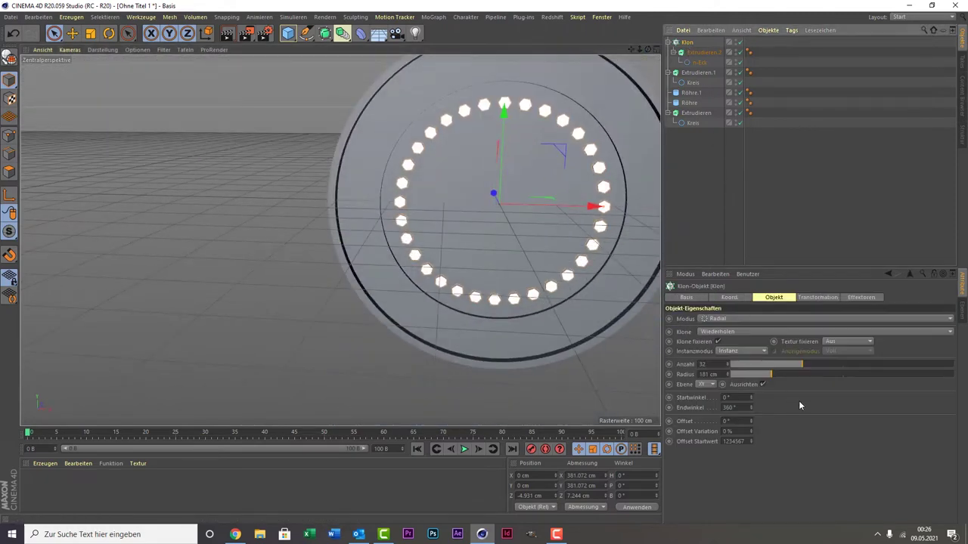
pyautogui.moveTo(801, 366)
pyautogui.mouseDown()
pyautogui.moveTo(862, 349)
pyautogui.moveTo(851, 352)
pyautogui.mouseUp()
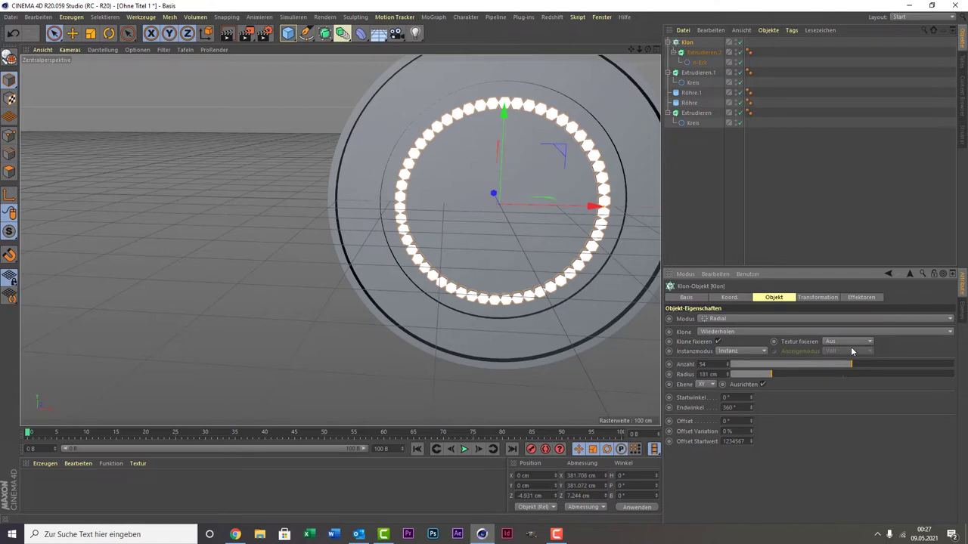
pyautogui.scroll(3, 390, 173)
pyautogui.scroll(3, 390, 173)
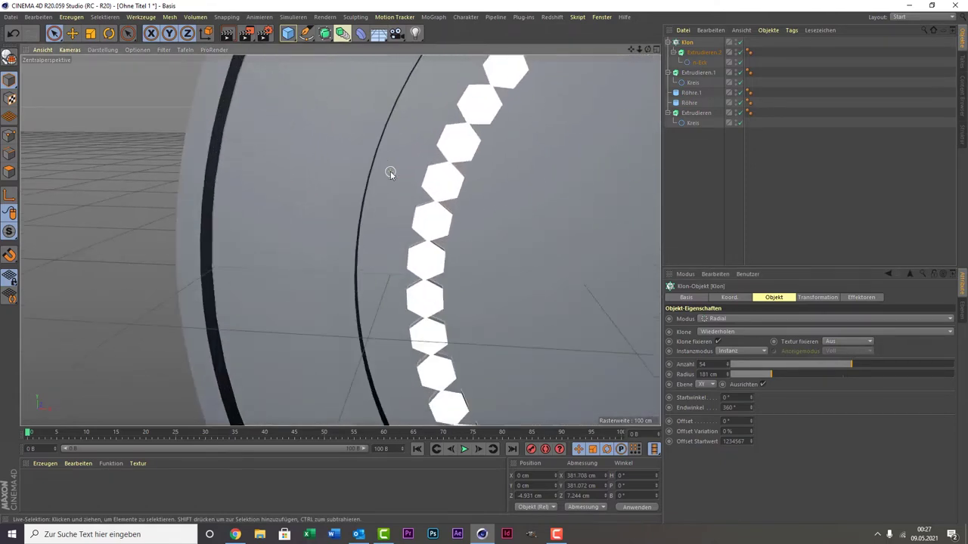
pyautogui.scroll(-3, 389, 173)
pyautogui.click(235, 534)
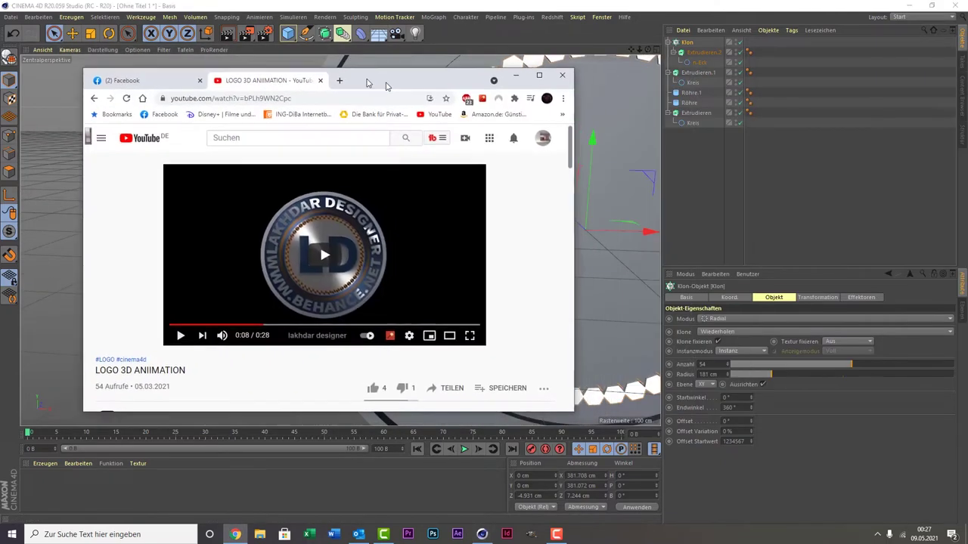
pyautogui.moveTo(382, 86)
pyautogui.mouseDown()
pyautogui.moveTo(917, 92)
pyautogui.moveTo(889, 82)
pyautogui.mouseUp()
pyautogui.scroll(-2, 454, 145)
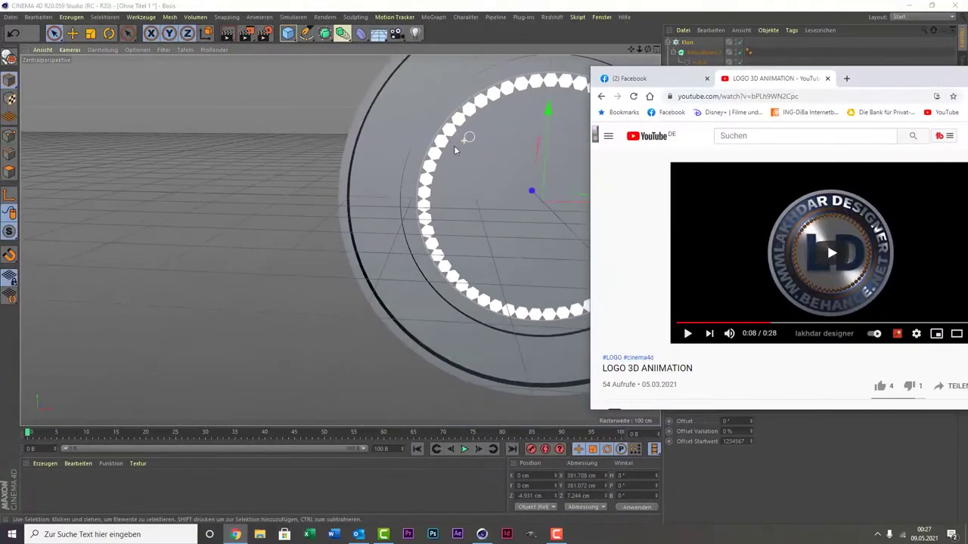
pyautogui.scroll(2, 454, 145)
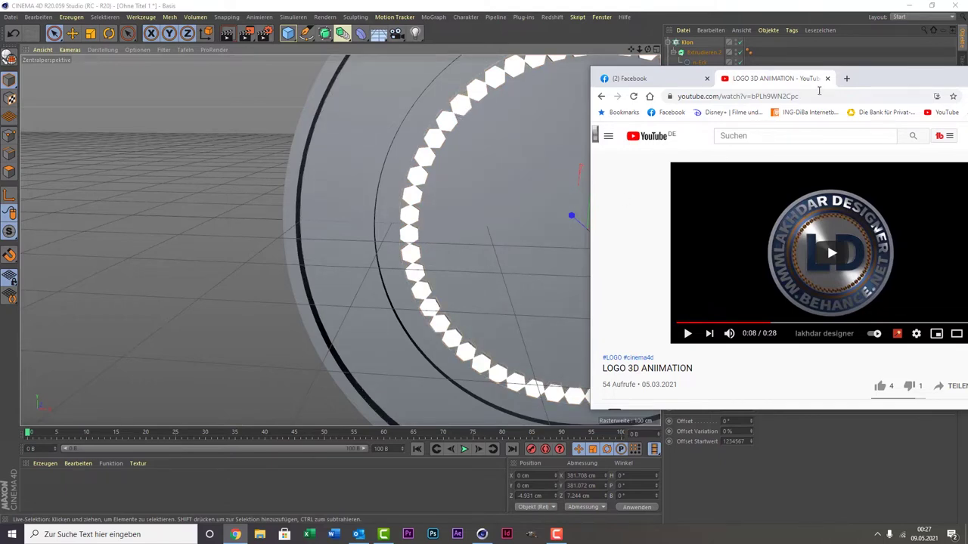
pyautogui.click(854, 97)
pyautogui.hotkey('alt', 'Tab')
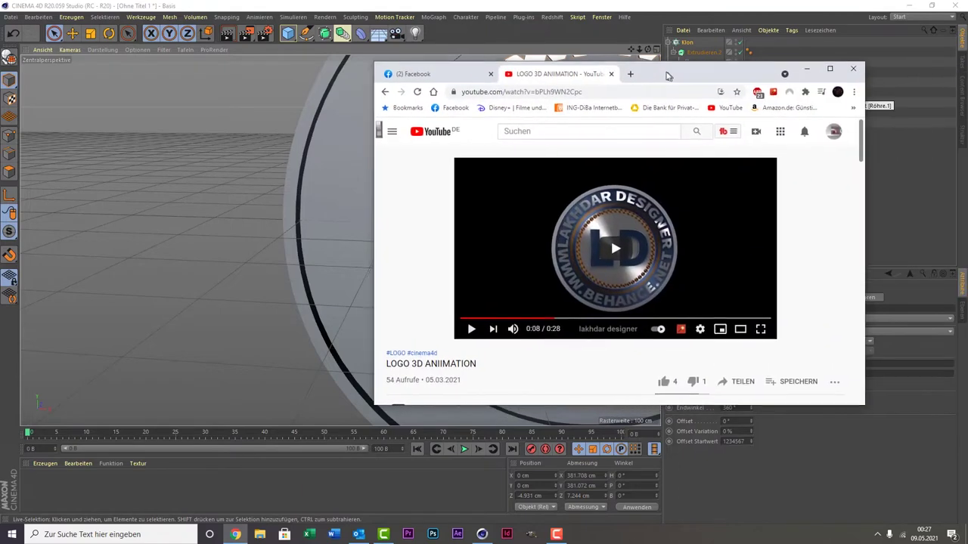
pyautogui.moveTo(662, 75); pyautogui.dragTo(618, 71)
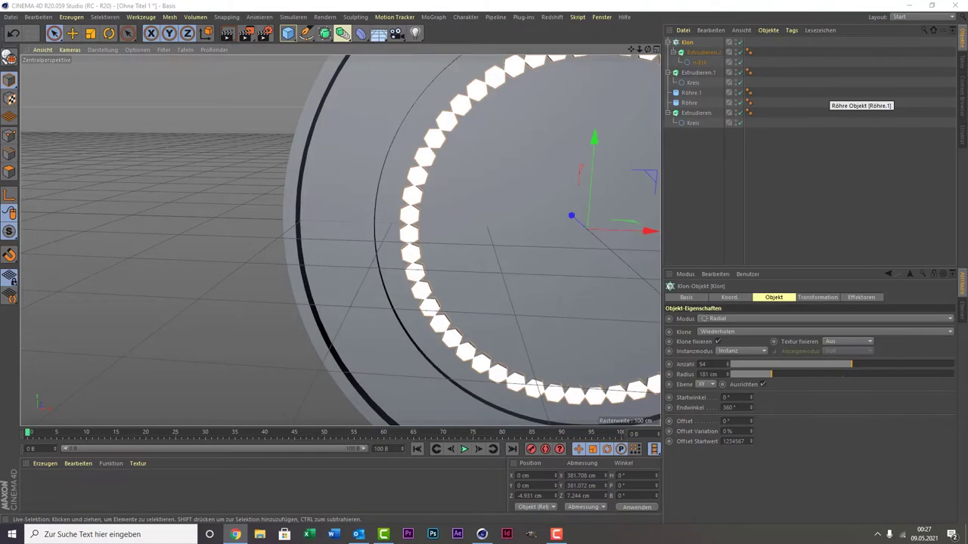
pyautogui.scroll(-3, 359, 232)
pyautogui.scroll(-3, 358, 231)
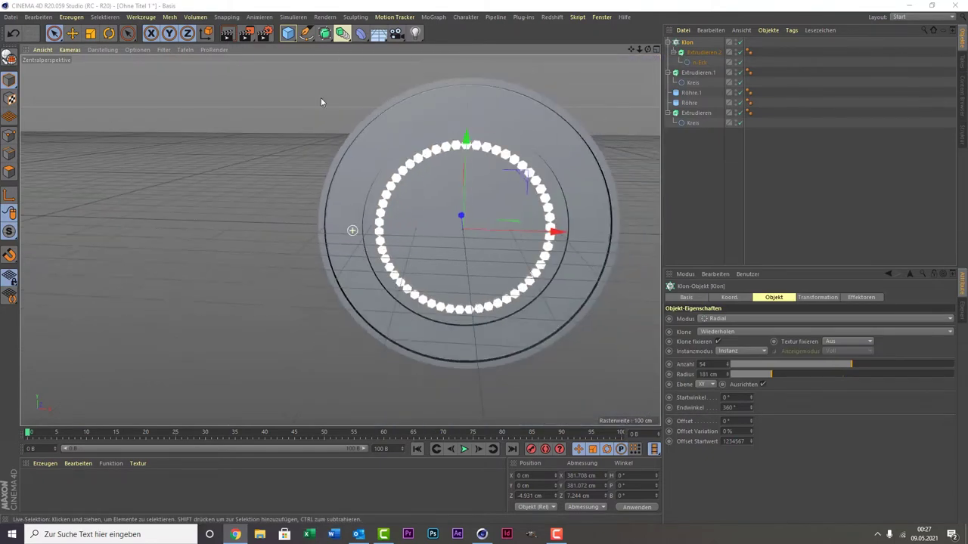
# Step: Add a Kreis circle spline scaled to about 529.2 cm, between stud ring and rim
pyautogui.click(316, 36)
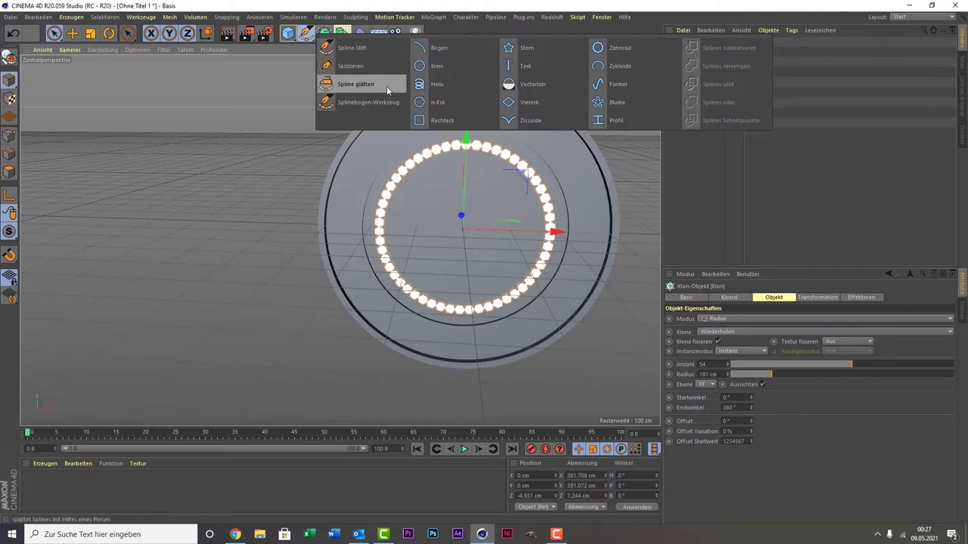
pyautogui.click(446, 66)
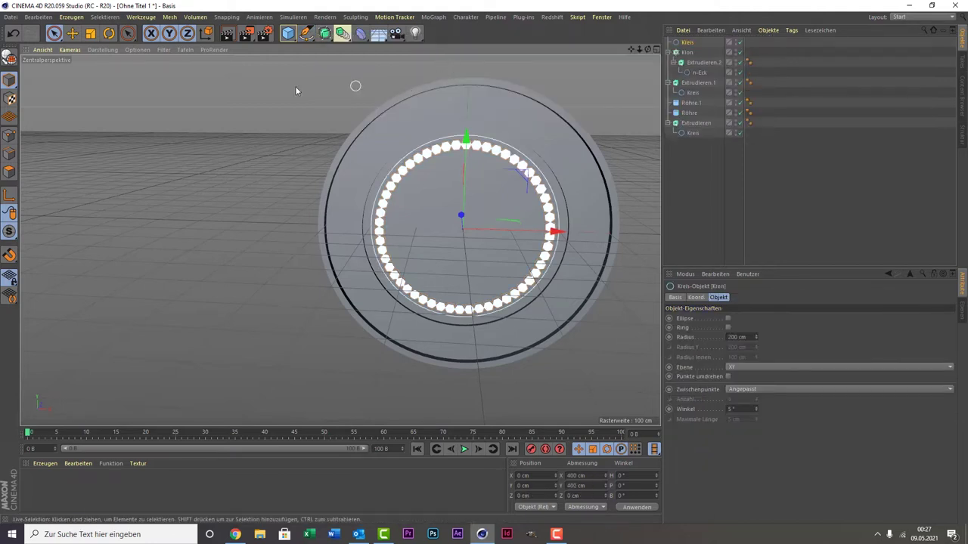
pyautogui.click(90, 33)
pyautogui.moveTo(205, 208)
pyautogui.mouseDown()
pyautogui.moveTo(351, 190)
pyautogui.moveTo(303, 210)
pyautogui.mouseUp()
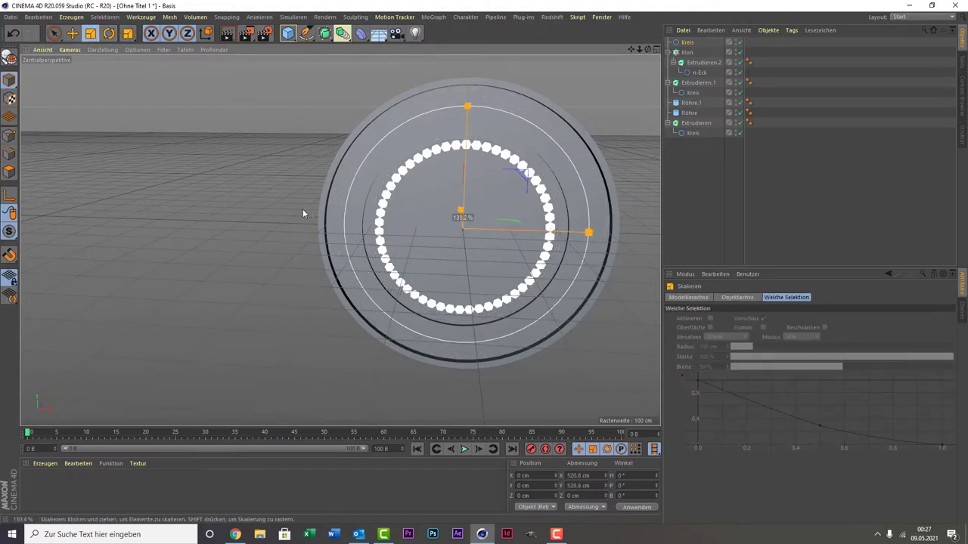
pyautogui.moveTo(303, 210); pyautogui.dragTo(310, 206)
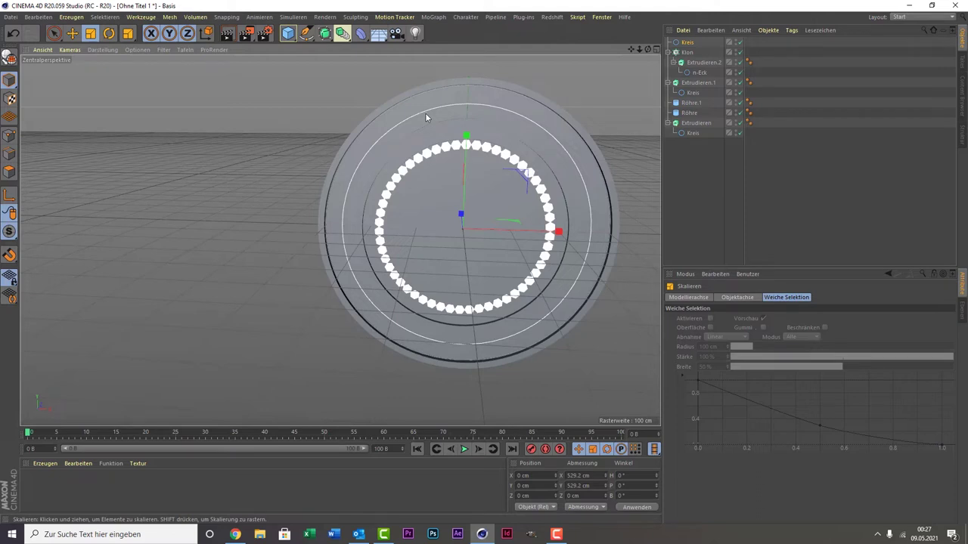
pyautogui.click(411, 17)
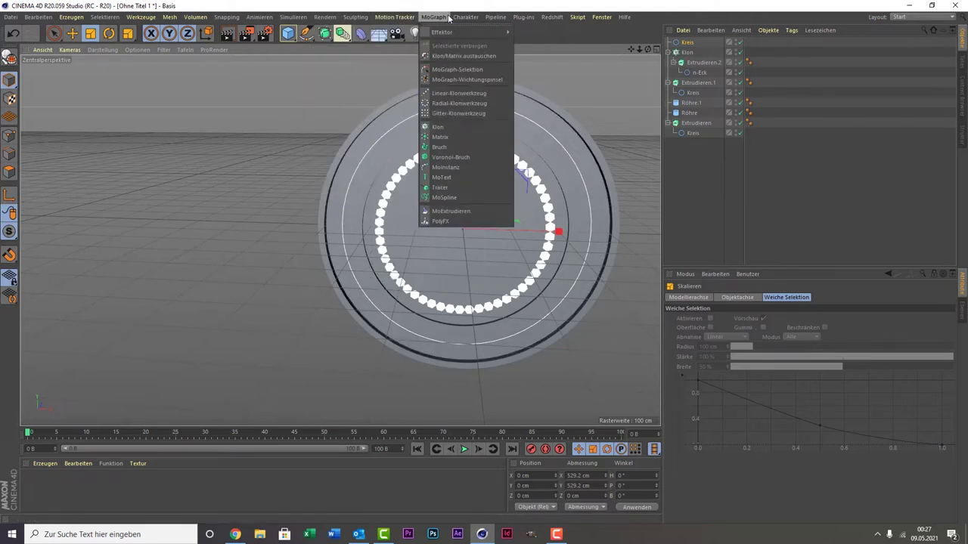
pyautogui.click(468, 176)
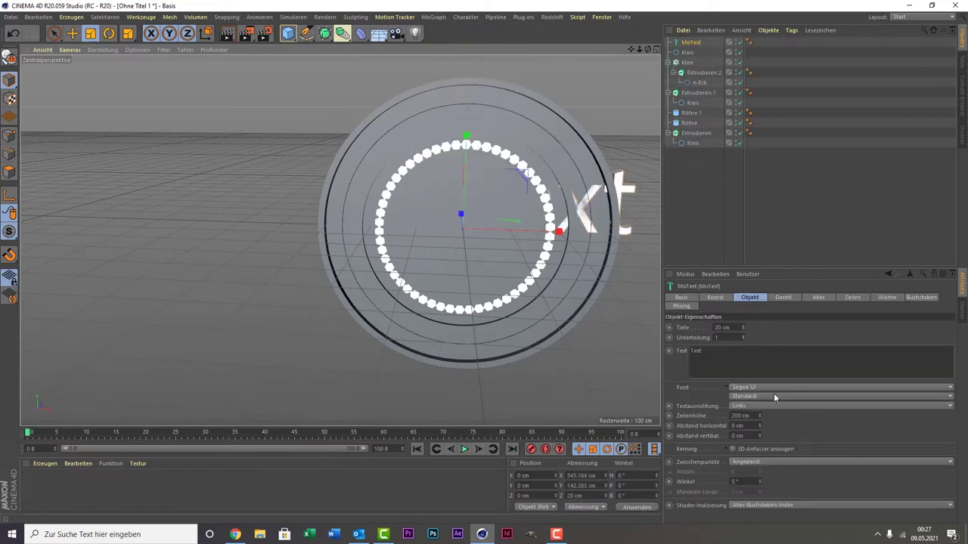
pyautogui.doubleClick(695, 351)
pyautogui.write('www.idesignish.de')
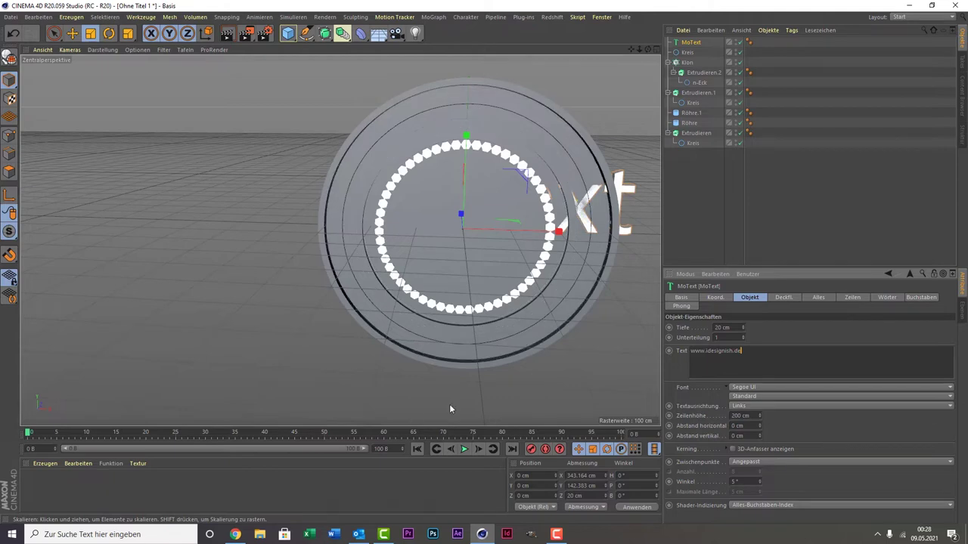
pyautogui.click(449, 404)
pyautogui.click(623, 228)
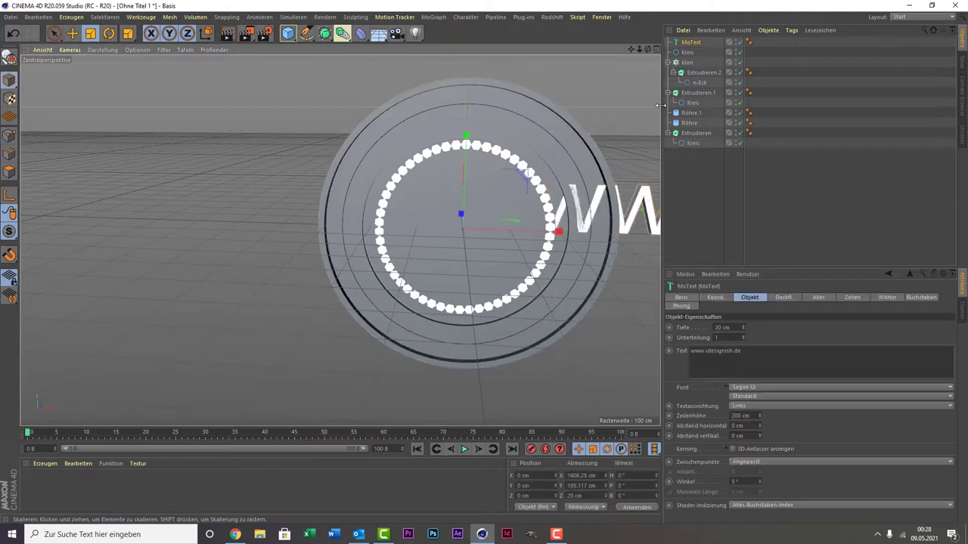
pyautogui.moveTo(635, 50); pyautogui.dragTo(393, 53)
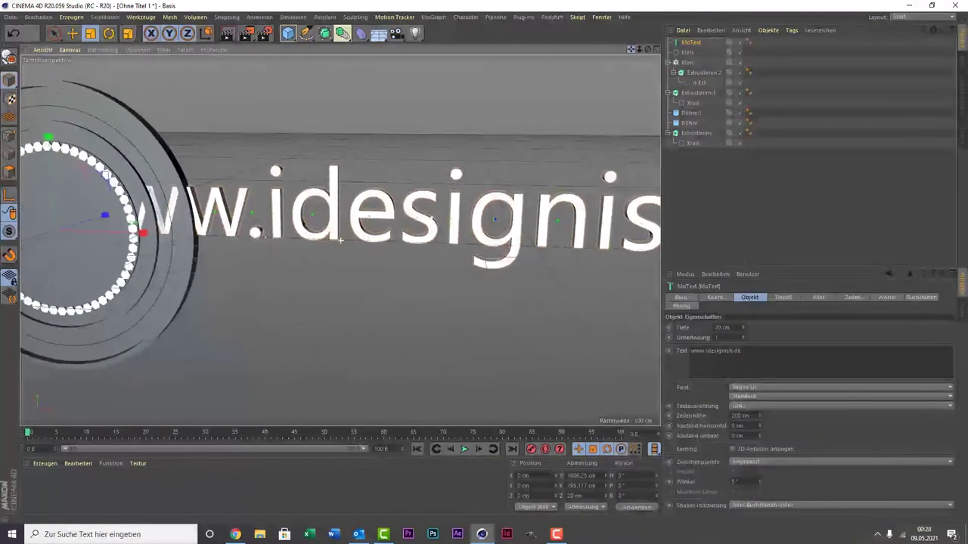
pyautogui.moveTo(341, 240); pyautogui.dragTo(491, 242)
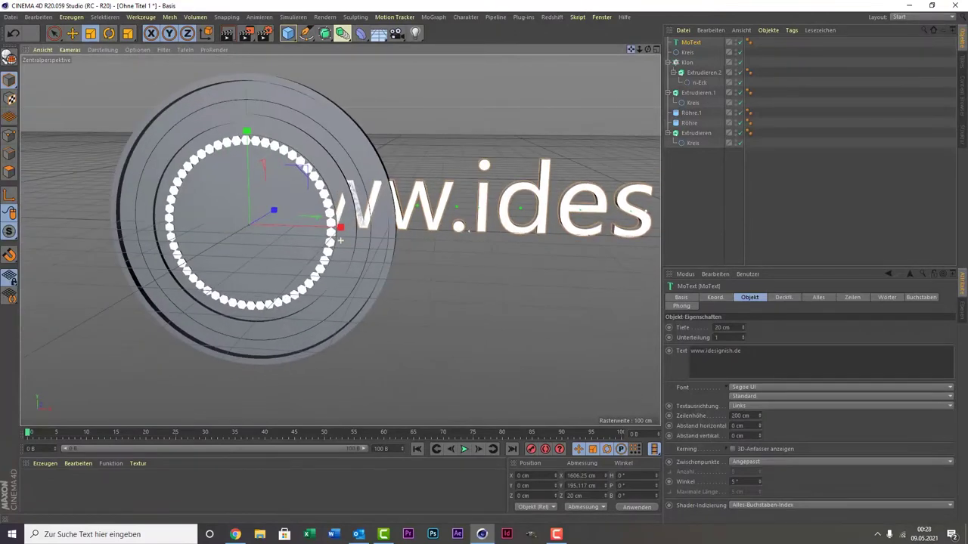
pyautogui.moveTo(340, 241); pyautogui.dragTo(316, 234)
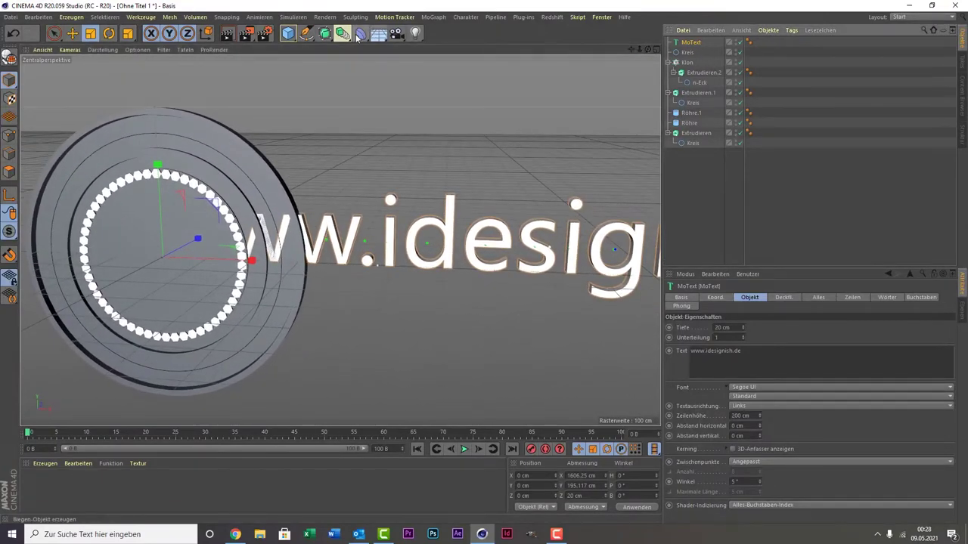
pyautogui.click(360, 34)
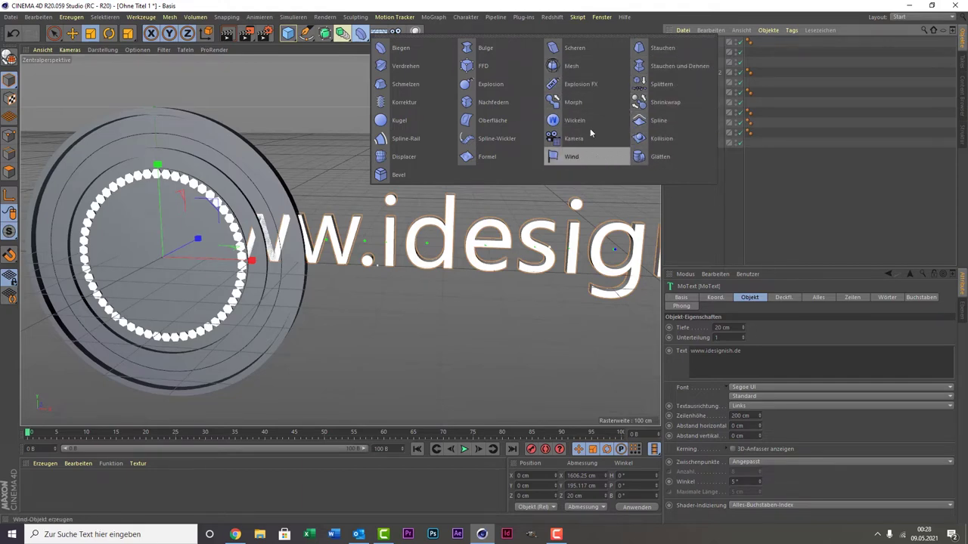
# Step: Add a Spline-Wickler under MoText with Kreis as its spline, discarding a stray Formula deformer
pyautogui.click(488, 156)
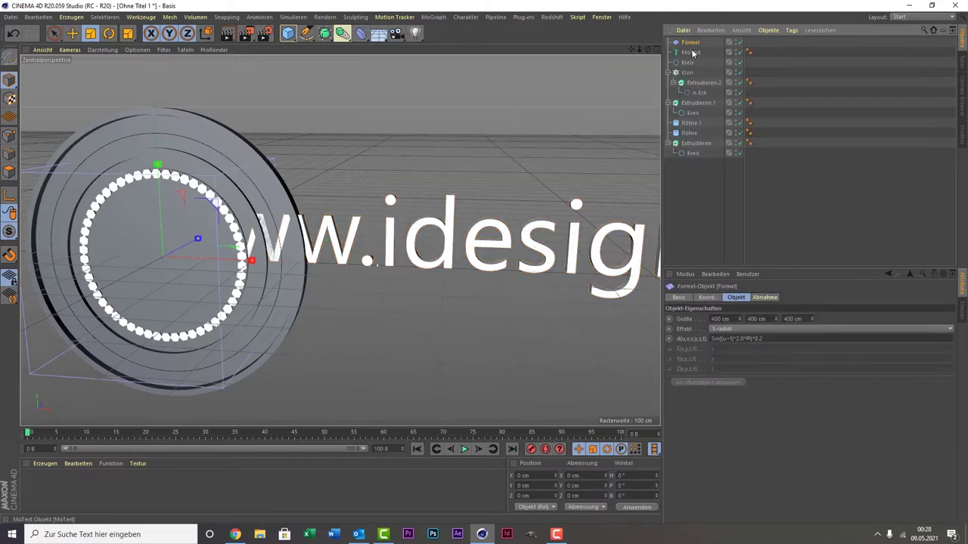
pyautogui.press('Delete')
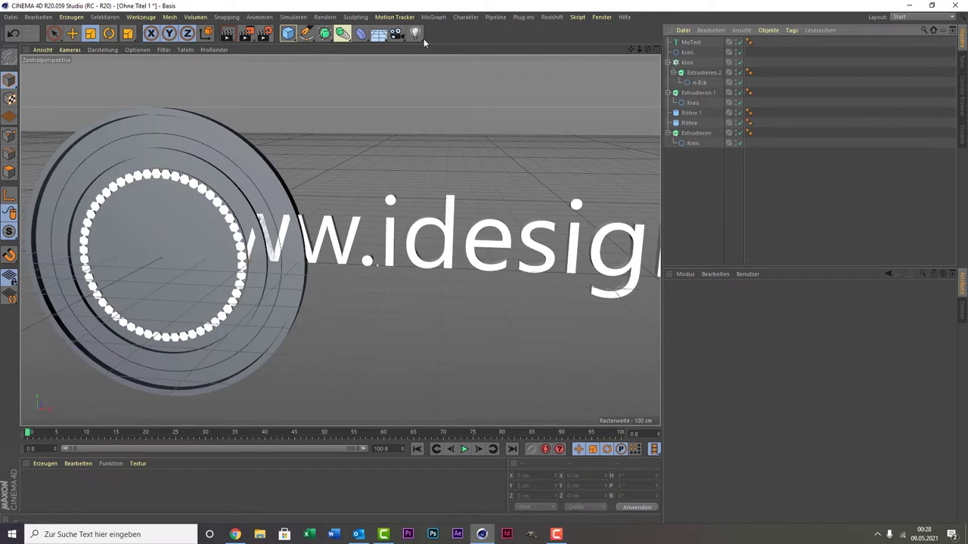
pyautogui.click(360, 33)
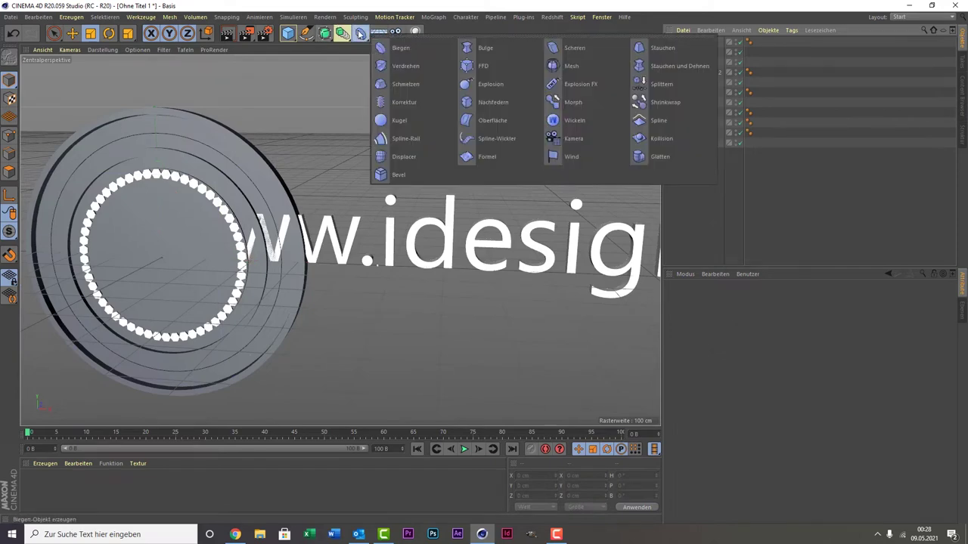
pyautogui.click(517, 140)
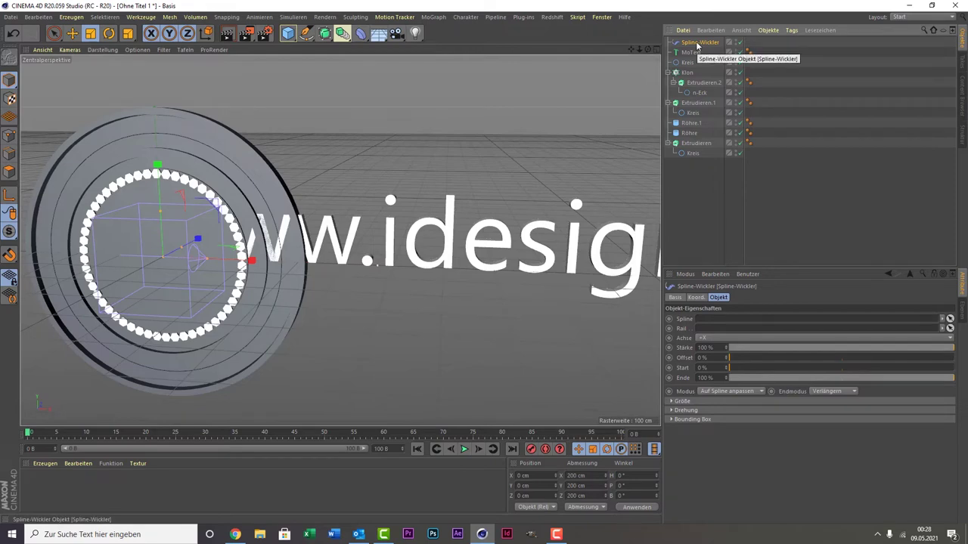
pyautogui.moveTo(696, 44); pyautogui.dragTo(690, 59)
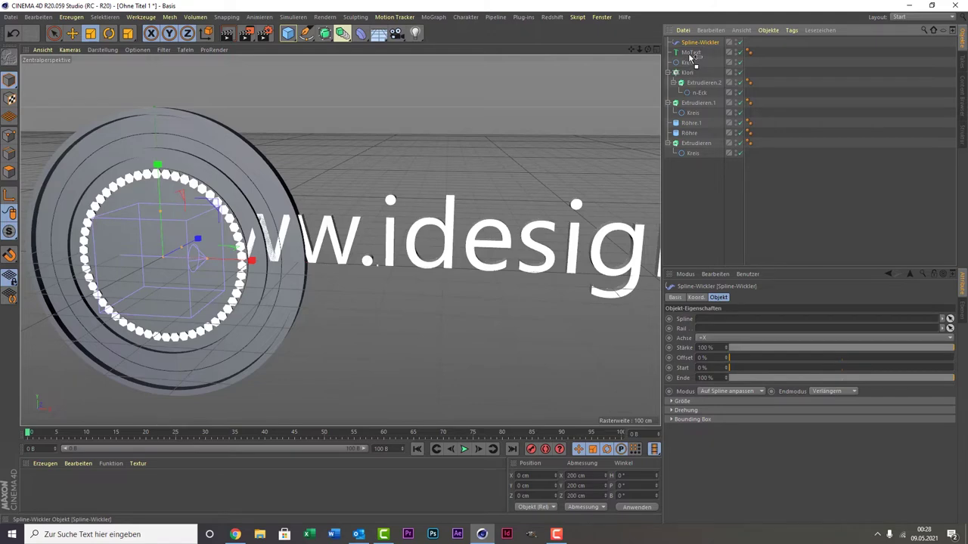
pyautogui.moveTo(690, 59); pyautogui.dragTo(703, 55)
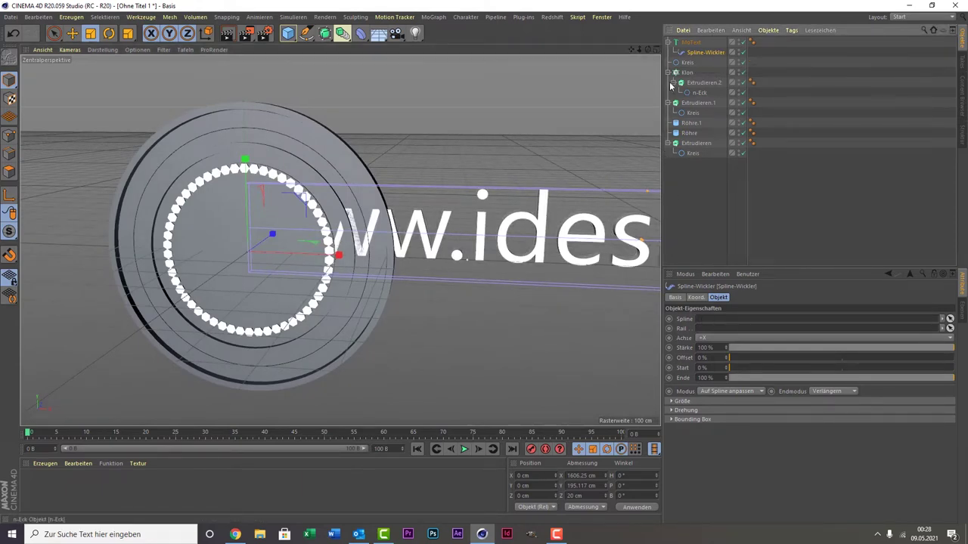
pyautogui.moveTo(687, 62); pyautogui.dragTo(731, 321)
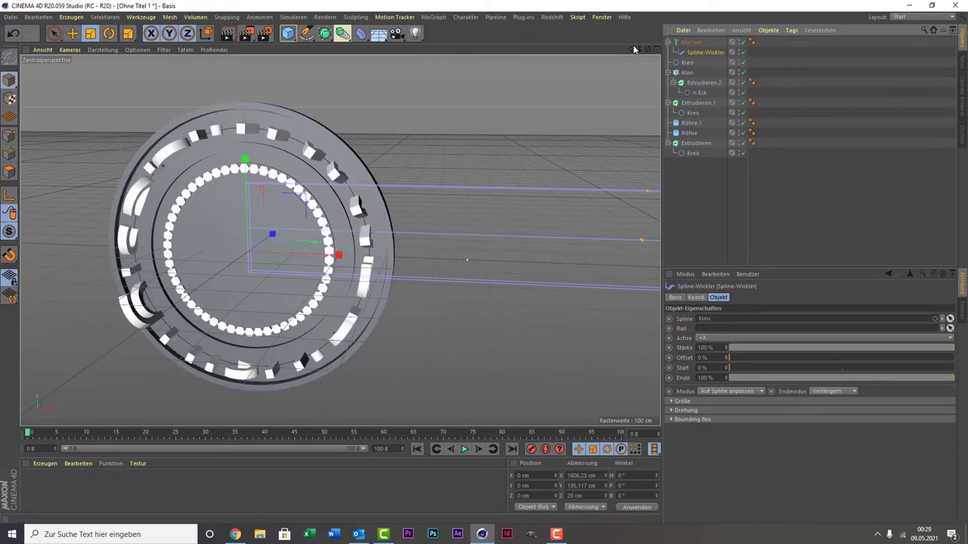
pyautogui.moveTo(633, 49); pyautogui.dragTo(740, 41)
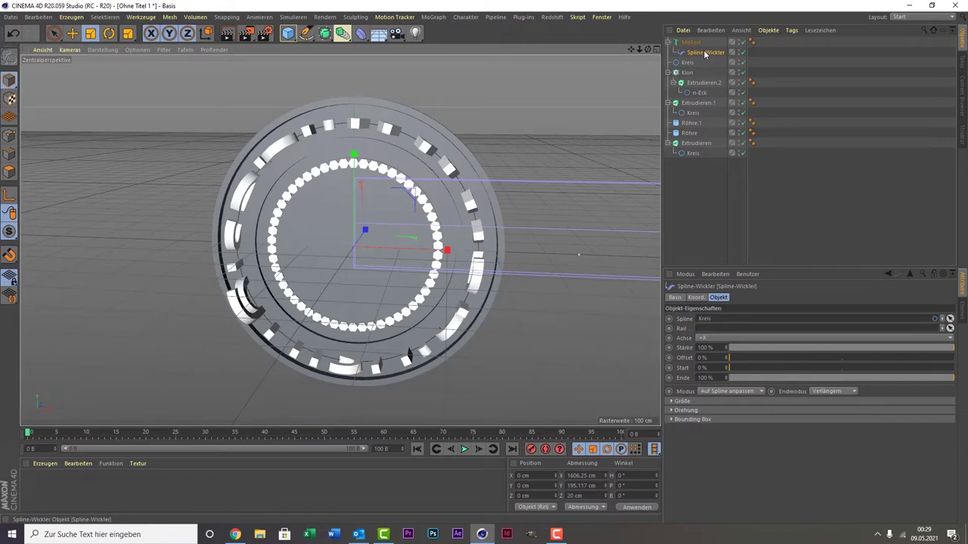
# Step: Unparent the Spline-Wickler and set the MoText pitch rotation to 90°
pyautogui.moveTo(710, 54); pyautogui.dragTo(714, 182)
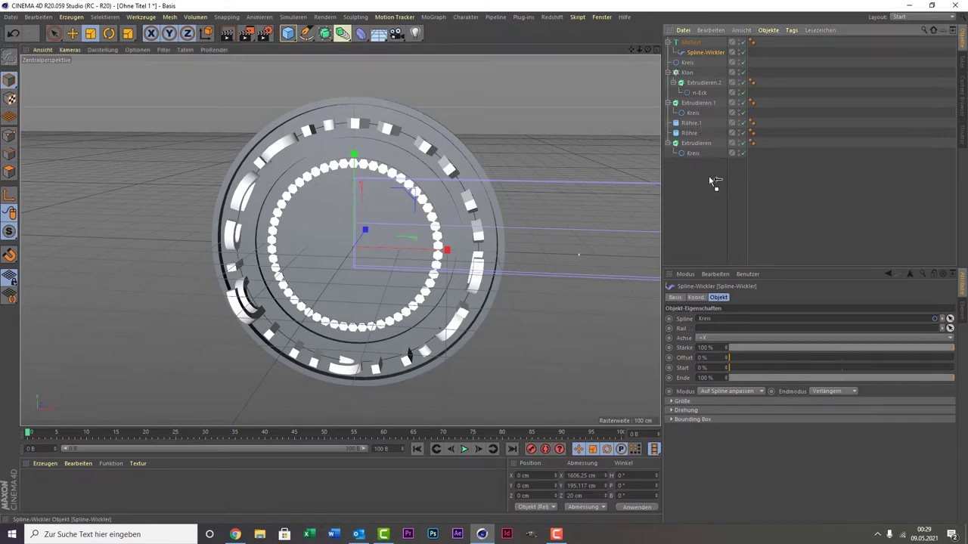
pyautogui.click(690, 43)
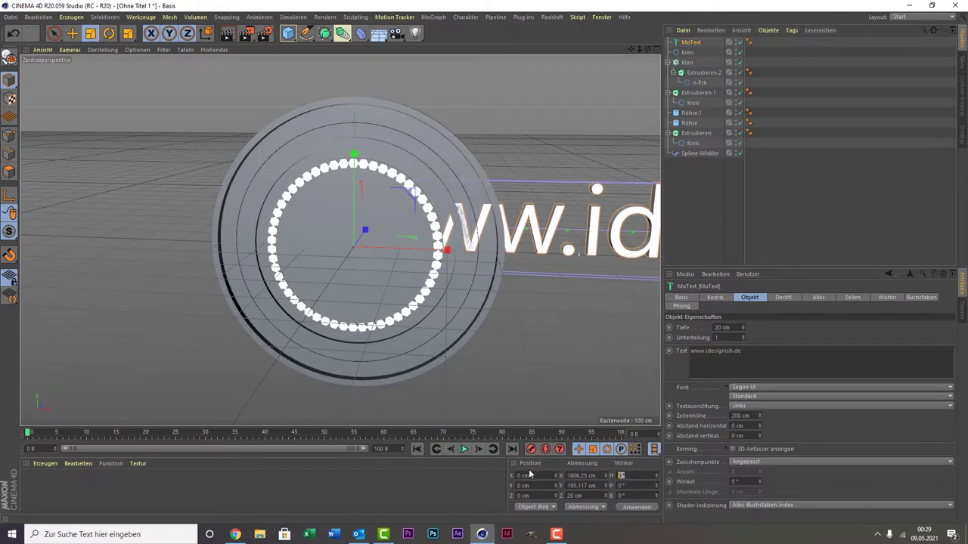
pyautogui.write('90')
pyautogui.press('Return')
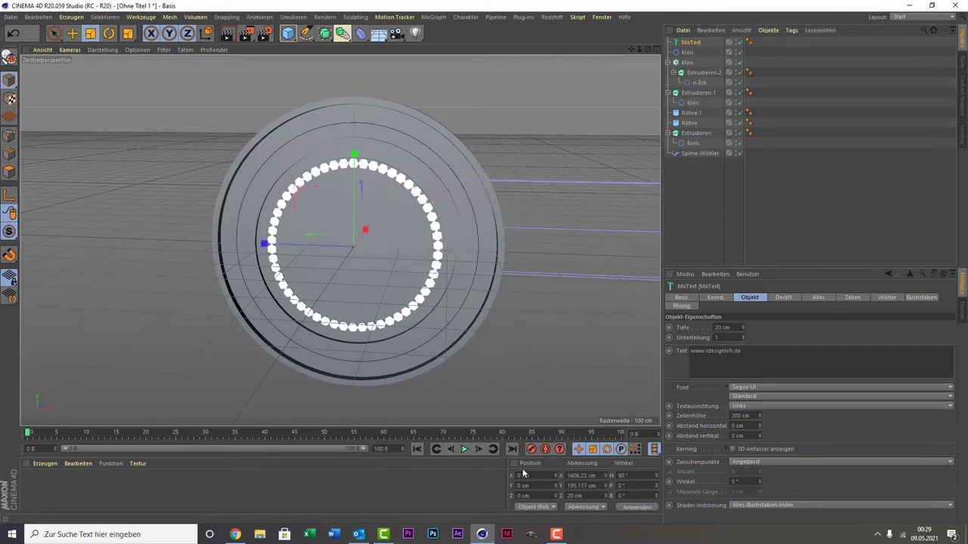
pyautogui.hotkey('ctrl', 'z')
pyautogui.doubleClick(623, 485)
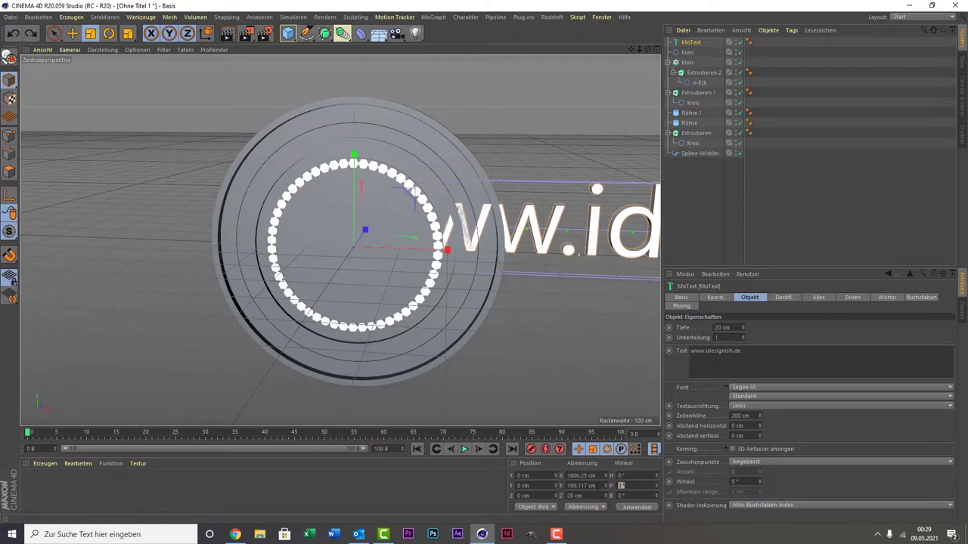
pyautogui.write('90')
pyautogui.press('Return')
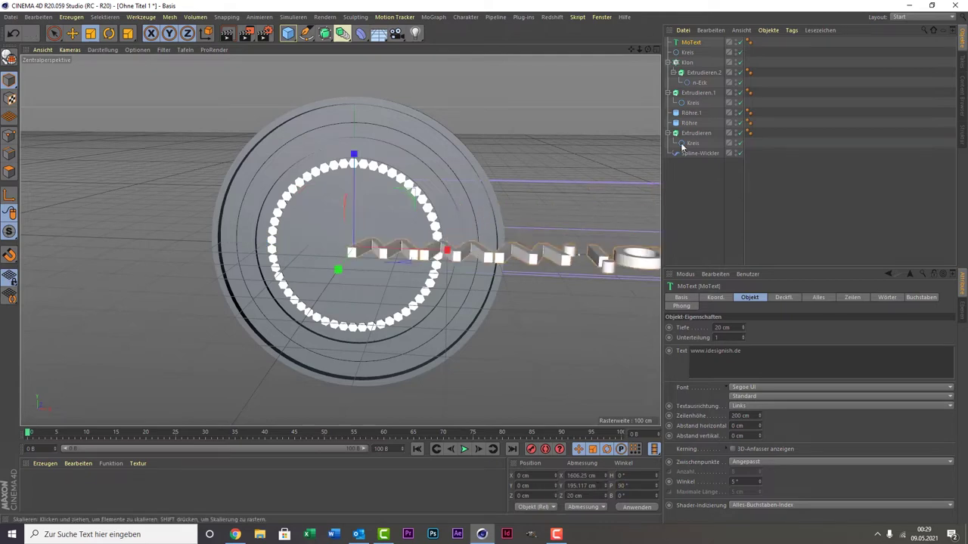
# Step: Re-nest the Spline-Wickler under MoText with mode Länge beibehalten (Keep Length)
pyautogui.moveTo(688, 153); pyautogui.dragTo(699, 47)
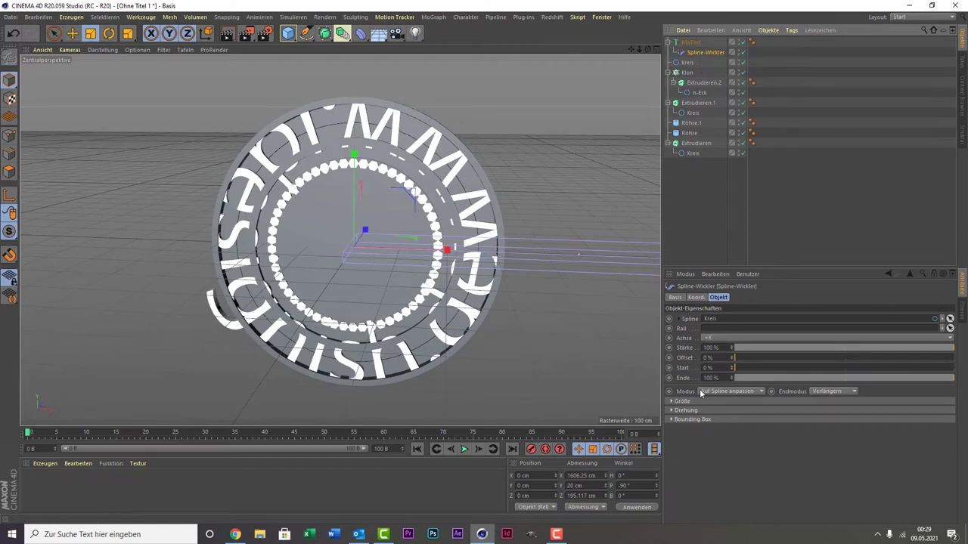
pyautogui.click(726, 391)
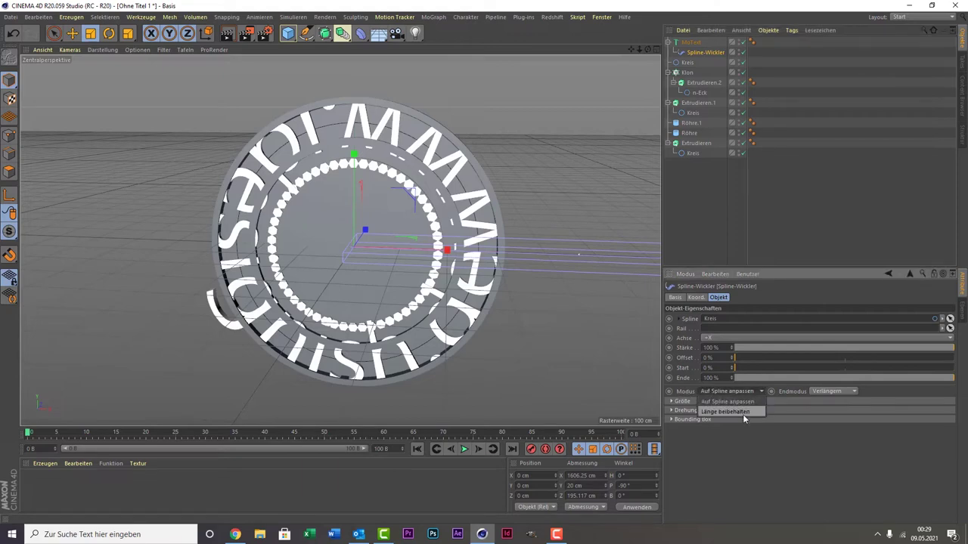
pyautogui.click(742, 413)
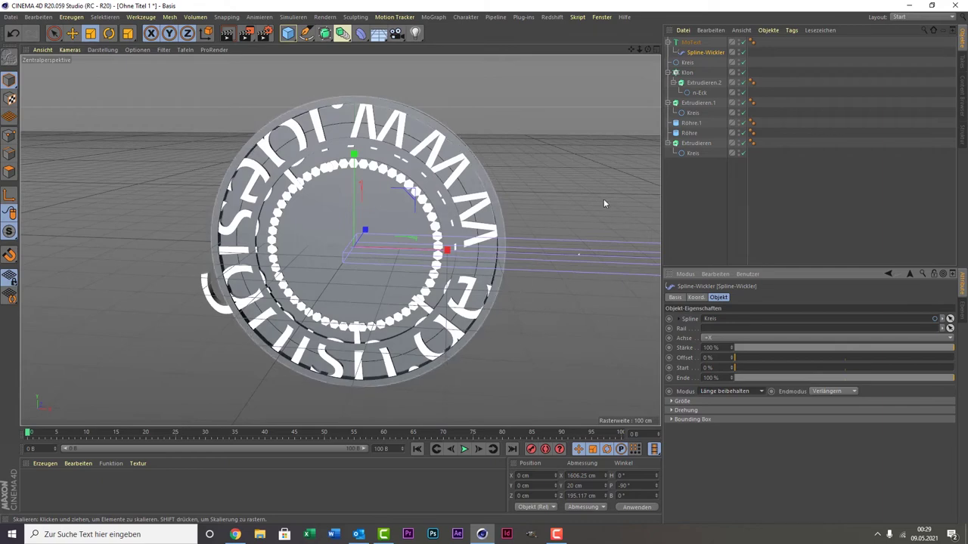
# Step: Scale MoText to about 78%, flip its pitch to -90°, and re-nest the Spline-Wickler
pyautogui.click(690, 43)
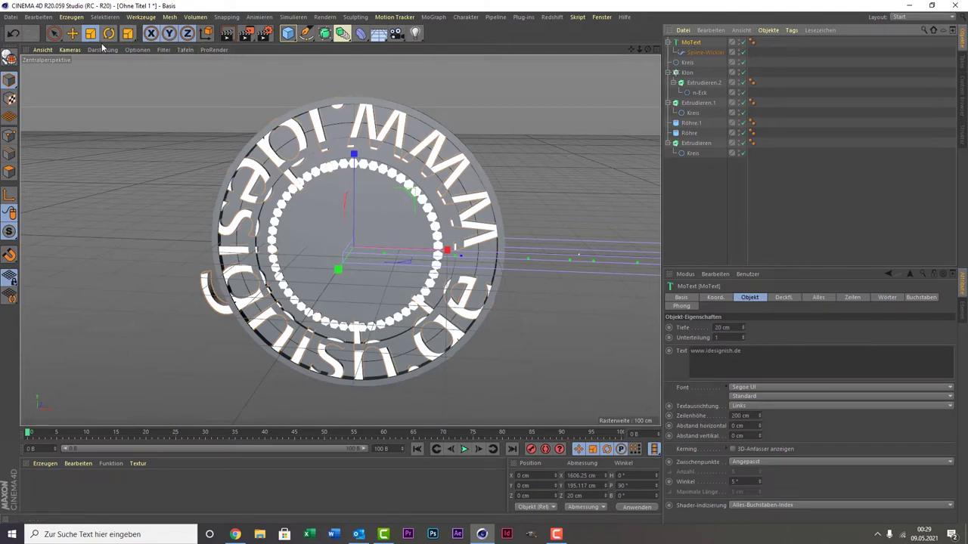
pyautogui.moveTo(71, 105); pyautogui.dragTo(13, 229)
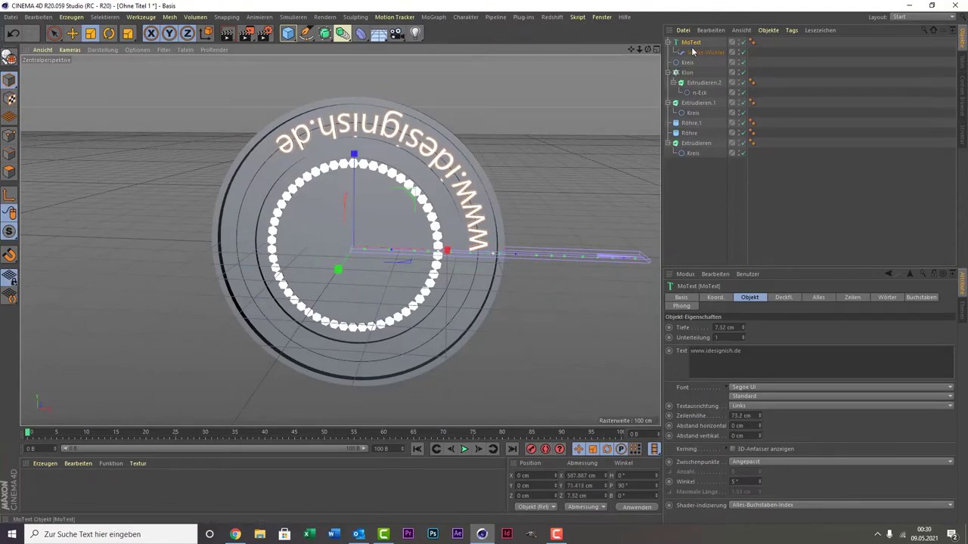
pyautogui.moveTo(704, 52); pyautogui.dragTo(701, 154)
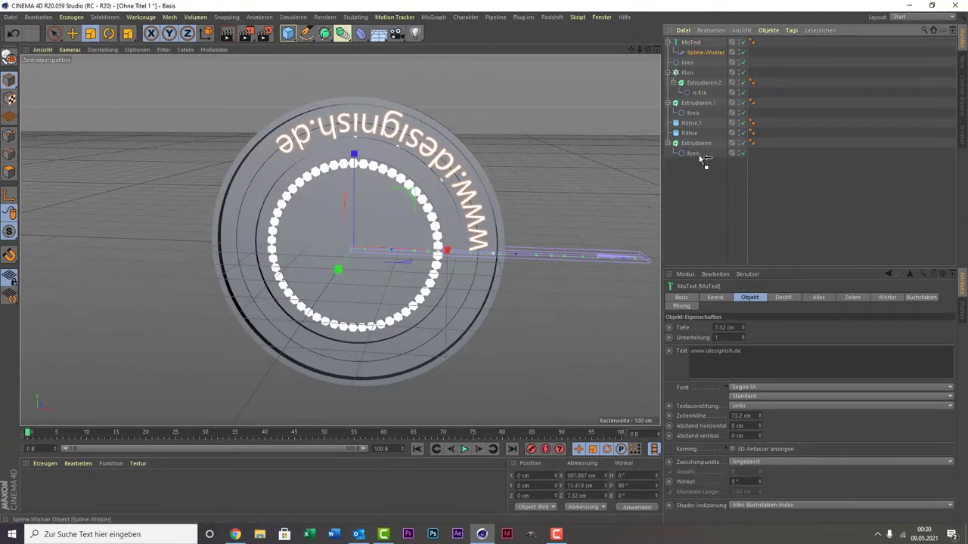
pyautogui.click(699, 44)
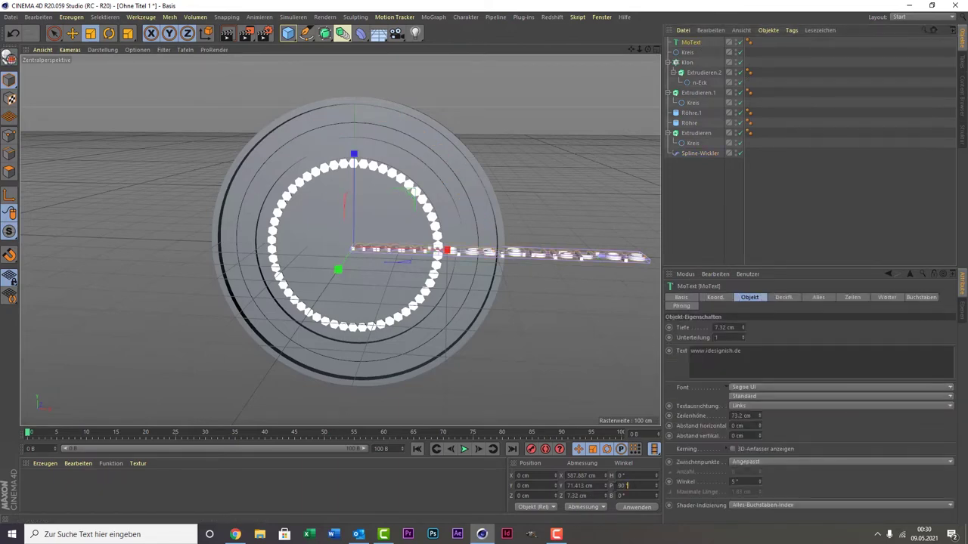
pyautogui.click(621, 486)
pyautogui.write('-90')
pyautogui.press('Return')
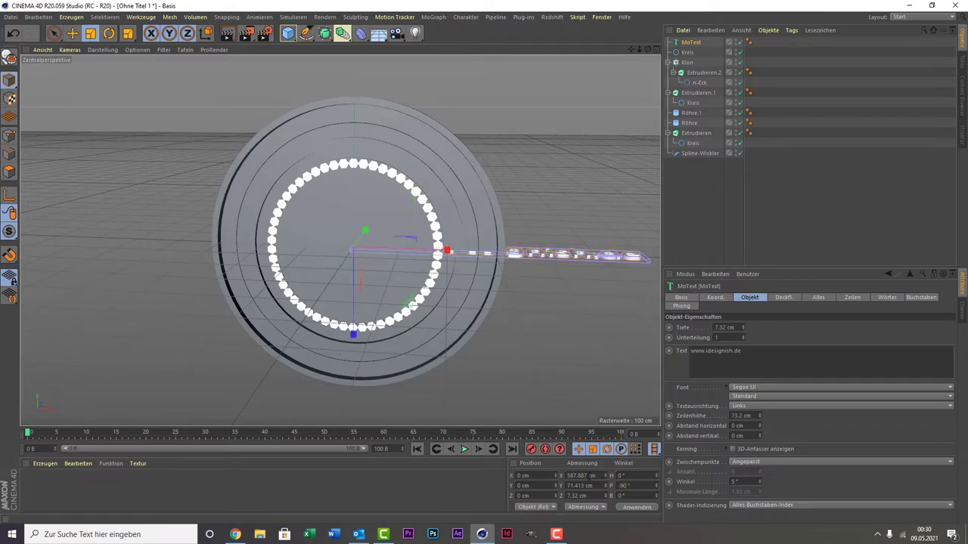
pyautogui.moveTo(689, 153); pyautogui.dragTo(696, 45)
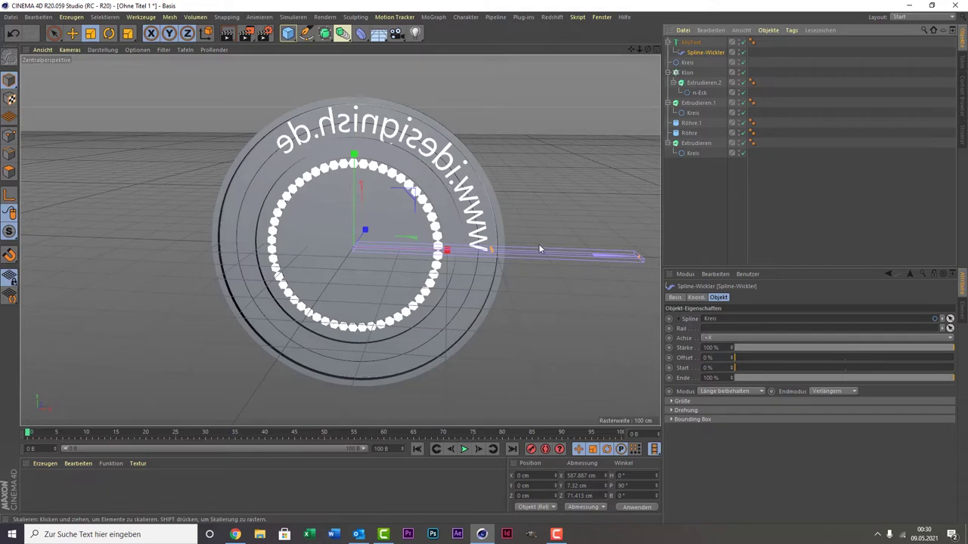
# Step: Reverse the Kreis points and adjust Spline-Wickler offset and start to rotate the URL around the ring
pyautogui.click(688, 63)
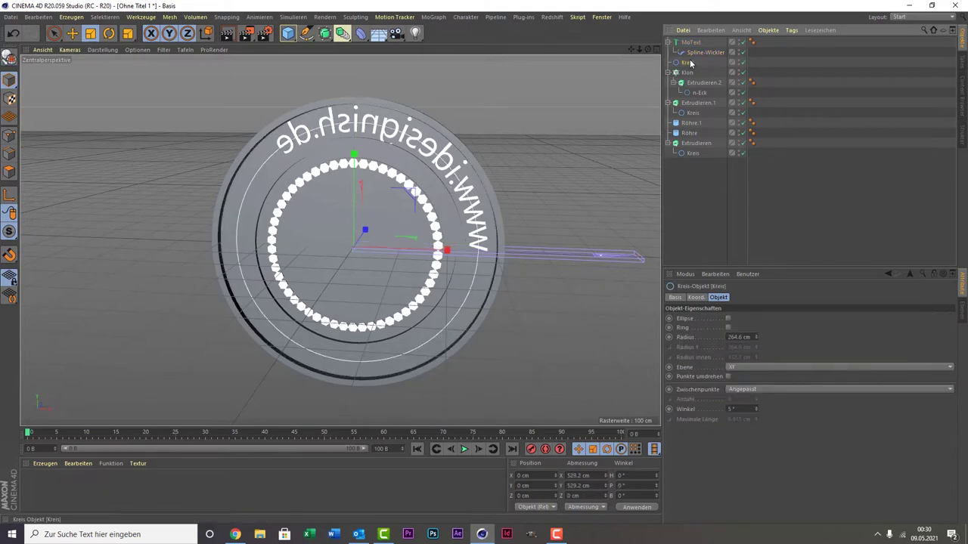
pyautogui.click(728, 378)
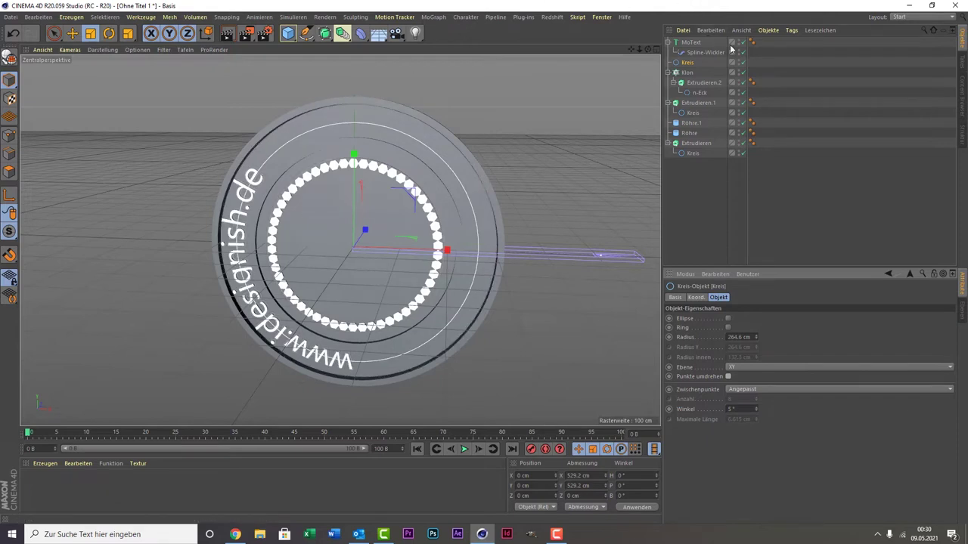
pyautogui.click(694, 53)
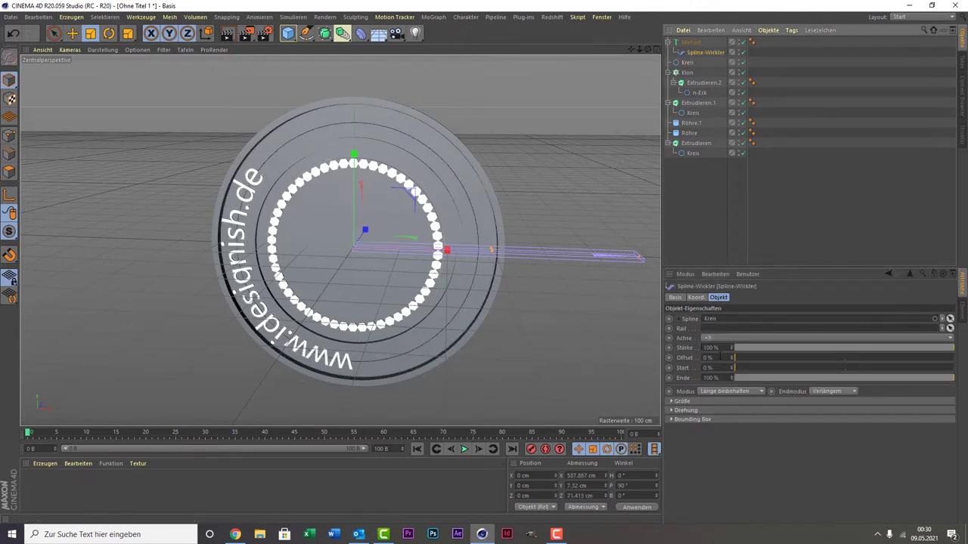
pyautogui.moveTo(760, 348); pyautogui.dragTo(954, 348)
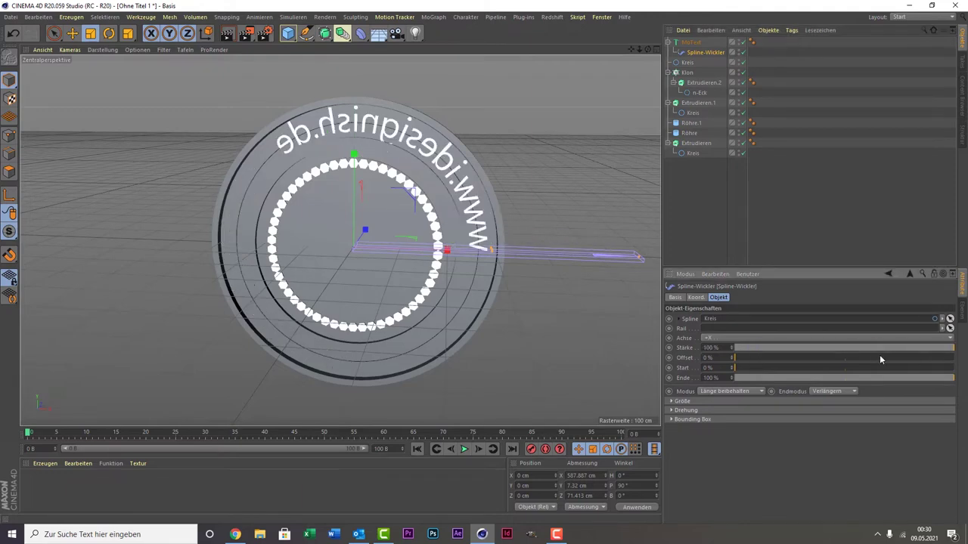
pyautogui.moveTo(773, 358); pyautogui.dragTo(750, 358)
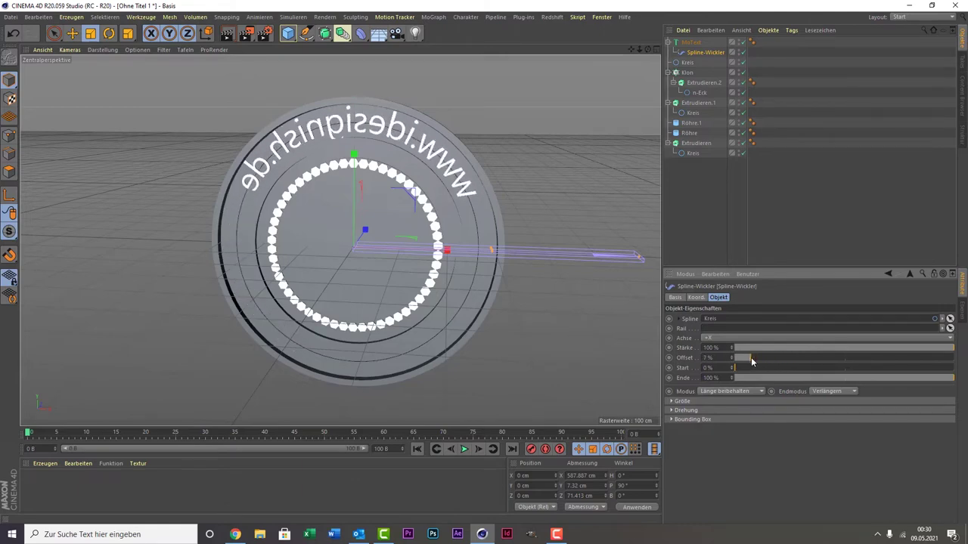
pyautogui.moveTo(752, 368); pyautogui.dragTo(802, 370)
pyautogui.moveTo(862, 366); pyautogui.dragTo(663, 296)
pyautogui.moveTo(747, 358)
pyautogui.mouseDown()
pyautogui.moveTo(847, 360)
pyautogui.moveTo(890, 342)
pyautogui.moveTo(803, 341)
pyautogui.mouseUp()
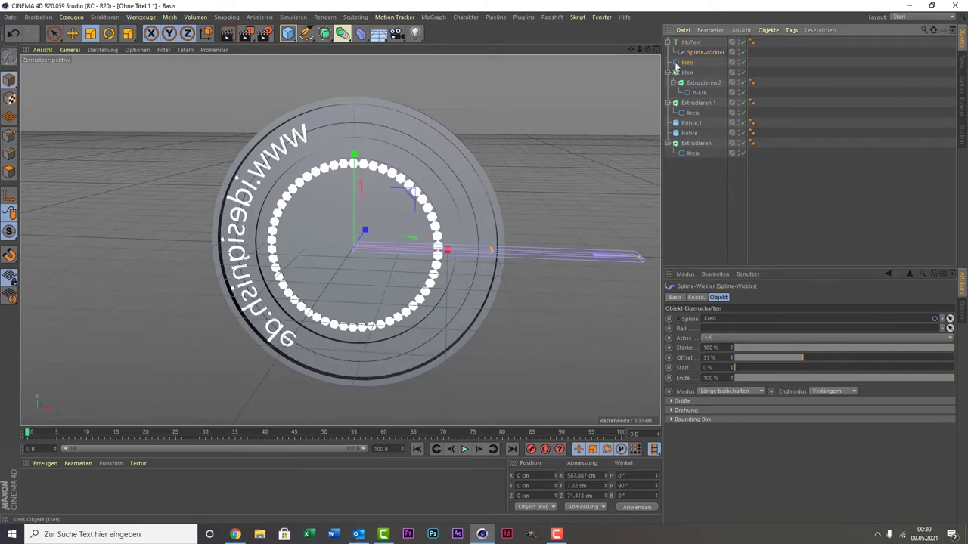
# Step: Toggle the Kreis's Punkte umdrehen repeatedly until the URL reads upright across the top
pyautogui.click(677, 64)
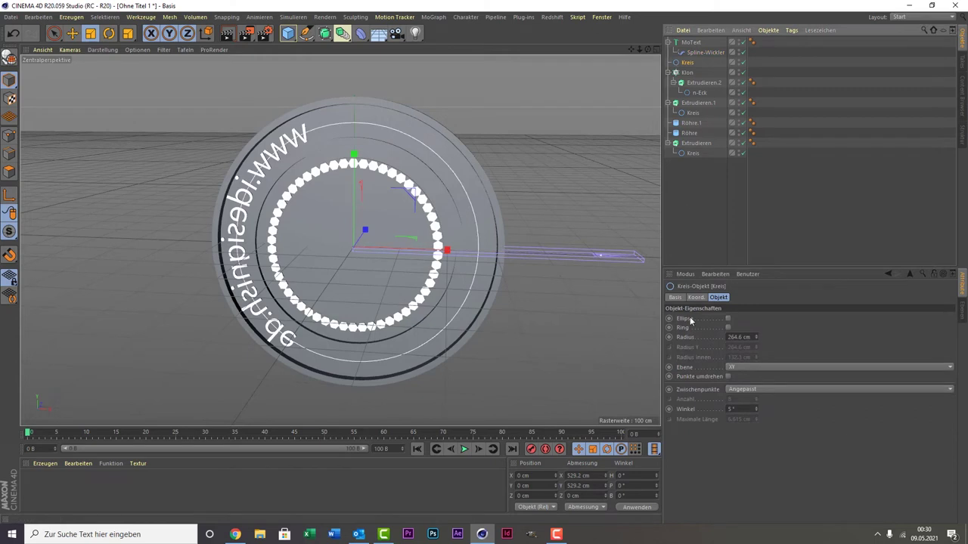
pyautogui.click(728, 376)
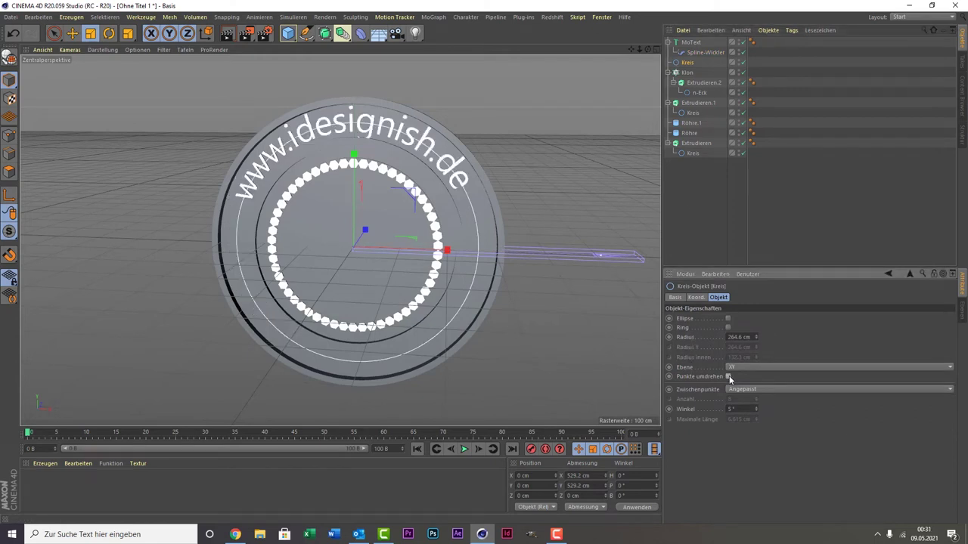
pyautogui.click(728, 378)
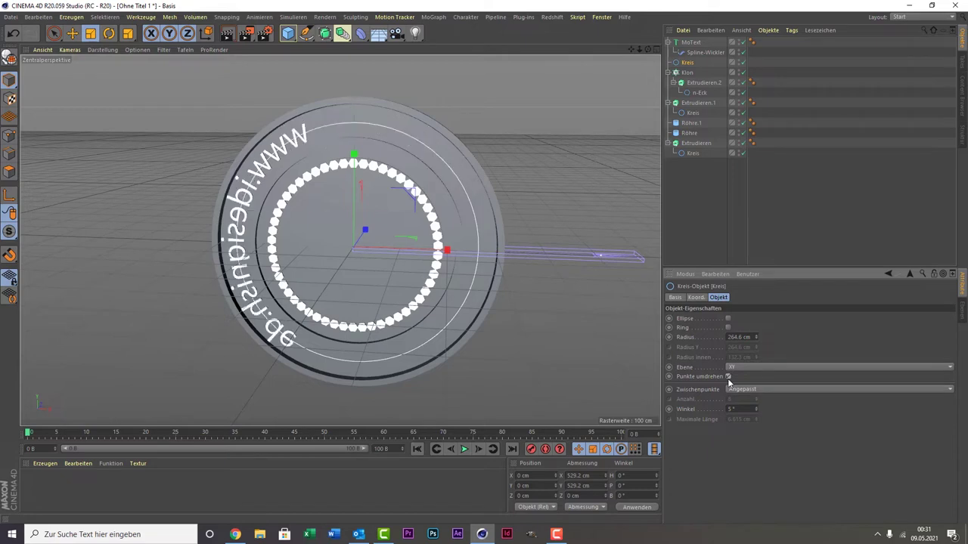
pyautogui.click(728, 377)
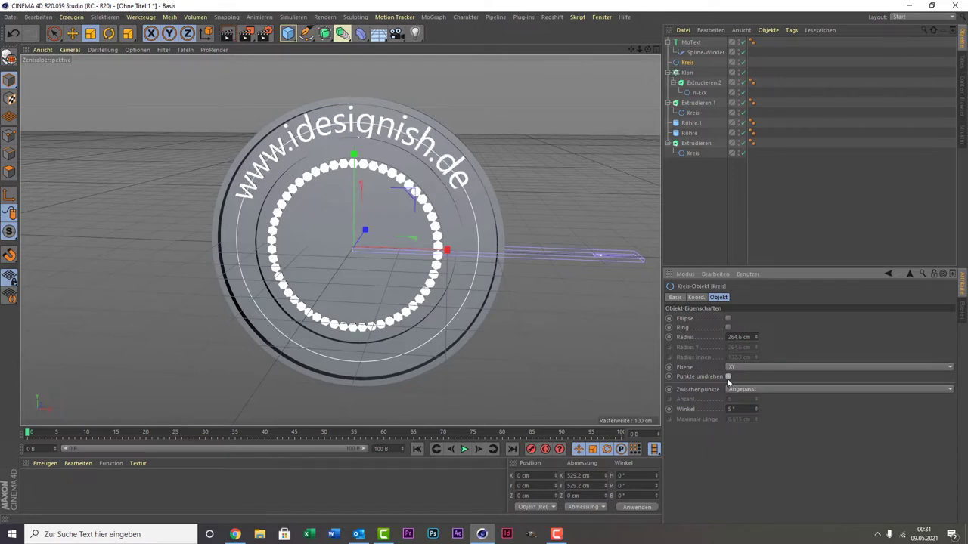
pyautogui.click(728, 378)
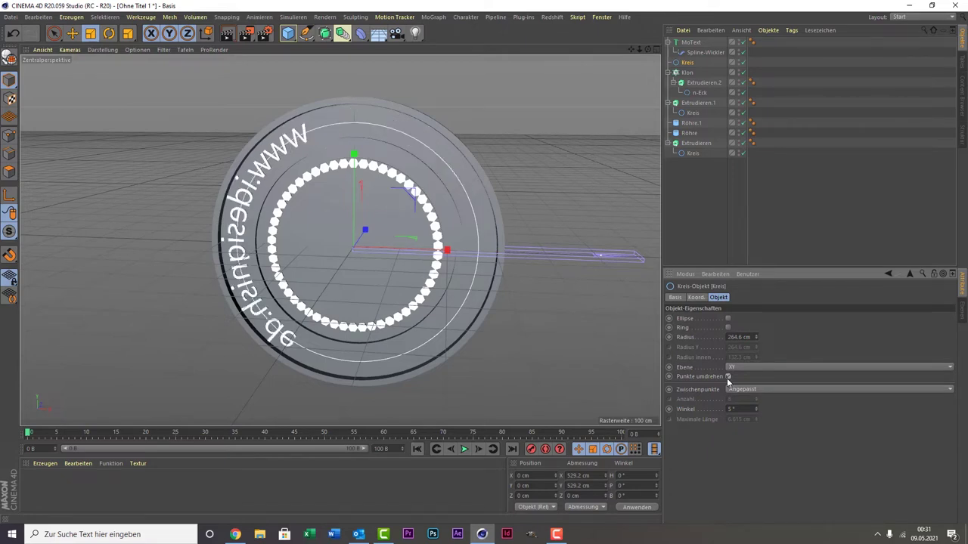
pyautogui.click(728, 376)
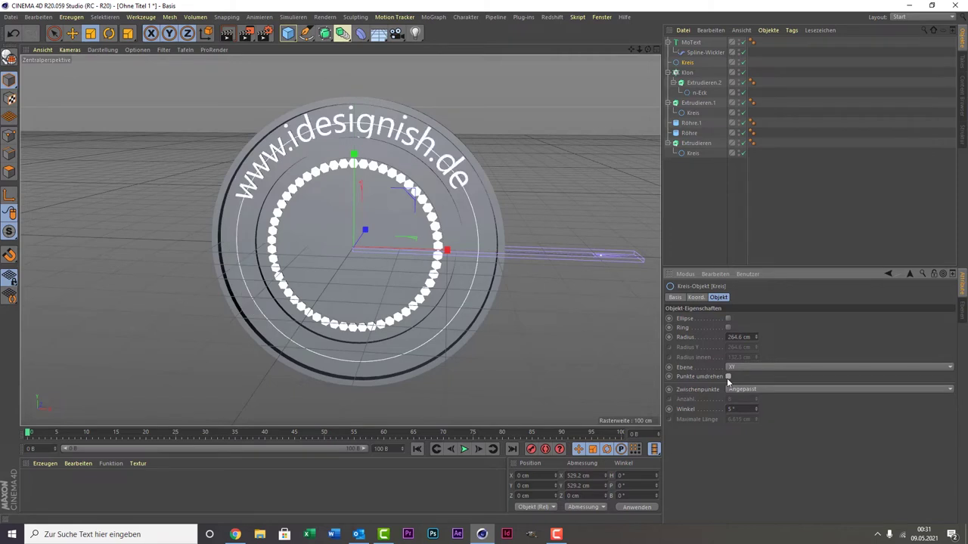
pyautogui.click(728, 377)
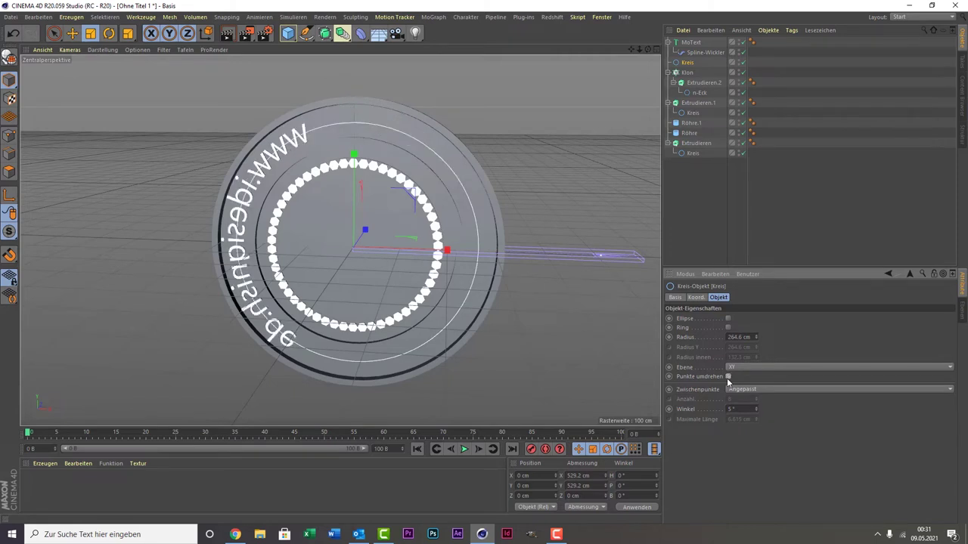
pyautogui.click(728, 377)
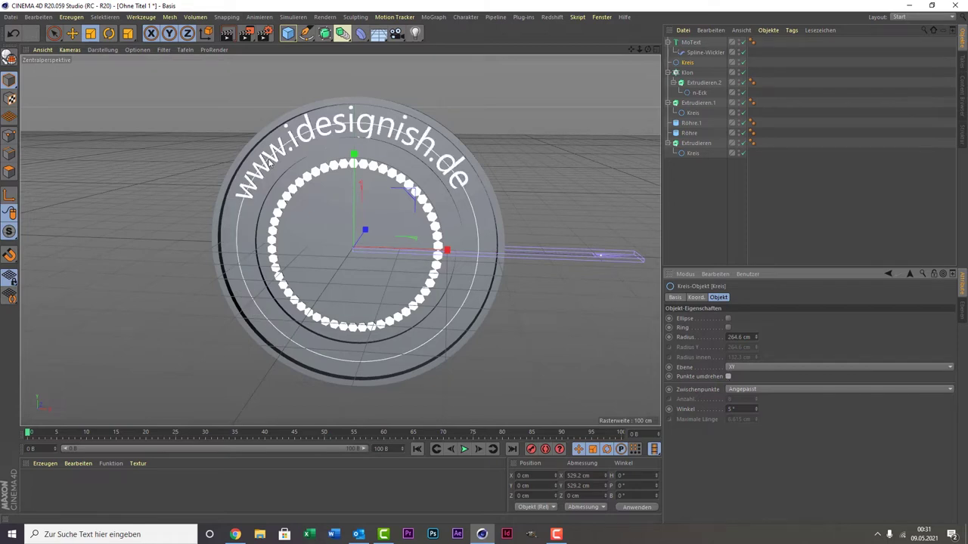
# Step: Re-tweak the Spline-Wickler offset and keep its Länge beibehalten mode
pyautogui.click(699, 53)
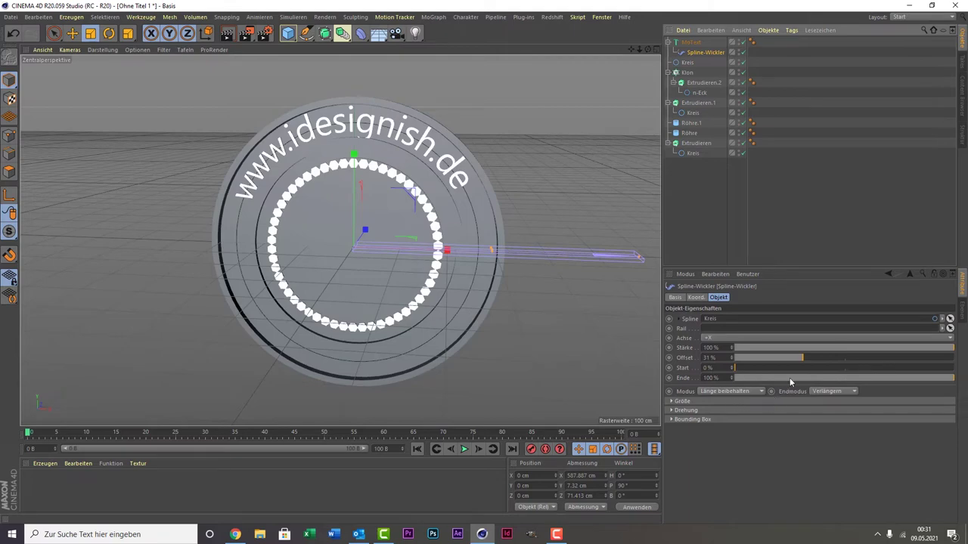
pyautogui.moveTo(790, 361); pyautogui.dragTo(754, 363)
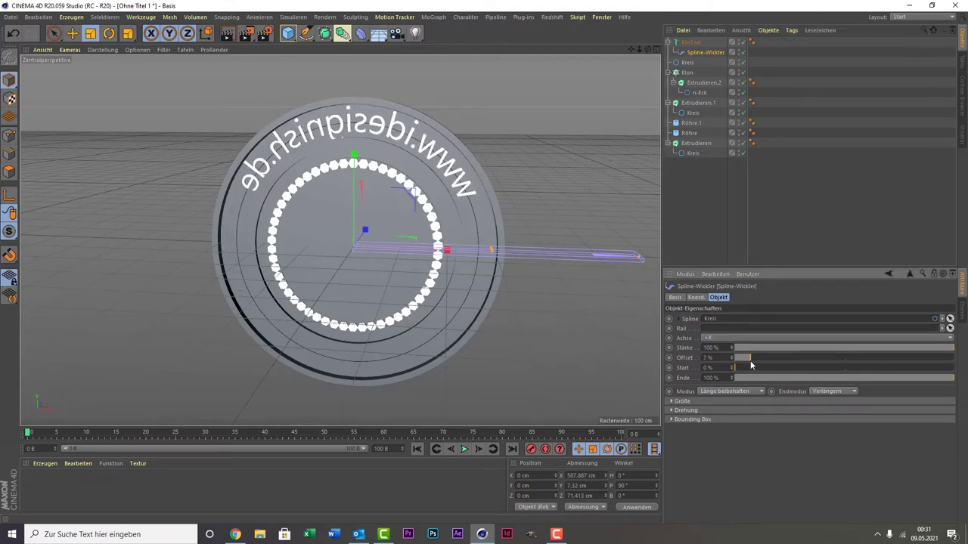
pyautogui.click(686, 62)
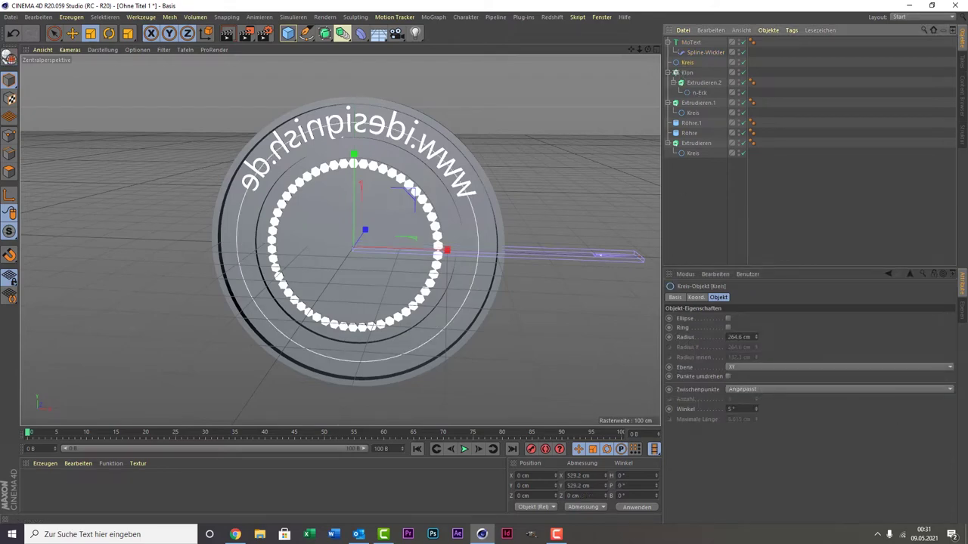
pyautogui.click(704, 52)
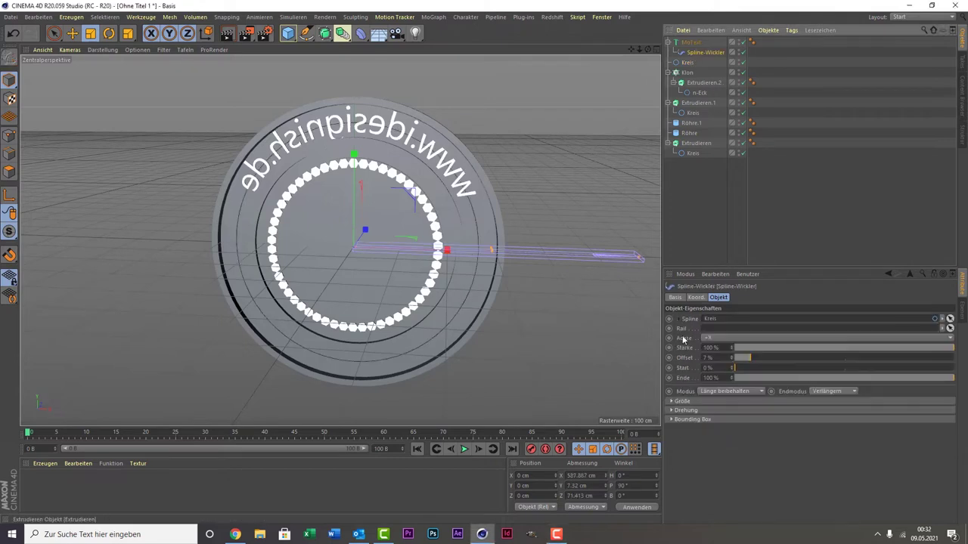
pyautogui.click(738, 393)
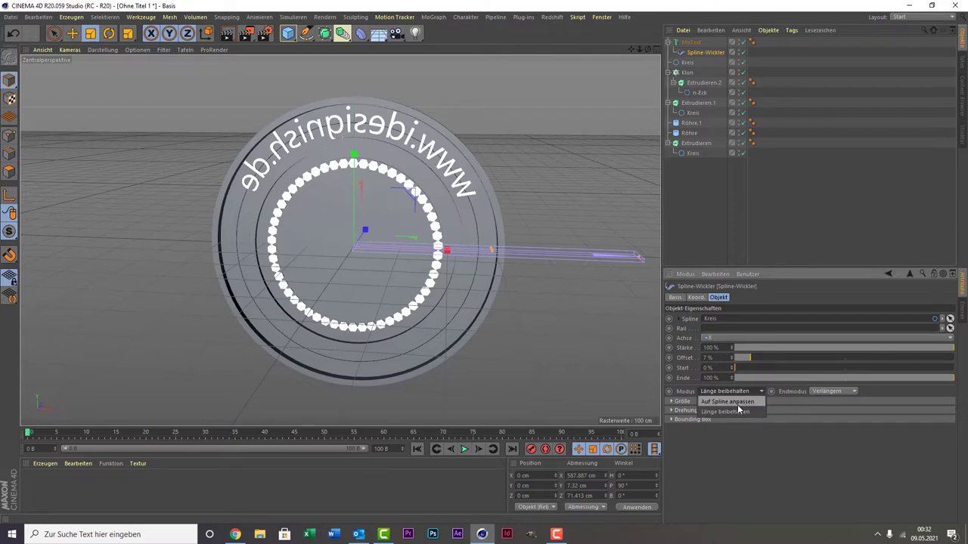
pyautogui.click(739, 413)
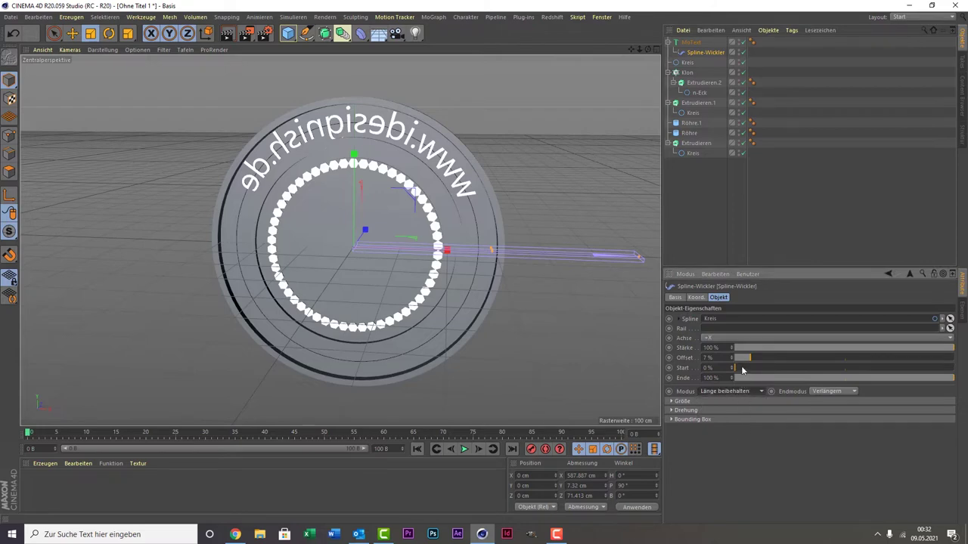
# Step: Toggle Kreis point direction and nudge the offset until the URL arcs upright across the top
pyautogui.click(687, 62)
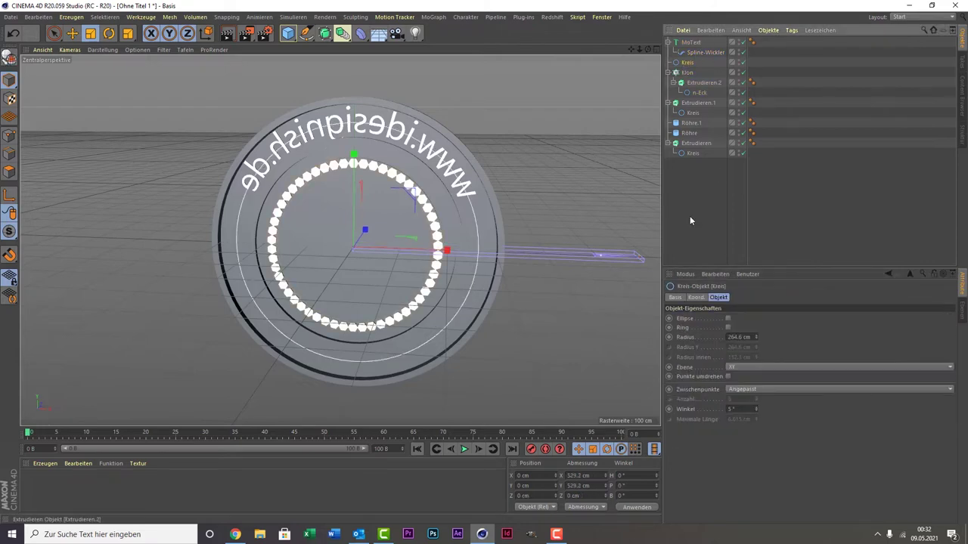
pyautogui.click(729, 376)
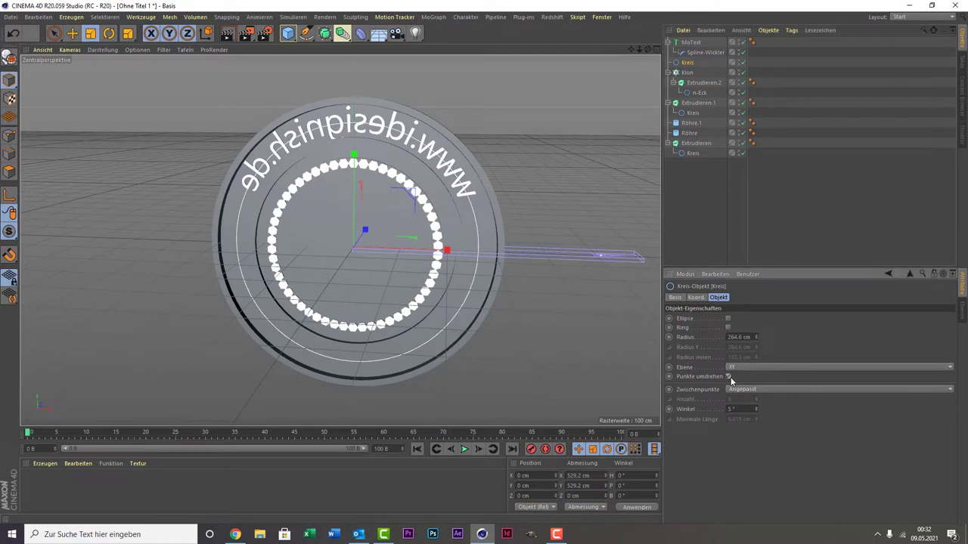
pyautogui.click(729, 376)
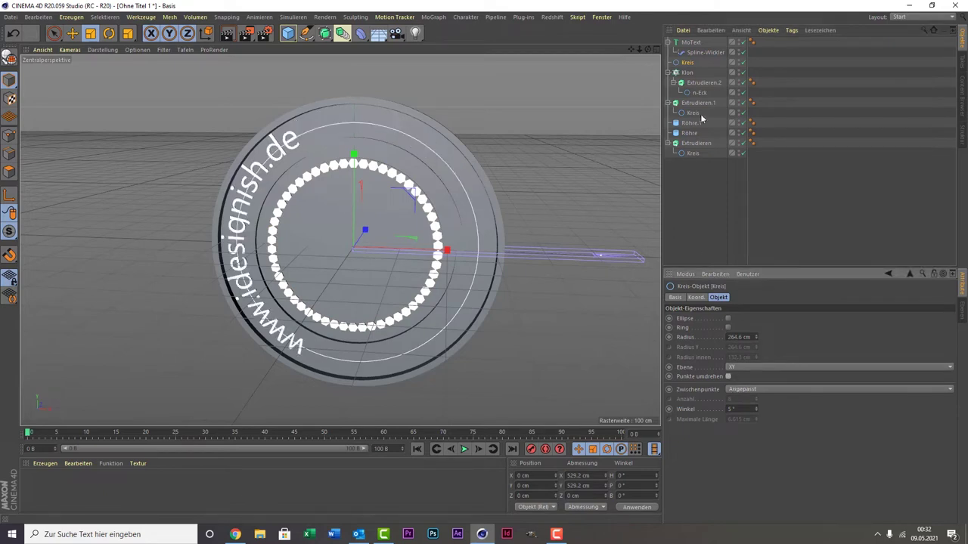
pyautogui.click(704, 53)
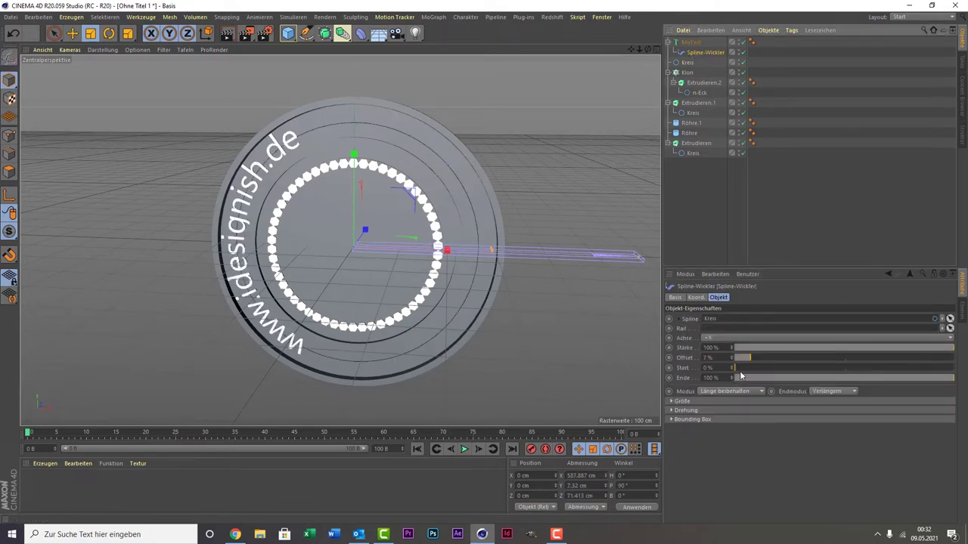
pyautogui.moveTo(749, 359); pyautogui.dragTo(805, 368)
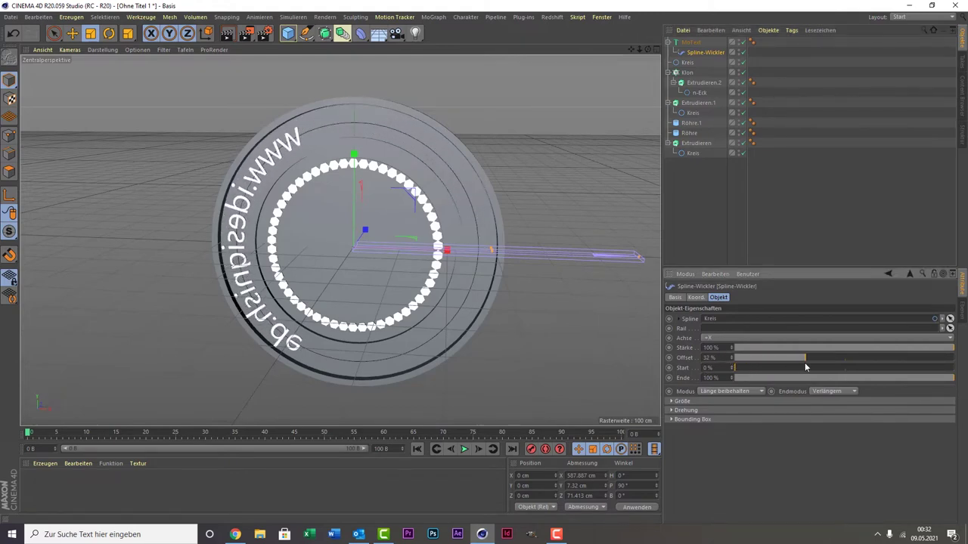
pyautogui.click(686, 62)
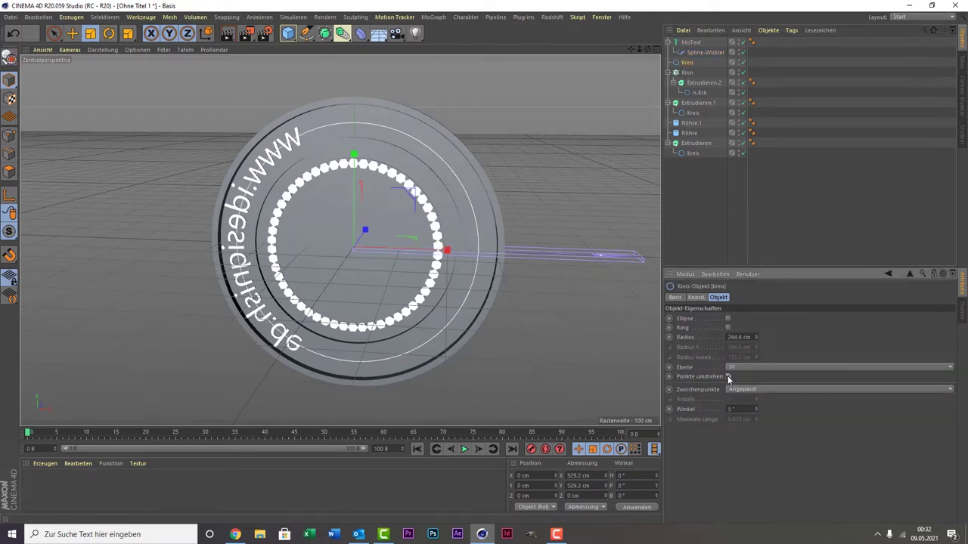
pyautogui.click(728, 378)
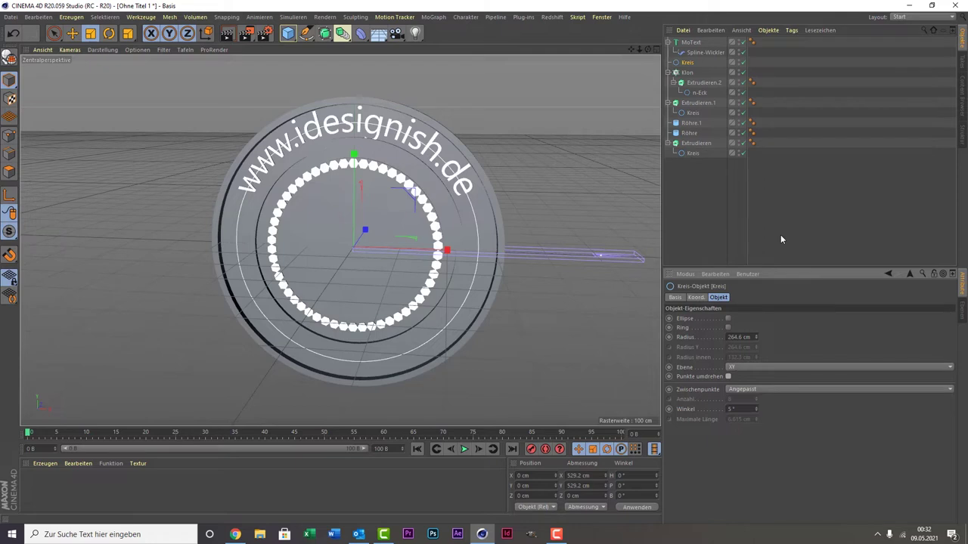
pyautogui.click(690, 43)
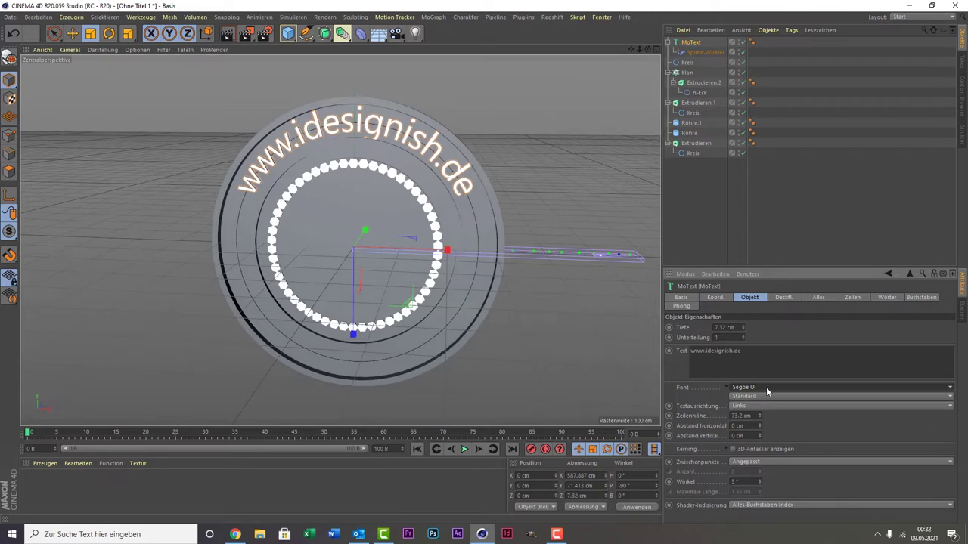
# Step: Undo the text direction flip and try the Xirod font on the rim text
pyautogui.hotkey('ctrl', 'z')
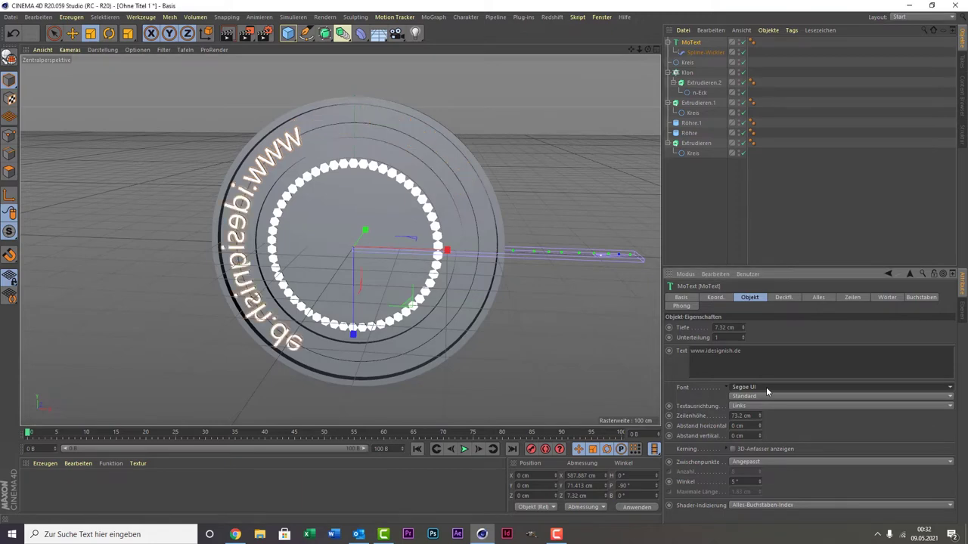
pyautogui.click(766, 387)
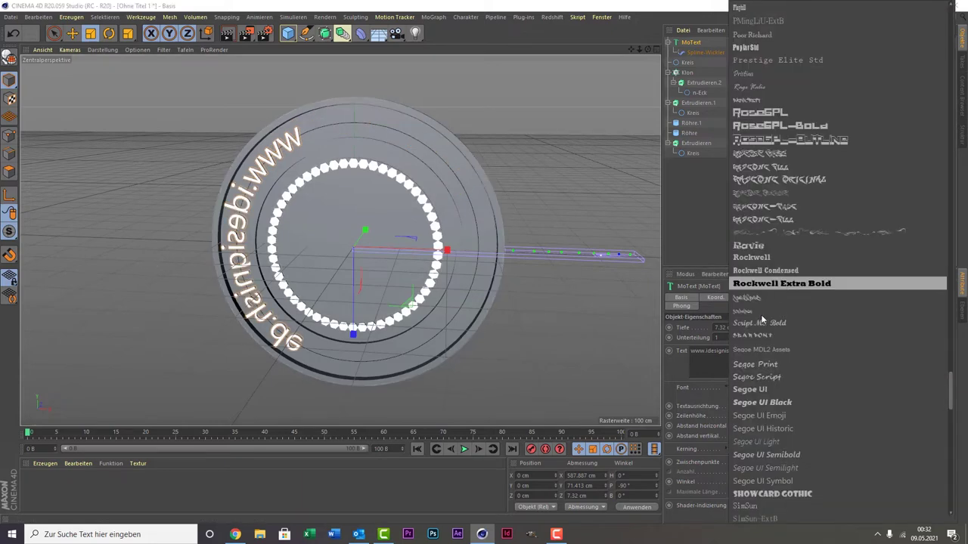
pyautogui.scroll(-1, 792, 228)
pyautogui.scroll(-8, 792, 228)
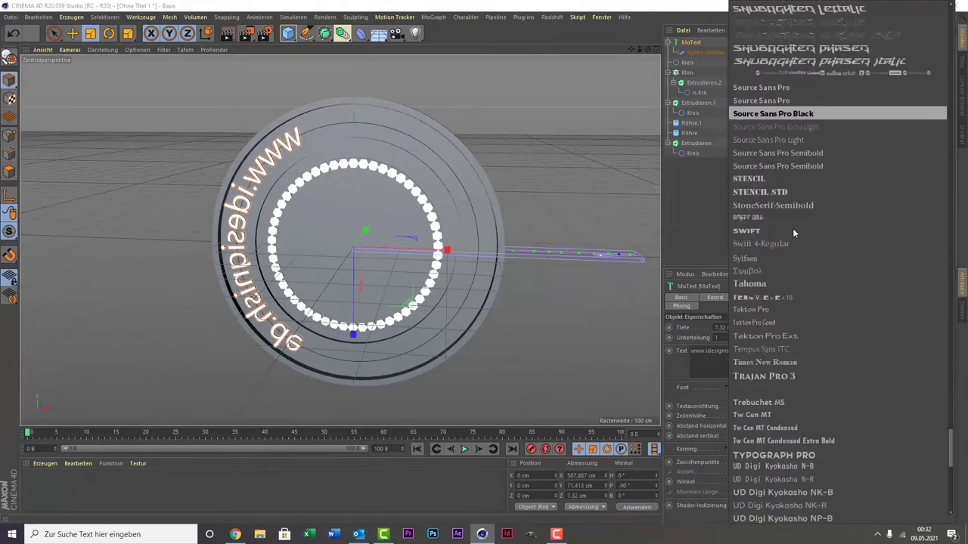
pyautogui.scroll(-1, 792, 229)
pyautogui.scroll(-1, 793, 229)
pyautogui.scroll(-4, 793, 230)
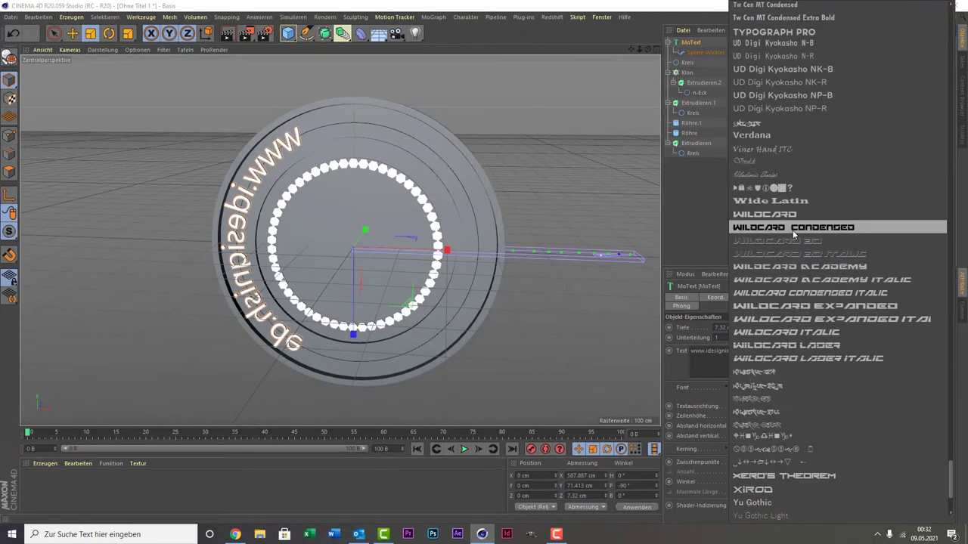
pyautogui.scroll(-2, 798, 335)
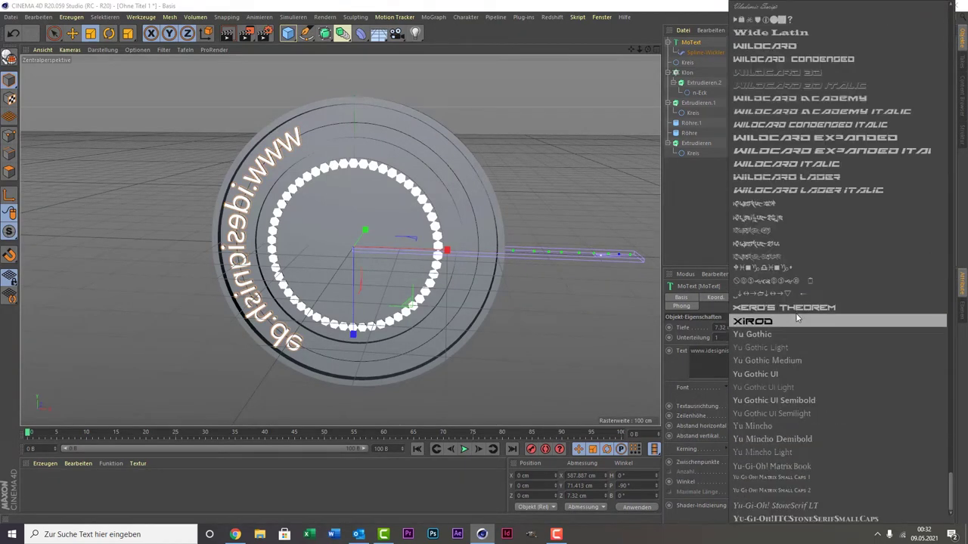
pyautogui.click(793, 320)
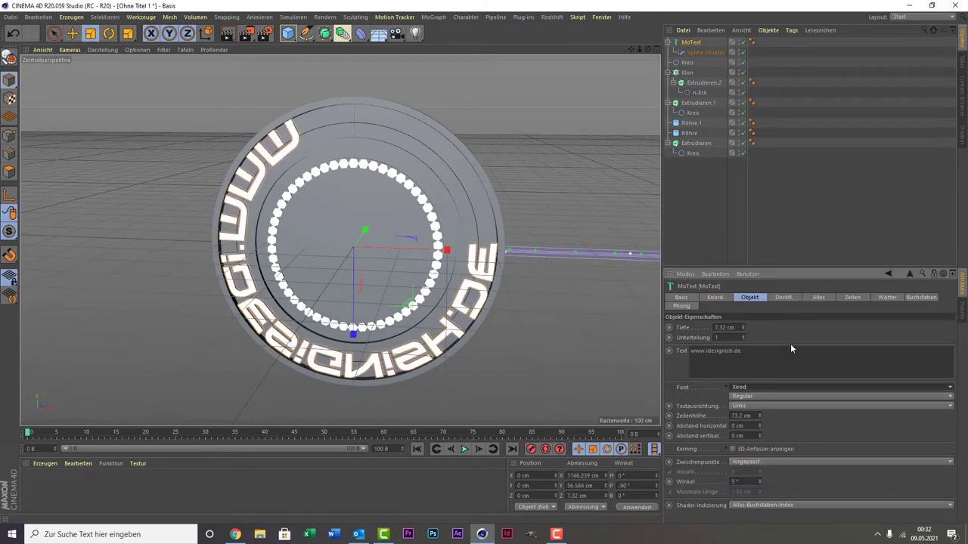
# Step: Try Trebuchet MS, Tahoma and Source Sans Pro Black on the rim text
pyautogui.click(759, 386)
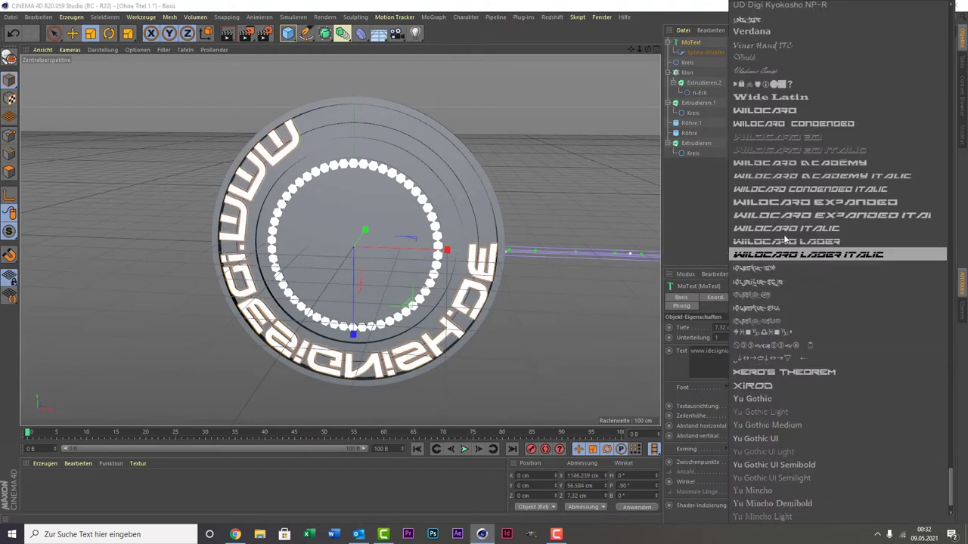
pyautogui.scroll(2, 788, 211)
pyautogui.scroll(3, 788, 207)
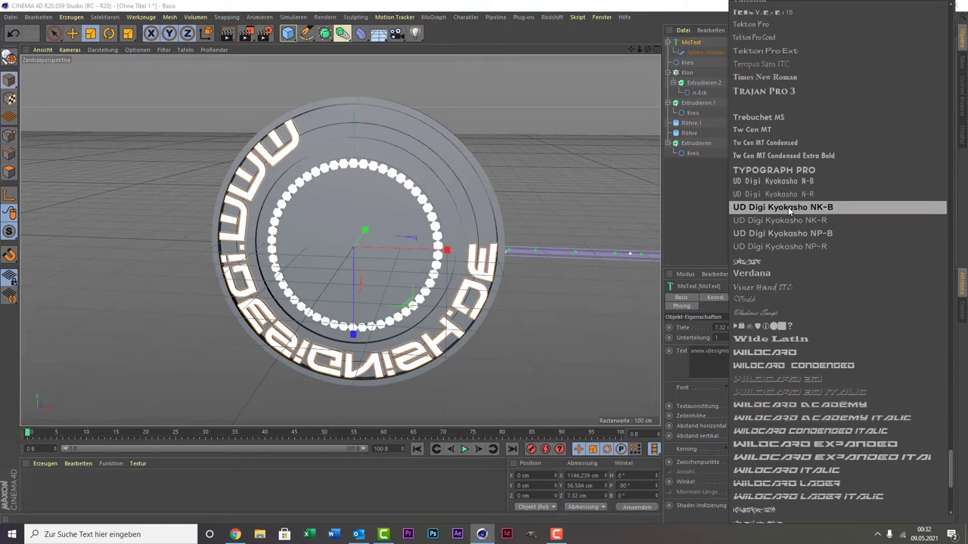
pyautogui.click(786, 120)
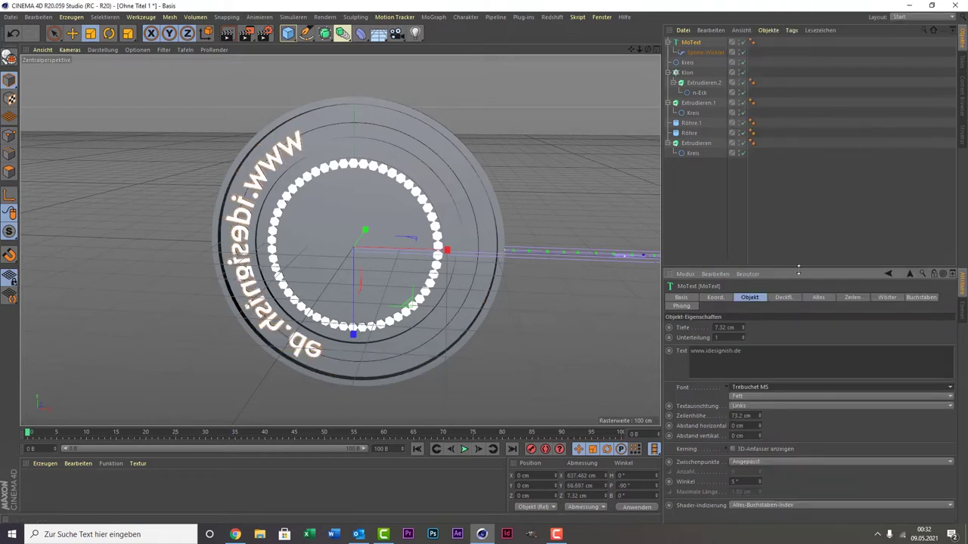
pyautogui.click(775, 385)
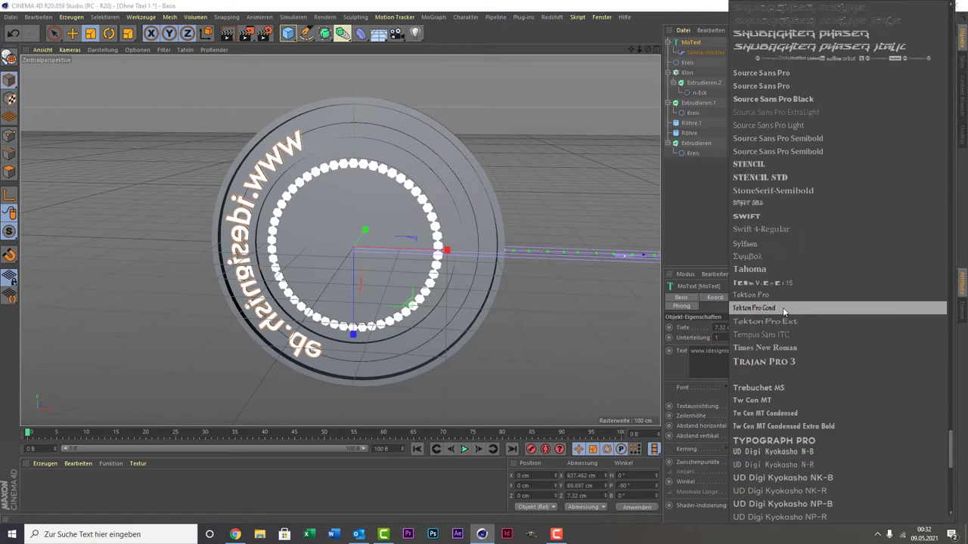
pyautogui.click(791, 270)
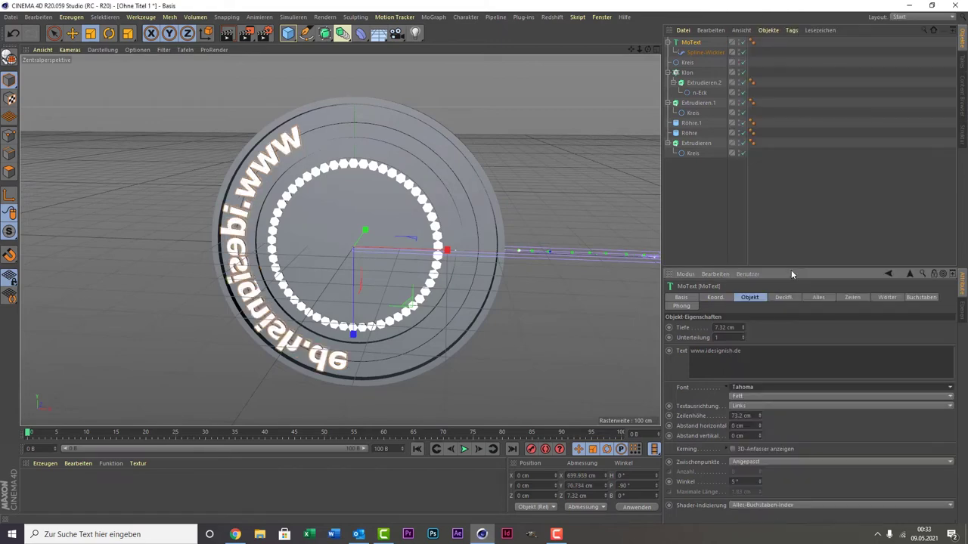
pyautogui.click(772, 388)
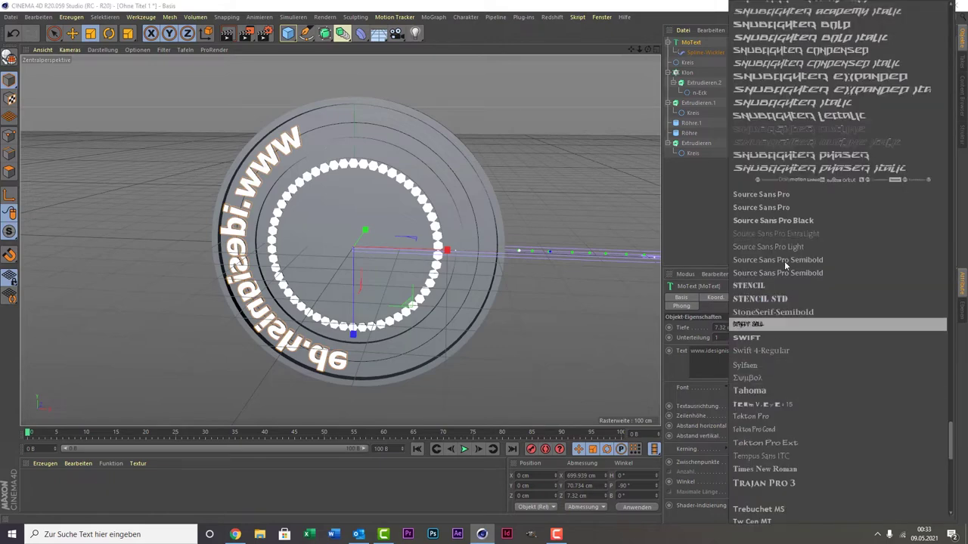
pyautogui.click(786, 218)
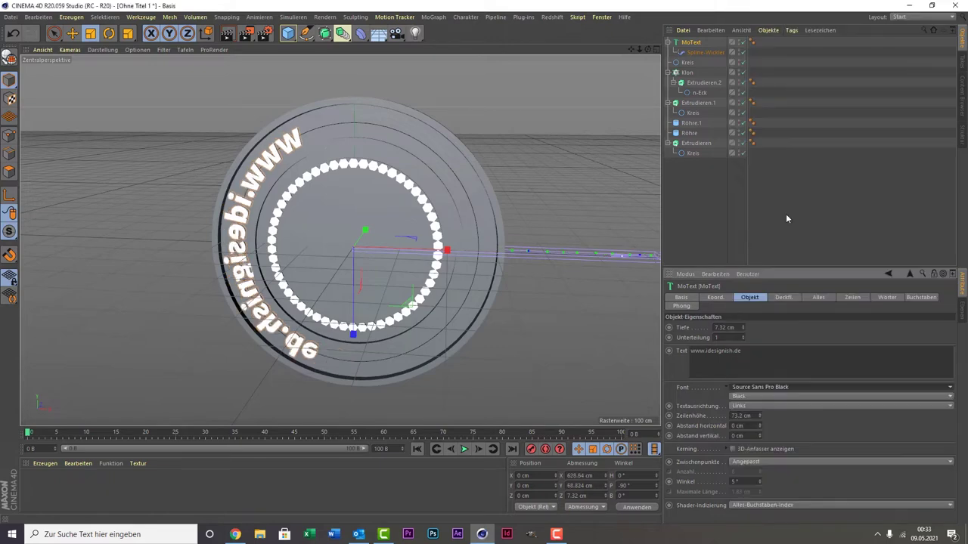
# Step: Switch the rim text font to Segoe UI
pyautogui.click(782, 389)
pyautogui.scroll(3, 798, 270)
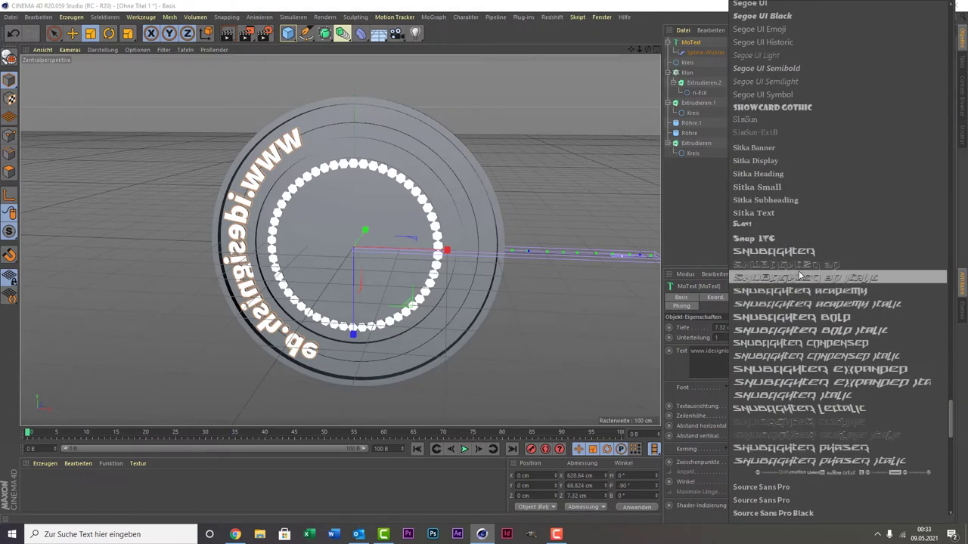
pyautogui.scroll(3, 798, 271)
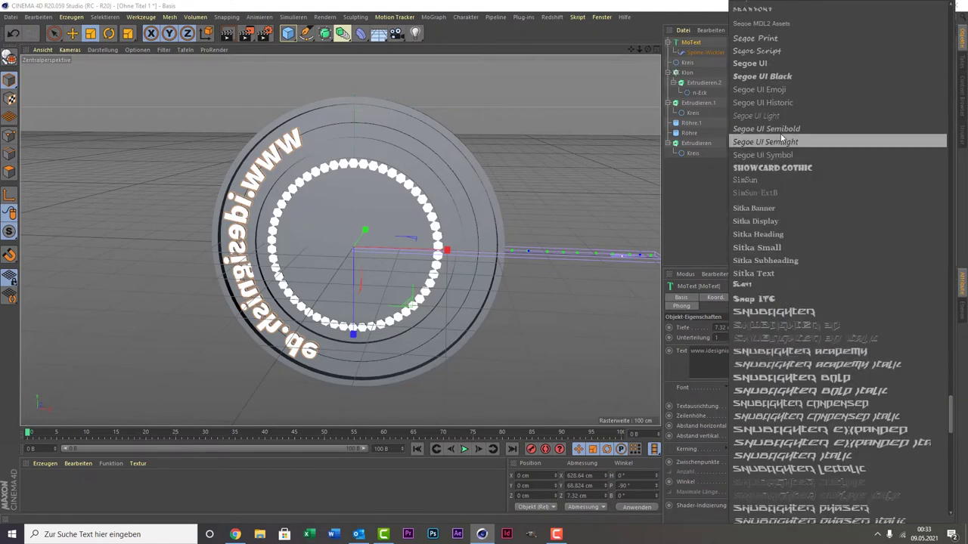
pyautogui.click(778, 63)
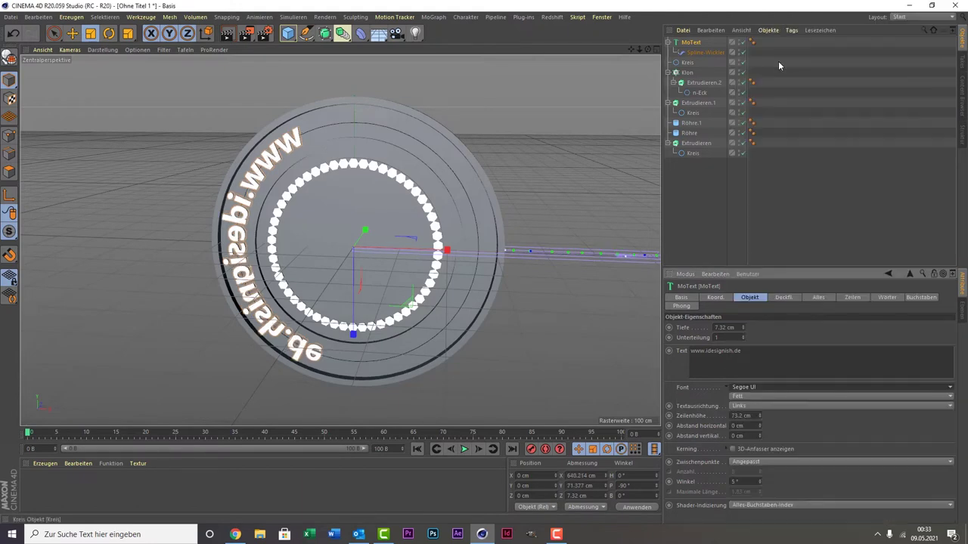
# Step: Try Microsoft YaHei UI, then browse the font list again for a serif small-caps font
pyautogui.click(739, 390)
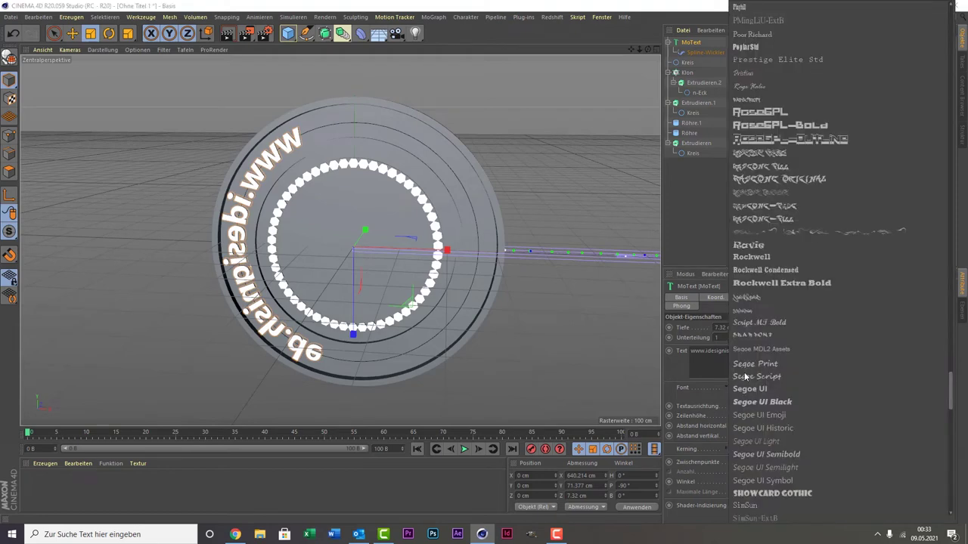
pyautogui.scroll(2, 768, 175)
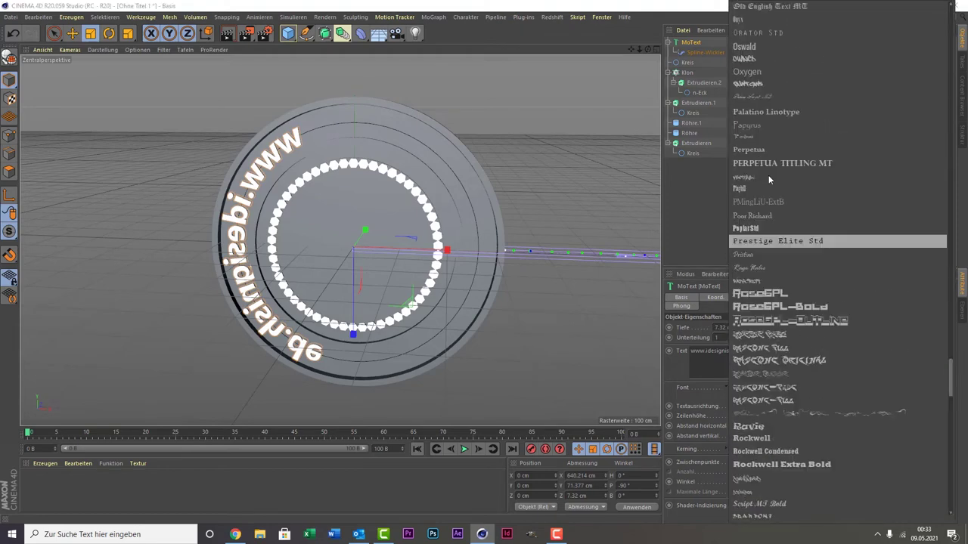
pyautogui.scroll(2, 768, 175)
pyautogui.scroll(2, 769, 179)
pyautogui.scroll(2, 769, 179)
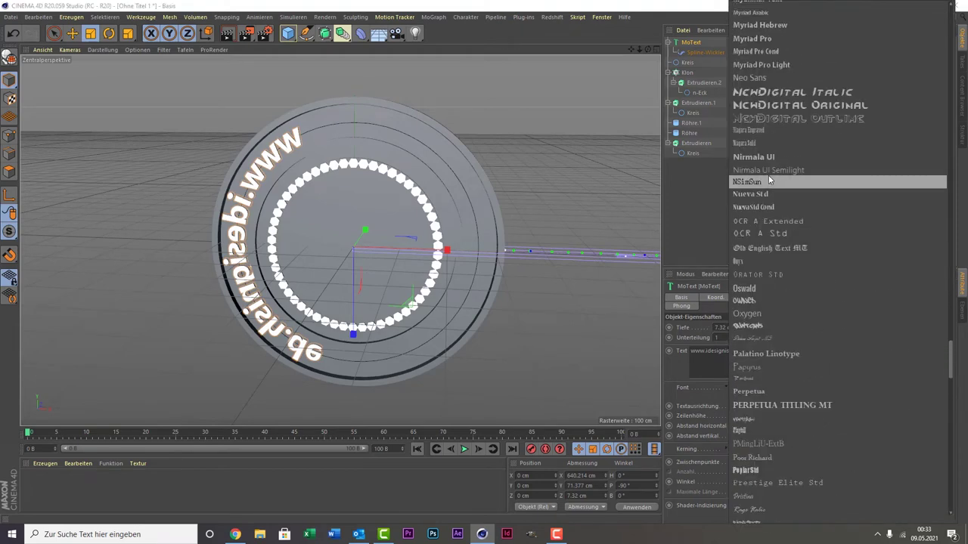
pyautogui.scroll(2, 769, 179)
pyautogui.scroll(1, 768, 178)
pyautogui.scroll(1, 765, 177)
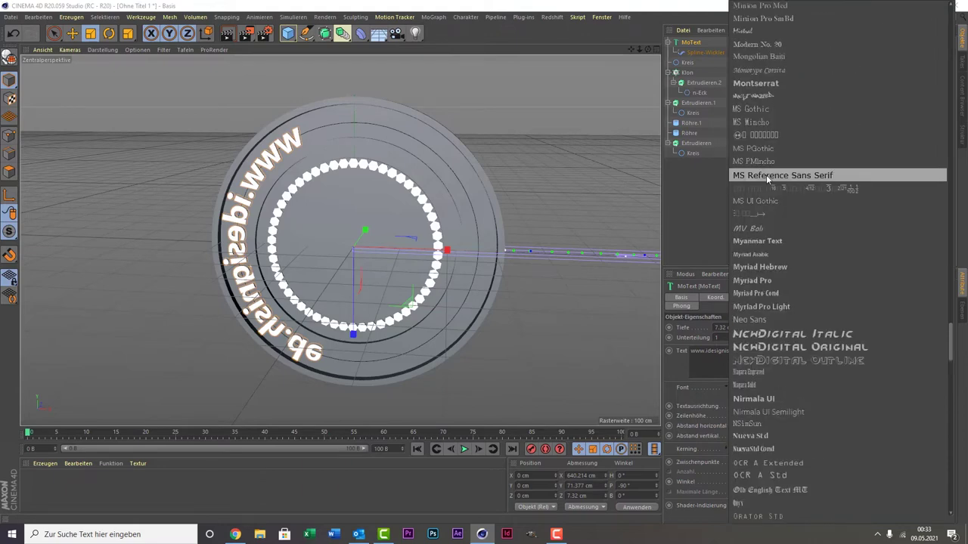
pyautogui.scroll(1, 766, 175)
pyautogui.scroll(1, 765, 175)
pyautogui.scroll(3, 766, 174)
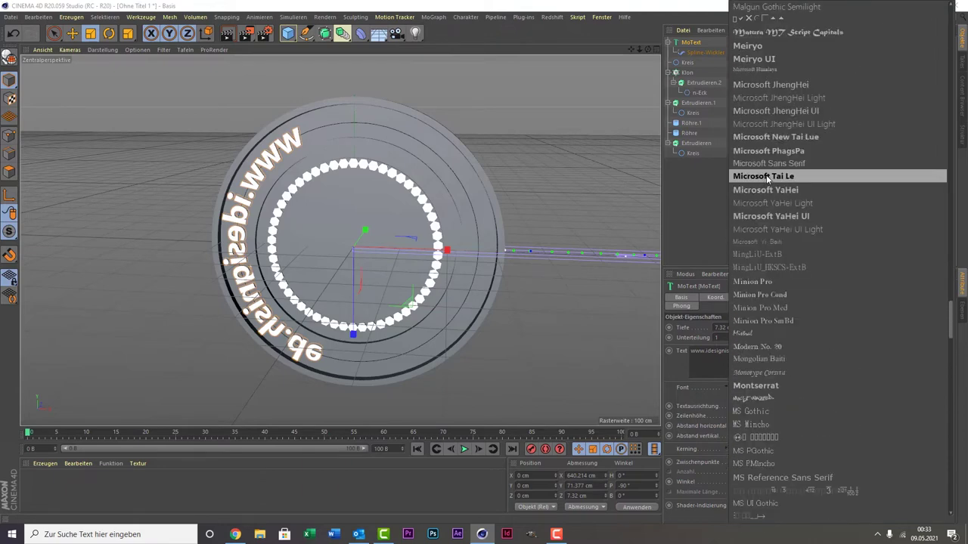
pyautogui.click(751, 215)
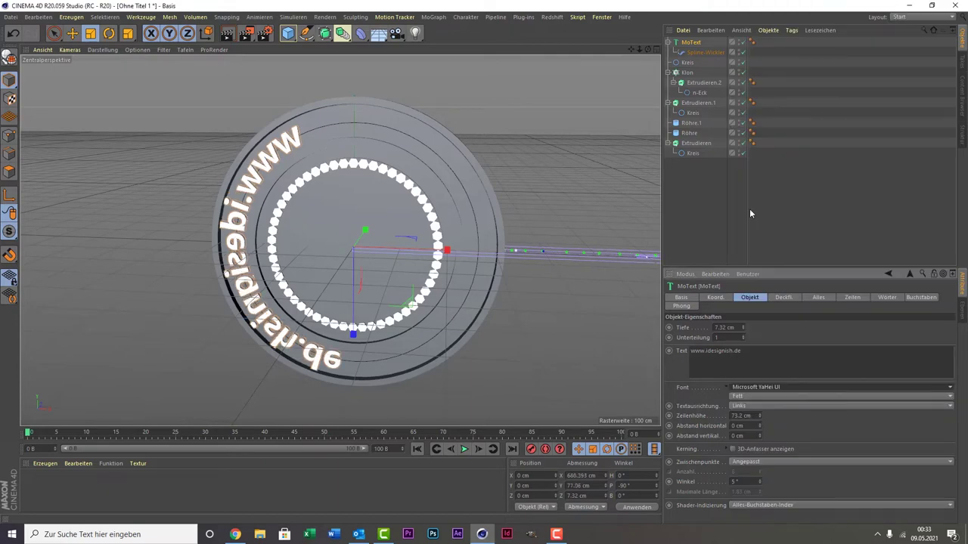
pyautogui.click(782, 383)
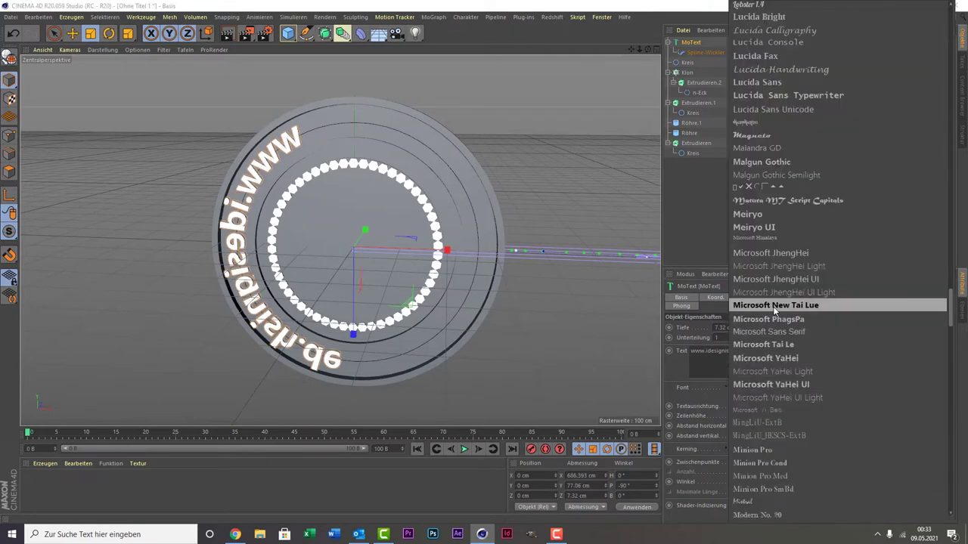
pyautogui.scroll(2, 774, 310)
pyautogui.scroll(2, 774, 330)
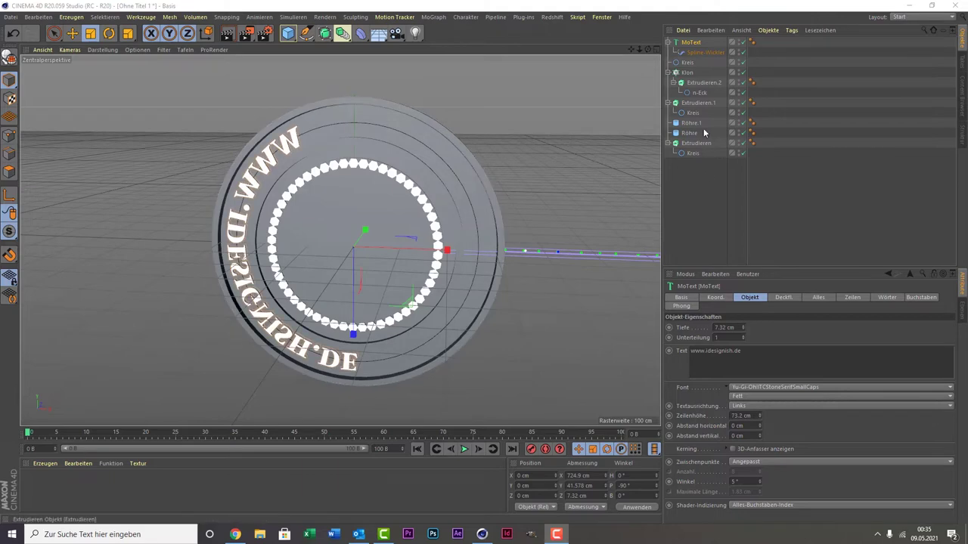
# Step: Set the Spline-Wickler Offset to 28% so the URL arcs over the top, checking the reference
pyautogui.click(696, 51)
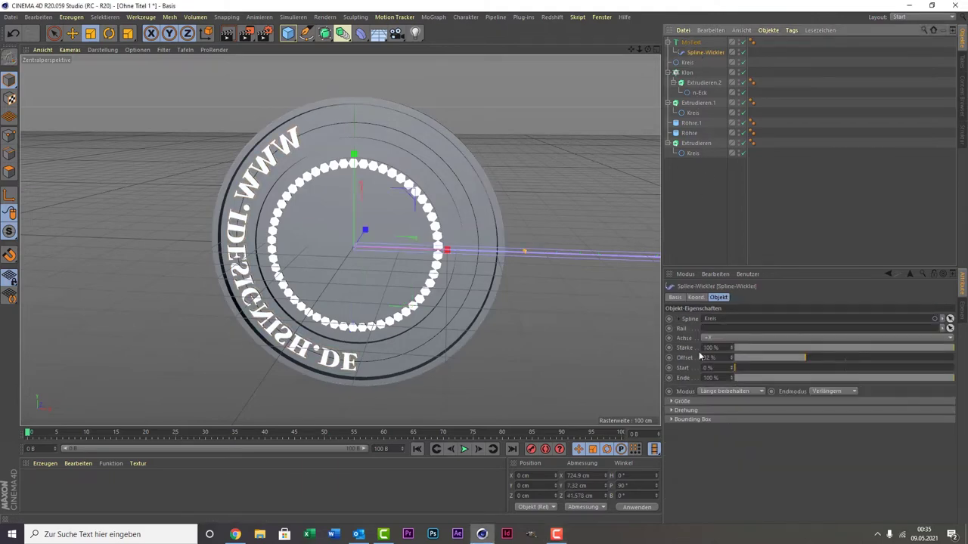
pyautogui.moveTo(805, 359); pyautogui.dragTo(793, 361)
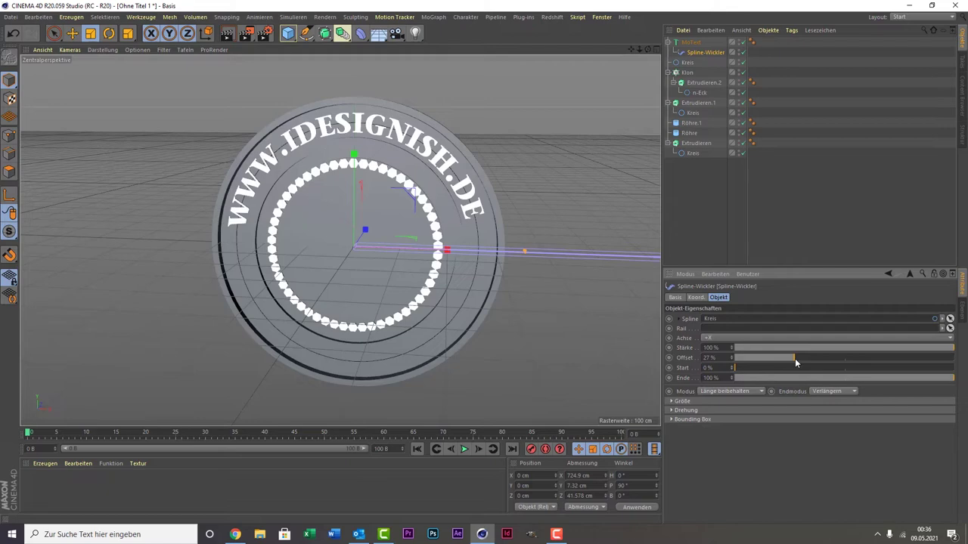
pyautogui.moveTo(796, 359); pyautogui.dragTo(796, 359)
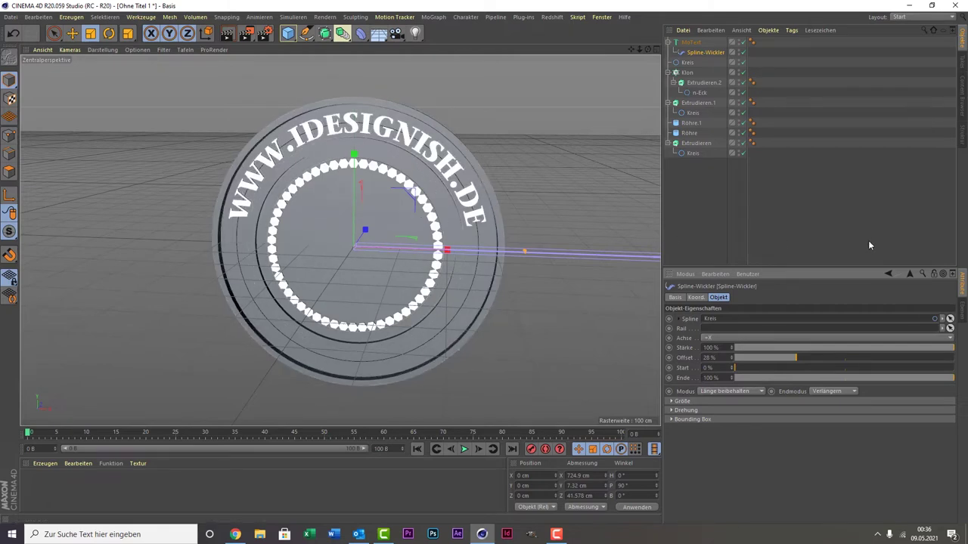
pyautogui.hotkey('alt', 'Tab')
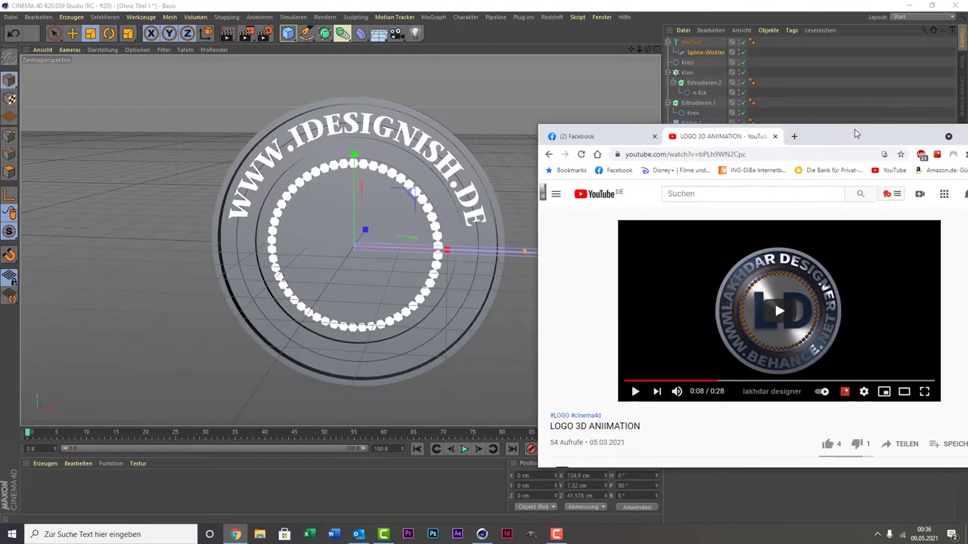
pyautogui.click(614, 68)
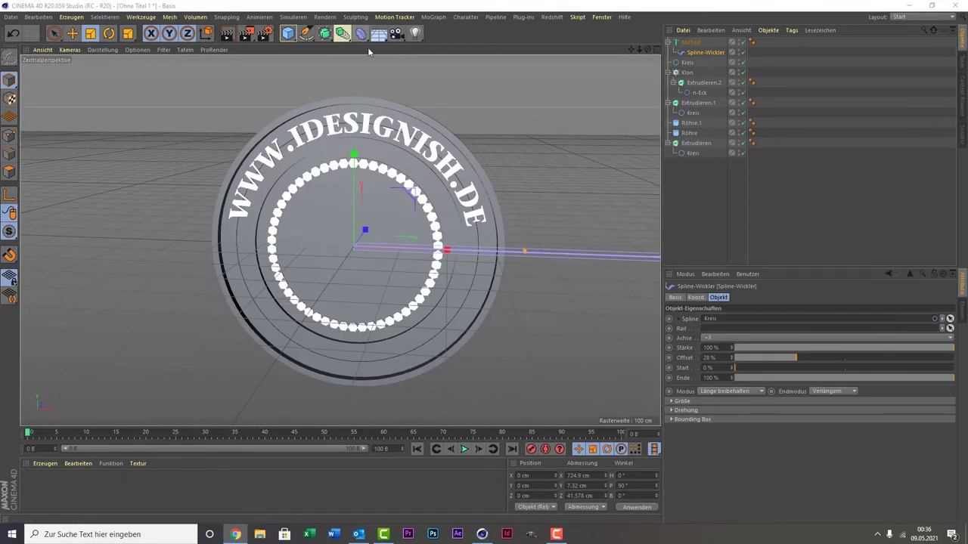
# Step: Add a new MoText object and clear its placeholder text
pyautogui.click(394, 19)
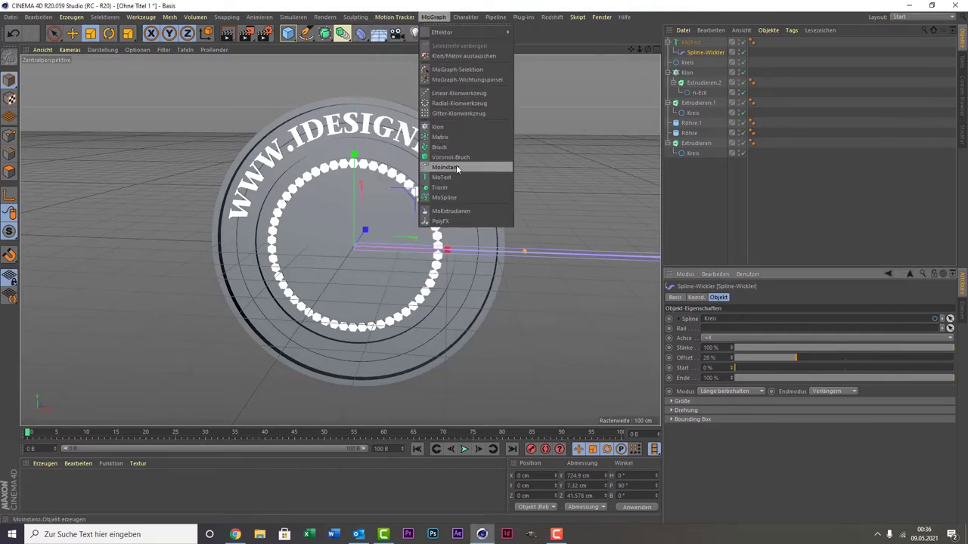
pyautogui.click(442, 177)
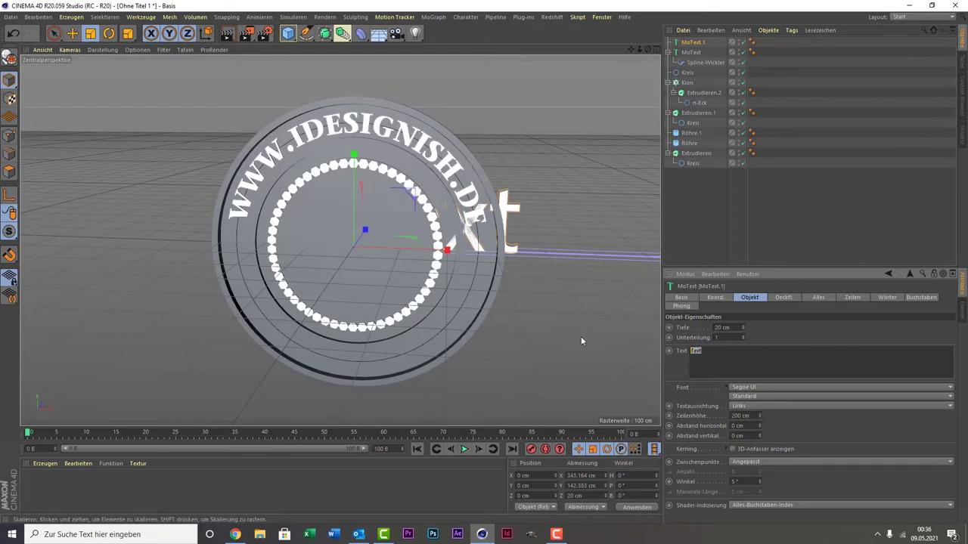
pyautogui.press('BackSpace')
pyautogui.click(767, 203)
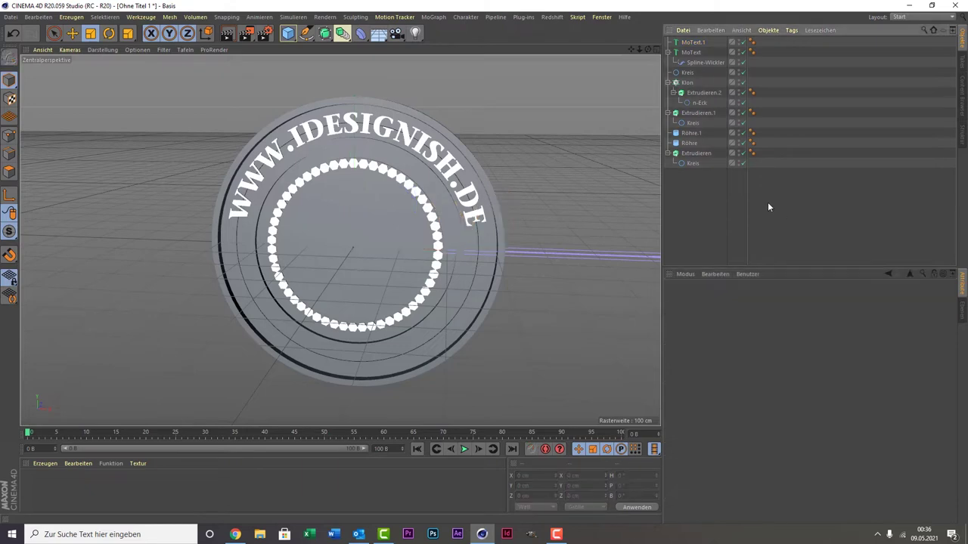
pyautogui.click(54, 33)
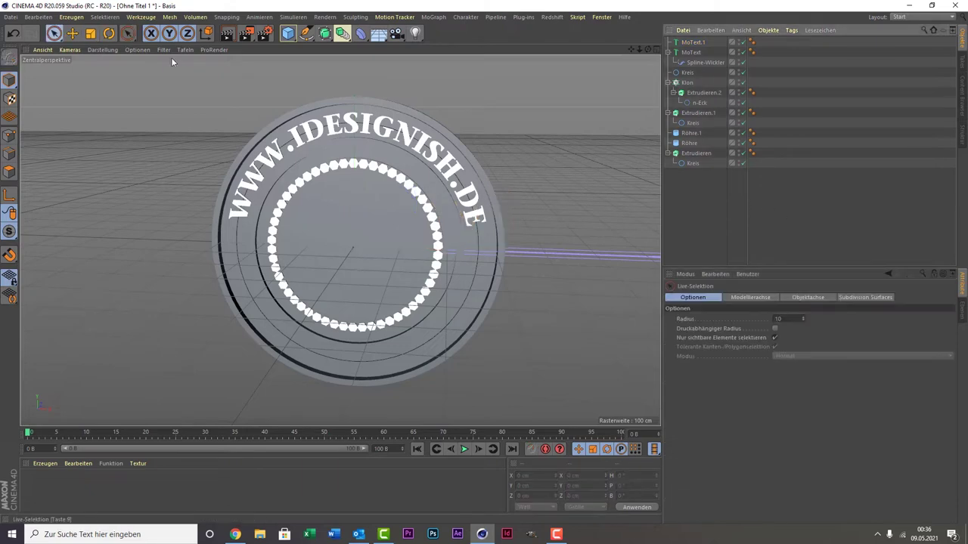
# Step: Move MoText.1 in front of the disc and set its text to 'I D'
pyautogui.click(694, 44)
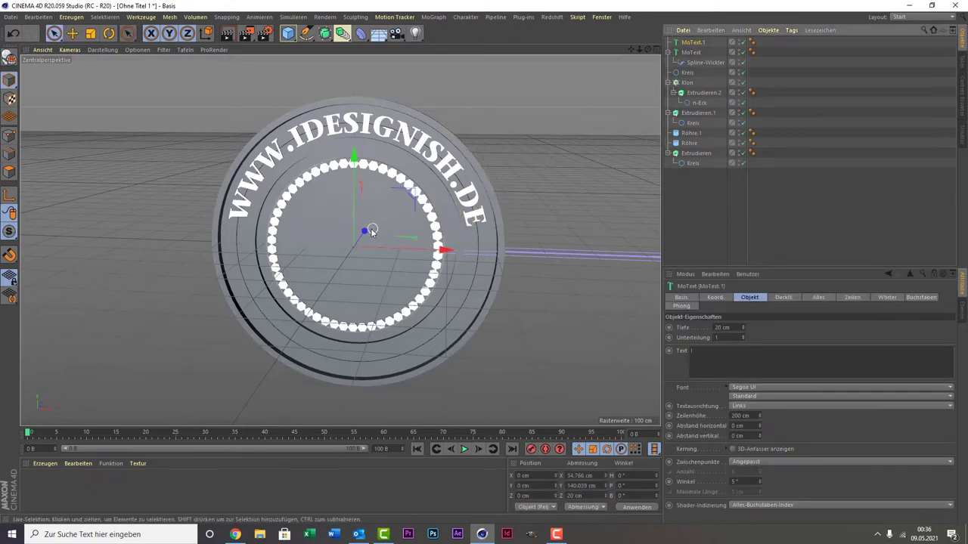
pyautogui.moveTo(364, 232); pyautogui.dragTo(356, 244)
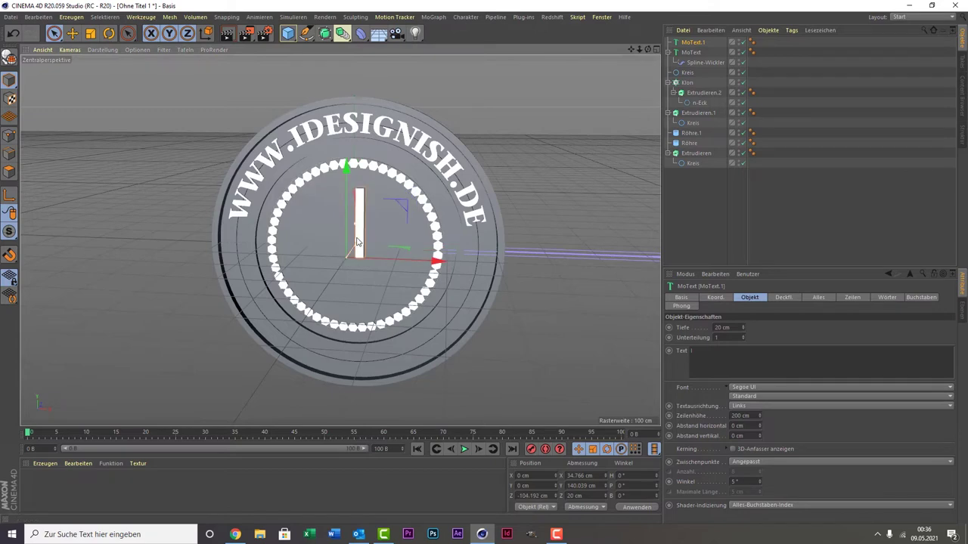
pyautogui.click(740, 351)
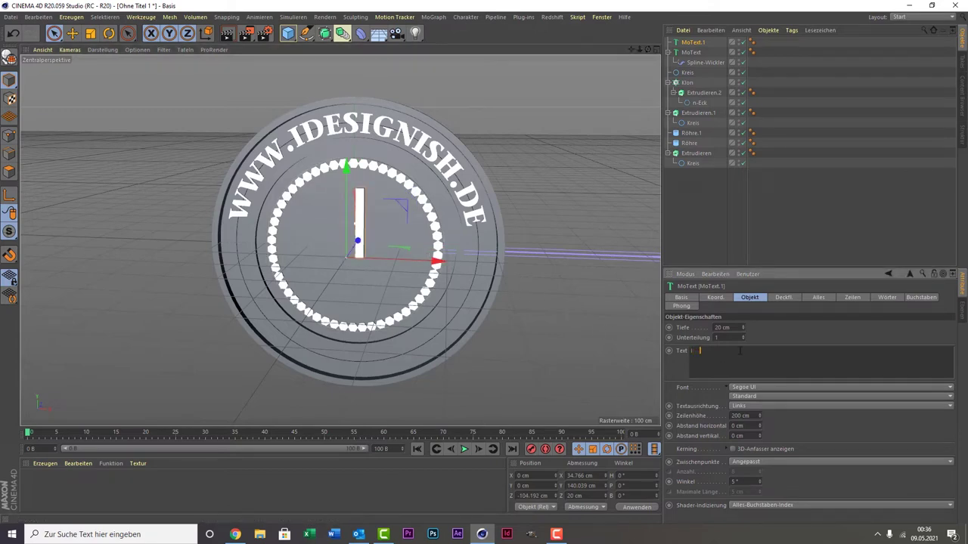
pyautogui.click(587, 287)
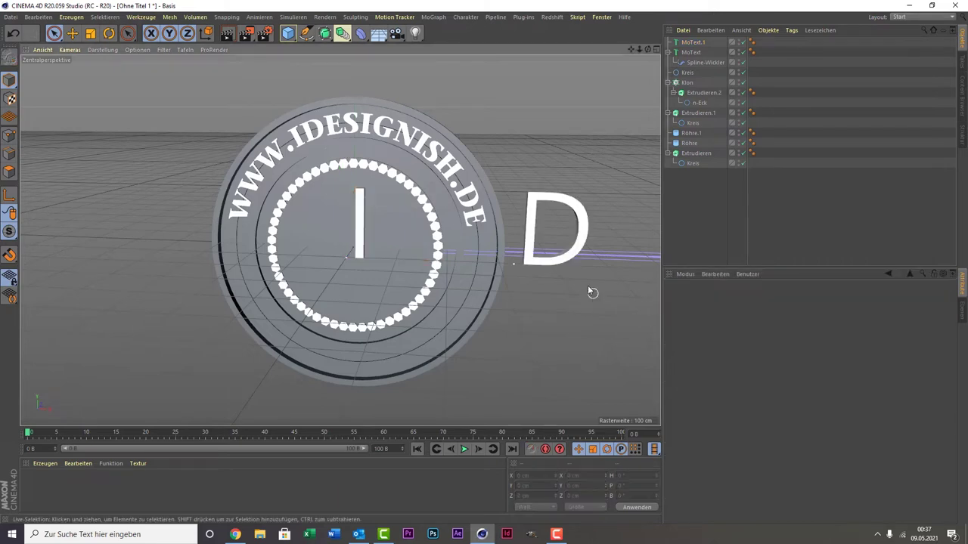
pyautogui.click(572, 257)
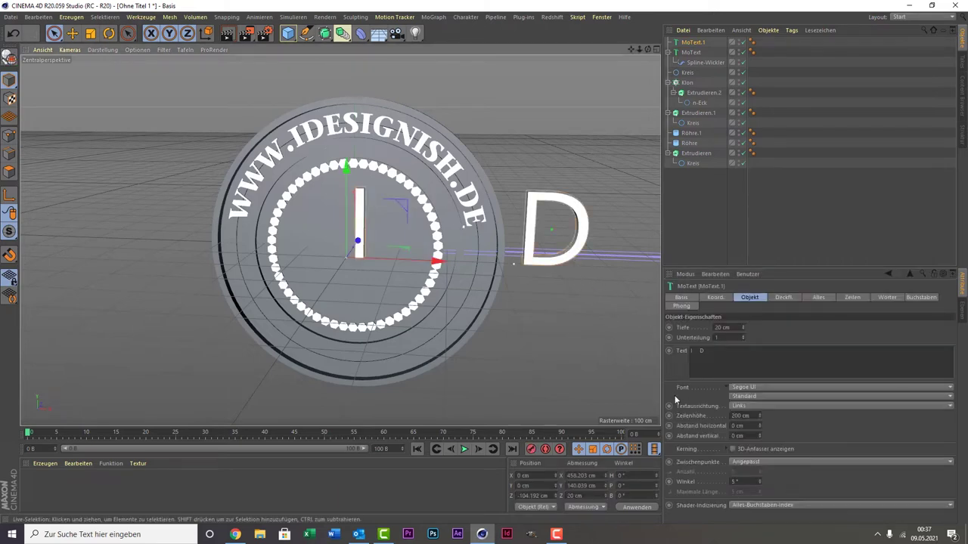
pyautogui.click(701, 351)
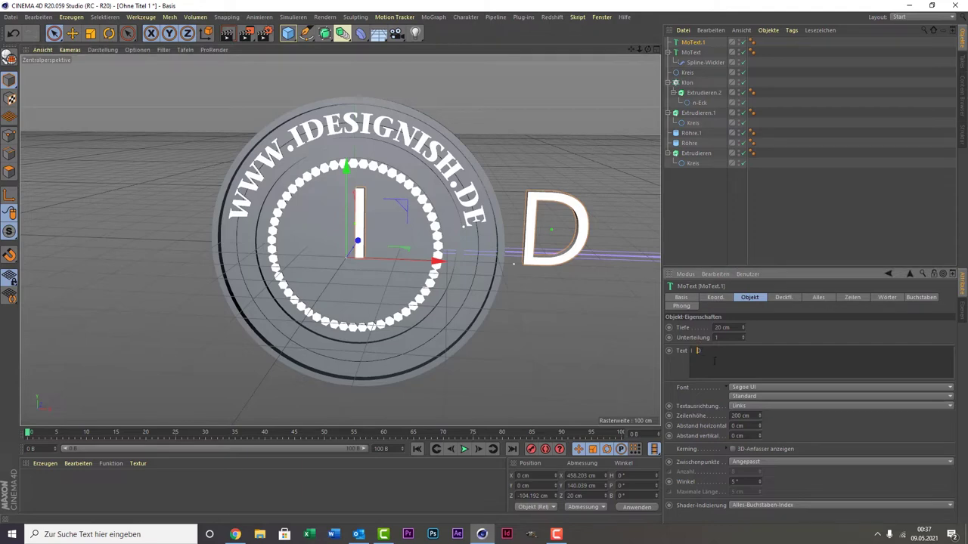
pyautogui.click(533, 350)
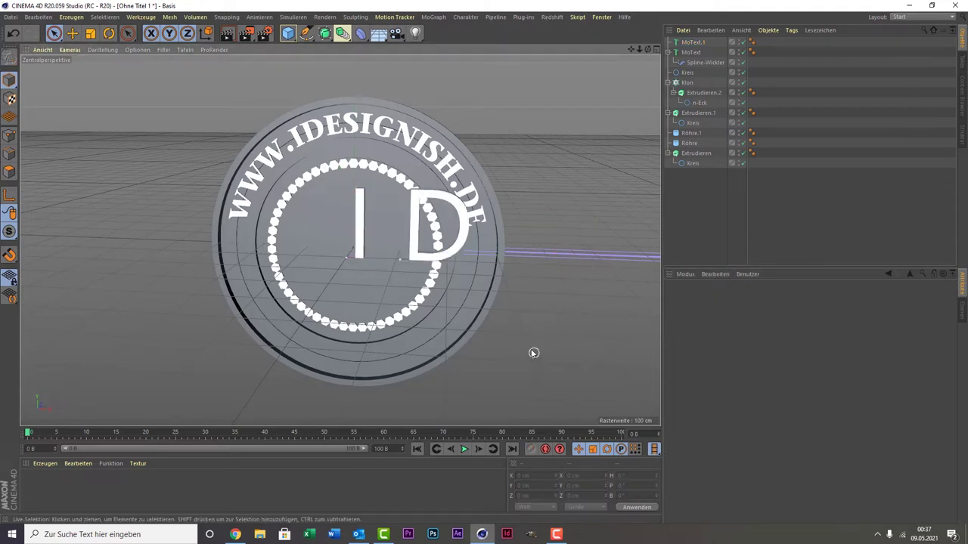
pyautogui.click(691, 41)
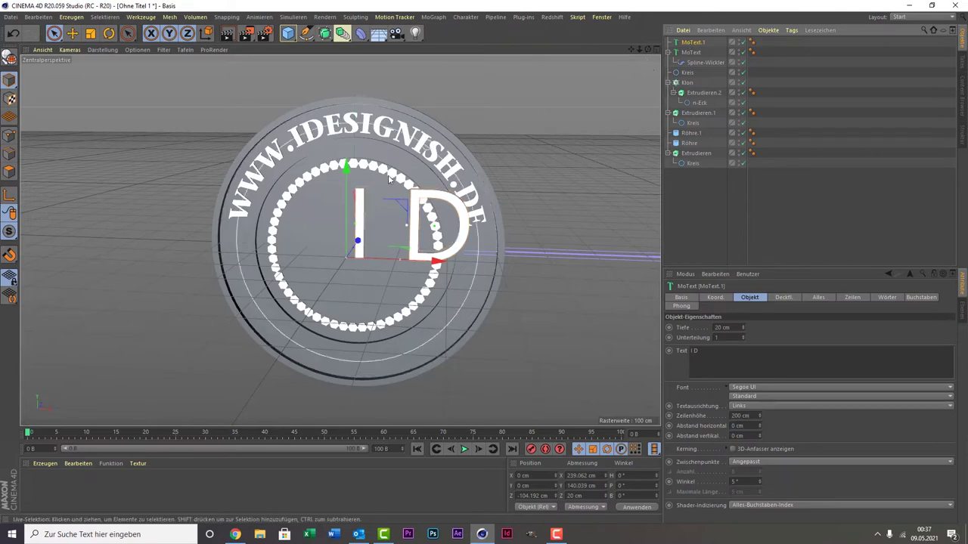
# Step: In the four-view layout, move the I D text left and down to the coin centre
pyautogui.middleClick(82, 127)
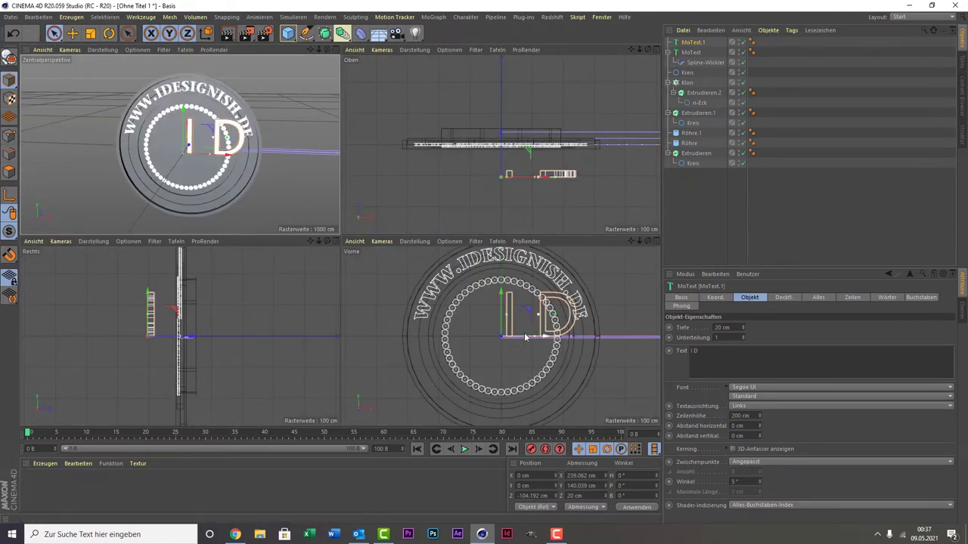
pyautogui.moveTo(522, 337); pyautogui.dragTo(486, 338)
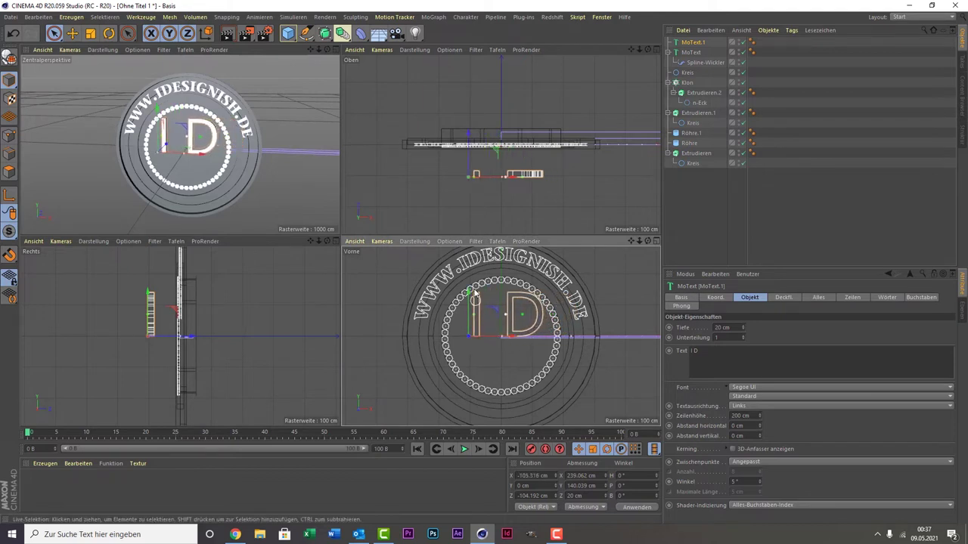
pyautogui.moveTo(467, 306); pyautogui.dragTo(467, 323)
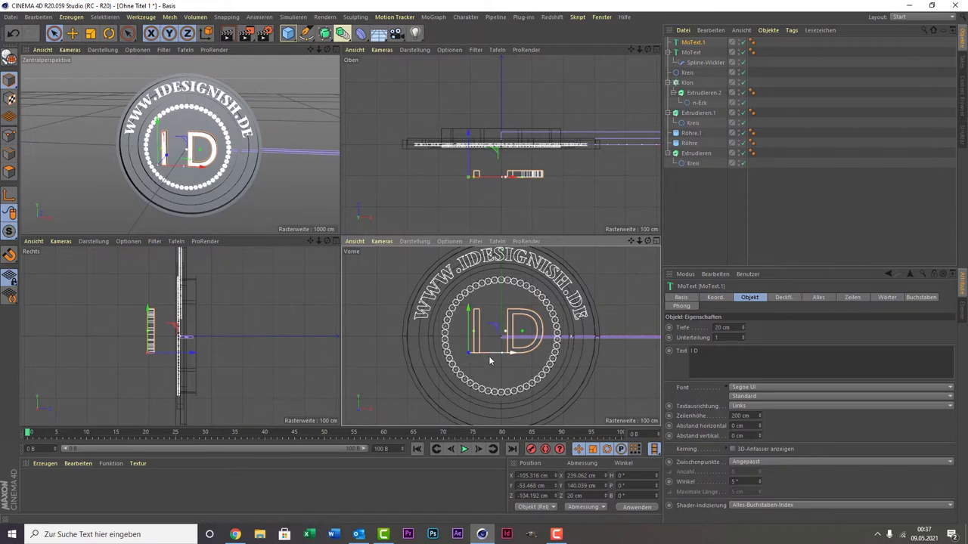
pyautogui.moveTo(489, 361); pyautogui.dragTo(488, 360)
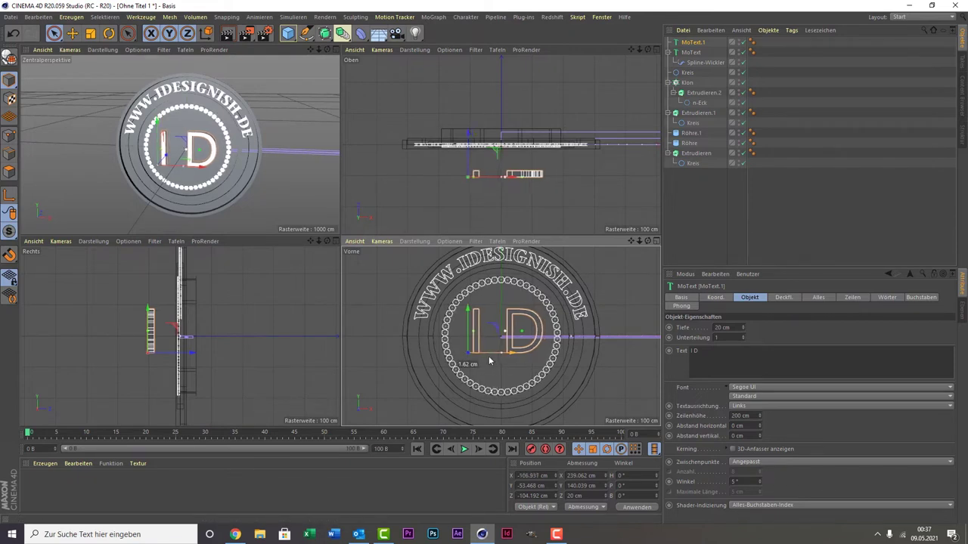
# Step: Slide the I D text along Z to -15.829 cm against the coin's front face
pyautogui.middleClick(226, 176)
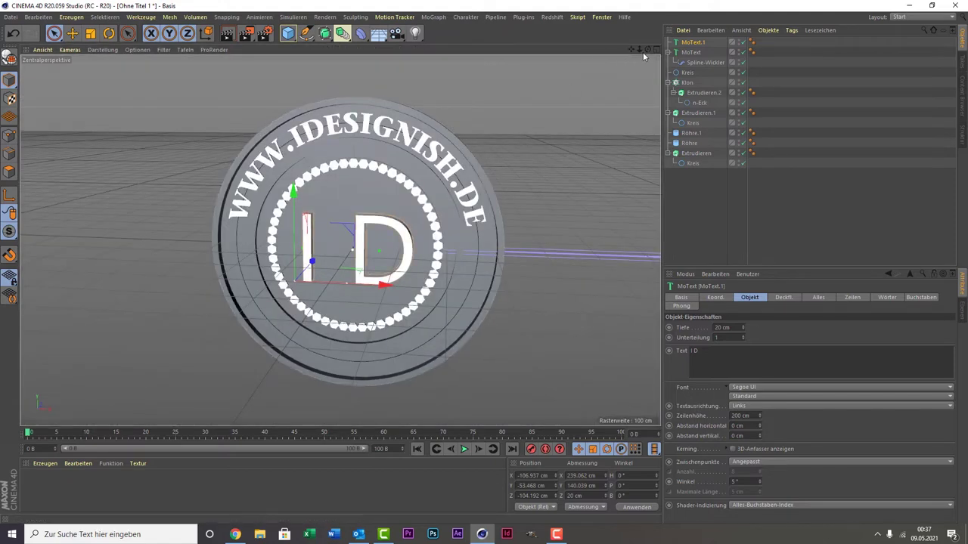
pyautogui.moveTo(648, 49); pyautogui.dragTo(572, 51)
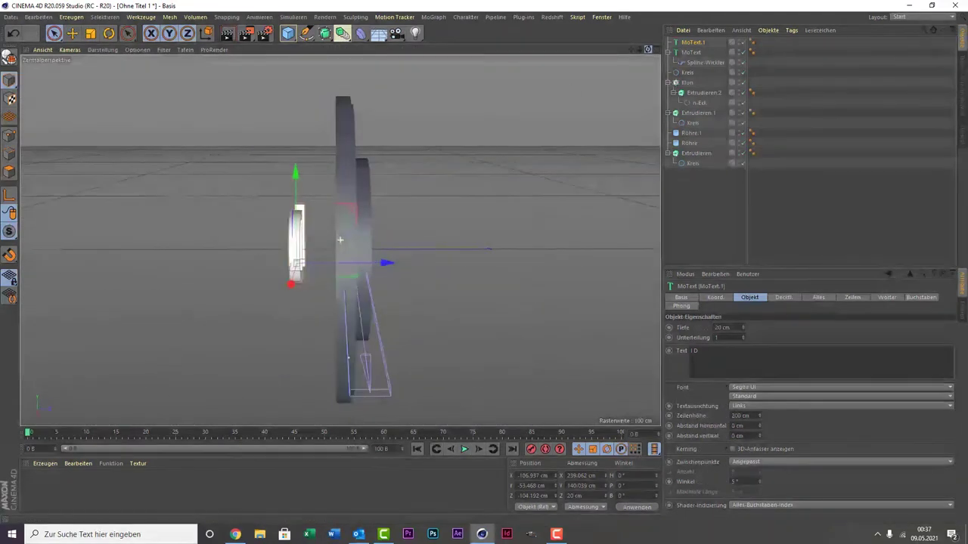
pyautogui.moveTo(345, 266); pyautogui.dragTo(388, 270)
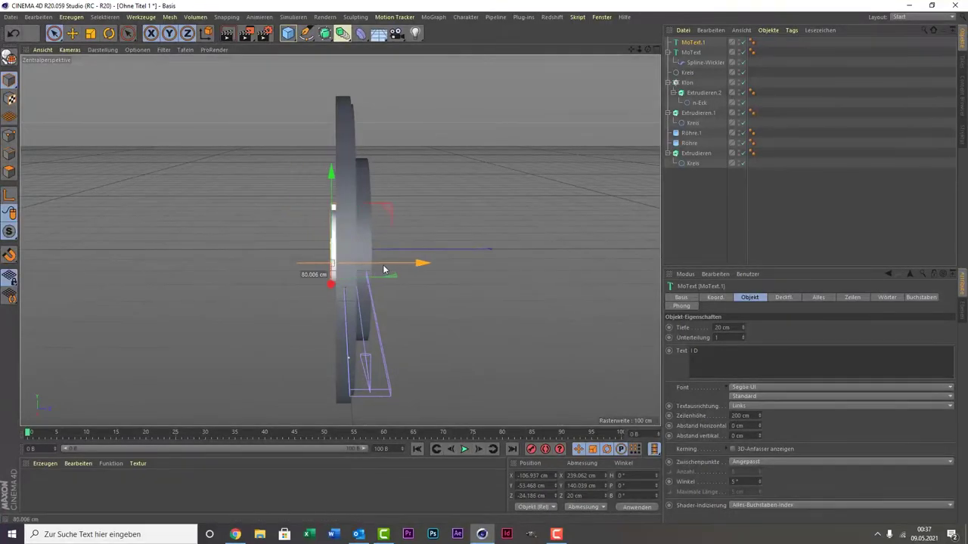
pyautogui.keyDown('alt'); pyautogui.moveTo(183, 270); pyautogui.dragTo(289, 237); pyautogui.keyUp('alt')
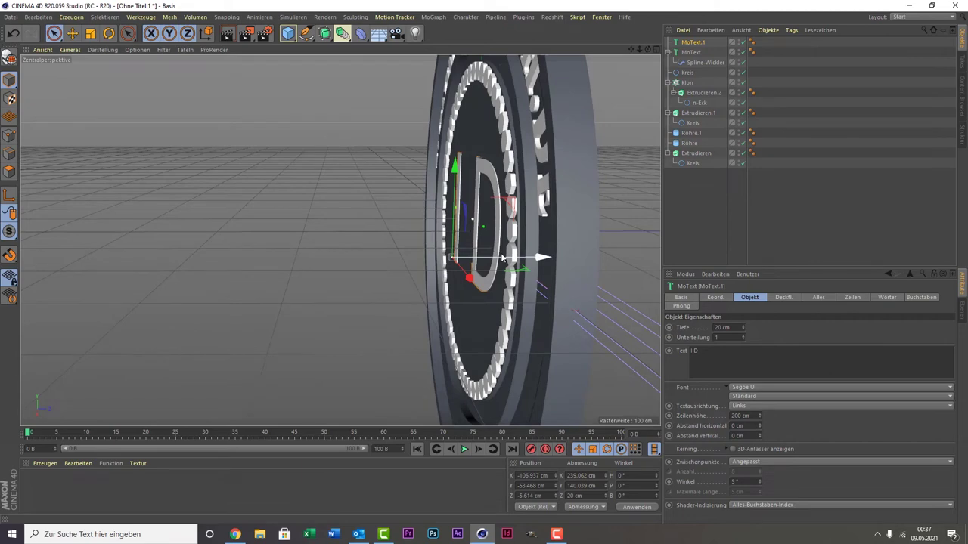
pyautogui.moveTo(501, 258); pyautogui.dragTo(493, 261)
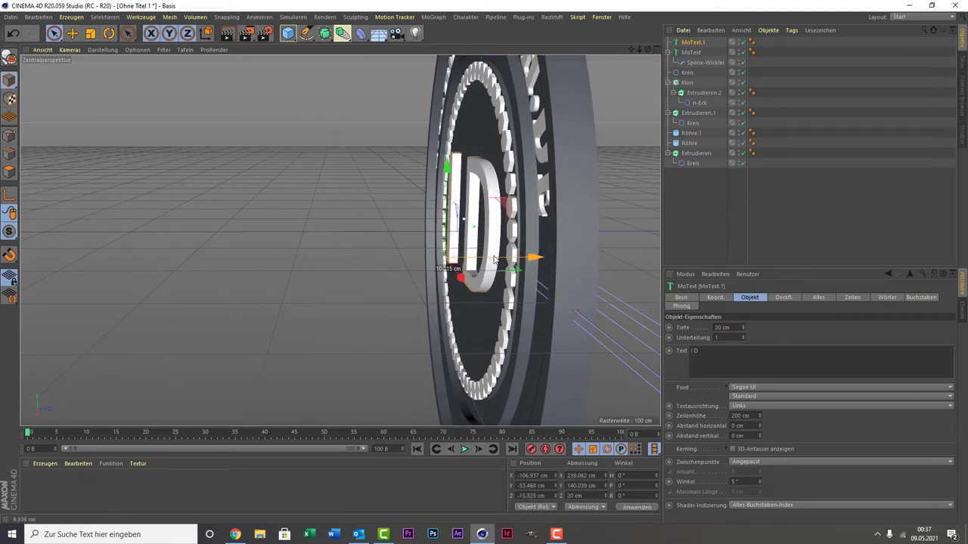
pyautogui.moveTo(648, 50); pyautogui.dragTo(718, 43)
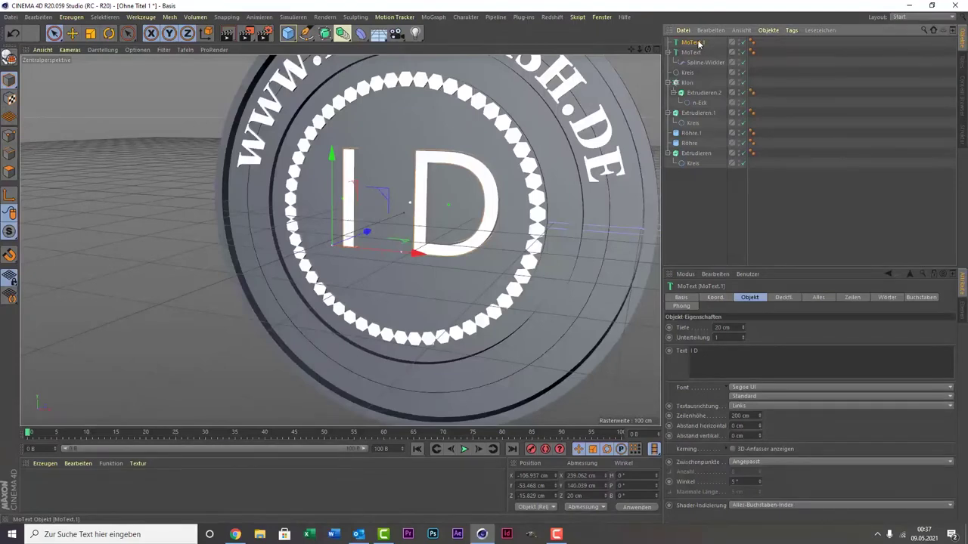
# Step: Set MoText.1's Start and Ende caps to Deckflächen und Rundung
pyautogui.click(774, 299)
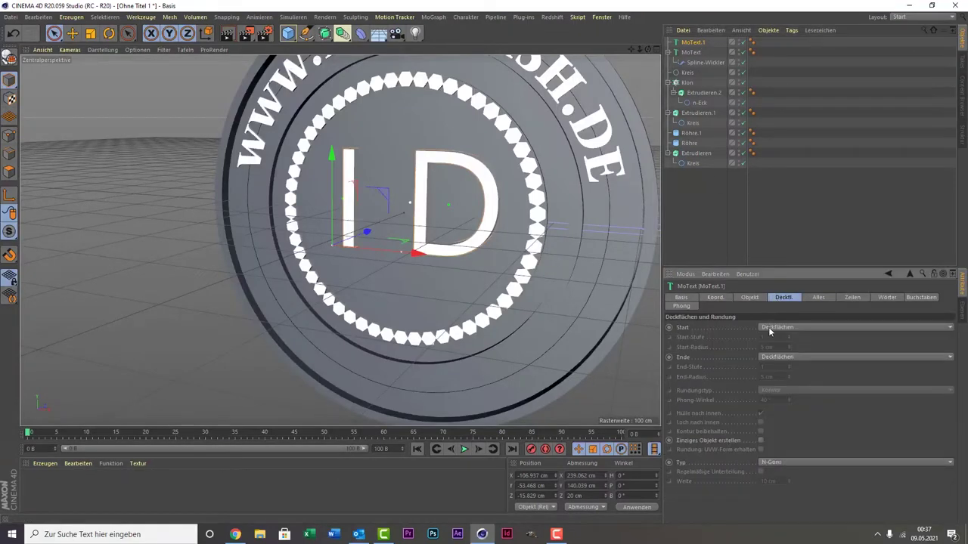
pyautogui.click(768, 327)
pyautogui.click(775, 368)
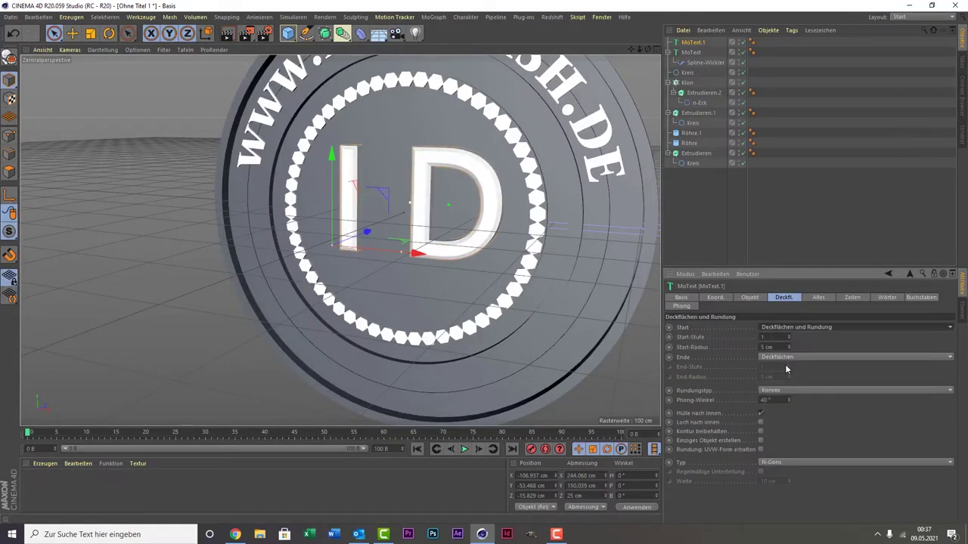
pyautogui.click(793, 358)
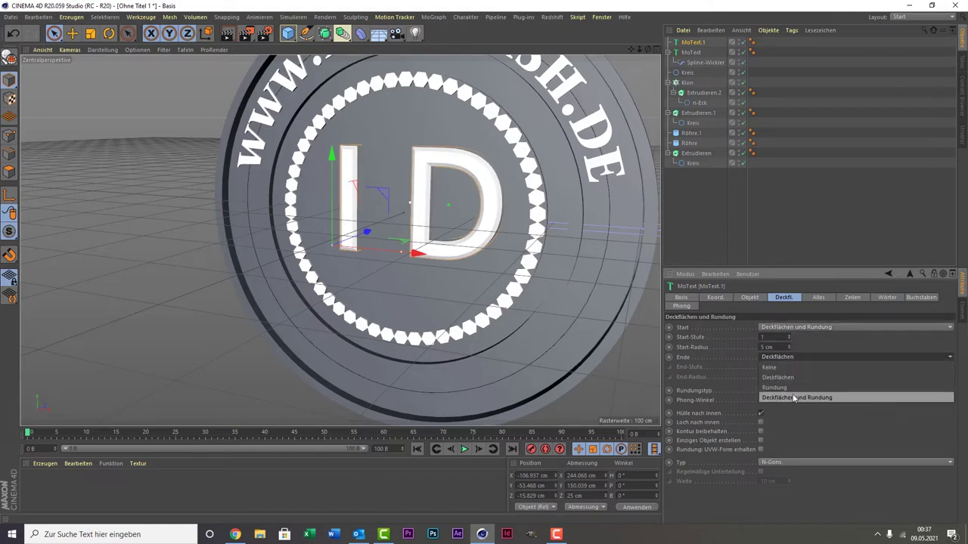
pyautogui.click(793, 397)
# Step: Orbit to inspect the rounded letters, then resume the YouTube coin-logo reference video
pyautogui.moveTo(648, 51)
pyautogui.mouseDown()
pyautogui.moveTo(591, 63)
pyautogui.moveTo(605, 61)
pyautogui.mouseUp()
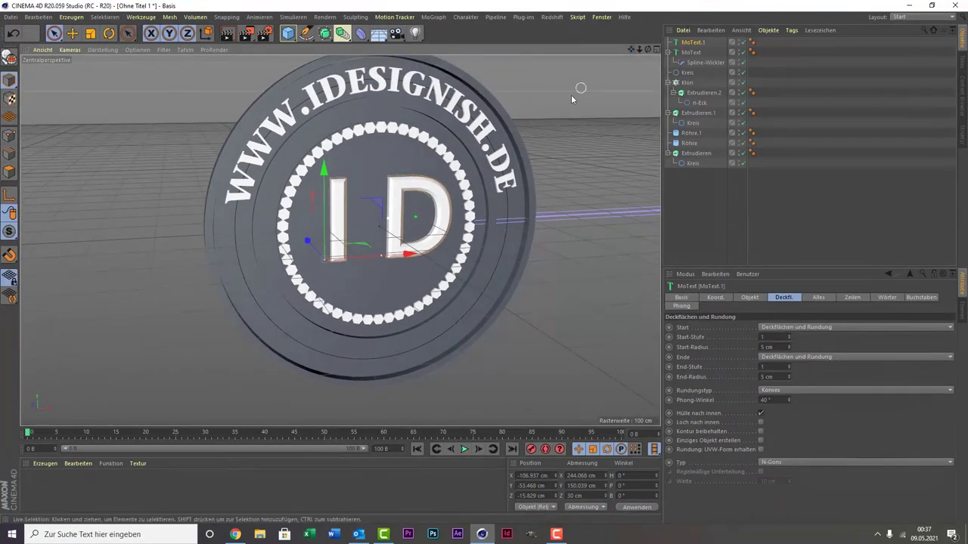
pyautogui.scroll(-2, 571, 99)
pyautogui.moveTo(645, 46); pyautogui.dragTo(631, 48)
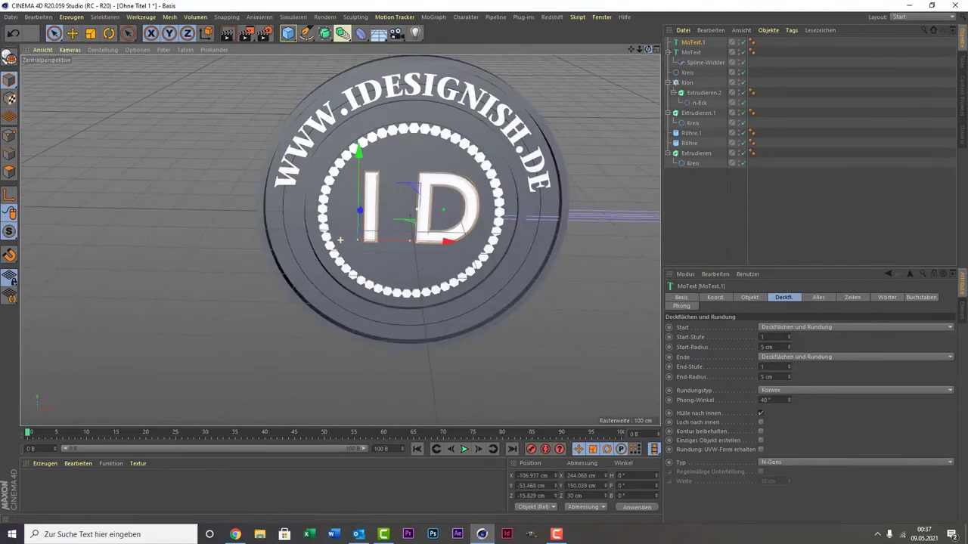
pyautogui.hotkey('alt', 'Tab')
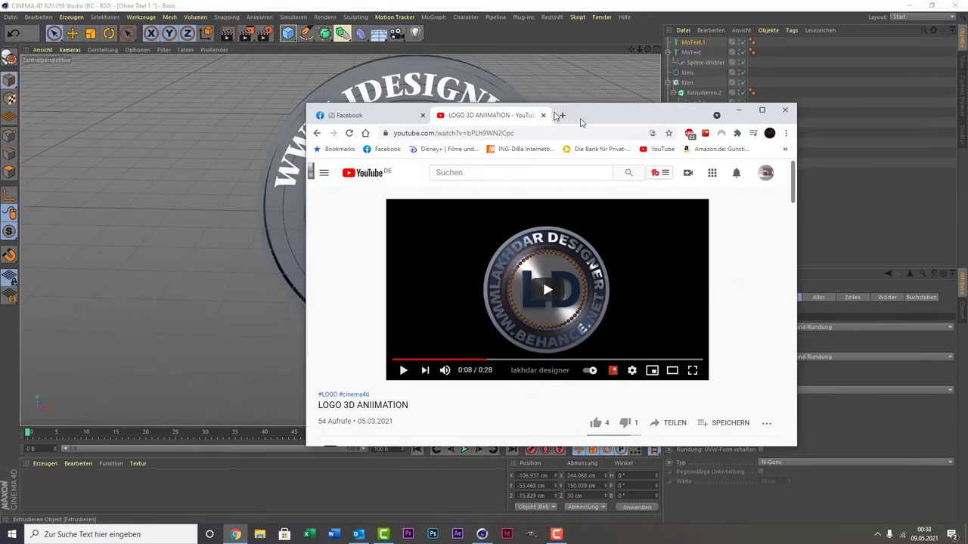
pyautogui.click(471, 252)
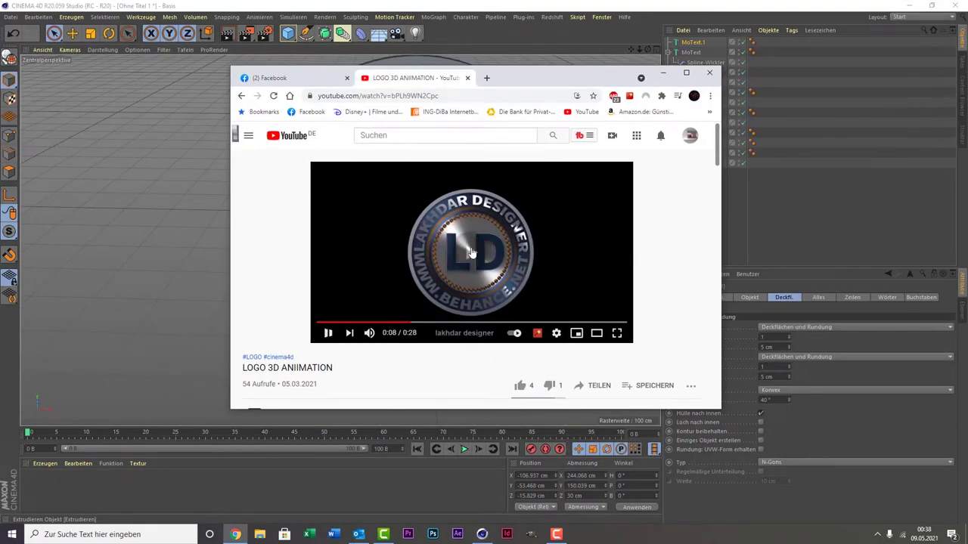
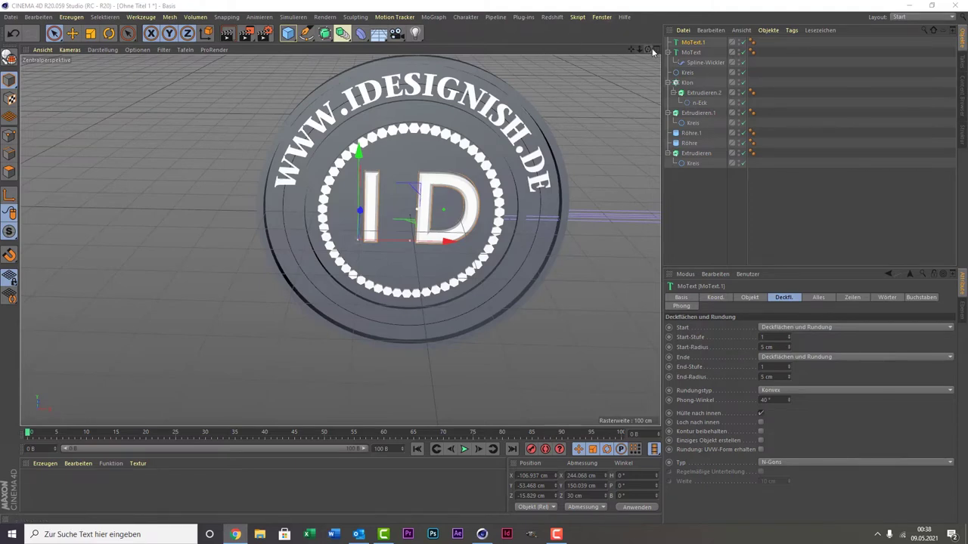
# Step: Set the Extrudieren outer ring's Verschiebung Z to 40 cm
pyautogui.moveTo(653, 51); pyautogui.dragTo(340, 241)
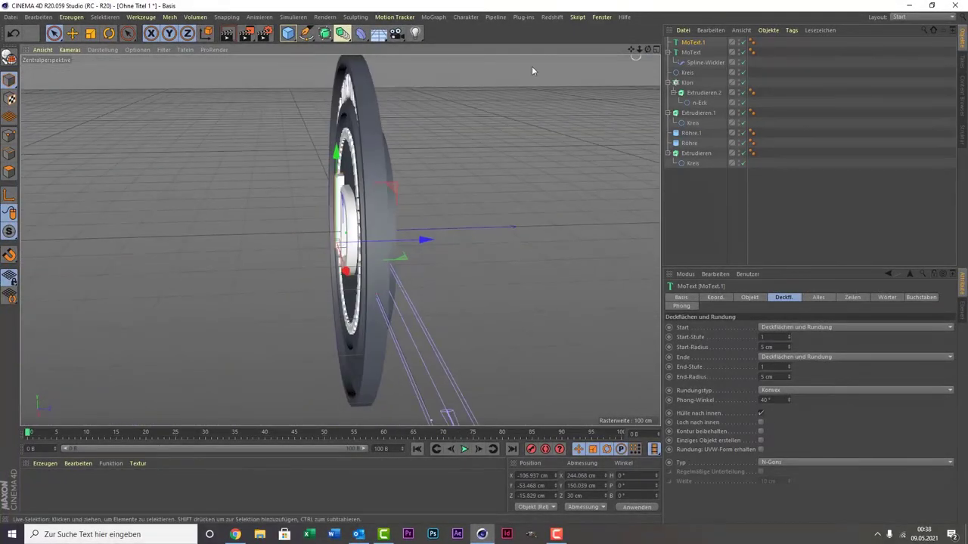
pyautogui.click(381, 174)
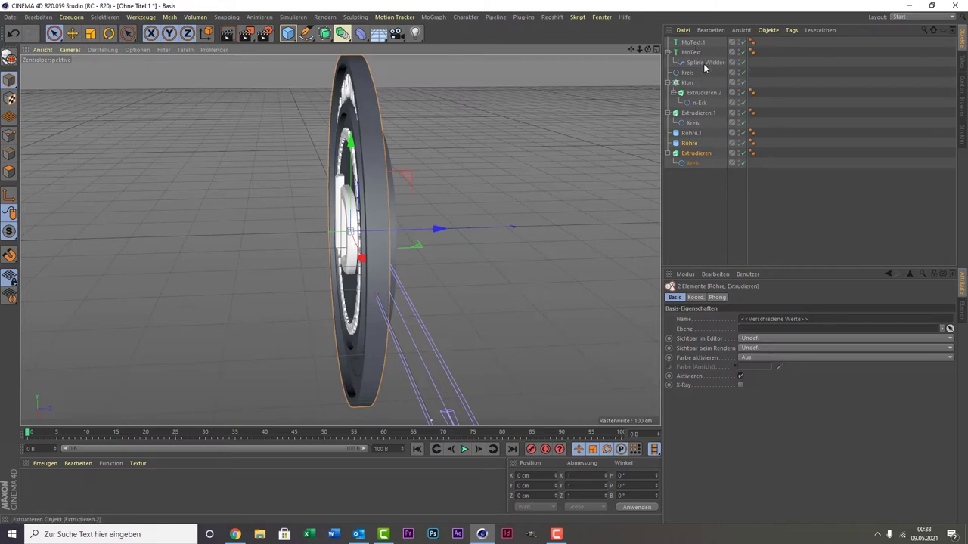
pyautogui.click(694, 153)
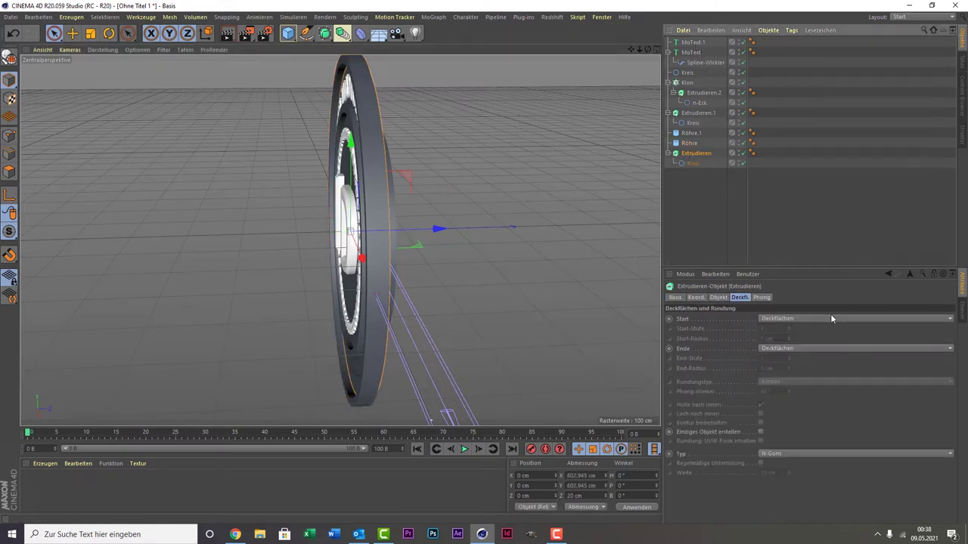
pyautogui.click(763, 297)
pyautogui.click(726, 297)
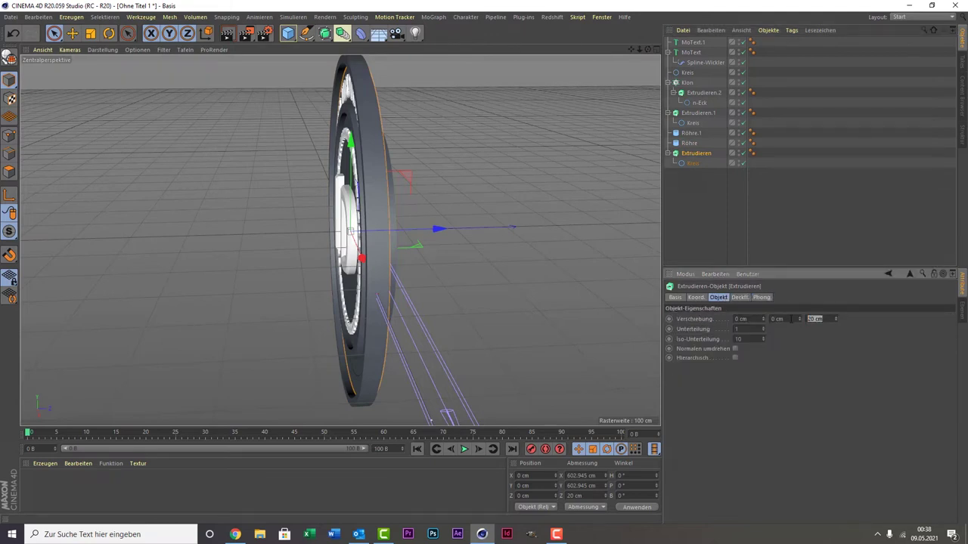
pyautogui.write('40')
pyautogui.press('Return')
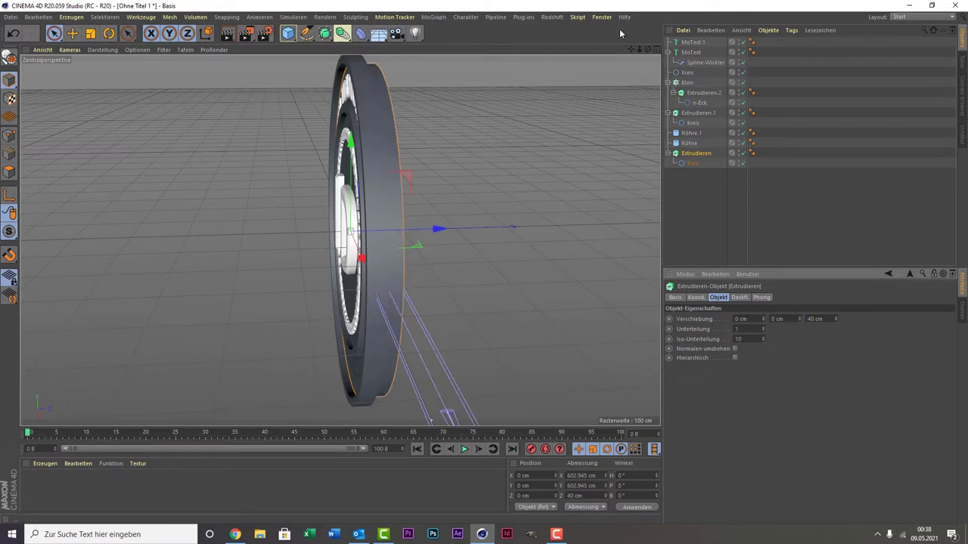
pyautogui.moveTo(648, 50); pyautogui.dragTo(649, 50)
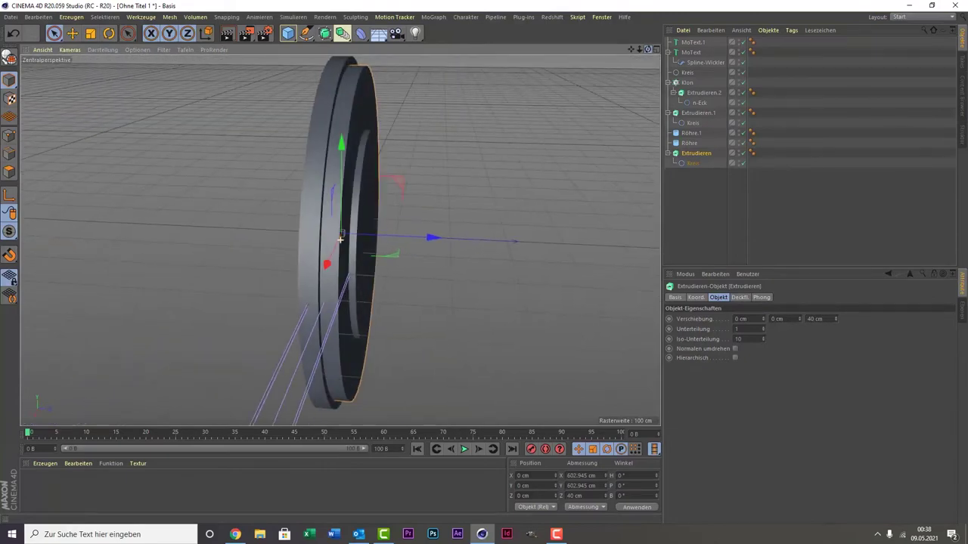
pyautogui.click(316, 117)
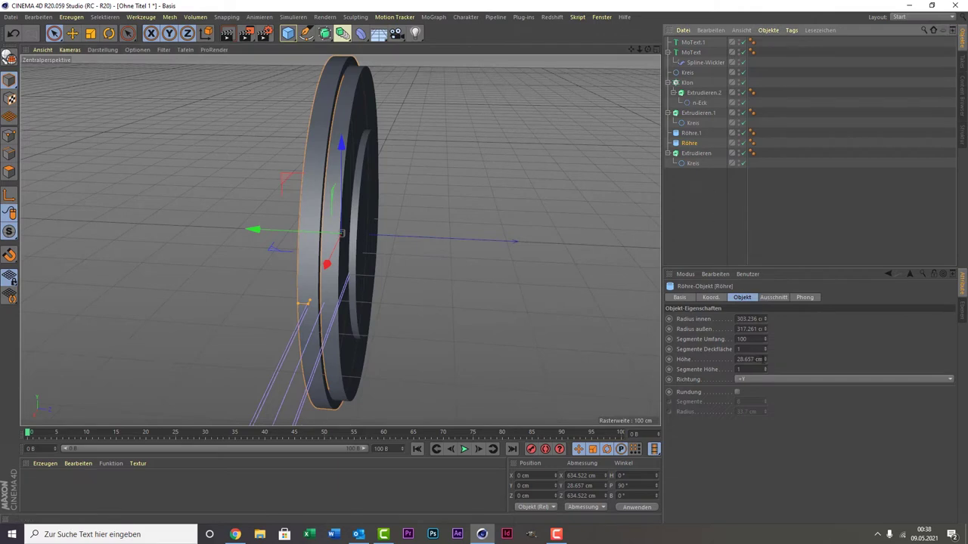
# Step: Set the Röhre tube's height (Höhe) to 60 cm
pyautogui.keyDown('shift'); pyautogui.click(766, 356); pyautogui.keyUp('shift')
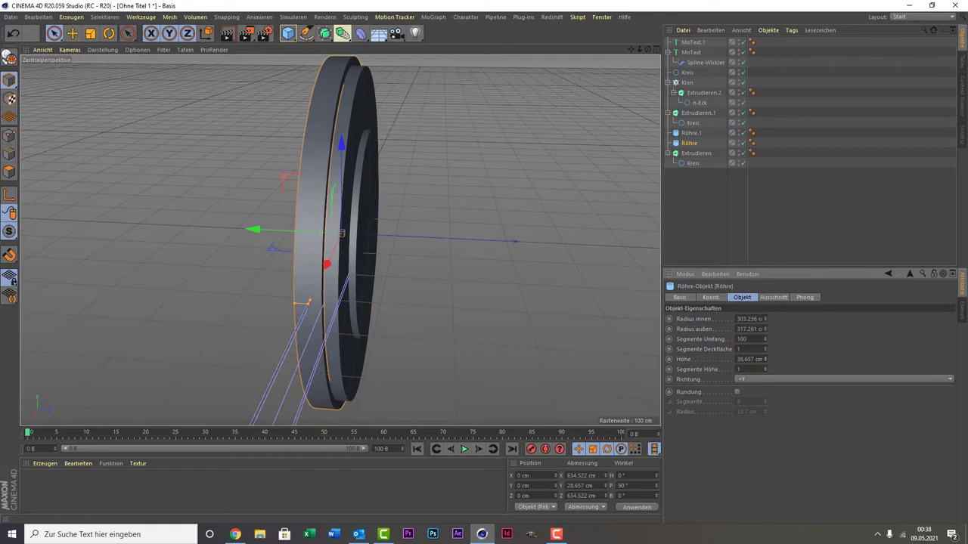
pyautogui.click(747, 360)
pyautogui.write('40')
pyautogui.press('Return')
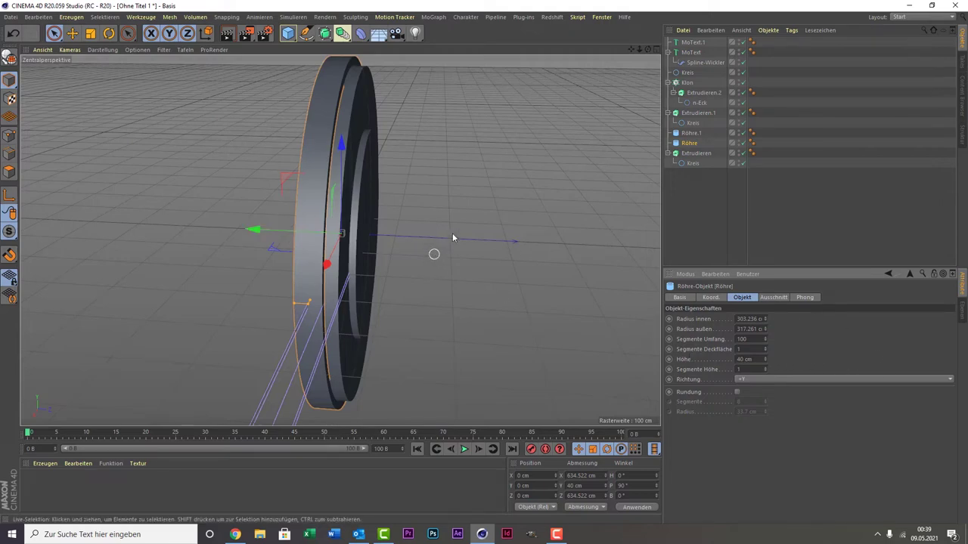
pyautogui.middleClick(478, 176)
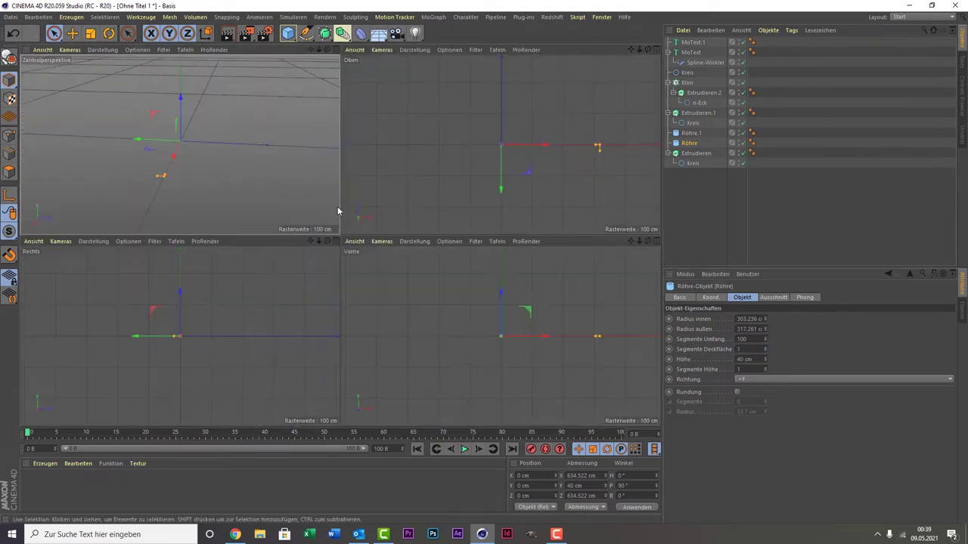
pyautogui.middleClick(241, 286)
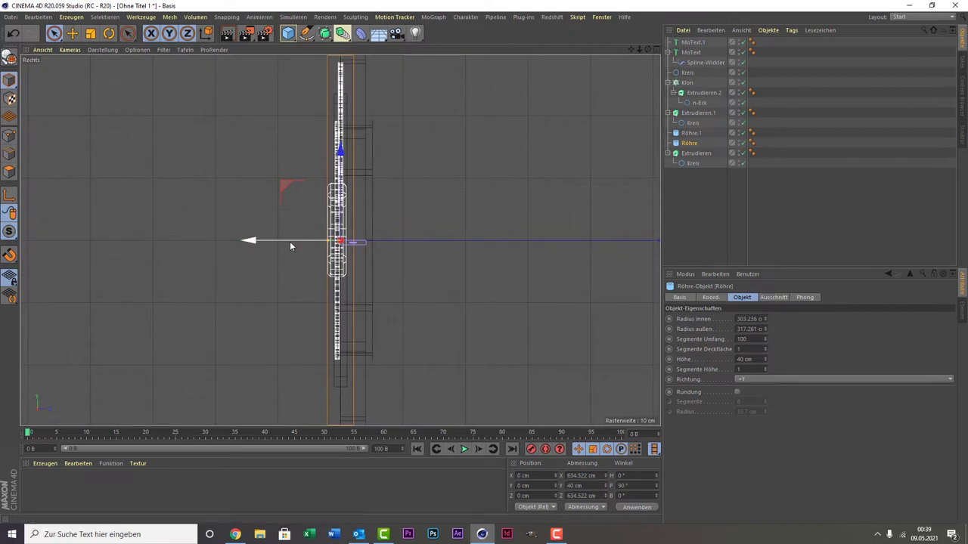
pyautogui.scroll(2, 305, 227)
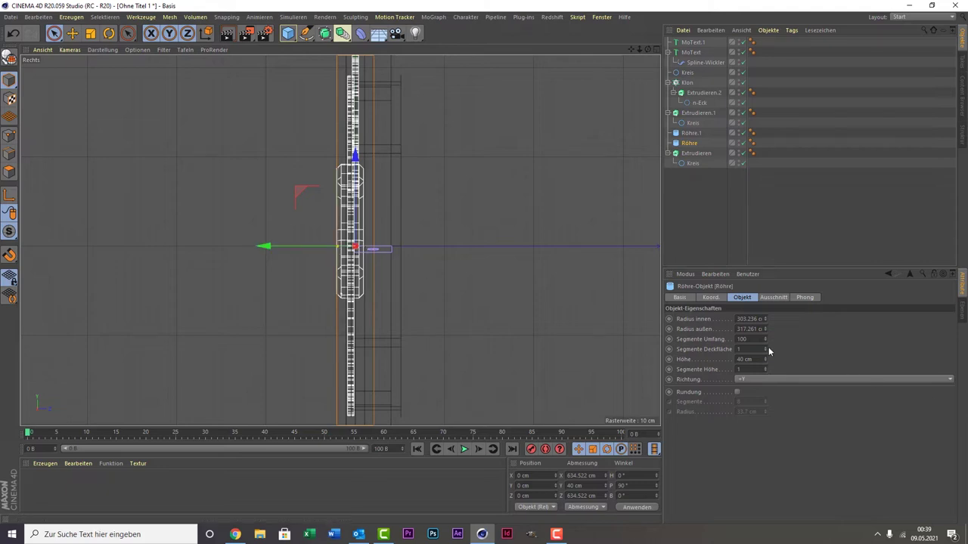
pyautogui.click(754, 360)
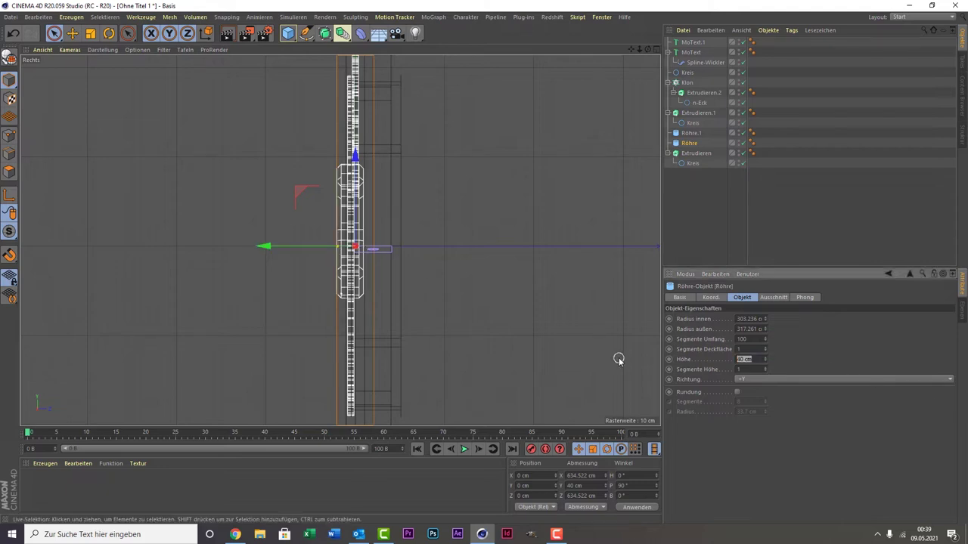
pyautogui.write('80')
pyautogui.write('60')
pyautogui.press('Return')
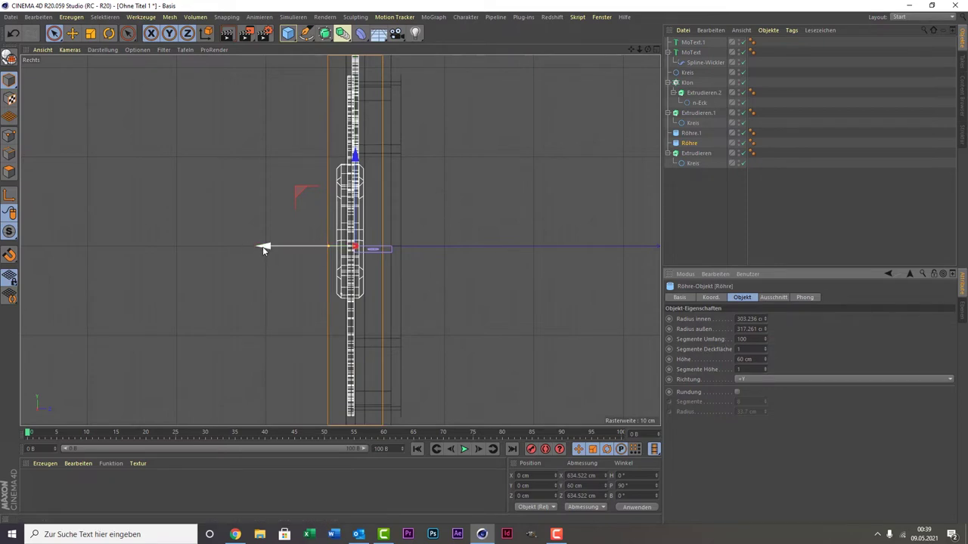
# Step: Slide the Röhre tube about 21 cm along Z in the side view
pyautogui.moveTo(262, 247); pyautogui.dragTo(275, 251)
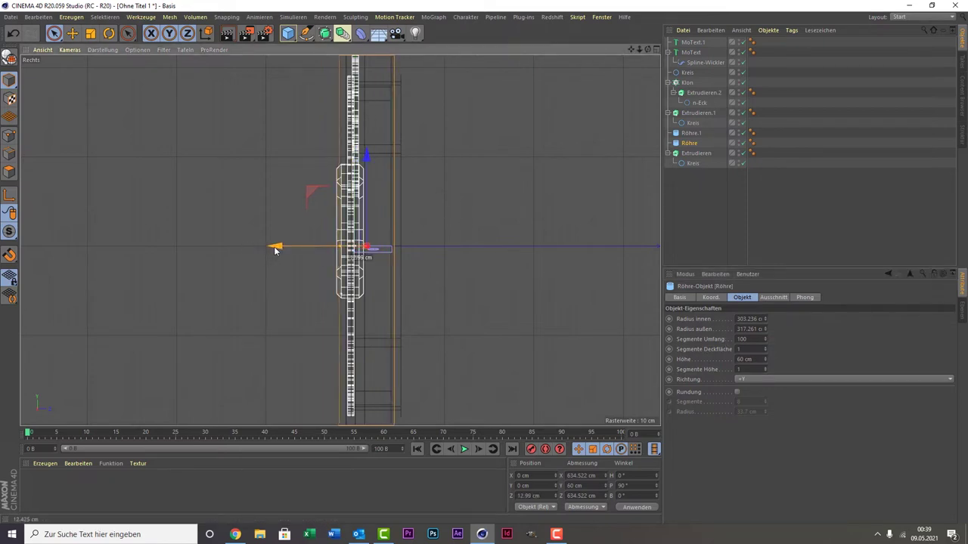
pyautogui.middleClick(253, 185)
pyautogui.middleClick(236, 132)
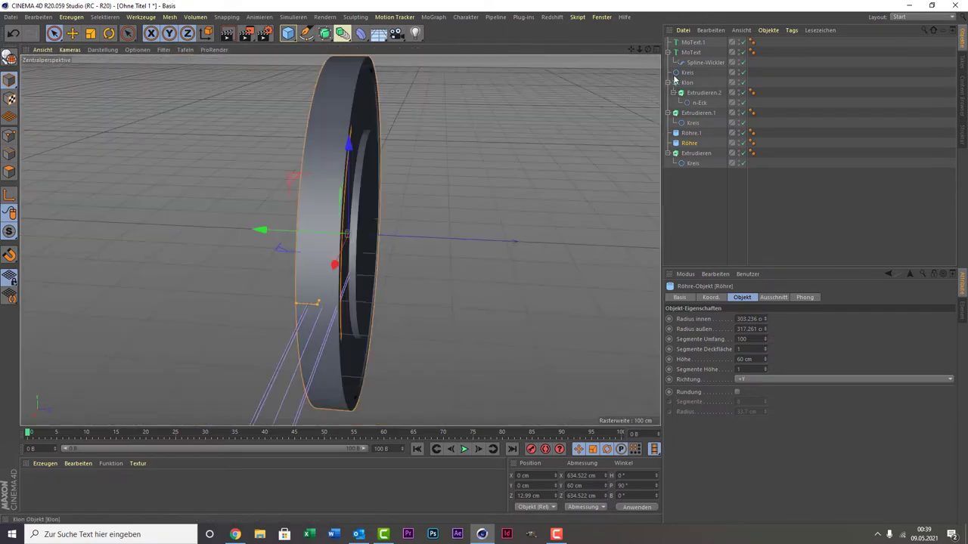
pyautogui.moveTo(648, 49); pyautogui.dragTo(597, 57)
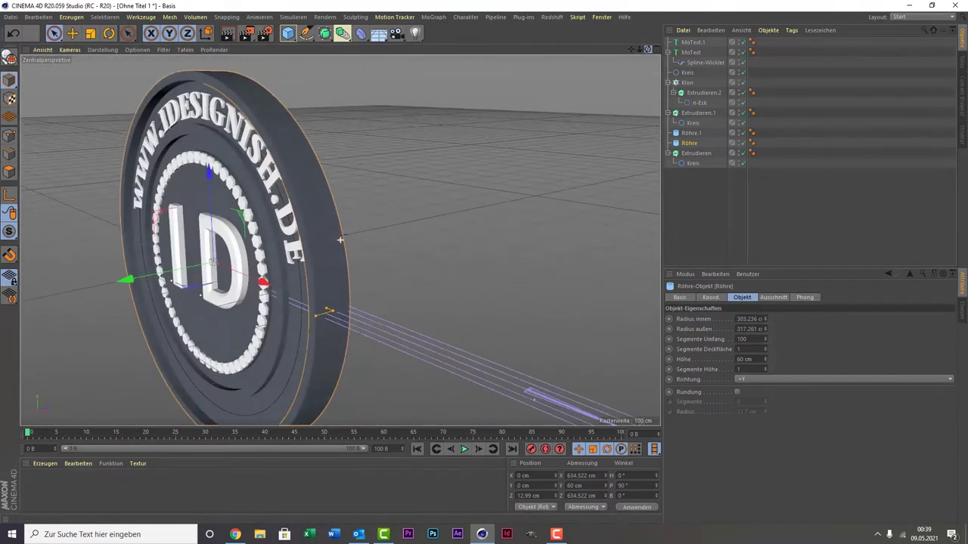
pyautogui.keyDown('alt'); pyautogui.moveTo(340, 240); pyautogui.dragTo(360, 119); pyautogui.keyUp('alt')
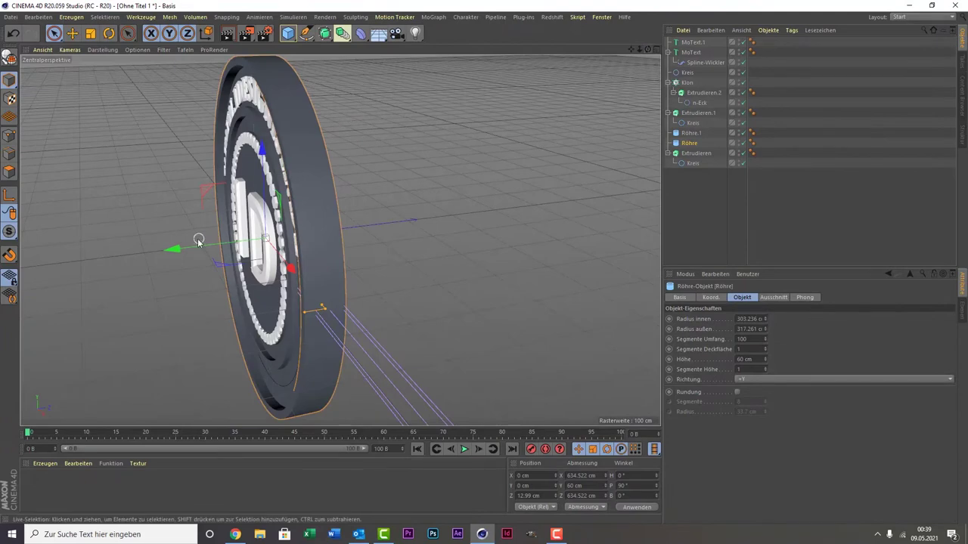
pyautogui.moveTo(197, 241); pyautogui.dragTo(202, 248)
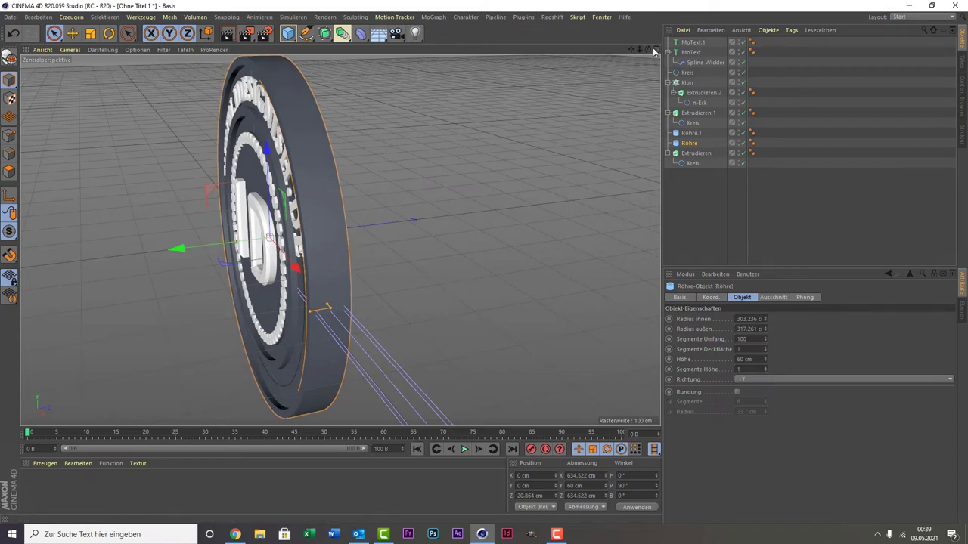
pyautogui.moveTo(638, 49); pyautogui.dragTo(341, 239)
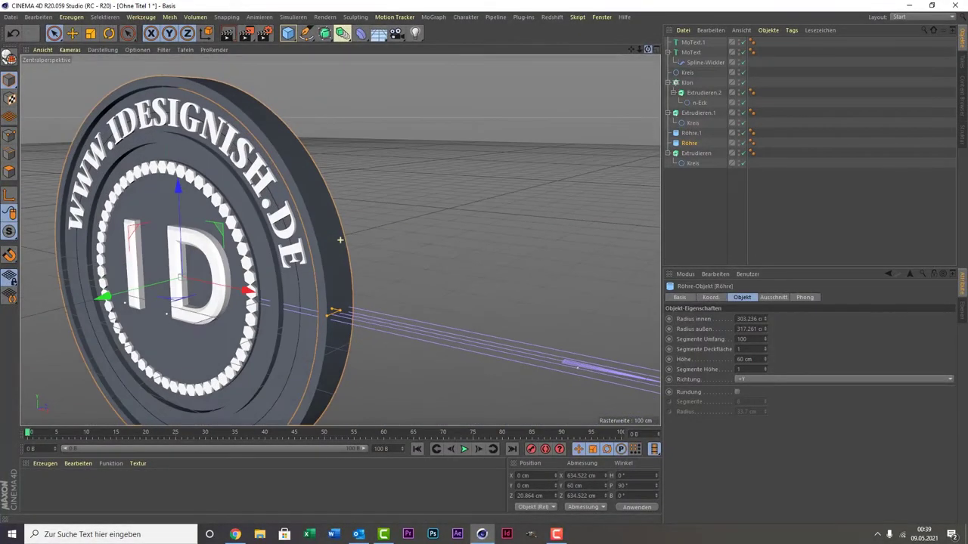
pyautogui.click(214, 163)
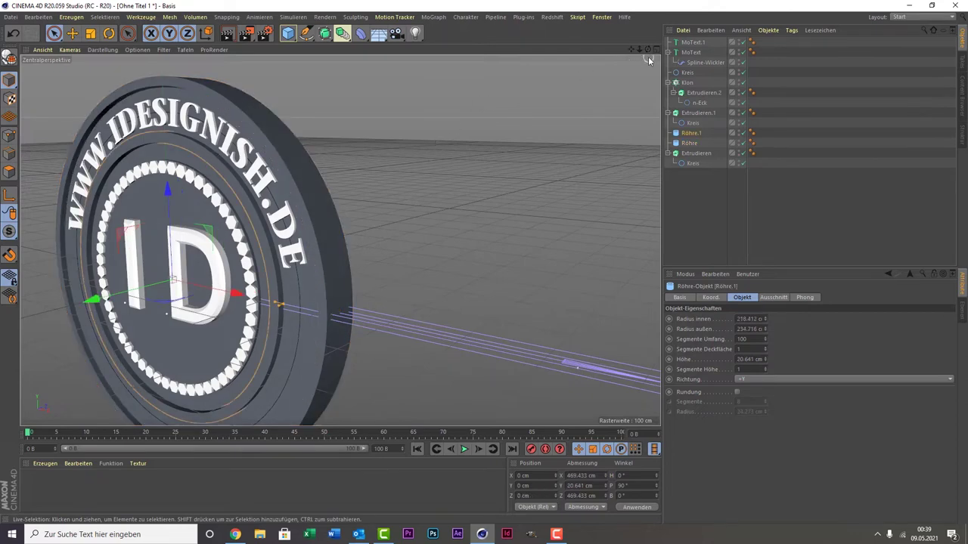
# Step: Set the inner ring Röhre.1's height to 60 cm
pyautogui.moveTo(646, 50); pyautogui.dragTo(454, 50)
pyautogui.hotkey('ctrl', 'shift', 'z')
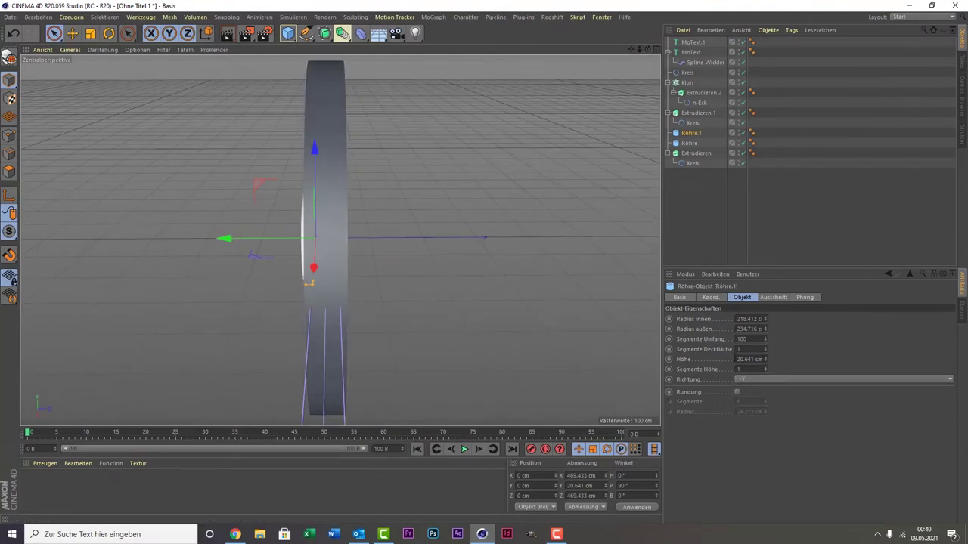
pyautogui.doubleClick(733, 360)
pyautogui.write('0')
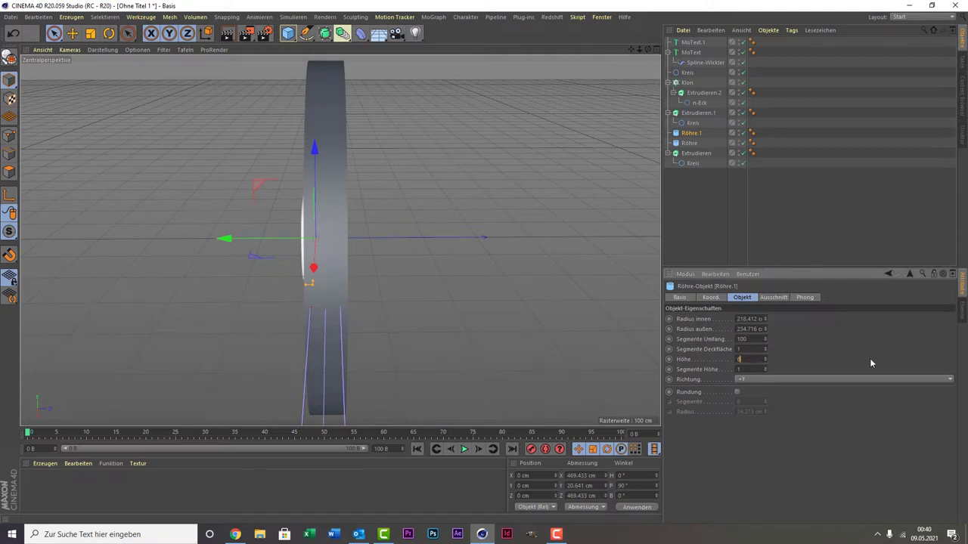
pyautogui.press('Return')
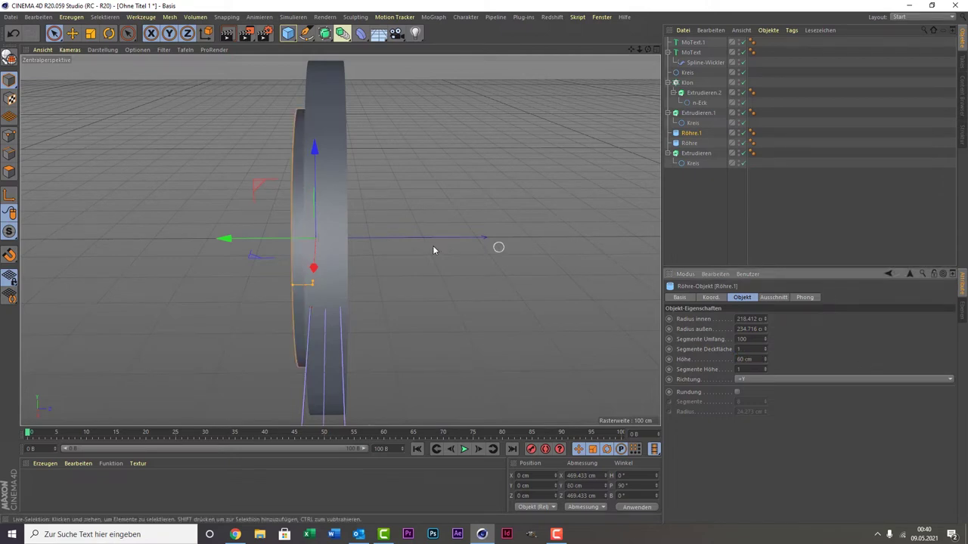
# Step: Move Röhre.1 forward to about 18 cm along Z in the side view
pyautogui.middleClick(272, 233)
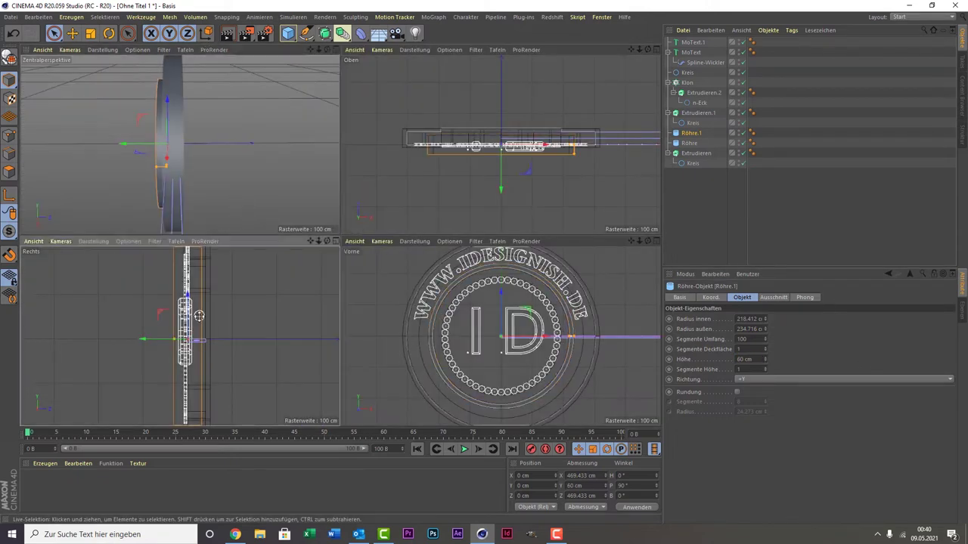
pyautogui.middleClick(200, 318)
pyautogui.moveTo(284, 249); pyautogui.dragTo(292, 249)
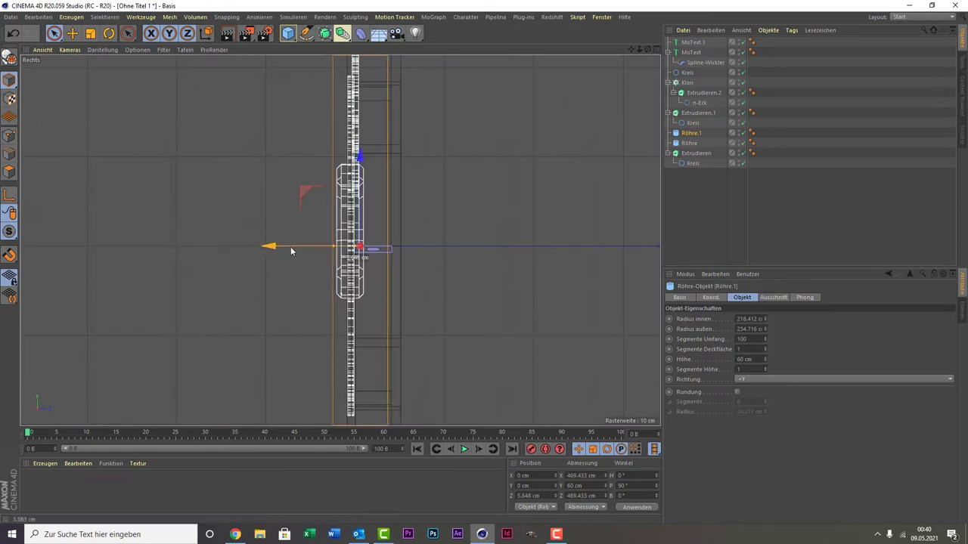
pyautogui.middleClick(255, 186)
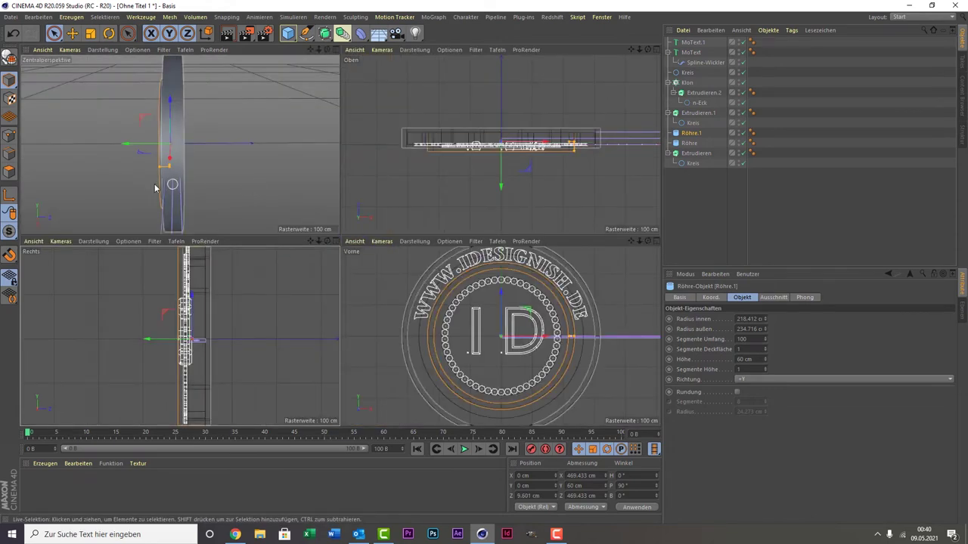
pyautogui.middleClick(256, 186)
pyautogui.keyDown('alt'); pyautogui.moveTo(340, 240); pyautogui.dragTo(341, 240); pyautogui.keyUp('alt')
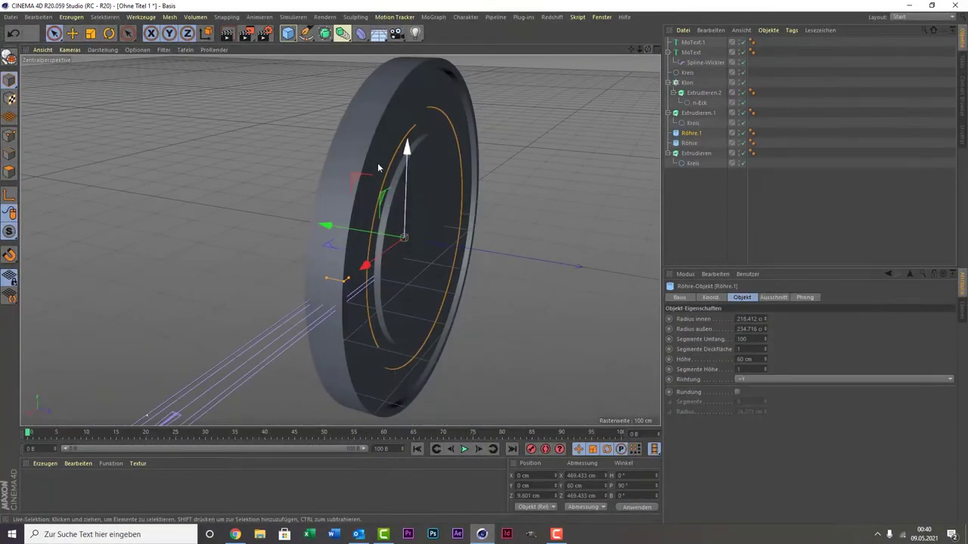
pyautogui.moveTo(337, 226); pyautogui.dragTo(342, 232)
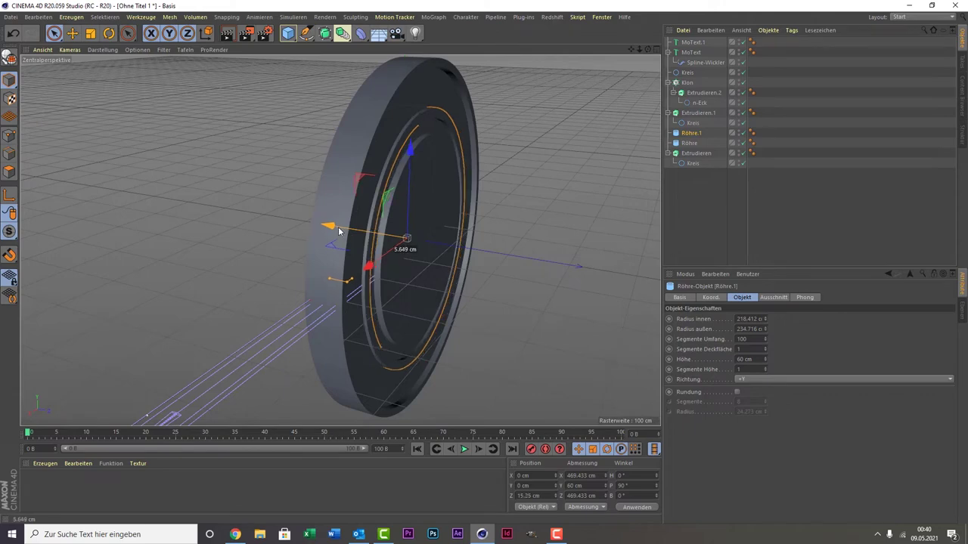
pyautogui.moveTo(343, 232); pyautogui.dragTo(341, 227)
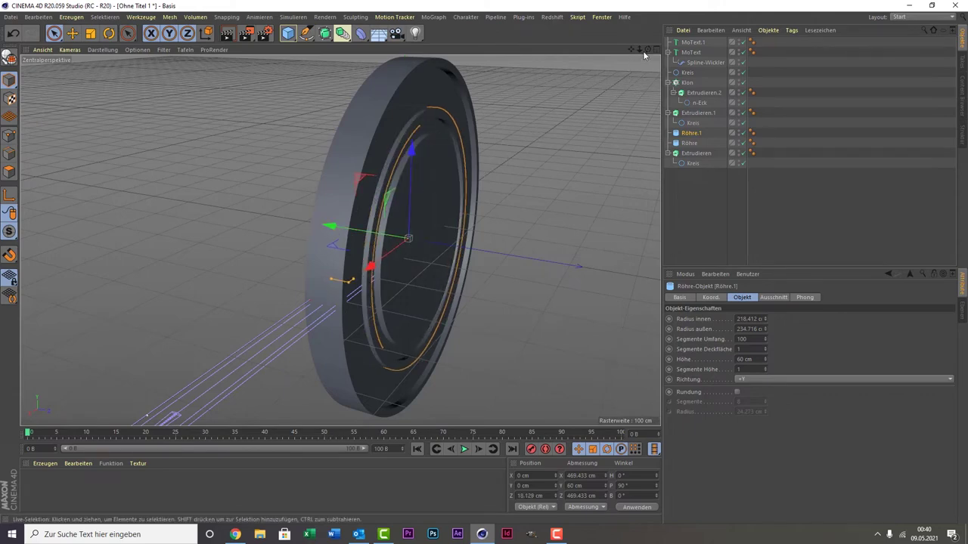
pyautogui.moveTo(647, 50); pyautogui.dragTo(341, 240)
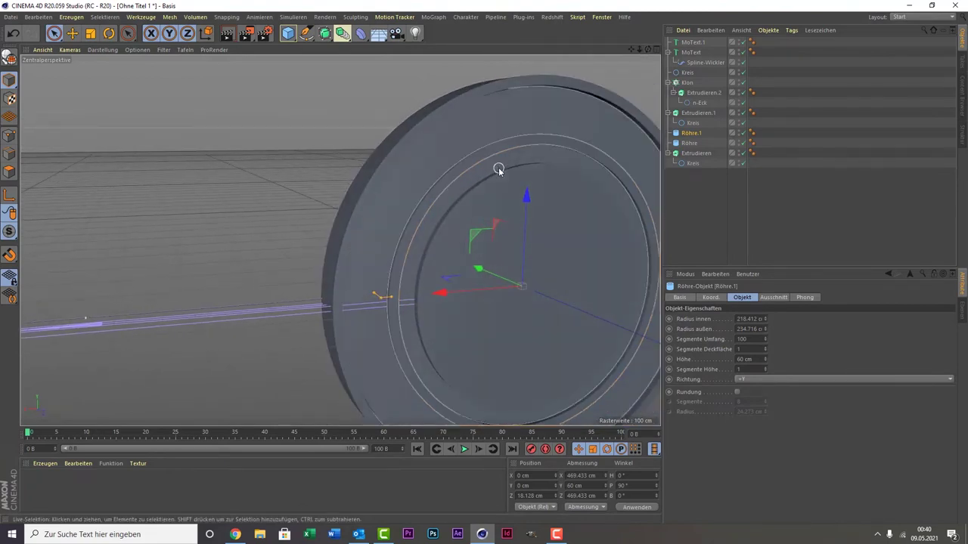
pyautogui.keyDown('alt'); pyautogui.moveTo(579, 164); pyautogui.dragTo(341, 239); pyautogui.keyUp('alt')
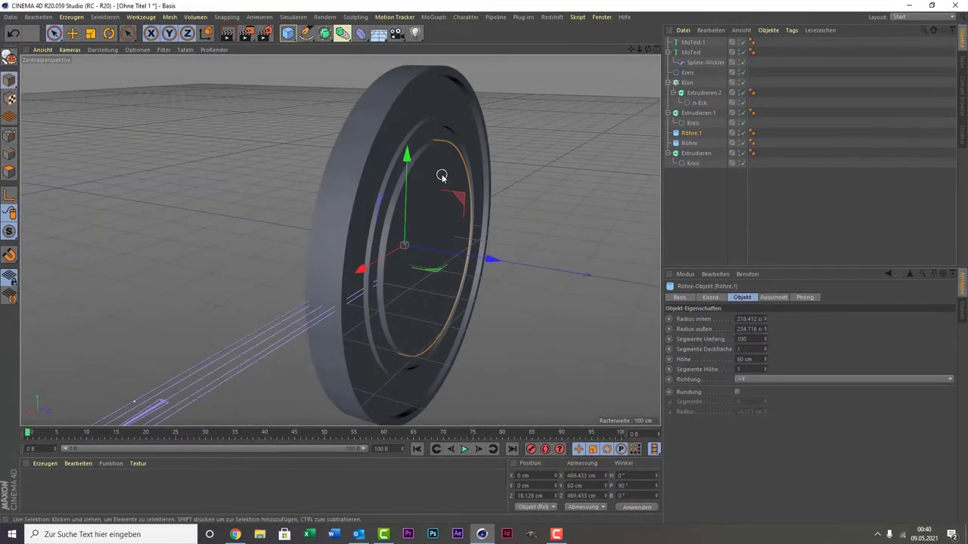
# Step: Try 30 cm and then 40 cm extrusion depths on Extrudieren.1
pyautogui.click(441, 176)
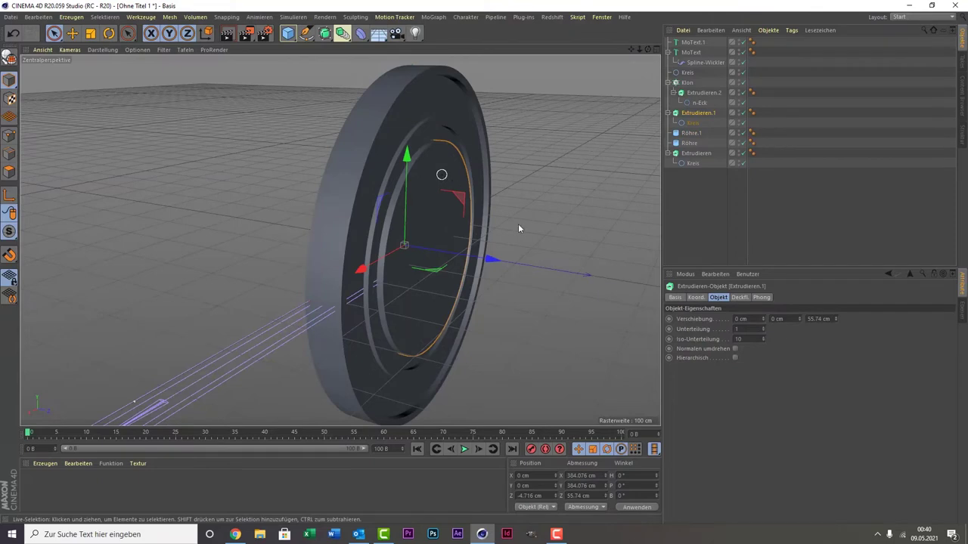
pyautogui.doubleClick(810, 318)
pyautogui.write('30')
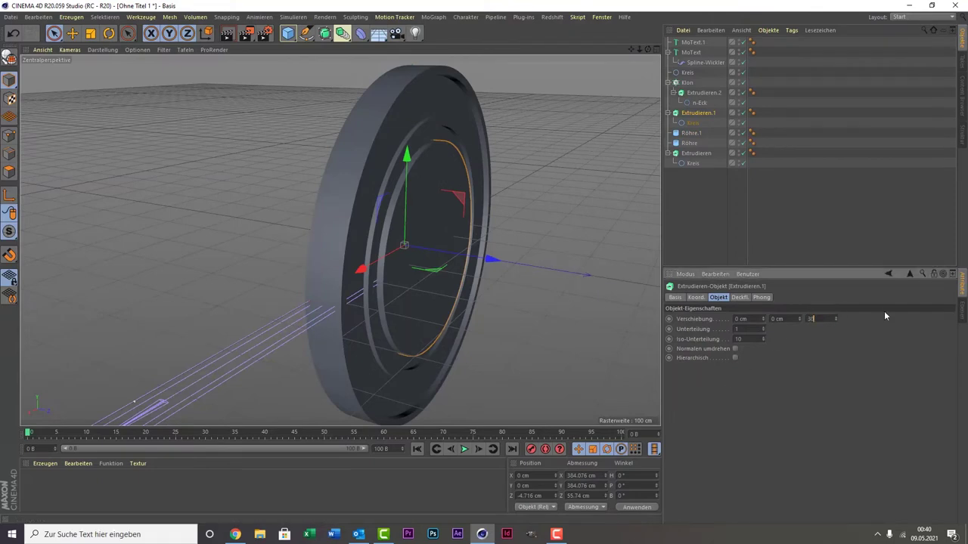
pyautogui.press('Return')
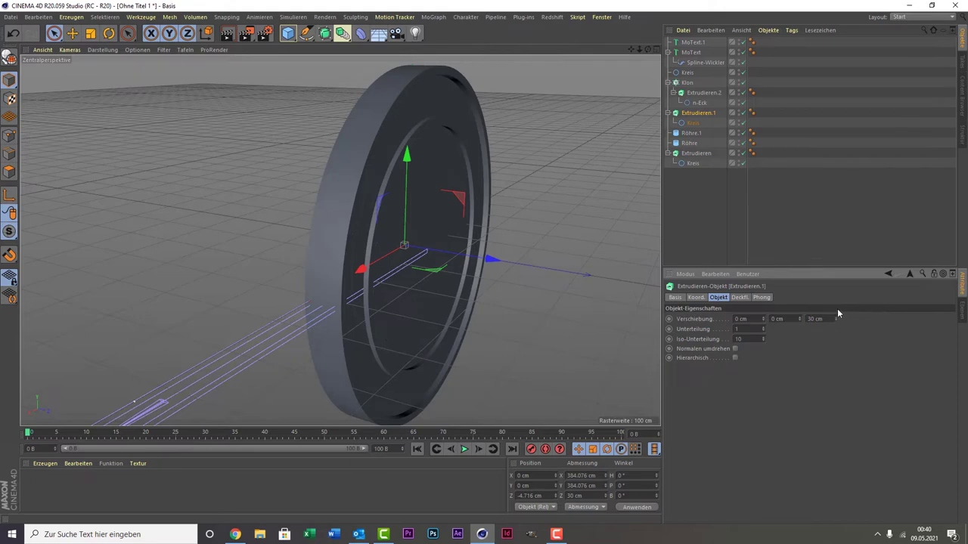
pyautogui.doubleClick(826, 317)
pyautogui.write('40')
pyautogui.press('Return')
# Step: Try 60 cm, then settle Extrudieren.1's Verschiebung Z at 50 cm
pyautogui.doubleClick(824, 319)
pyautogui.write('60')
pyautogui.press('Return')
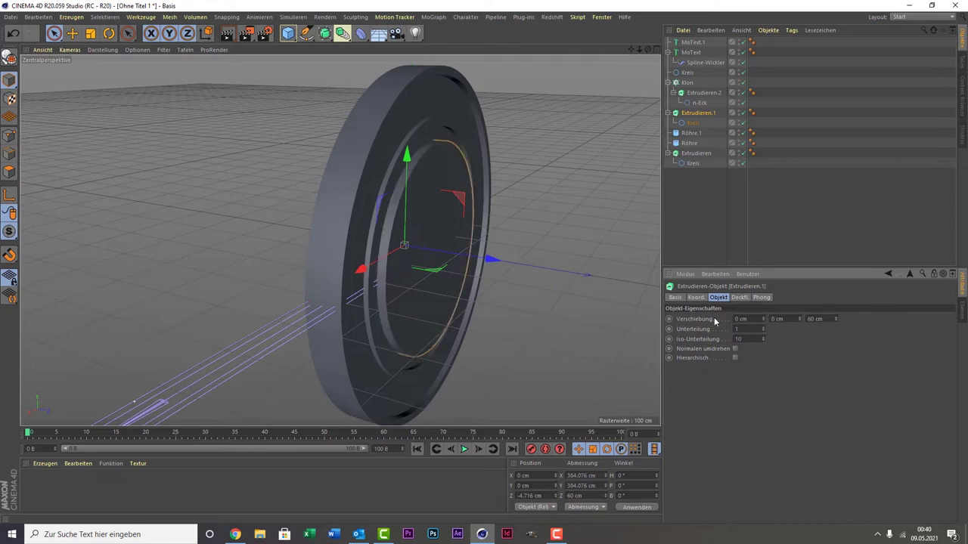
pyautogui.doubleClick(826, 319)
pyautogui.write('50')
pyautogui.press('Return')
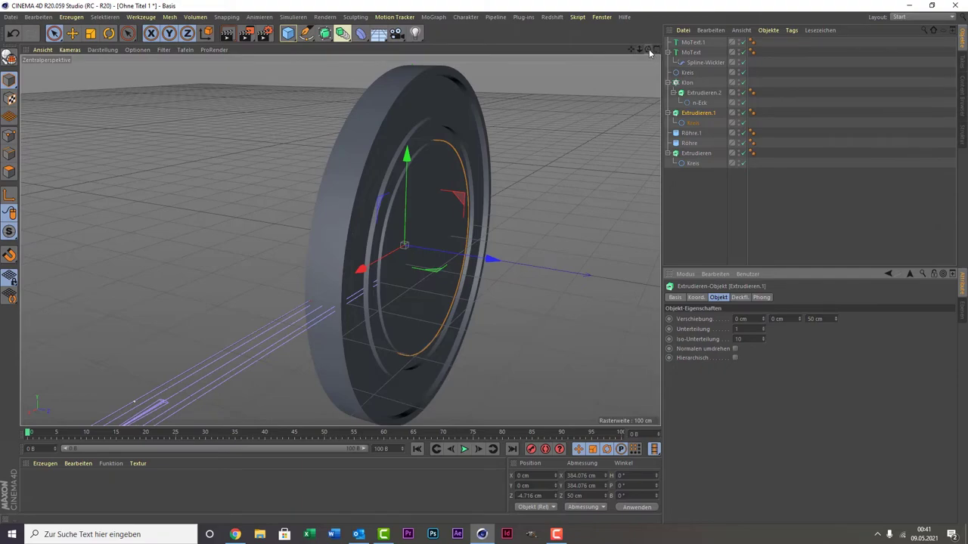
pyautogui.moveTo(647, 49); pyautogui.dragTo(340, 240)
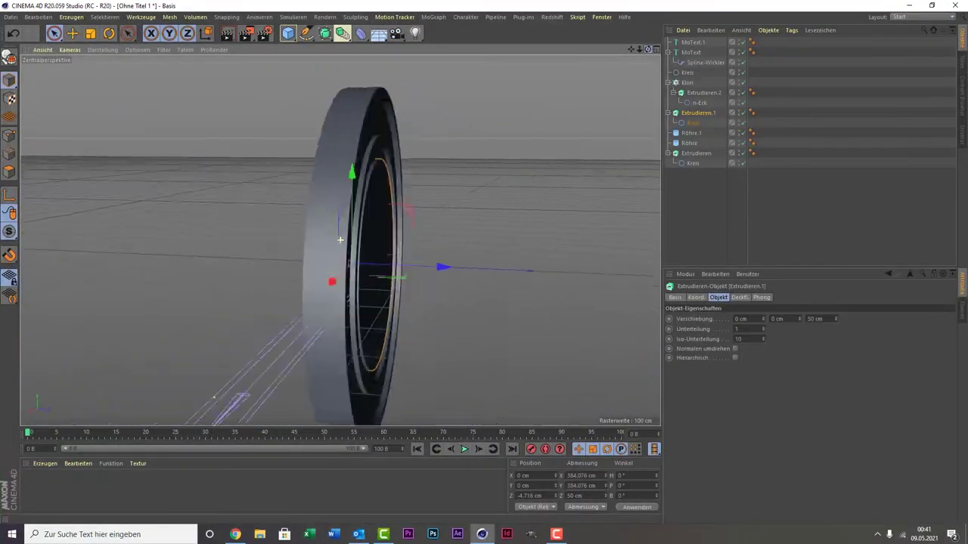
pyautogui.moveTo(340, 241); pyautogui.dragTo(341, 240)
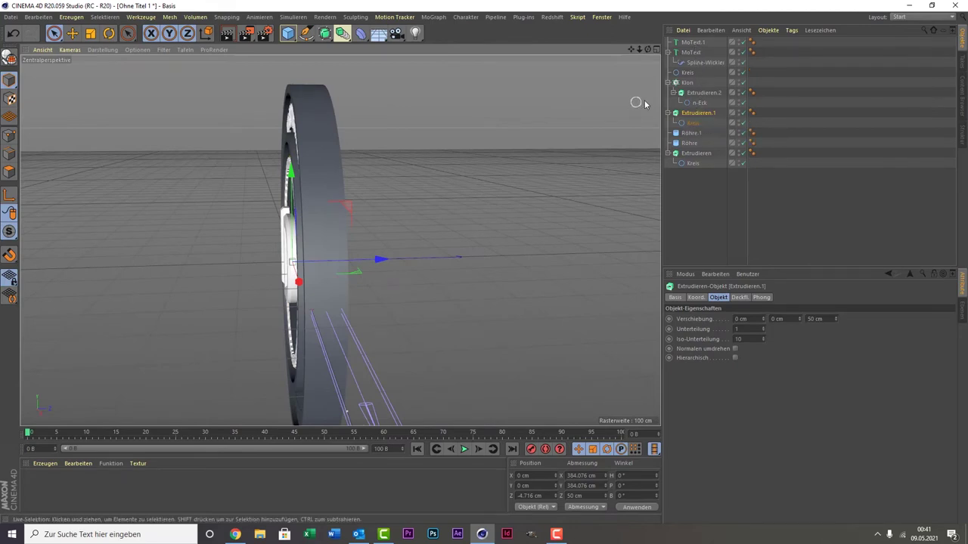
# Step: Test Extrudieren.2 bead ring depths of 60, 30 and 50 cm
pyautogui.click(695, 93)
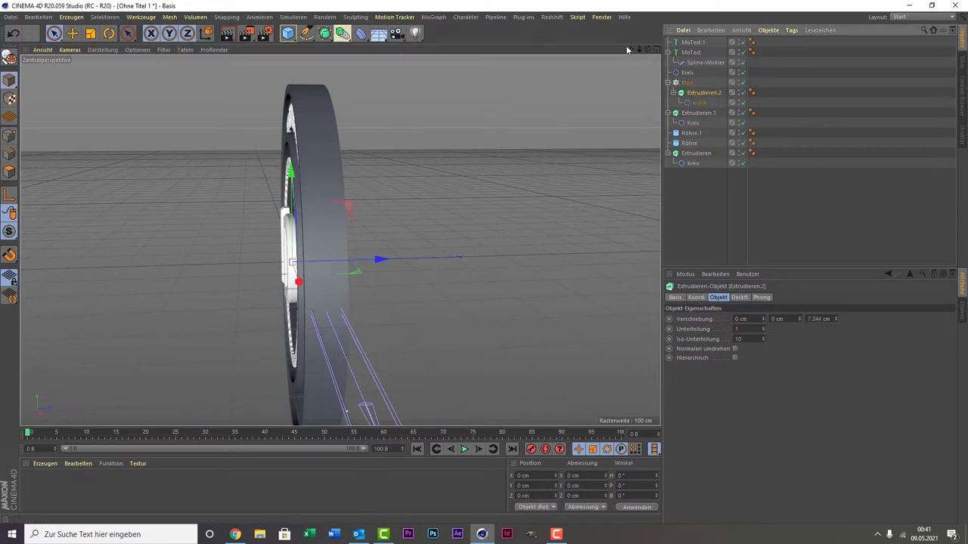
pyautogui.moveTo(631, 50); pyautogui.dragTo(669, 56)
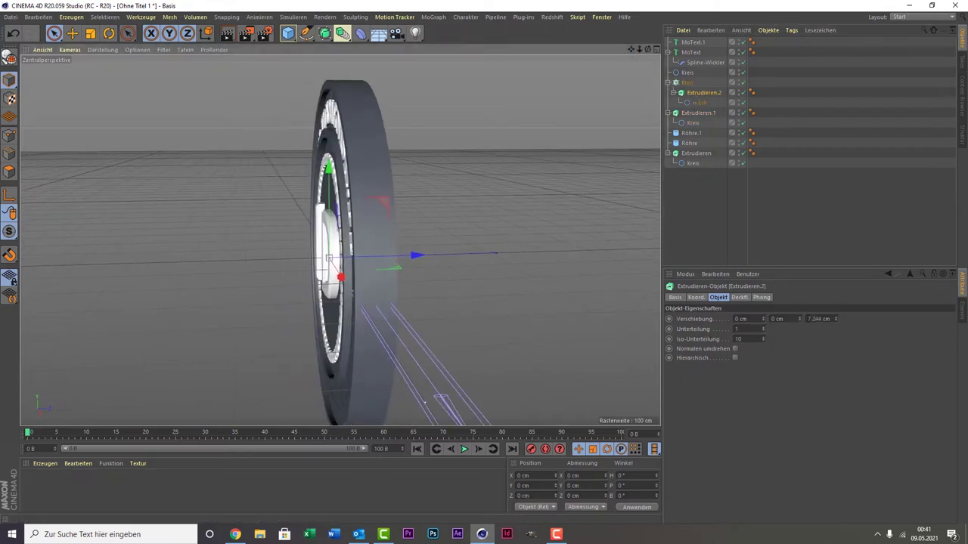
pyautogui.moveTo(807, 318); pyautogui.dragTo(874, 317)
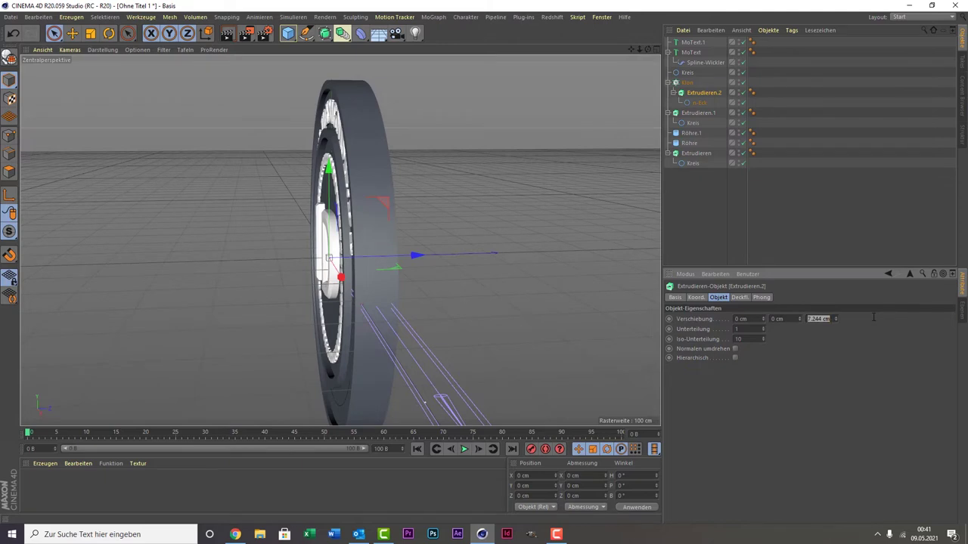
pyautogui.write('20')
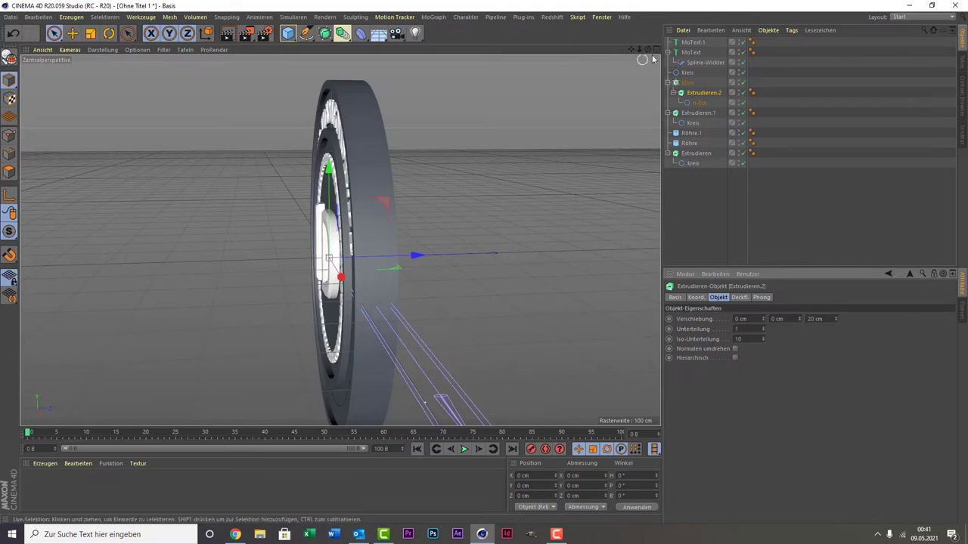
pyautogui.moveTo(647, 49); pyautogui.dragTo(605, 57)
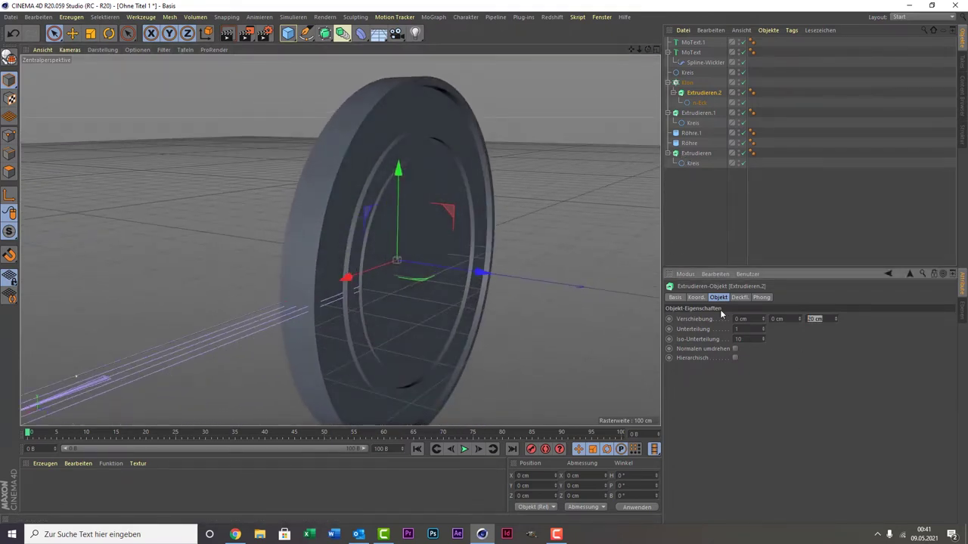
pyautogui.write('60')
pyautogui.press('Return')
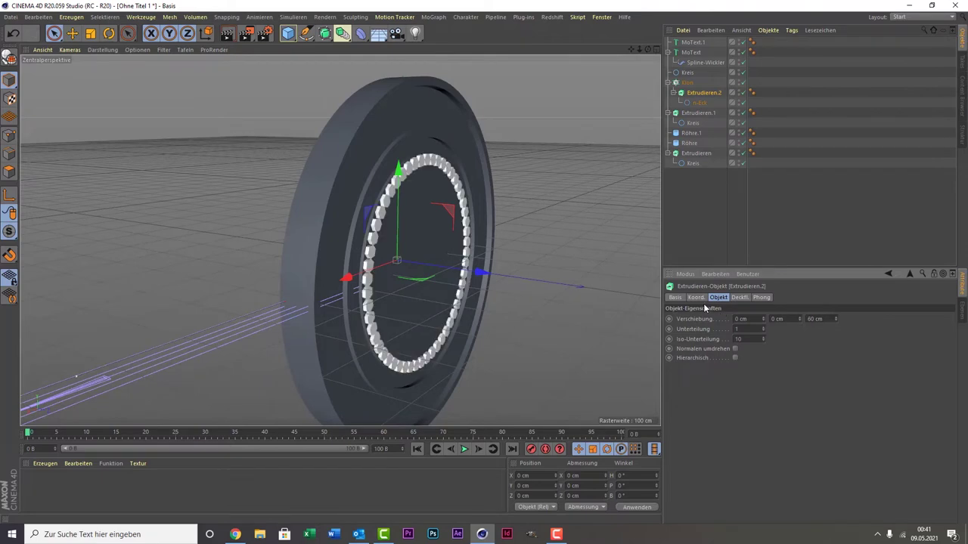
pyautogui.write('30')
pyautogui.press('Return')
pyautogui.write('50')
pyautogui.press('Return')
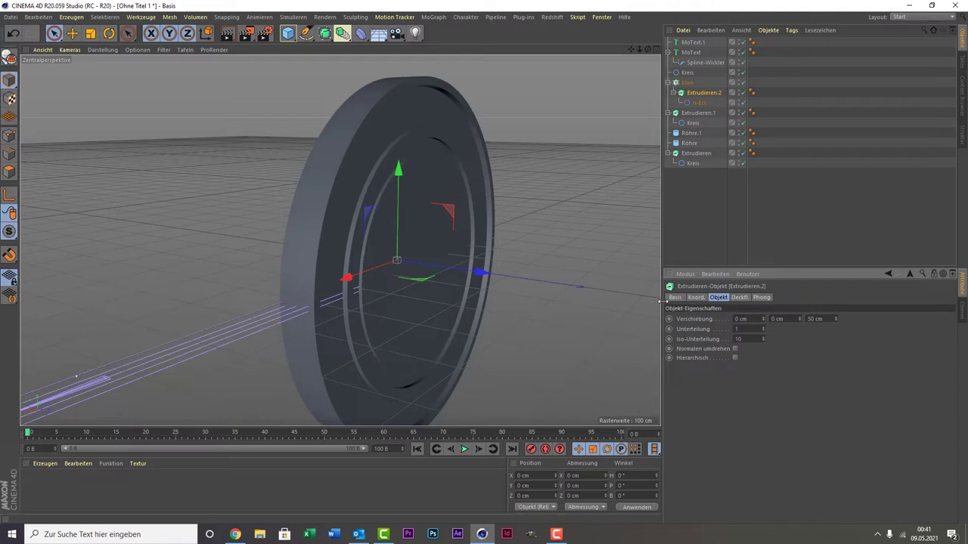
# Step: Test 55 and 60 cm, then settle the bead ring's depth at 58 cm
pyautogui.click(814, 319)
pyautogui.write('55')
pyautogui.press('Return')
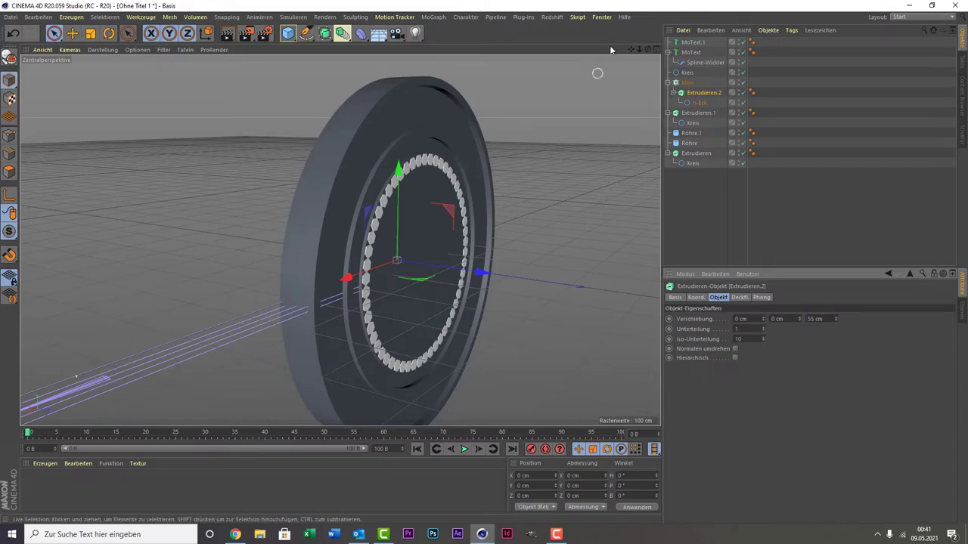
pyautogui.moveTo(648, 48); pyautogui.dragTo(620, 50)
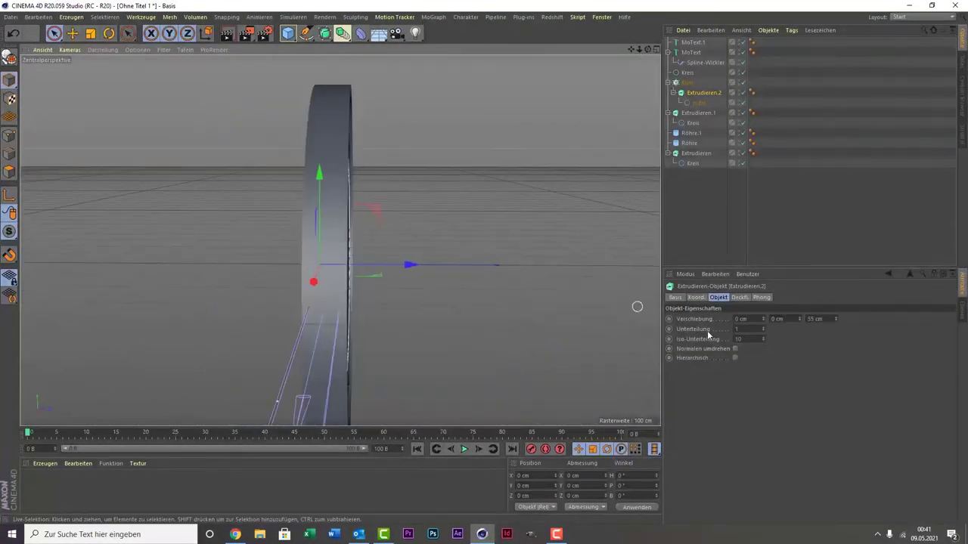
pyautogui.click(817, 318)
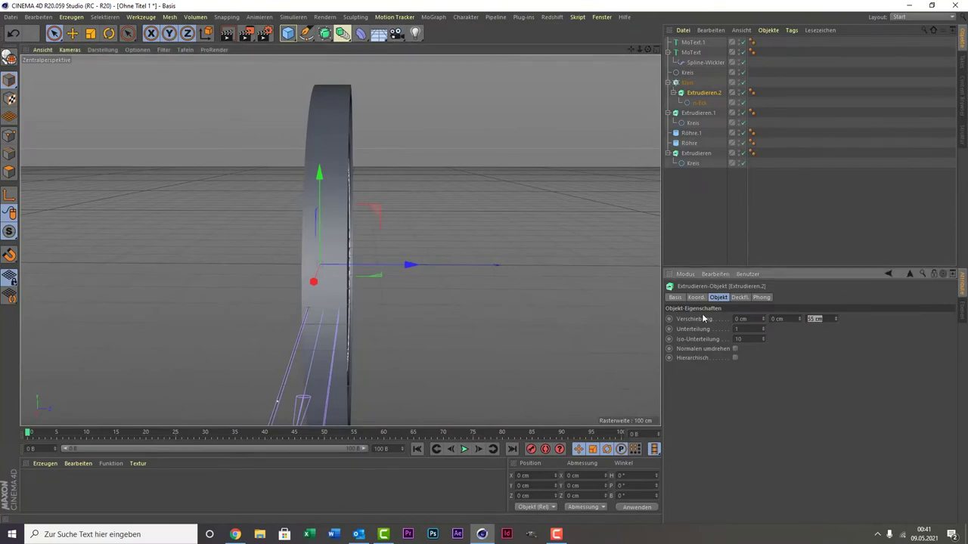
pyautogui.write('60')
pyautogui.press('Return')
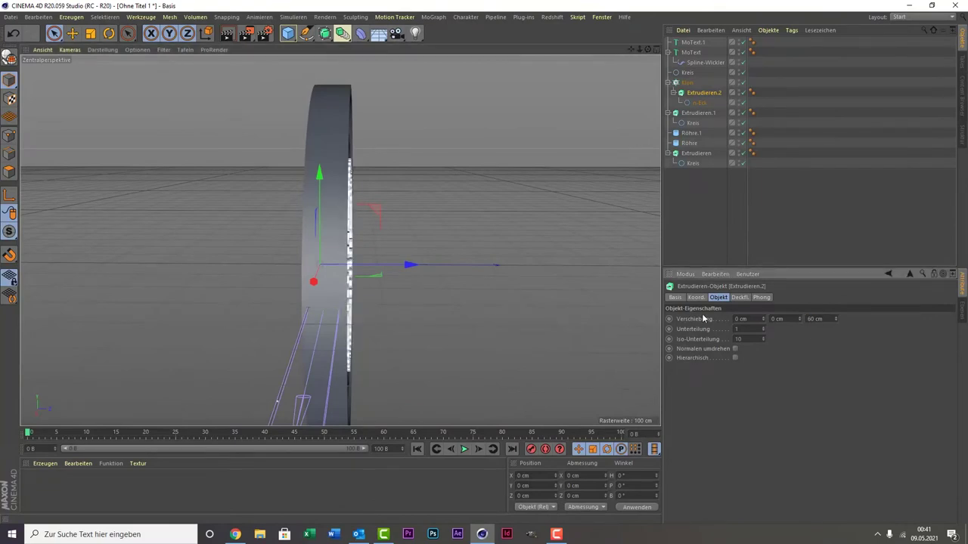
pyautogui.keyDown('alt'); pyautogui.moveTo(521, 182); pyautogui.dragTo(535, 182); pyautogui.keyUp('alt')
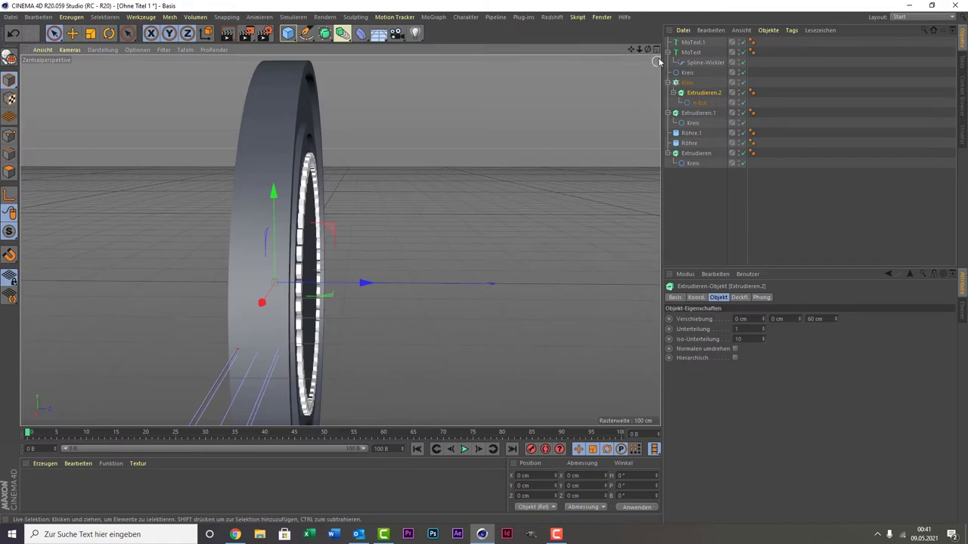
pyautogui.moveTo(645, 48); pyautogui.dragTo(340, 240)
pyautogui.click(815, 319)
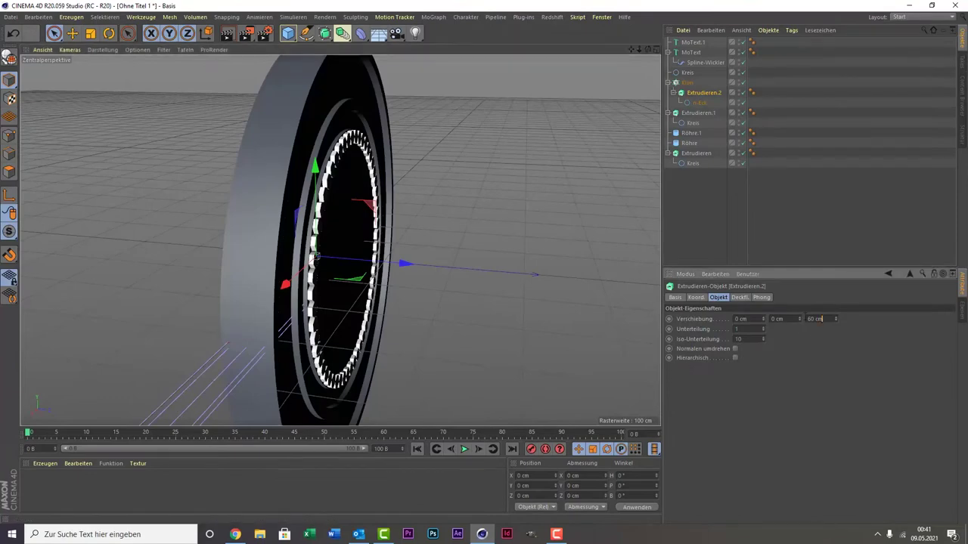
pyautogui.write('50')
pyautogui.press('Return')
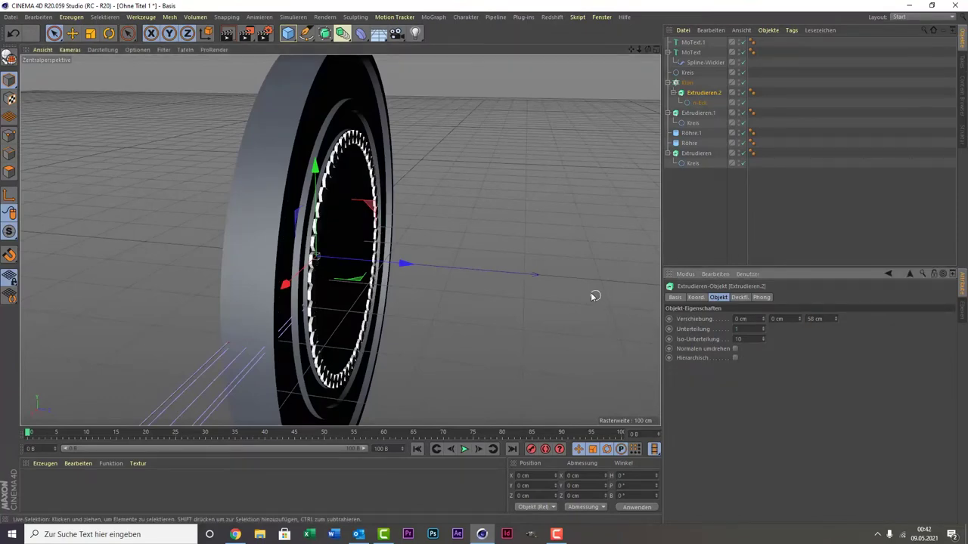
pyautogui.moveTo(652, 51); pyautogui.dragTo(648, 50)
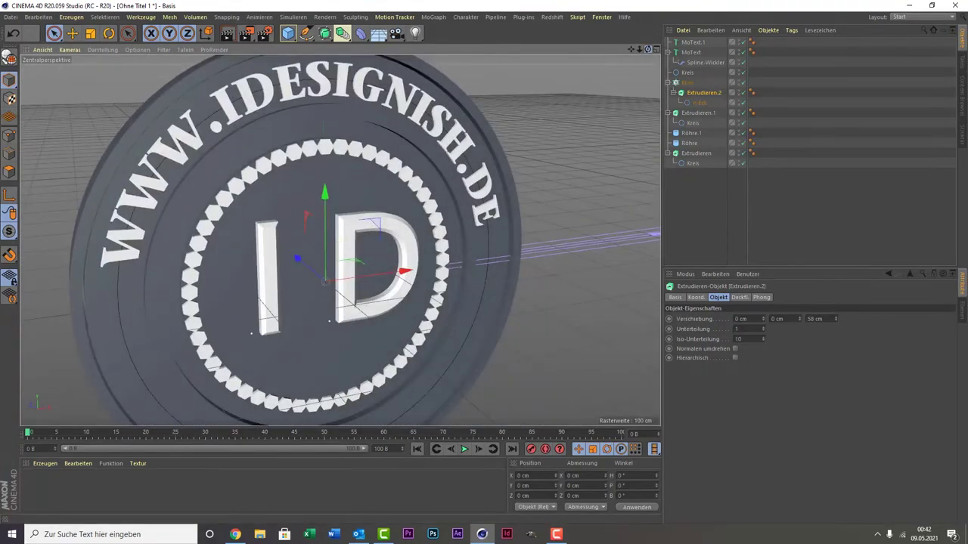
# Step: Test moving the ID text along Z, undo it, and paste a copy as MoText.2
pyautogui.moveTo(648, 49); pyautogui.dragTo(647, 49)
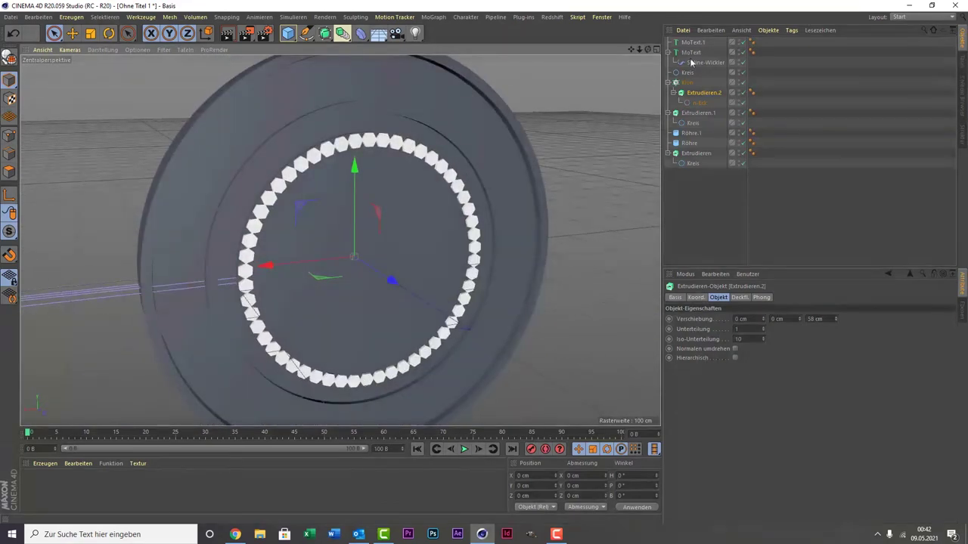
pyautogui.click(691, 52)
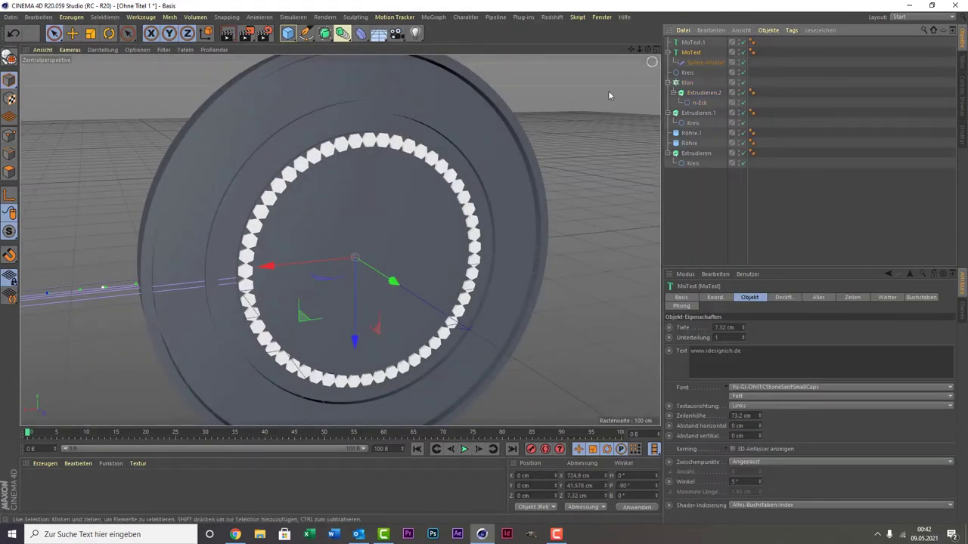
pyautogui.click(693, 43)
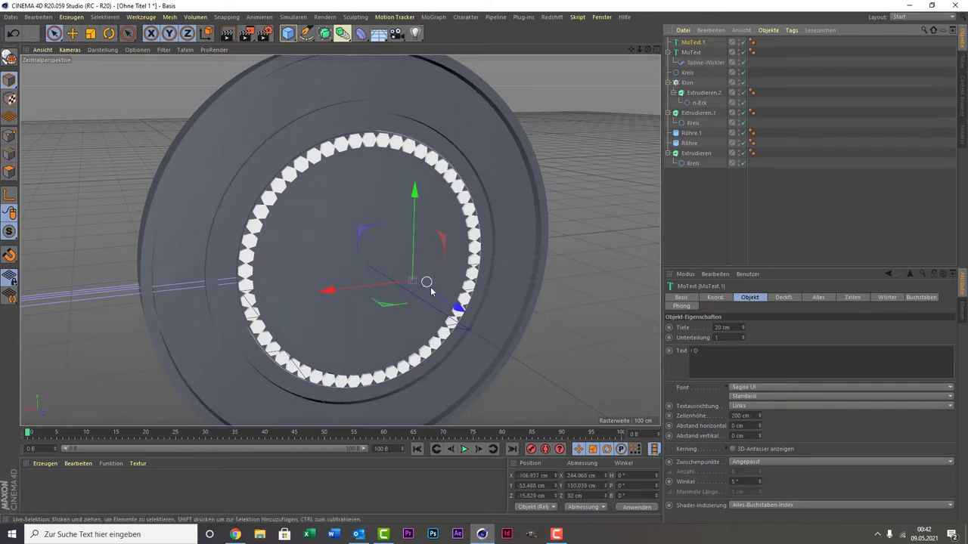
pyautogui.moveTo(432, 298); pyautogui.dragTo(457, 342)
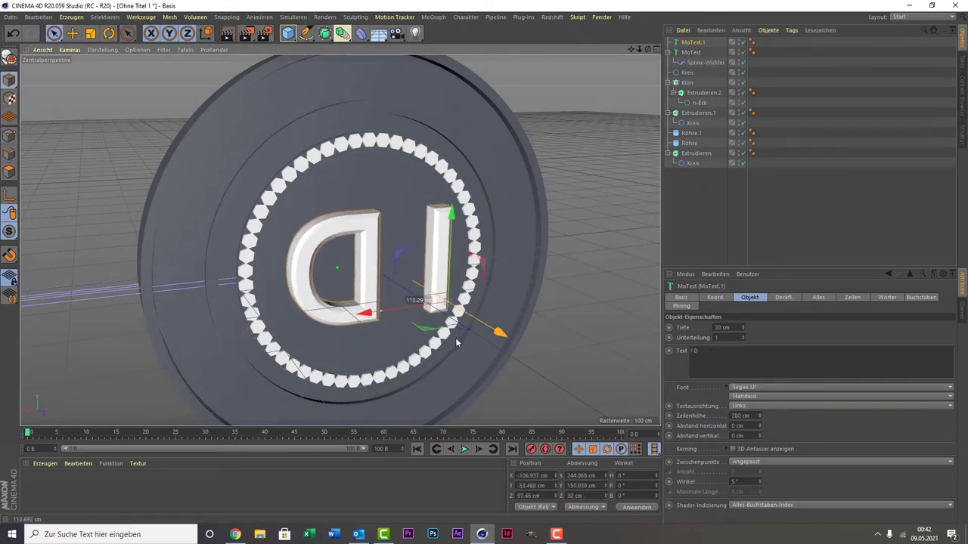
pyautogui.moveTo(456, 342); pyautogui.dragTo(438, 304)
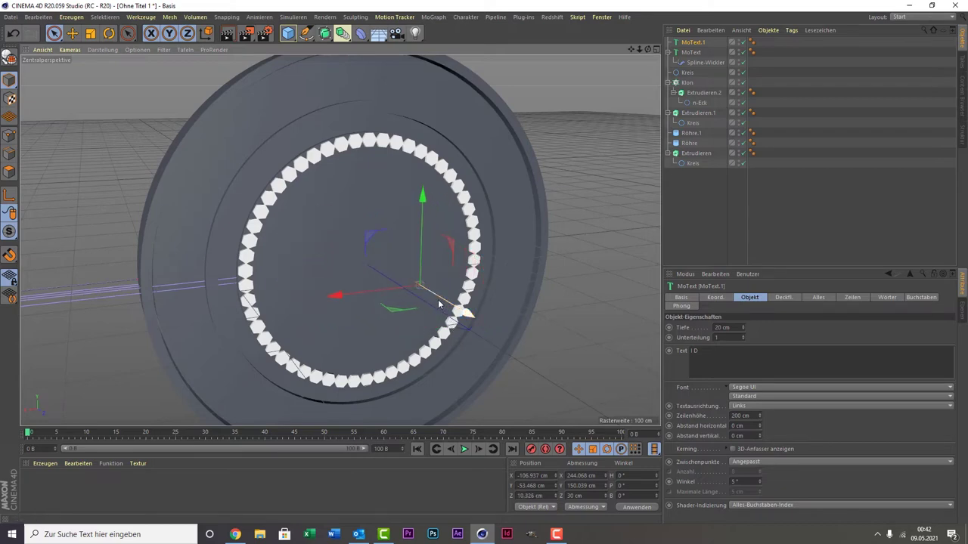
pyautogui.hotkey('ctrl', 'z')
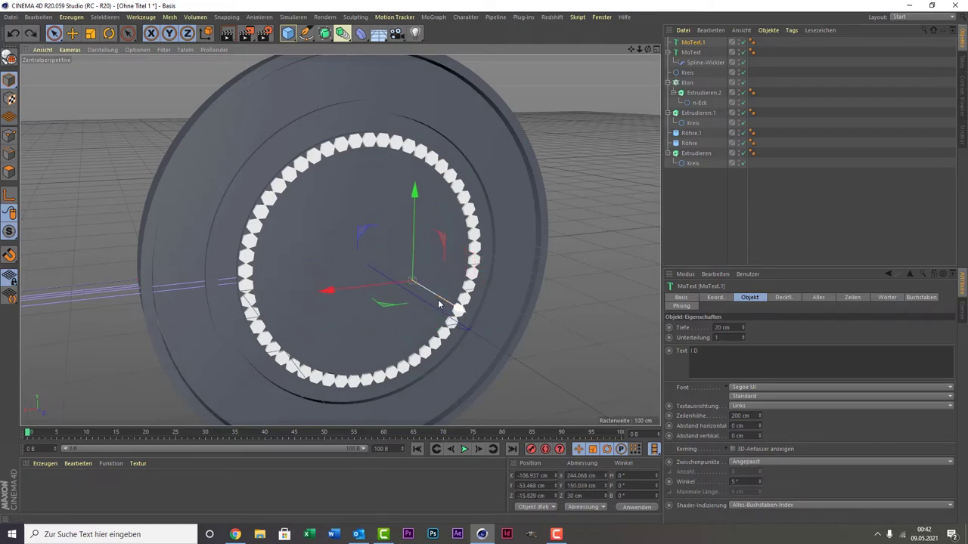
pyautogui.hotkey('ctrl', 'v')
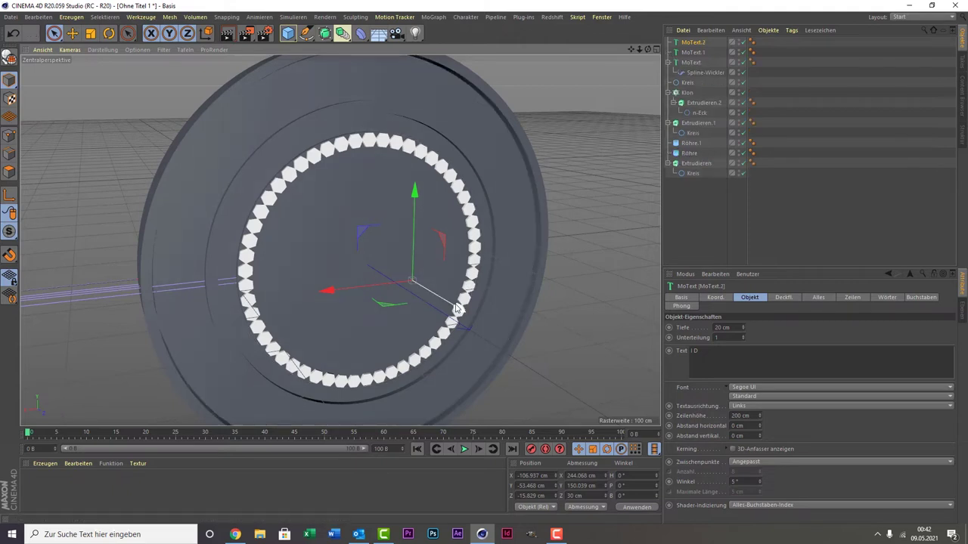
# Step: Move the ID copy forward, then try a 180° rotation and undo it
pyautogui.moveTo(456, 310); pyautogui.dragTo(470, 321)
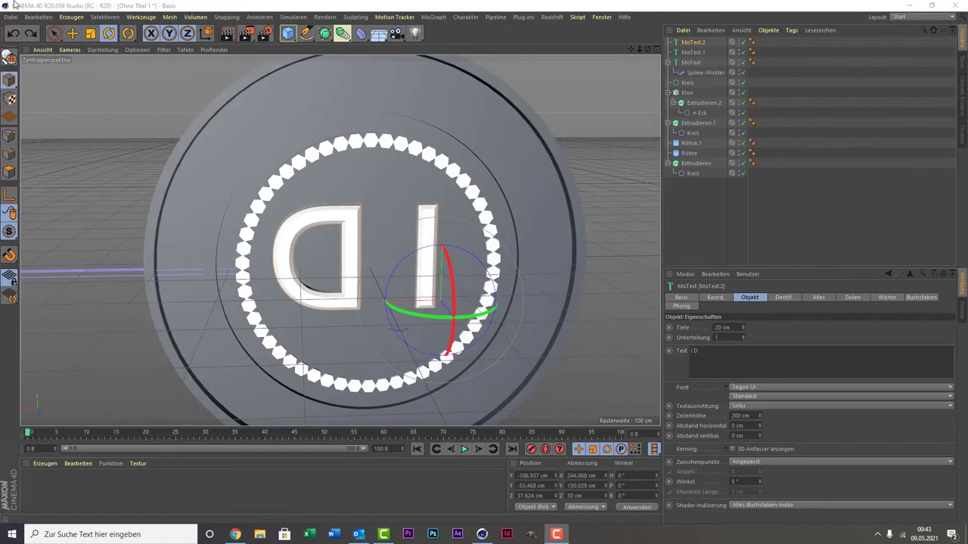
pyautogui.click(53, 32)
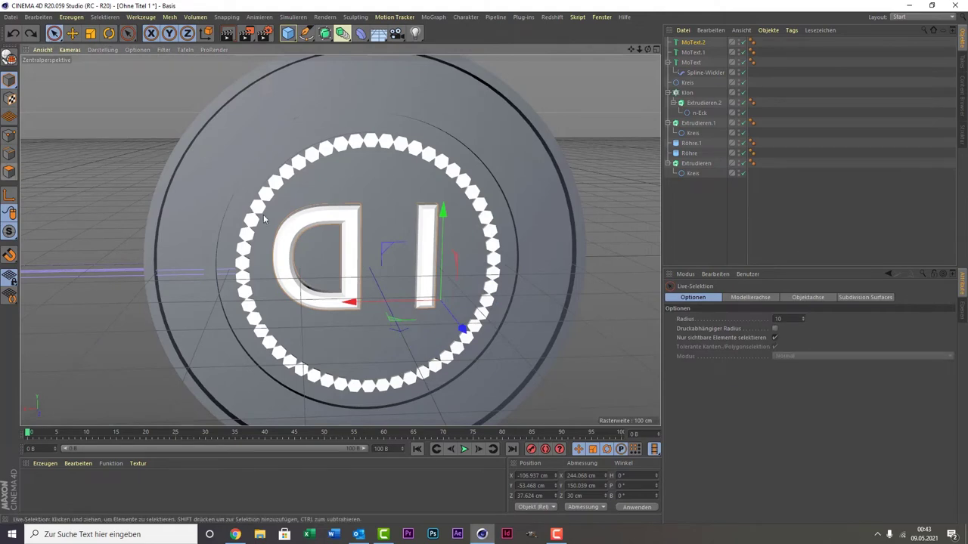
pyautogui.click(621, 485)
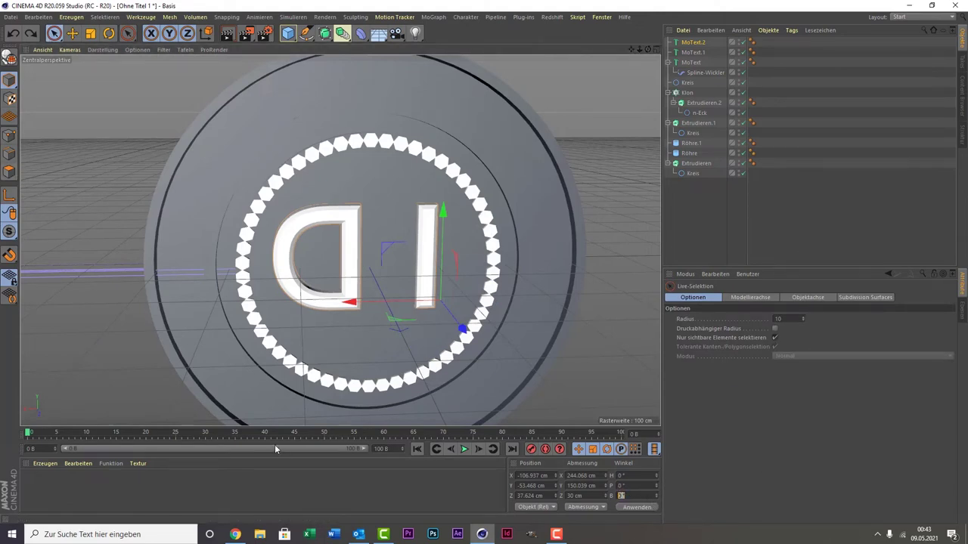
pyautogui.write('80')
pyautogui.press('Return')
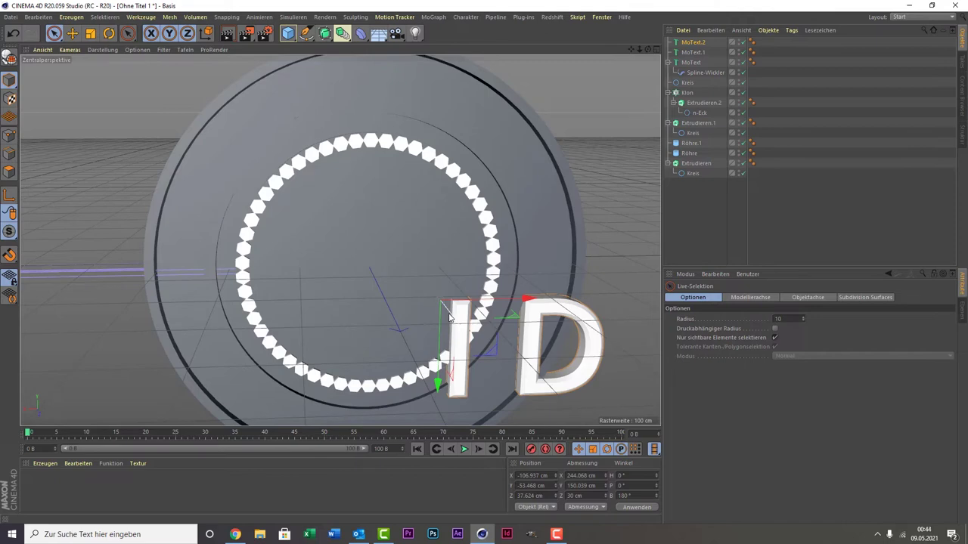
pyautogui.hotkey('ctrl', 'z')
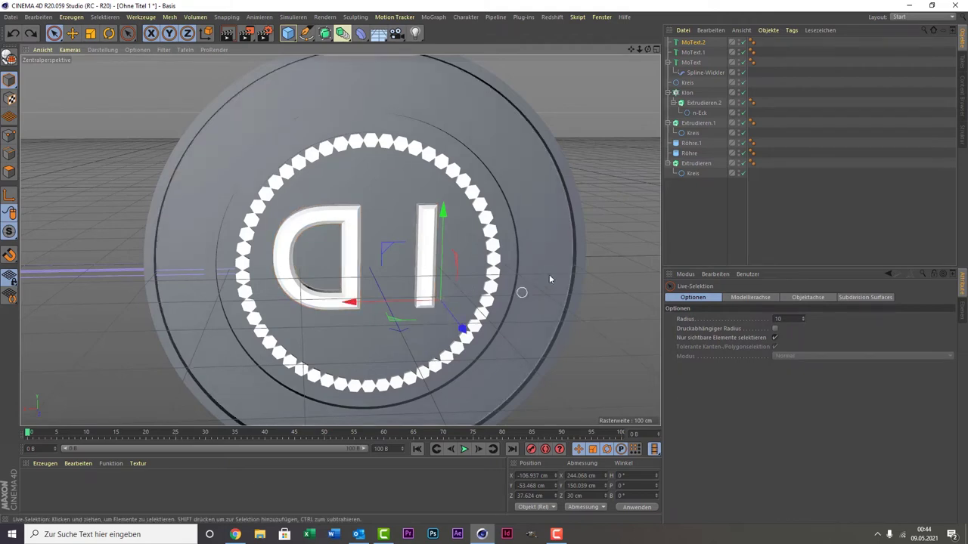
# Step: In the maximised Front view, test moving the ID copy and undo it
pyautogui.middleClick(188, 266)
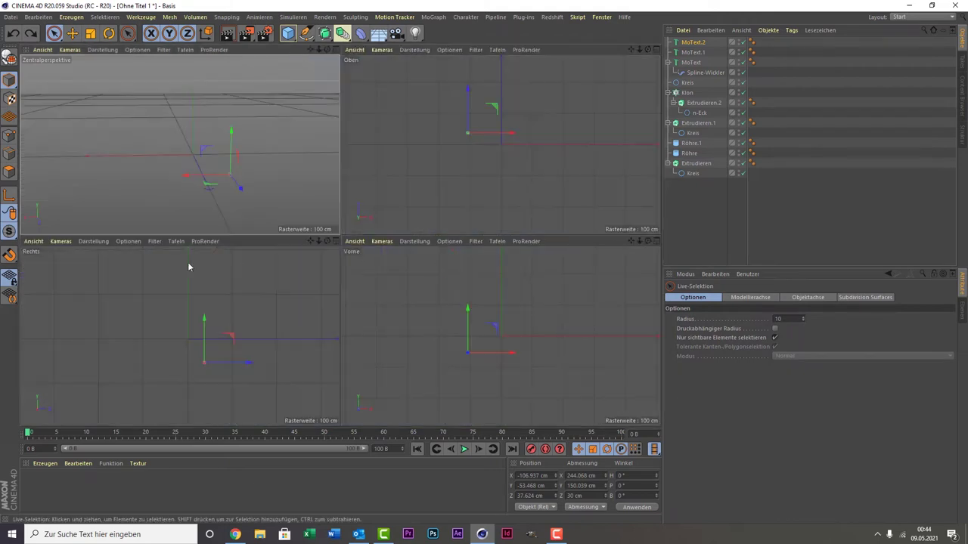
pyautogui.middleClick(477, 368)
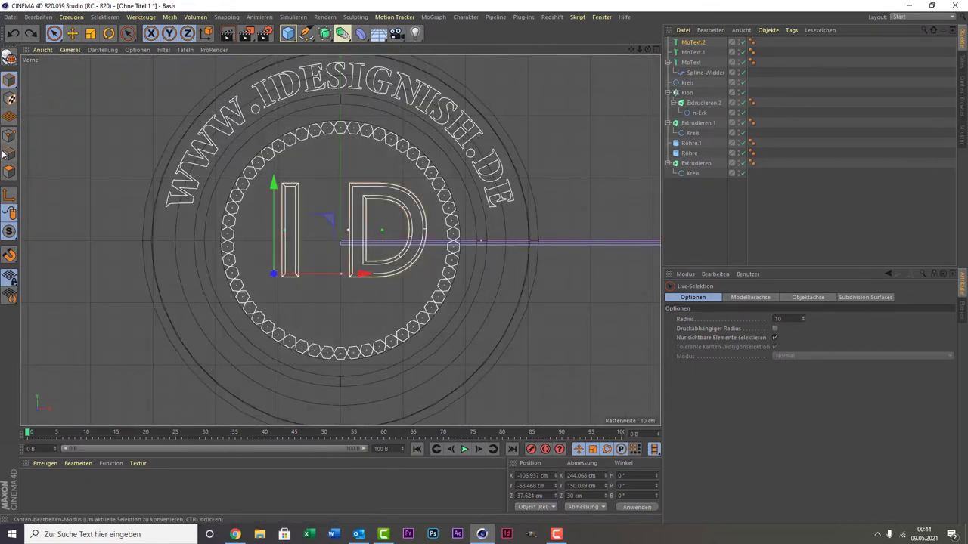
pyautogui.click(8, 193)
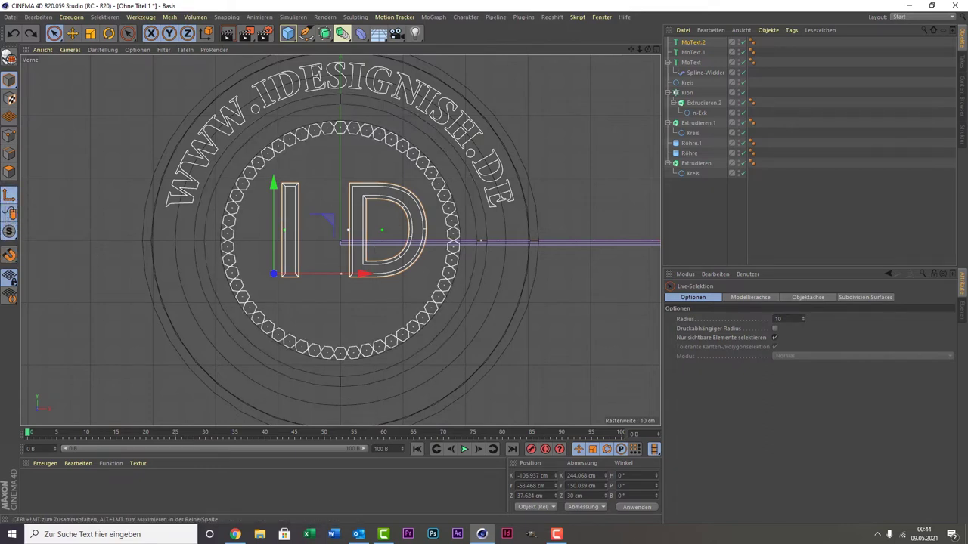
pyautogui.press('F10')
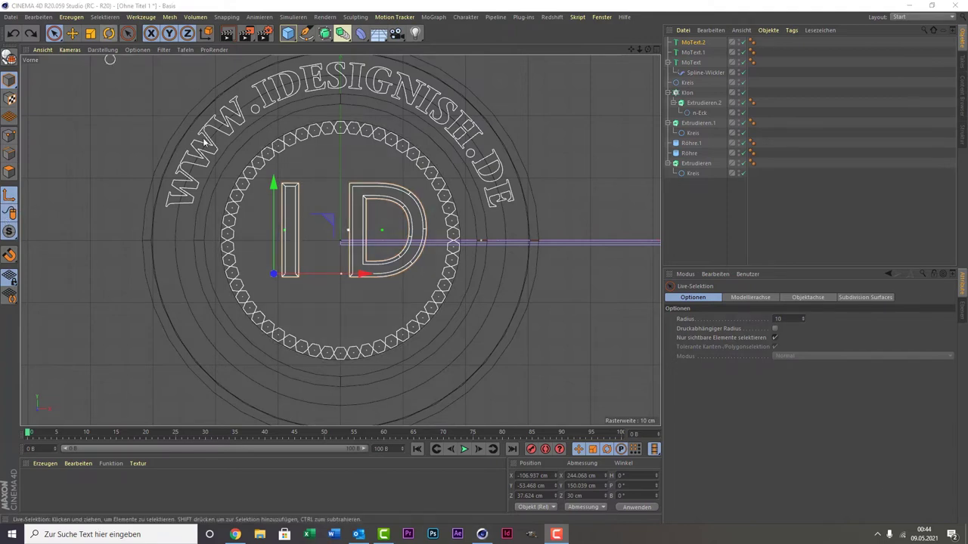
pyautogui.moveTo(306, 274); pyautogui.dragTo(331, 280)
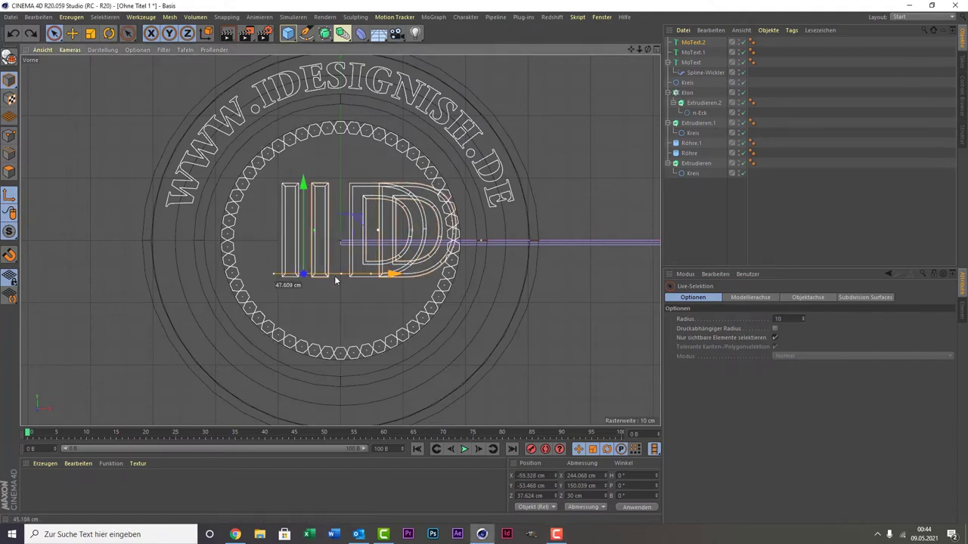
pyautogui.hotkey('ctrl', 'z')
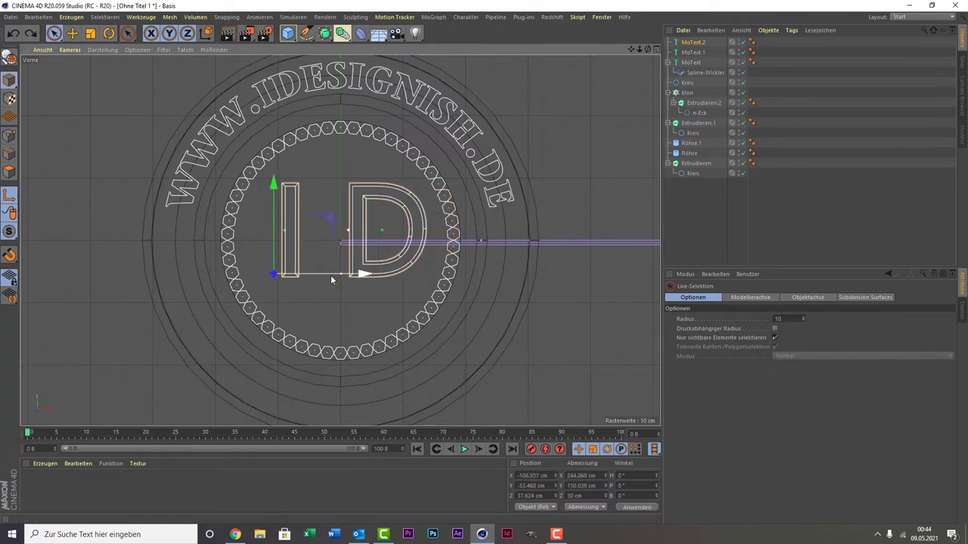
# Step: Shift MoText.2's axis to the right, then return to the perspective view
pyautogui.click(8, 198)
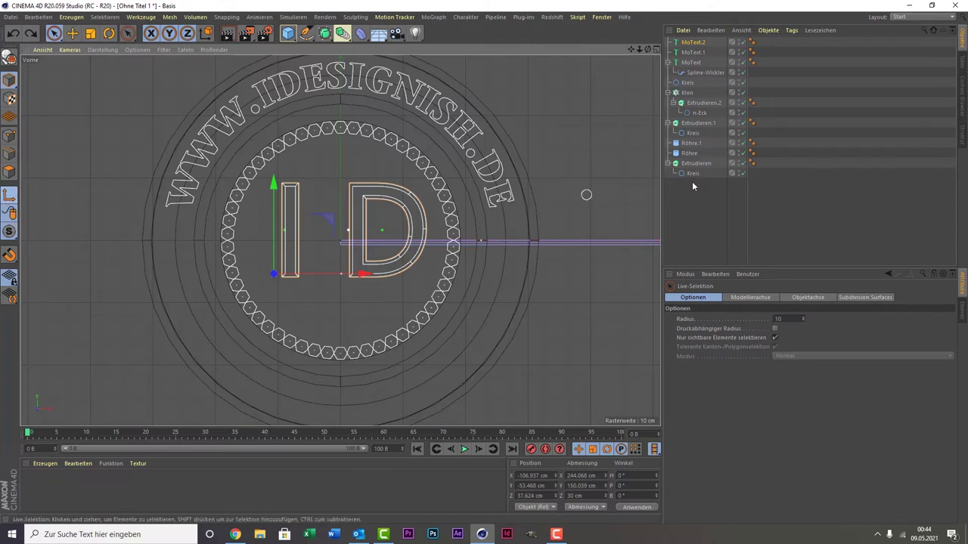
pyautogui.click(691, 43)
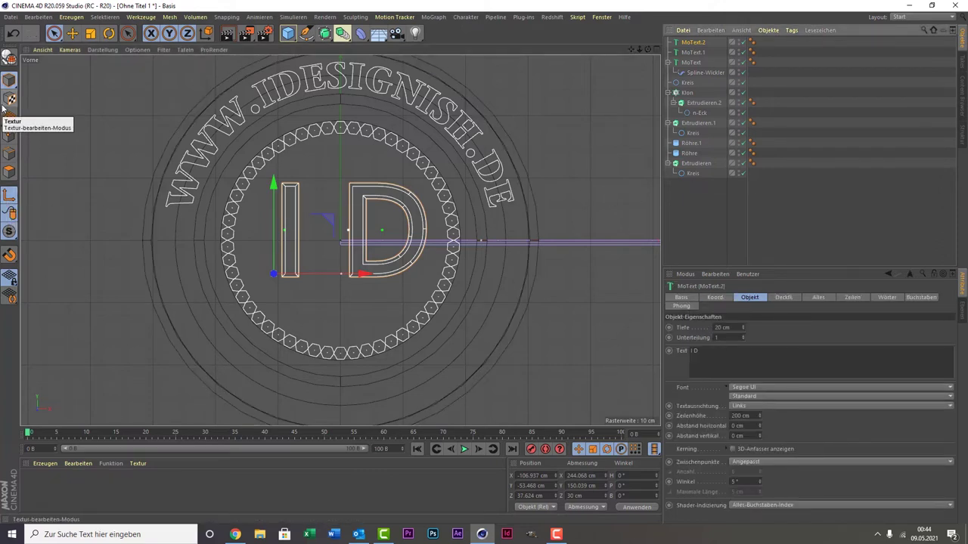
pyautogui.click(8, 103)
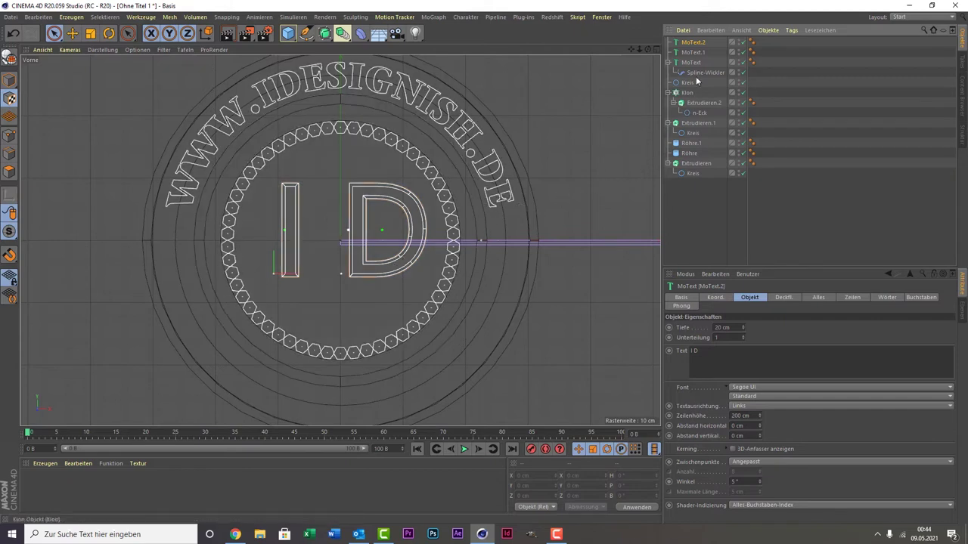
pyautogui.click(8, 197)
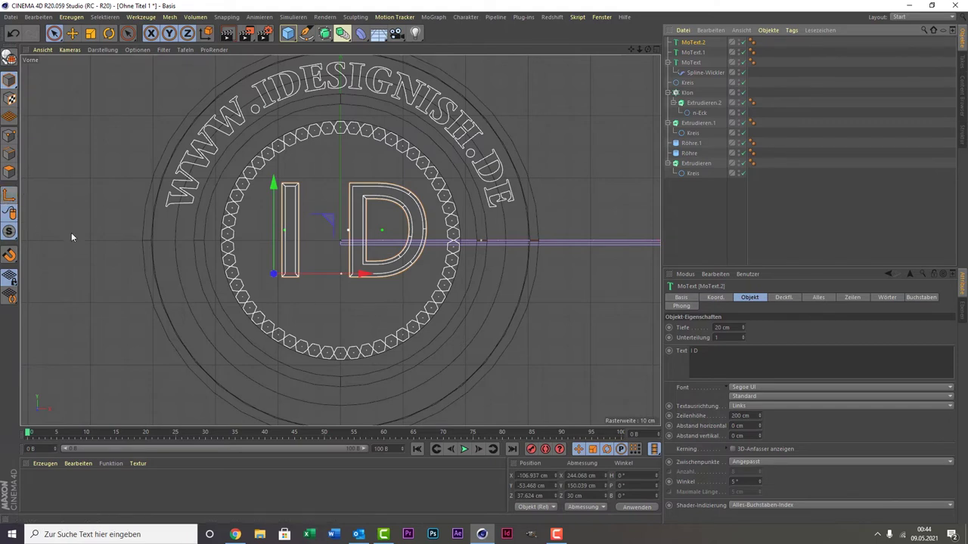
pyautogui.moveTo(338, 276); pyautogui.dragTo(345, 279)
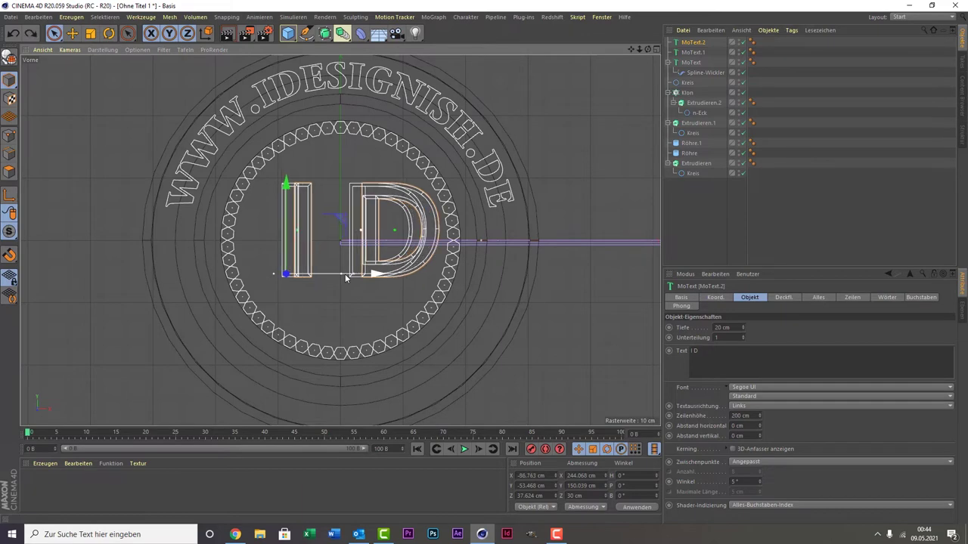
pyautogui.middleClick(314, 244)
pyautogui.middleClick(227, 205)
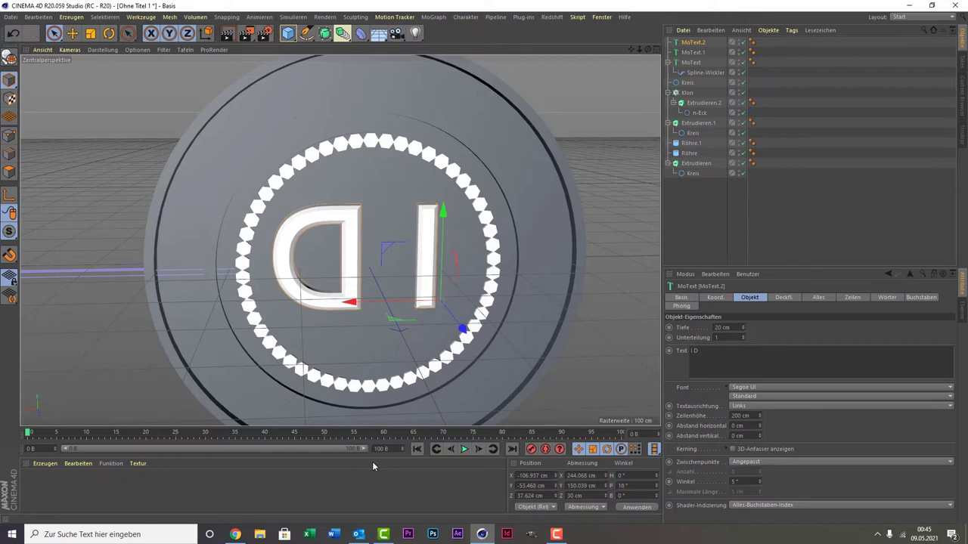
# Step: Rotate MoText.2 180° on B so the ID lettering reads correctly
pyautogui.press('Return')
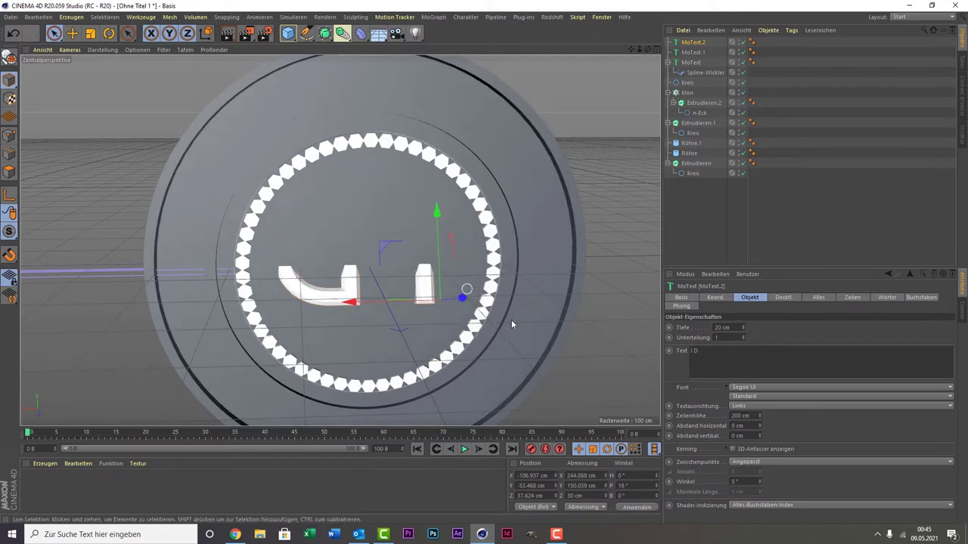
pyautogui.hotkey('ctrl', 'z')
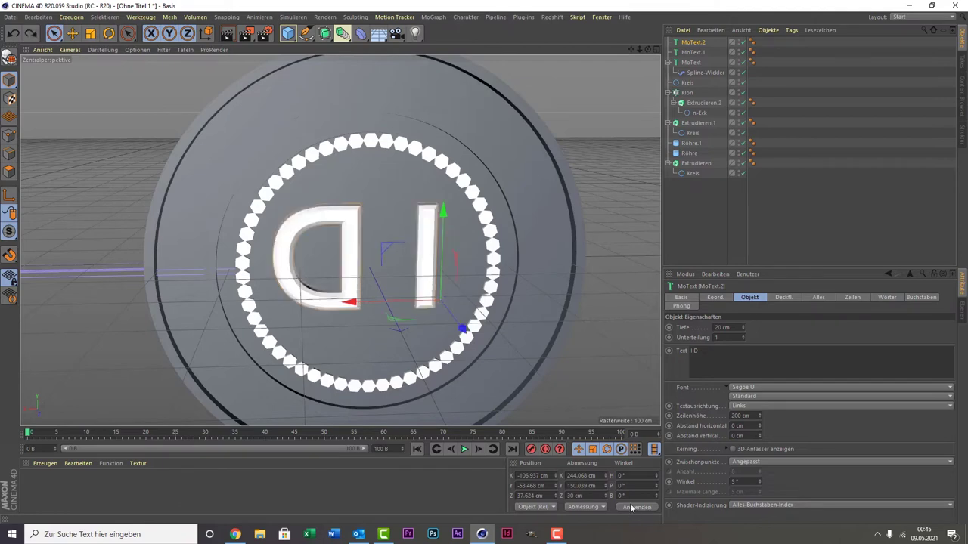
pyautogui.write('80')
pyautogui.press('Return')
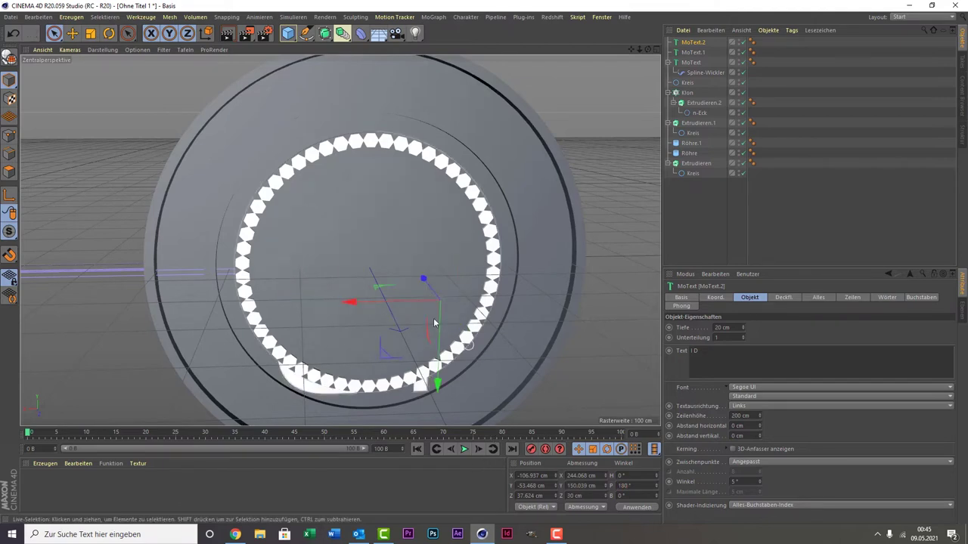
# Step: Test Z moves on the flipped text, undoing them while keeping the 180° flip
pyautogui.moveTo(423, 279); pyautogui.dragTo(431, 297)
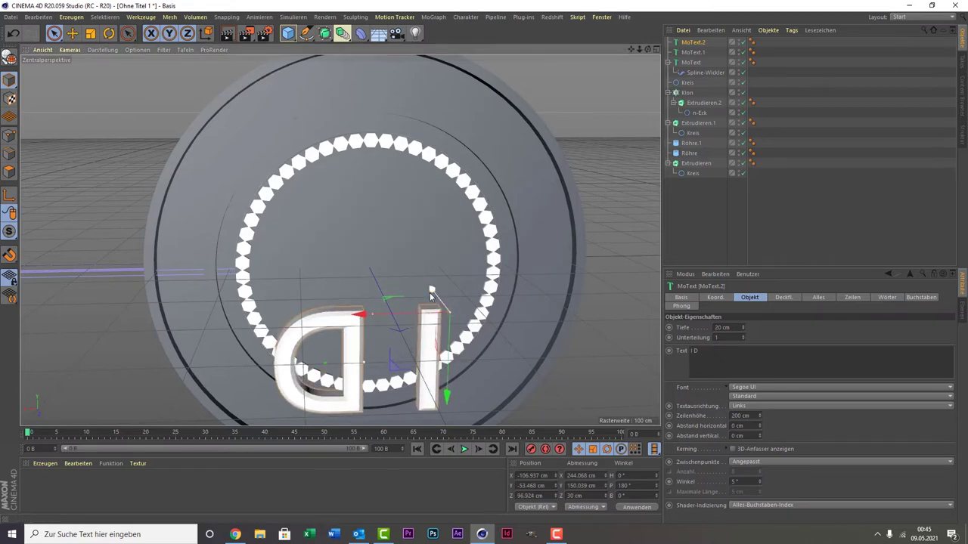
pyautogui.hotkey('ctrl', 'z')
pyautogui.write('180')
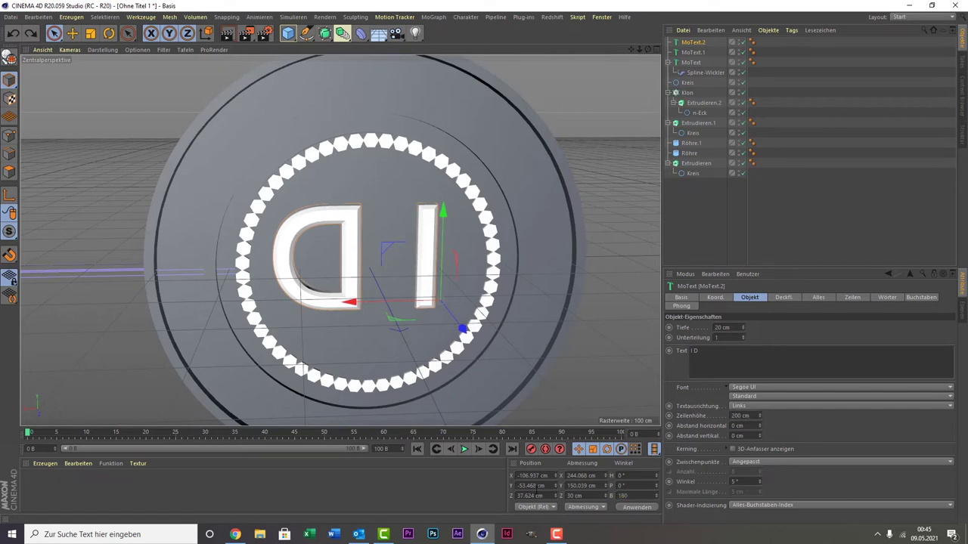
pyautogui.hotkey('ctrl', 'y')
pyautogui.hotkey('ctrl', 'z')
pyautogui.hotkey('ctrl', 'z')
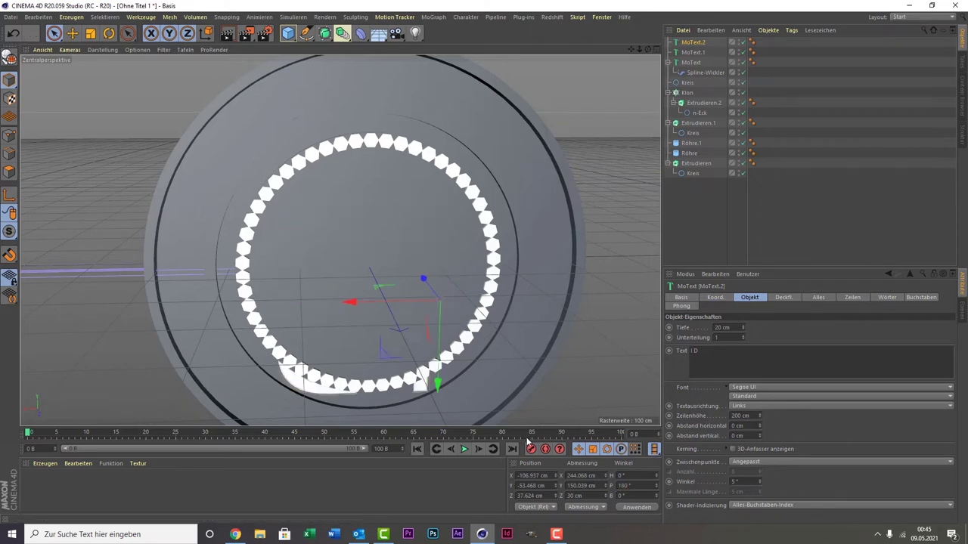
pyautogui.moveTo(424, 278); pyautogui.dragTo(435, 301)
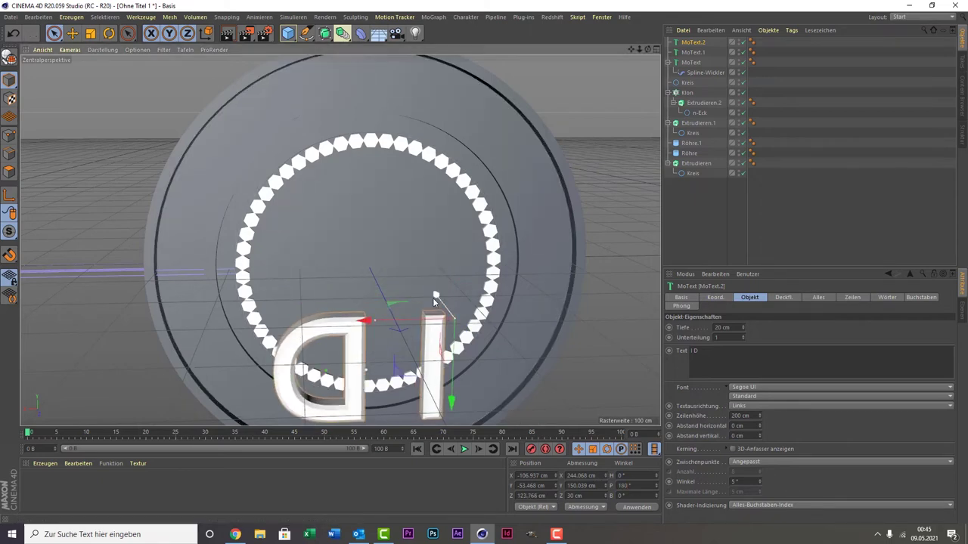
pyautogui.hotkey('ctrl', 'z')
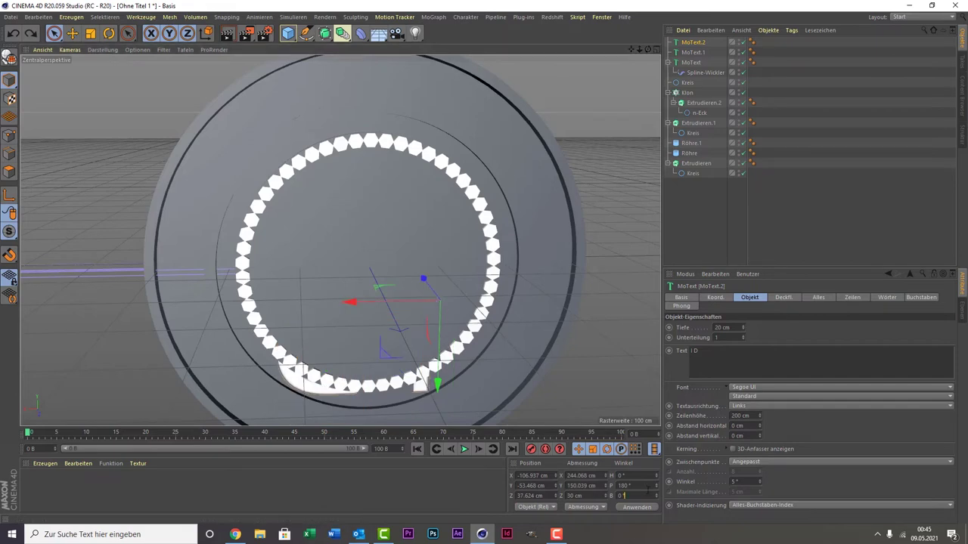
pyautogui.hotkey('ctrl', 'z')
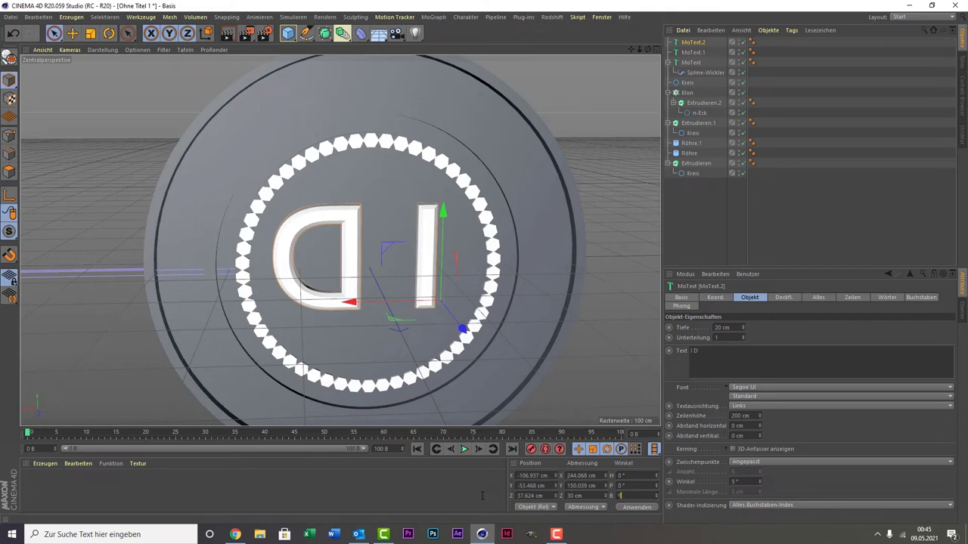
pyautogui.write('180')
pyautogui.hotkey('ctrl', 'z')
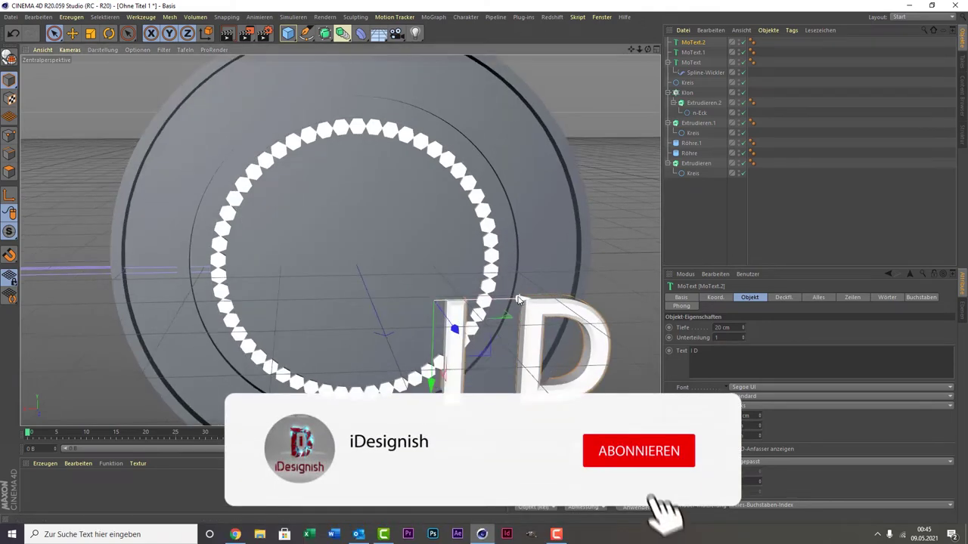
# Step: Drag MoText.2 to X 113.356 cm, Y 85.324 cm, centred in the beaded ring
pyautogui.middleClick(223, 286)
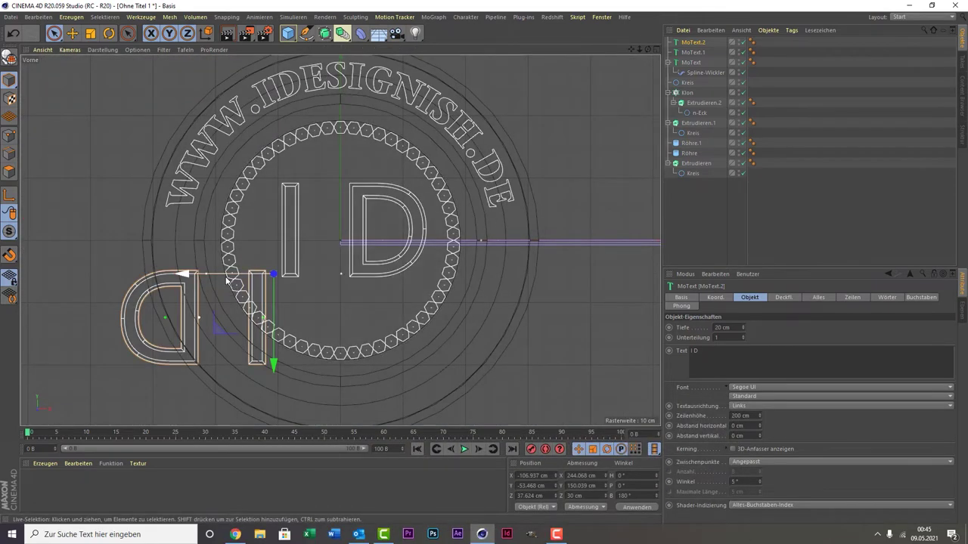
pyautogui.moveTo(226, 279); pyautogui.dragTo(352, 272)
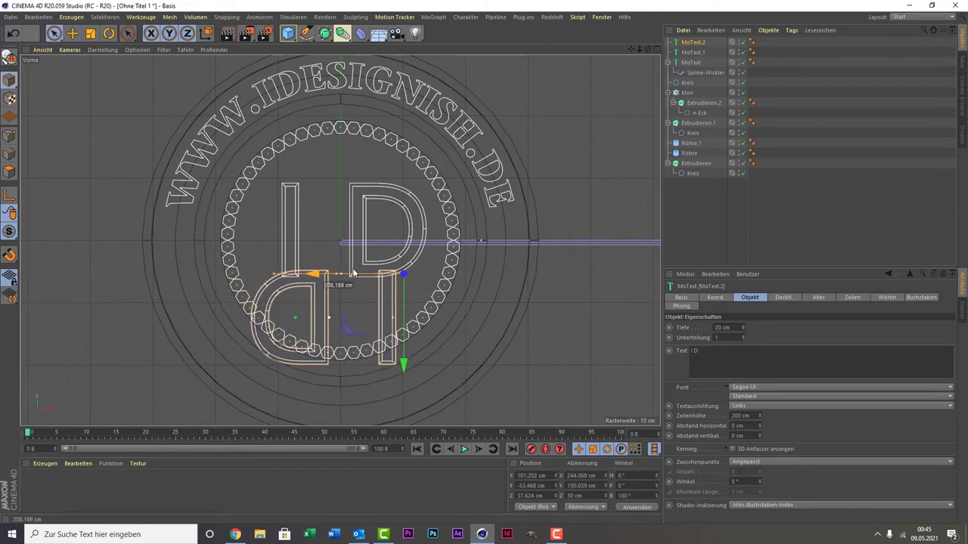
pyautogui.moveTo(400, 341); pyautogui.dragTo(401, 254)
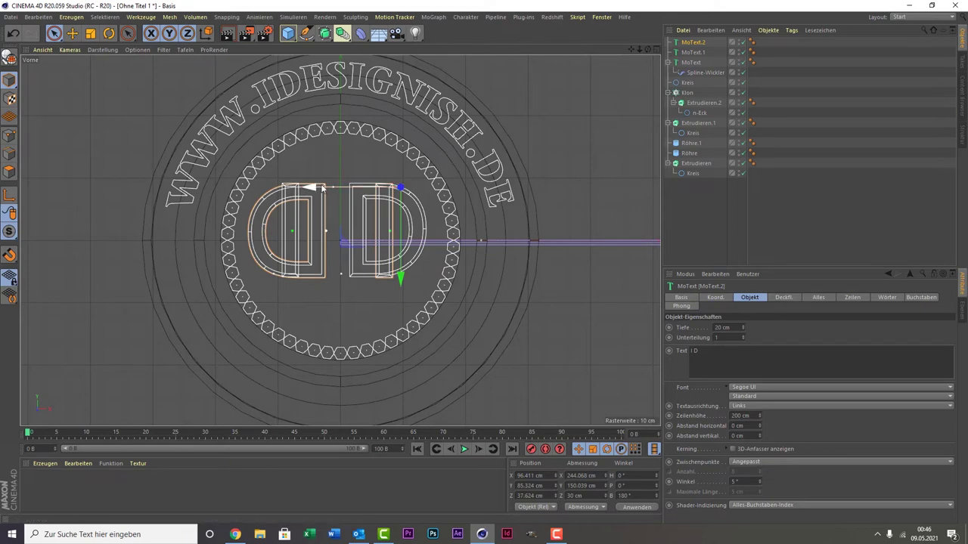
pyautogui.moveTo(323, 188); pyautogui.dragTo(332, 188)
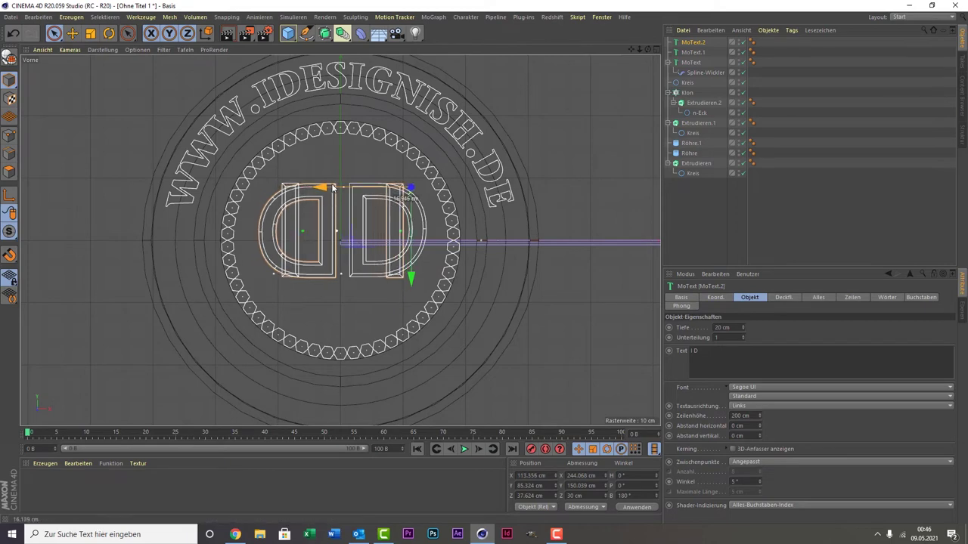
pyautogui.middleClick(177, 184)
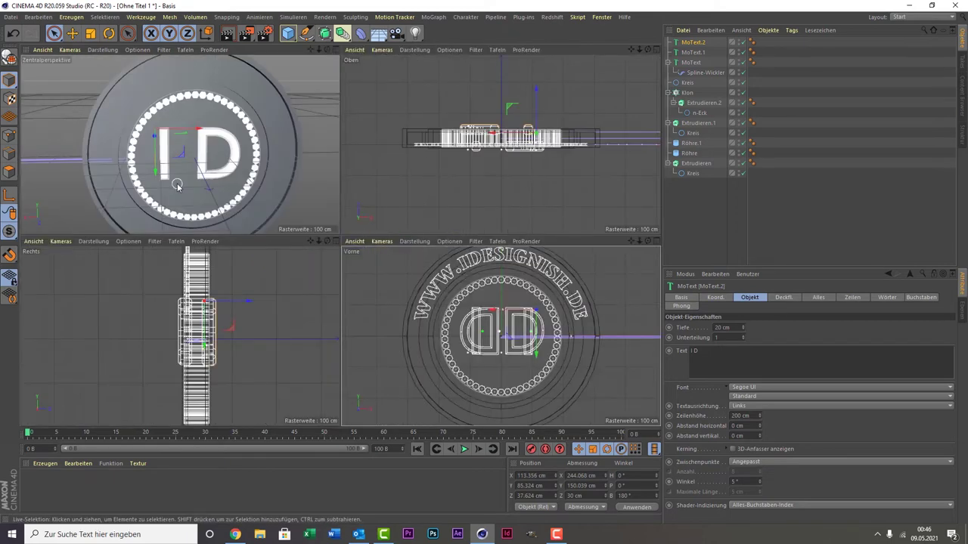
pyautogui.middleClick(177, 183)
pyautogui.scroll(-3, 328, 207)
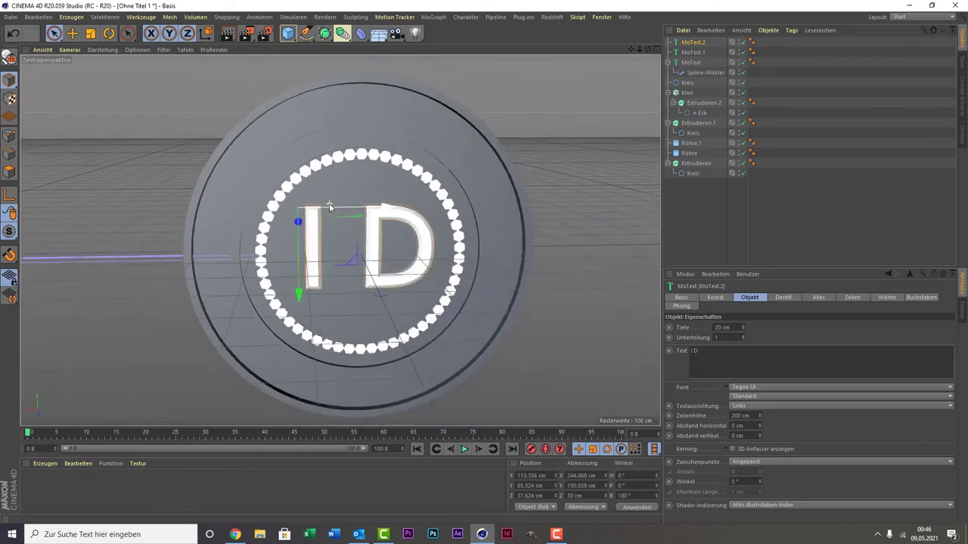
pyautogui.scroll(3, 329, 208)
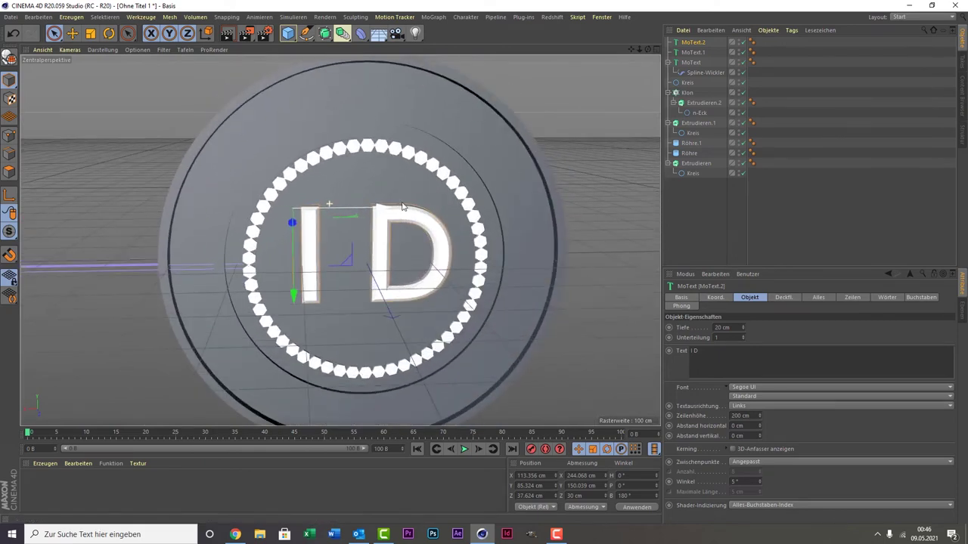
pyautogui.click(689, 62)
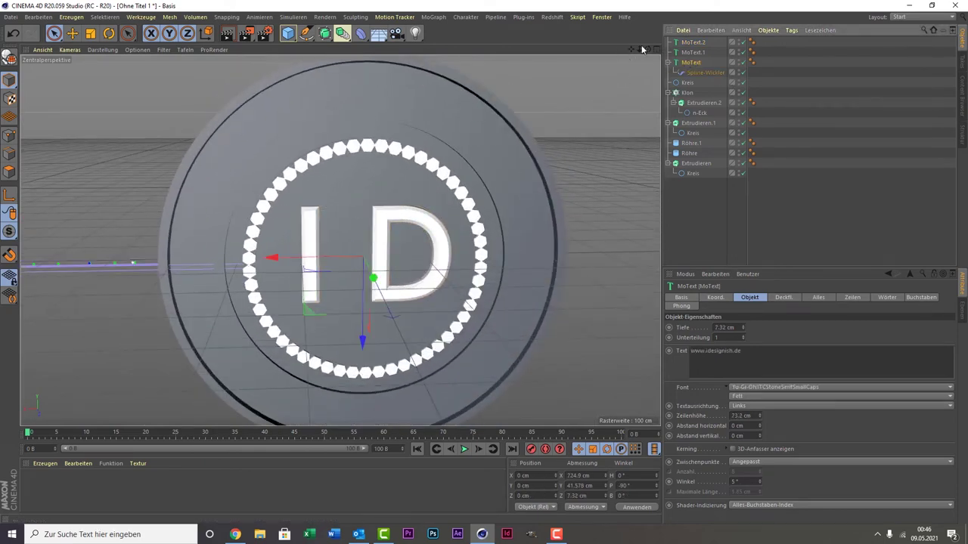
pyautogui.moveTo(646, 53); pyautogui.dragTo(373, 154)
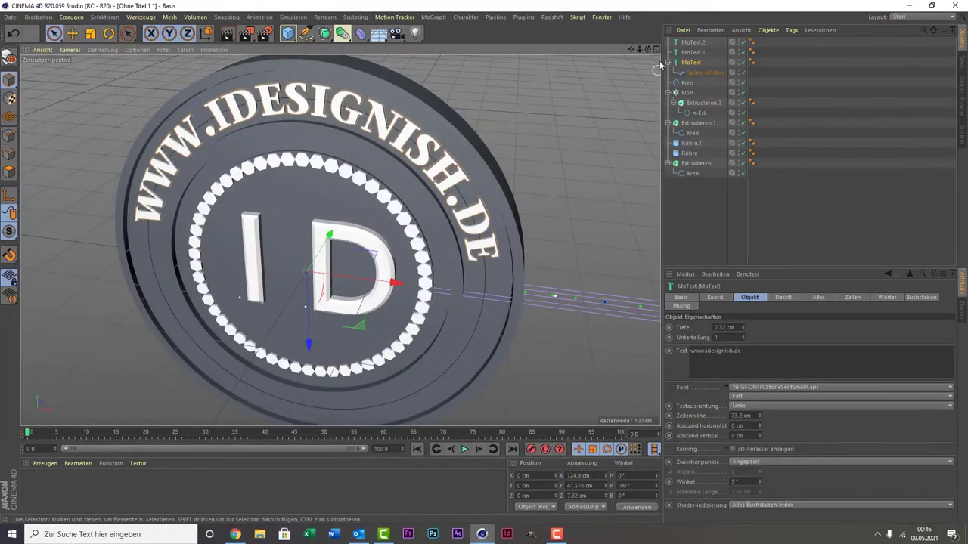
pyautogui.moveTo(647, 49)
pyautogui.mouseDown()
pyautogui.moveTo(620, 60)
pyautogui.moveTo(643, 55)
pyautogui.mouseUp()
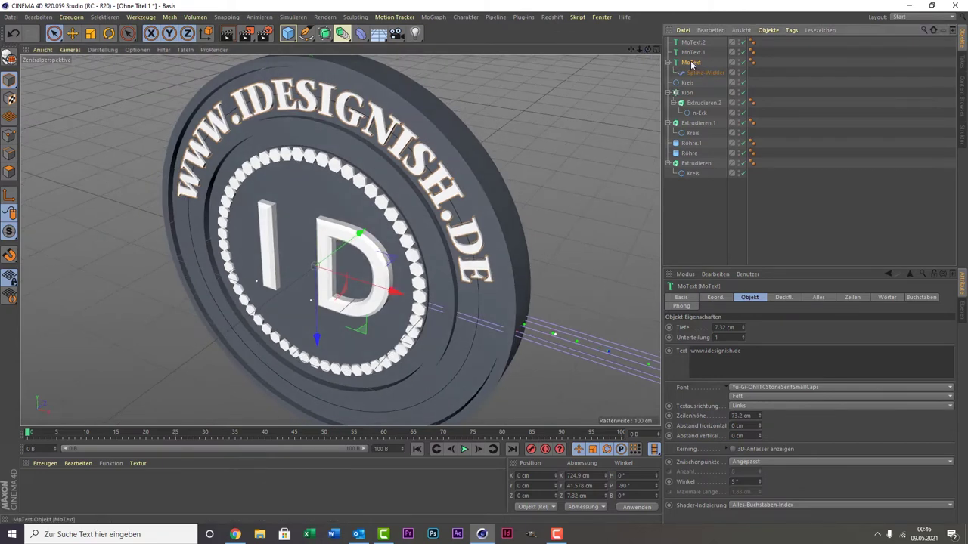
# Step: Duplicate the web-address text and the Kreis circle, moving the Kreis.1 copy forward along Z
pyautogui.hotkey('ctrl', 'c')
pyautogui.hotkey('ctrl', 'v')
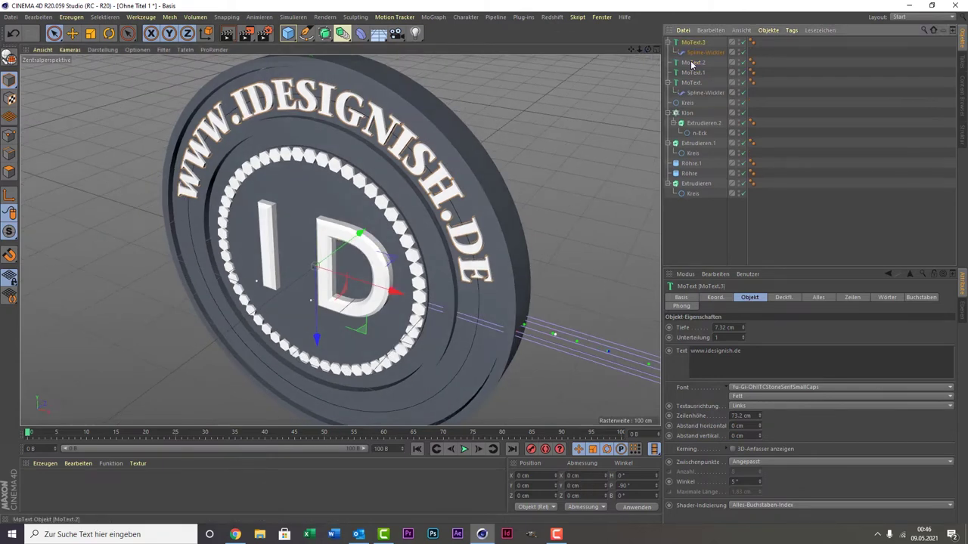
pyautogui.click(693, 103)
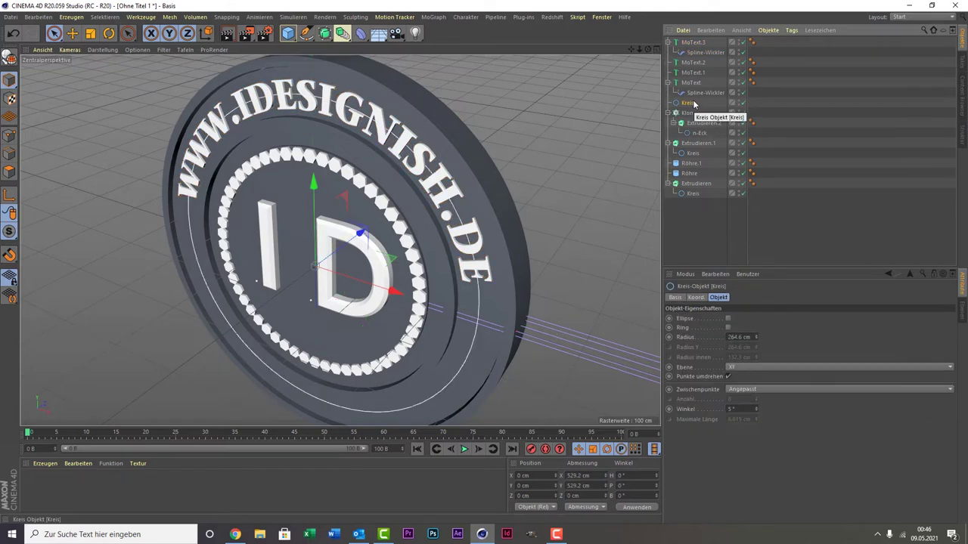
pyautogui.hotkey('ctrl', 'c')
pyautogui.hotkey('ctrl', 'v')
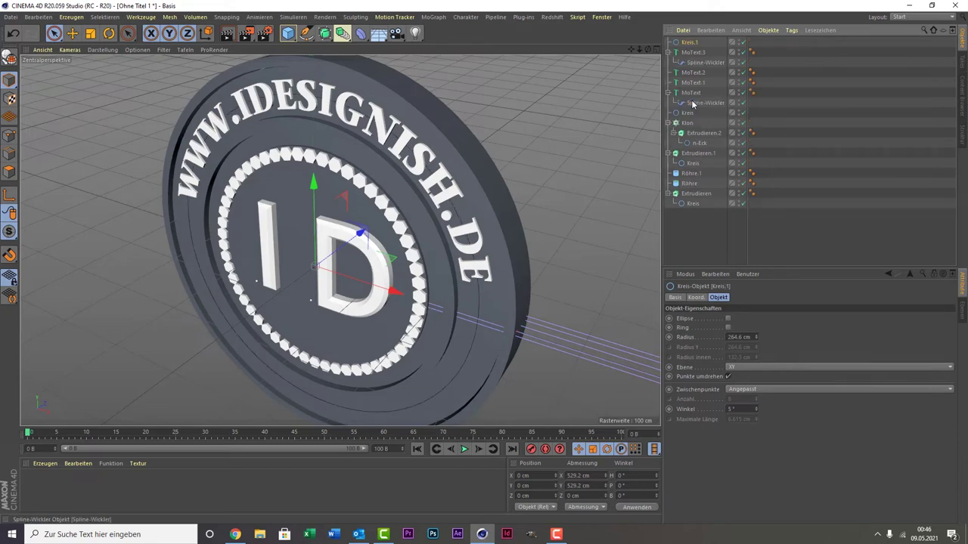
pyautogui.moveTo(648, 51); pyautogui.dragTo(416, 219)
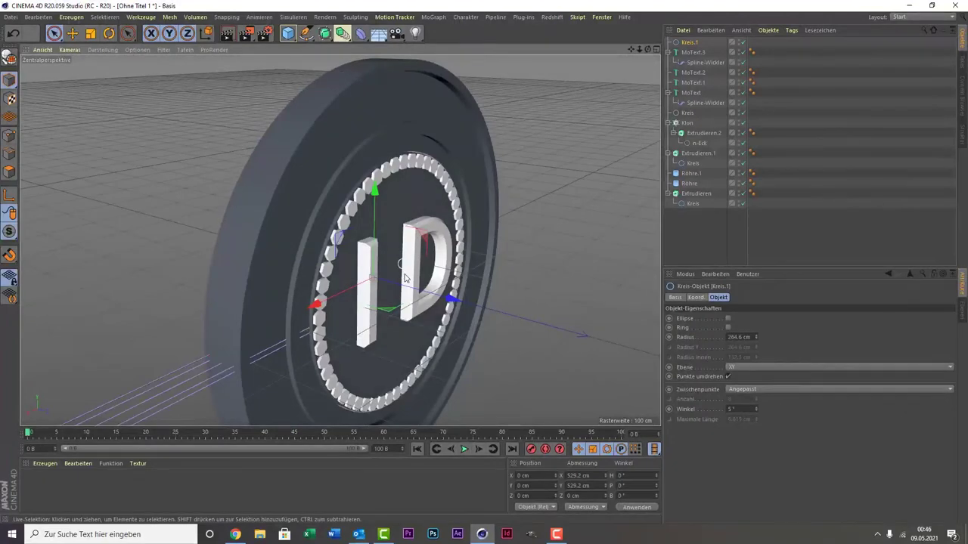
pyautogui.moveTo(407, 294); pyautogui.dragTo(434, 290)
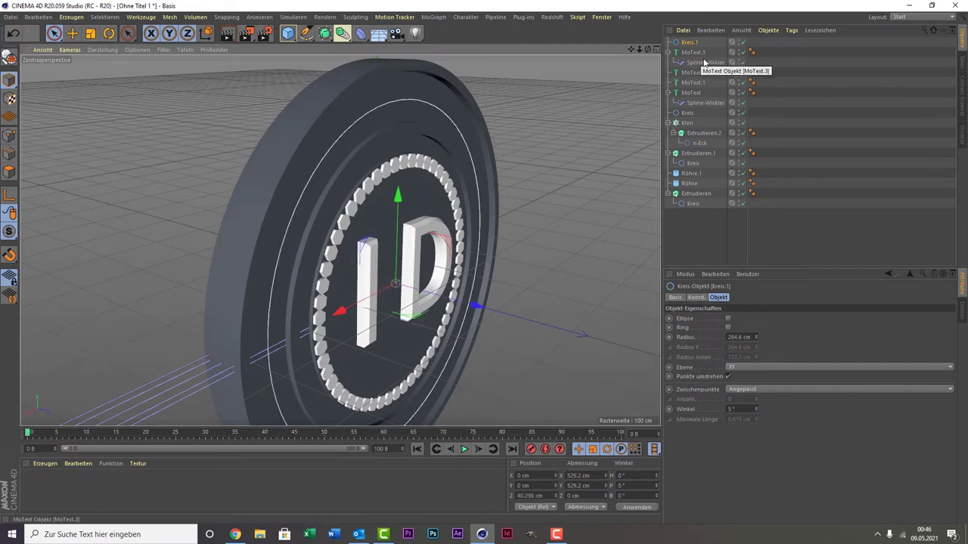
# Step: Pull the copied text's Spline-Wickler out to the top level of the Object Manager
pyautogui.click(706, 62)
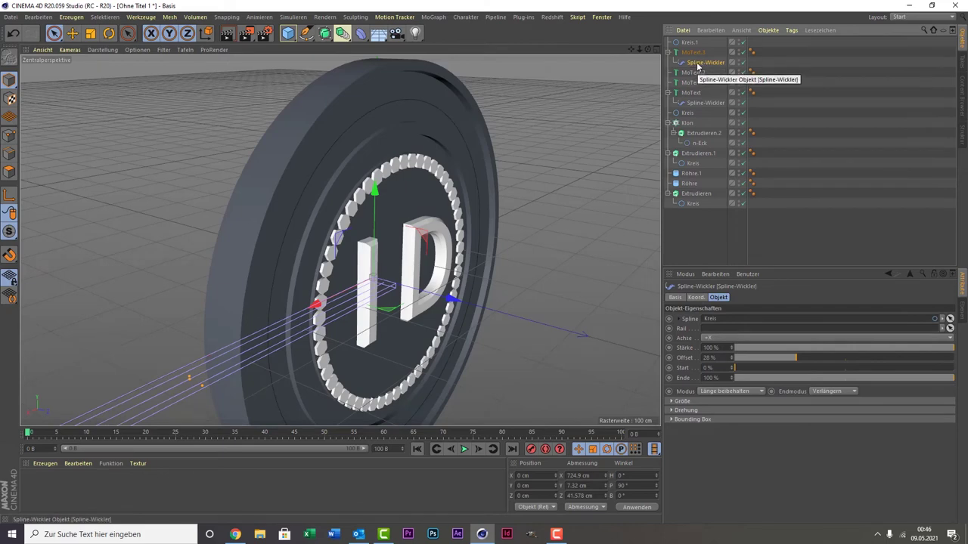
pyautogui.moveTo(697, 66); pyautogui.dragTo(701, 121)
pyautogui.moveTo(704, 224); pyautogui.dragTo(698, 219)
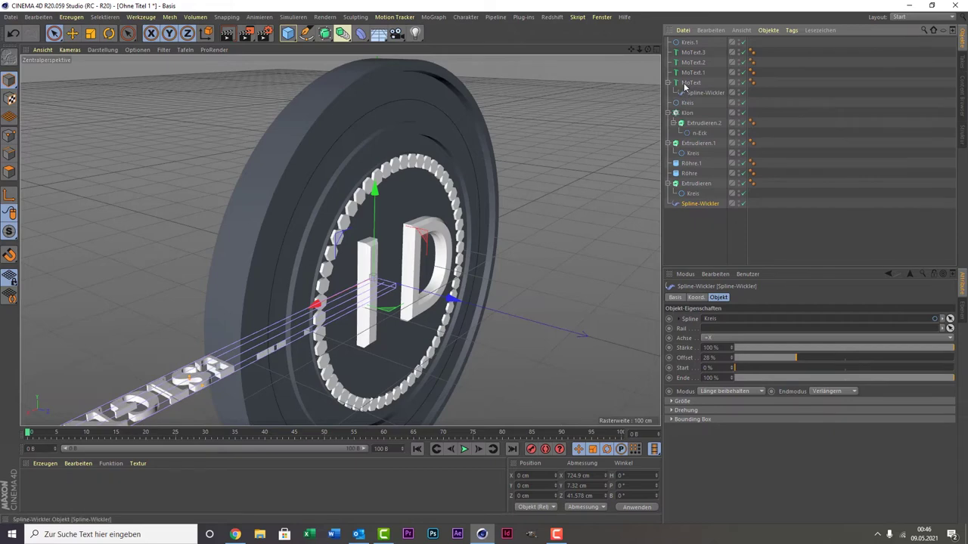
pyautogui.click(686, 54)
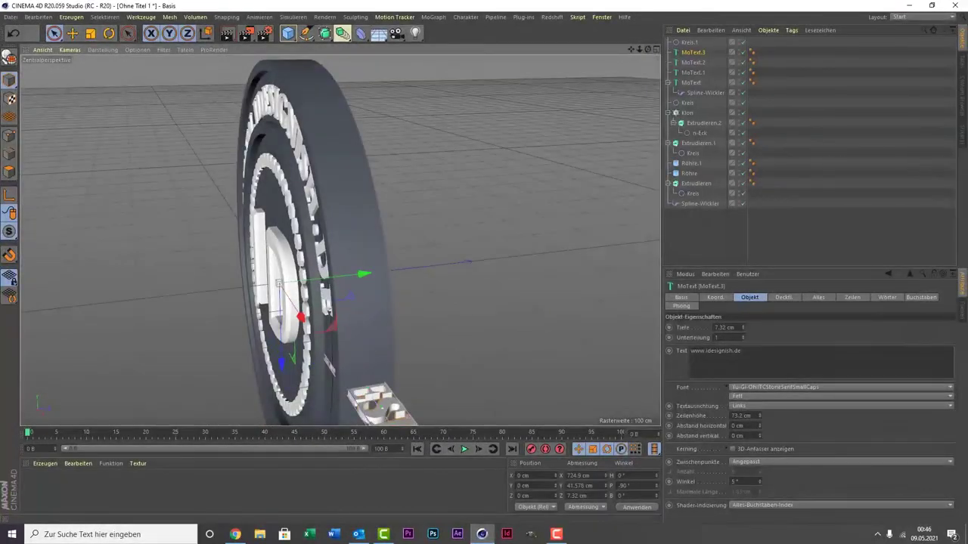
pyautogui.moveTo(648, 49); pyautogui.dragTo(674, 57)
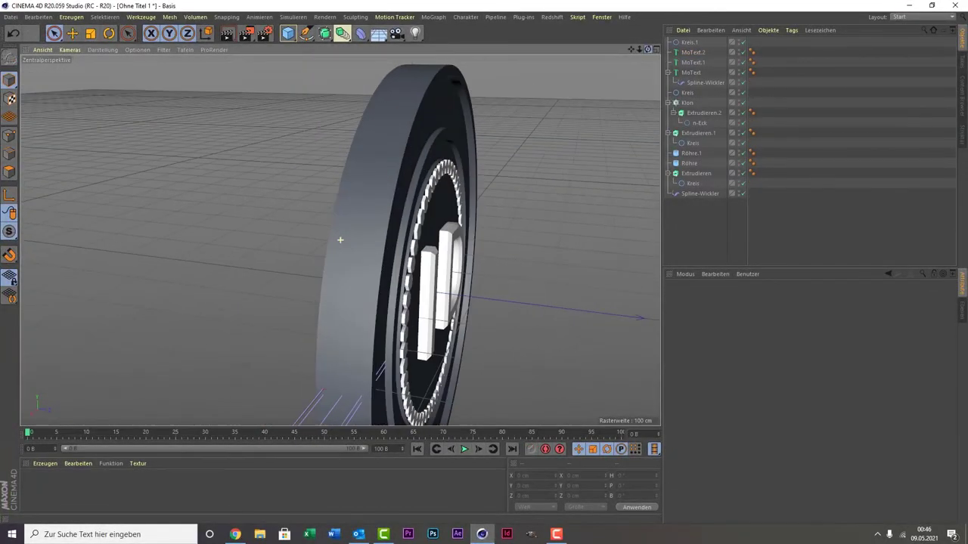
# Step: Inspect the MoText.2, MoText.1 and MoText objects, then reselect the web-address MoText
pyautogui.click(685, 54)
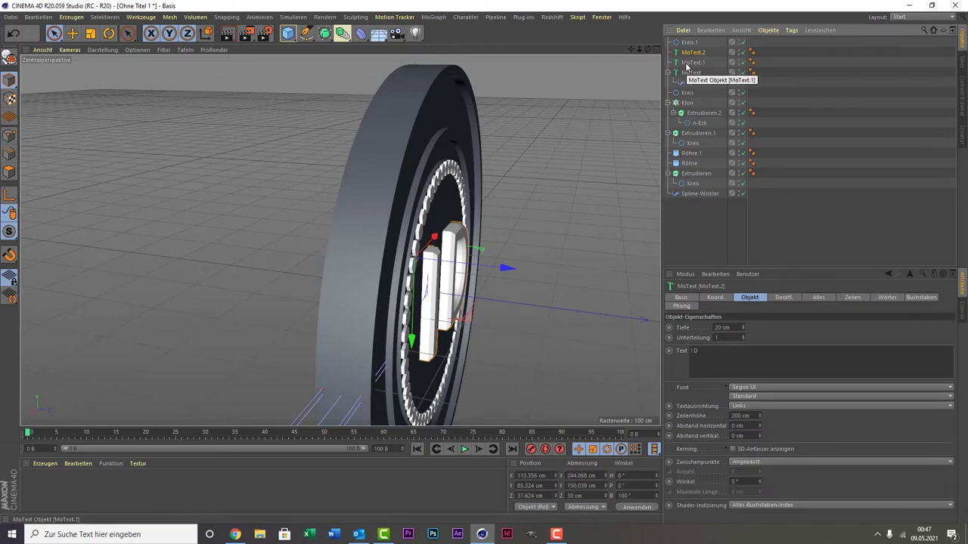
pyautogui.click(687, 63)
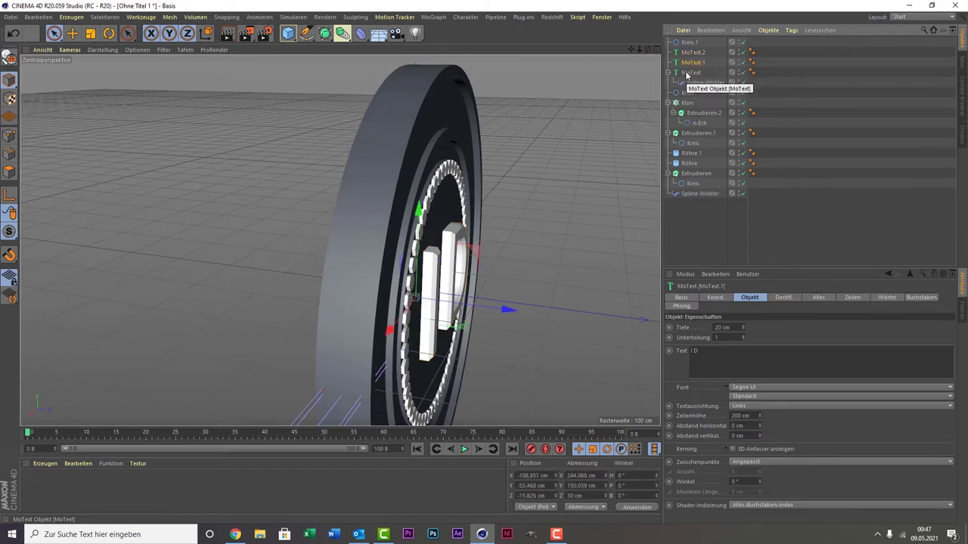
pyautogui.click(686, 73)
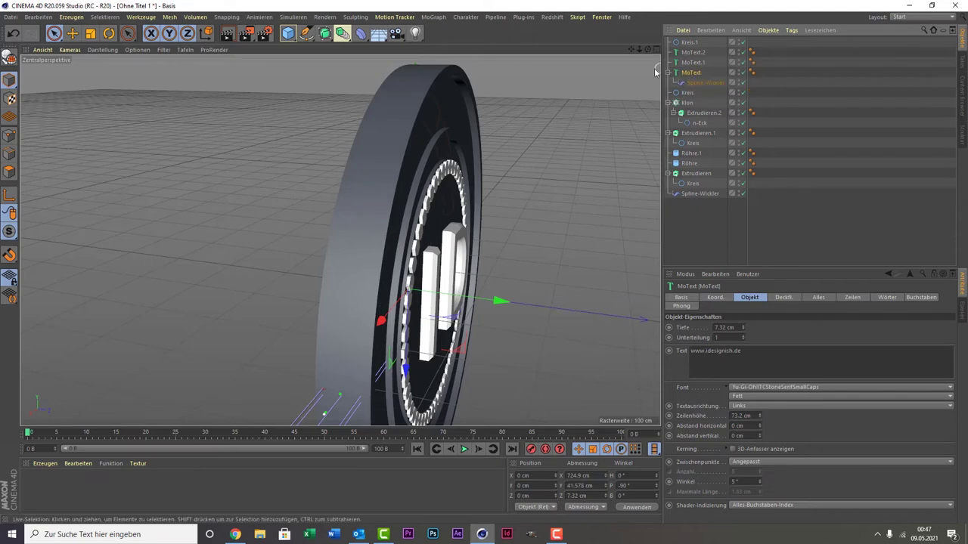
pyautogui.moveTo(654, 53); pyautogui.dragTo(638, 149)
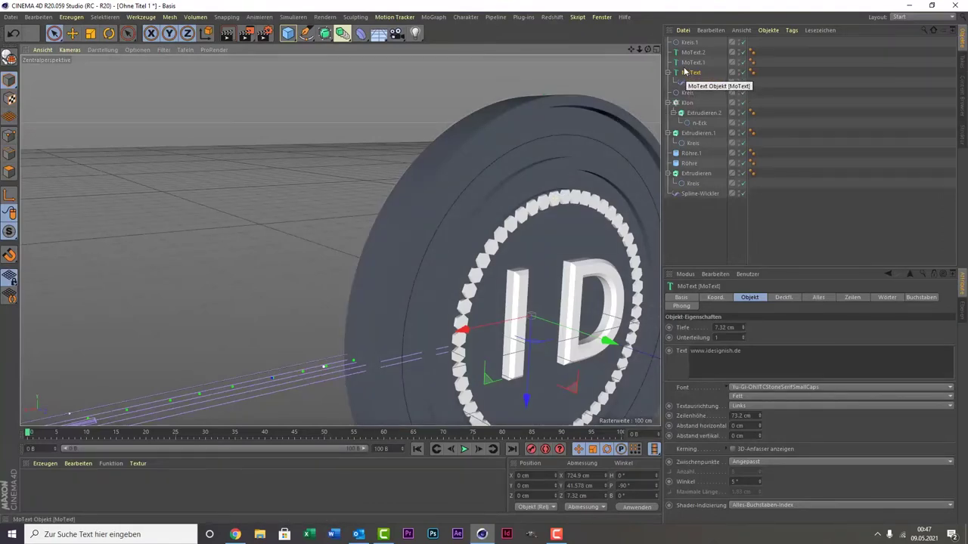
pyautogui.click(683, 64)
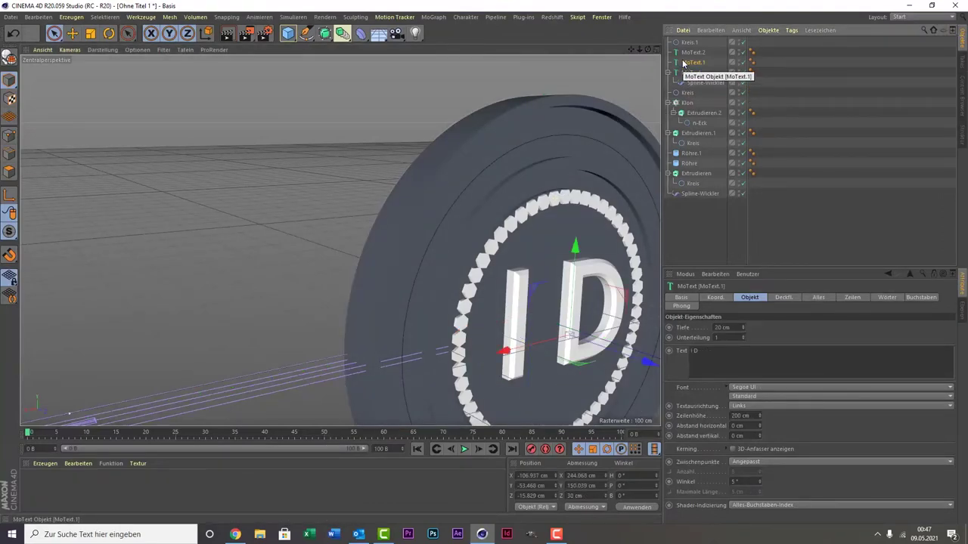
pyautogui.click(691, 52)
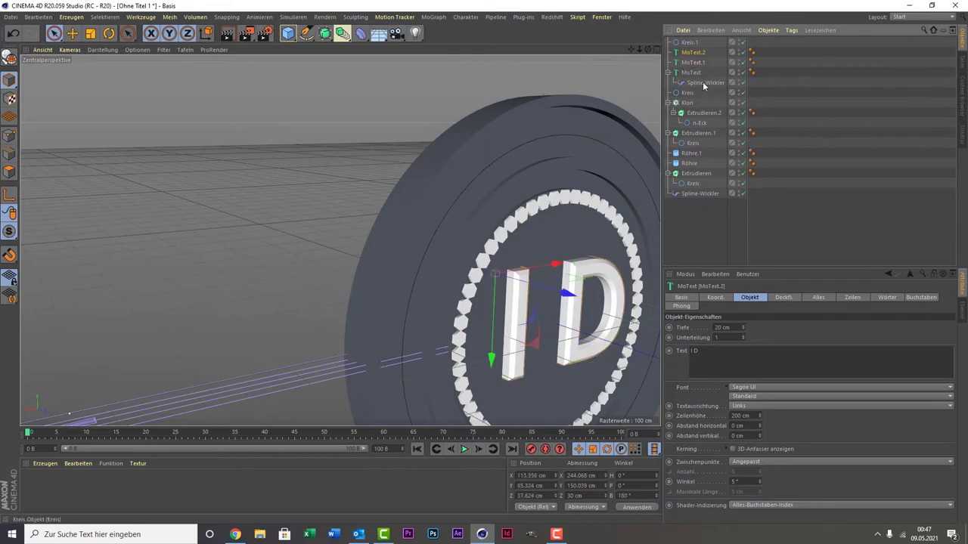
pyautogui.click(703, 74)
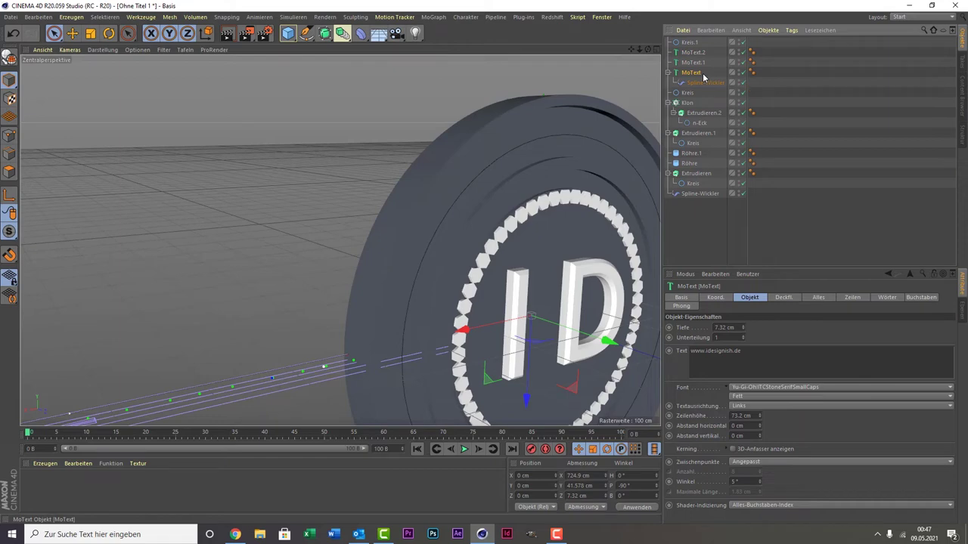
# Step: Duplicate MoText as MoText.3, delete its extra wrap deformer, and slide it forward along Z
pyautogui.hotkey('ctrl', 'c')
pyautogui.hotkey('ctrl', 'v')
pyautogui.moveTo(699, 59); pyautogui.dragTo(700, 215)
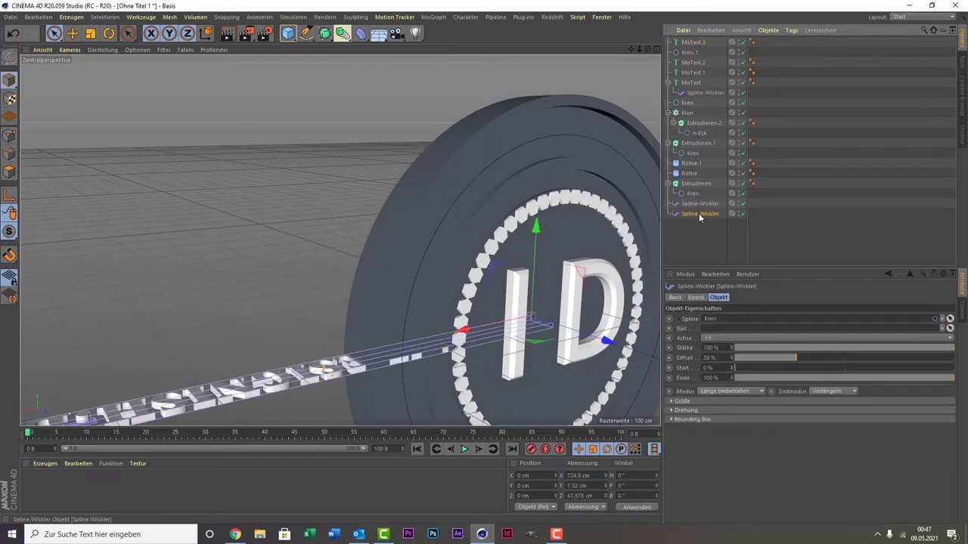
pyautogui.press('Delete')
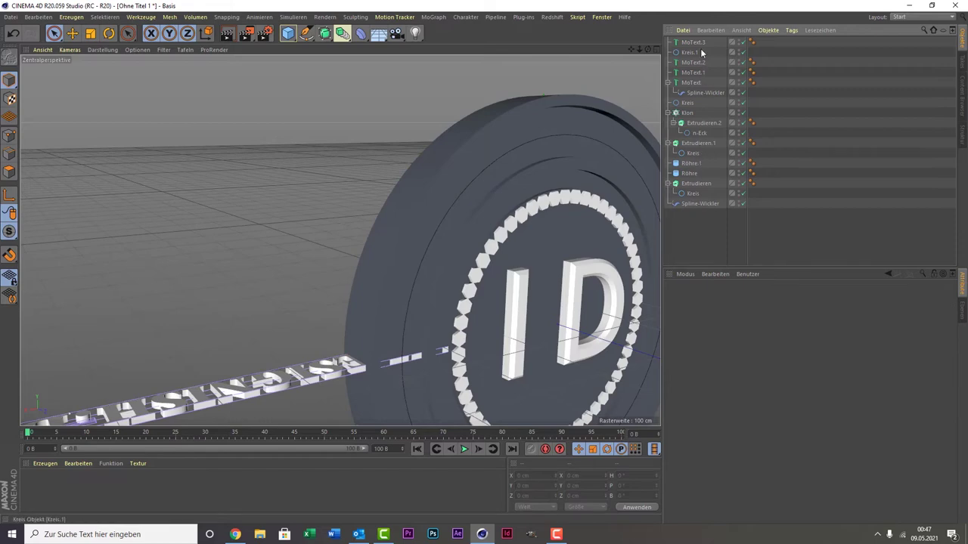
pyautogui.click(696, 42)
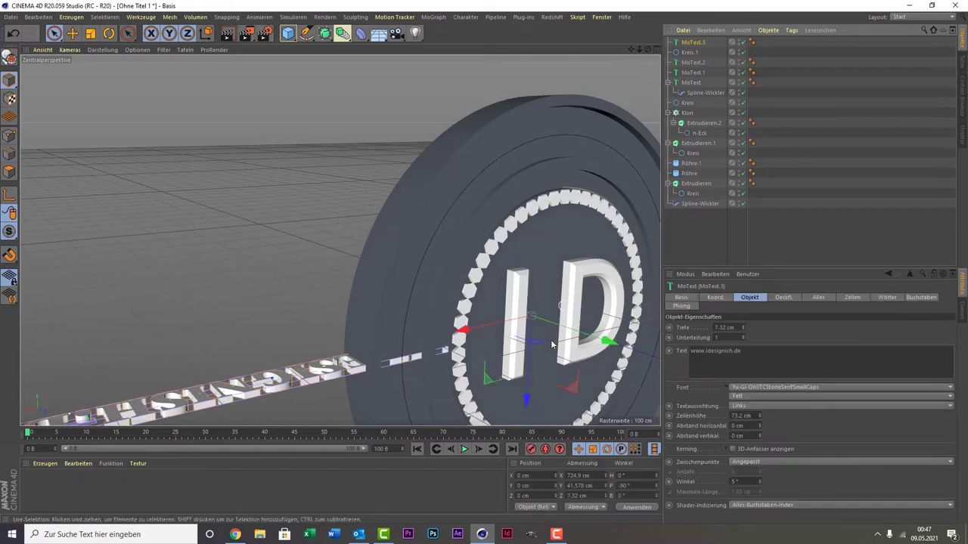
pyautogui.moveTo(567, 332)
pyautogui.mouseDown()
pyautogui.moveTo(588, 342)
pyautogui.moveTo(569, 334)
pyautogui.mouseUp()
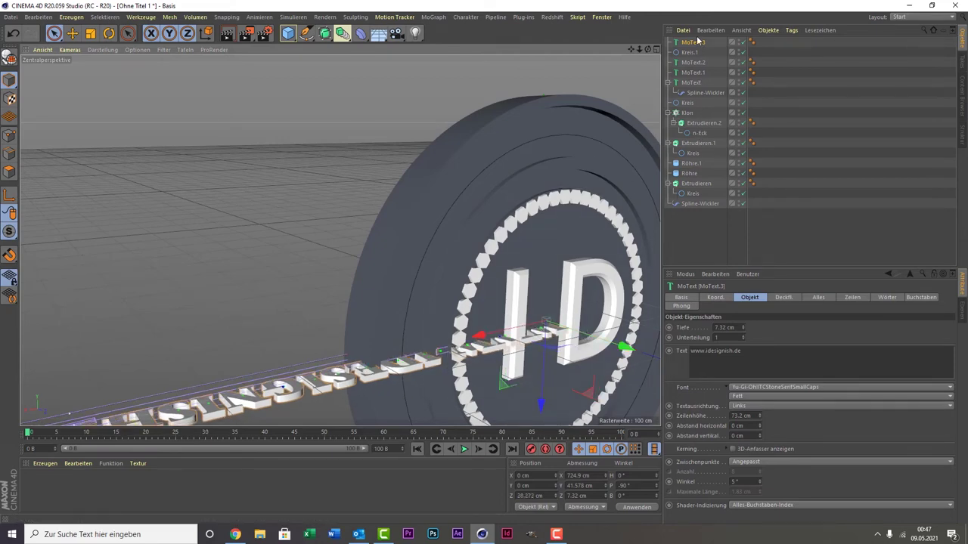
# Step: Set Kreis.1 as the loose Spline-Wickler's spline and parent the deformer under MoText.3
pyautogui.click(681, 205)
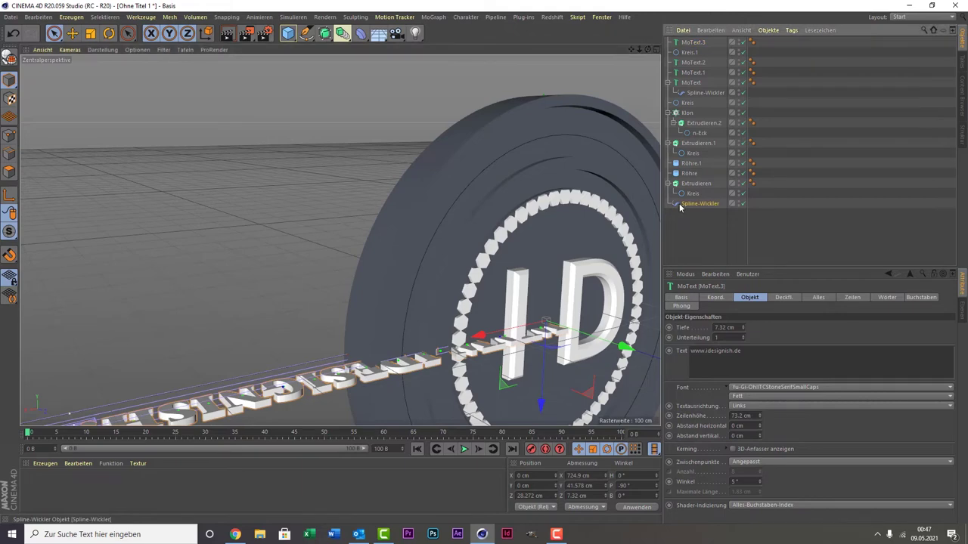
pyautogui.moveTo(700, 134); pyautogui.dragTo(695, 200)
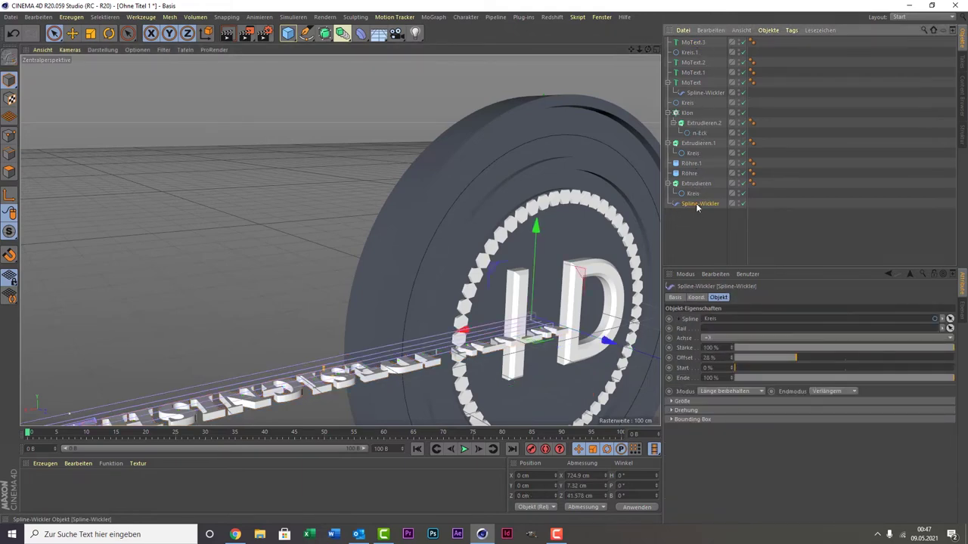
pyautogui.moveTo(694, 52); pyautogui.dragTo(710, 263)
pyautogui.moveTo(696, 204); pyautogui.dragTo(697, 47)
pyautogui.moveTo(697, 45); pyautogui.dragTo(643, 68)
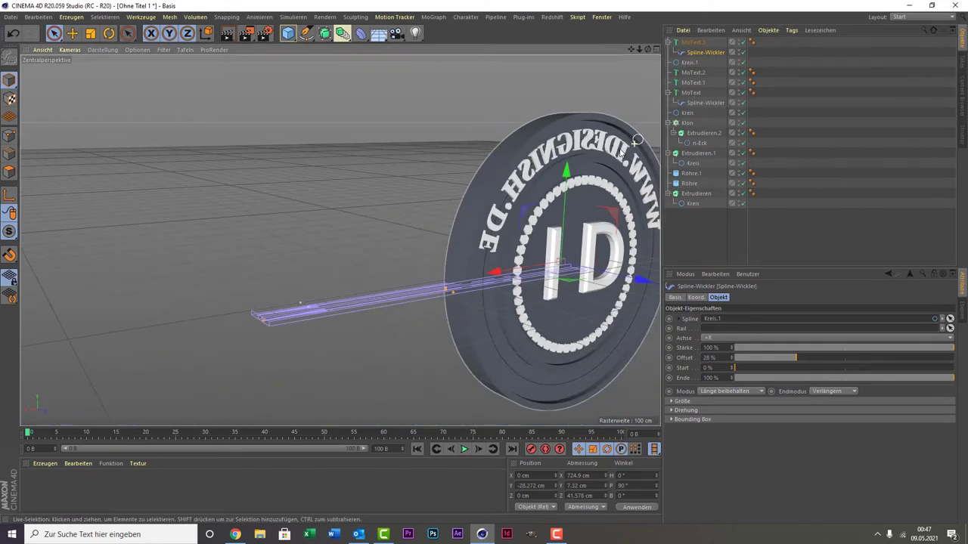
# Step: Toggle 'Punkte umdrehen' on Kreis.1 on and off to test the wrapped text's direction
pyautogui.moveTo(651, 50)
pyautogui.mouseDown()
pyautogui.moveTo(340, 240)
pyautogui.moveTo(302, 242)
pyautogui.mouseUp()
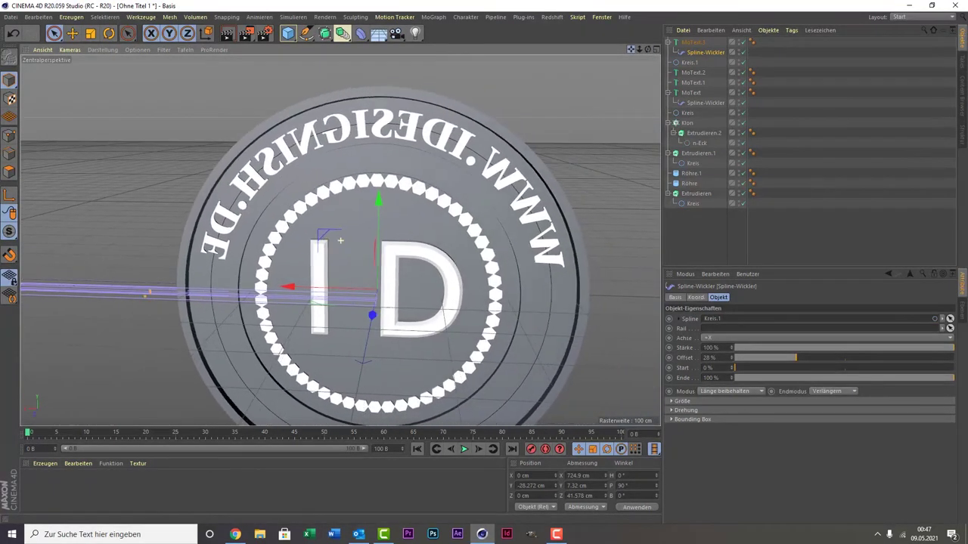
pyautogui.click(693, 64)
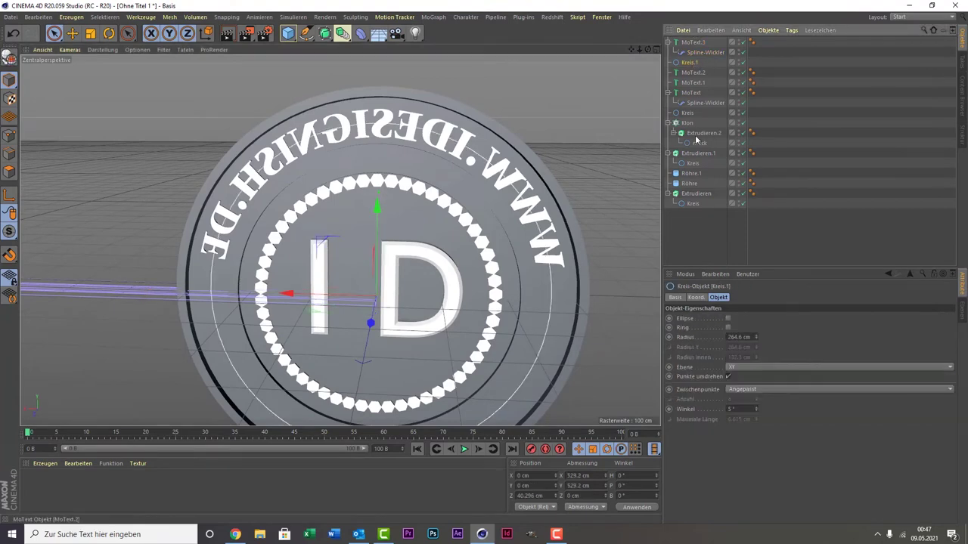
pyautogui.click(730, 376)
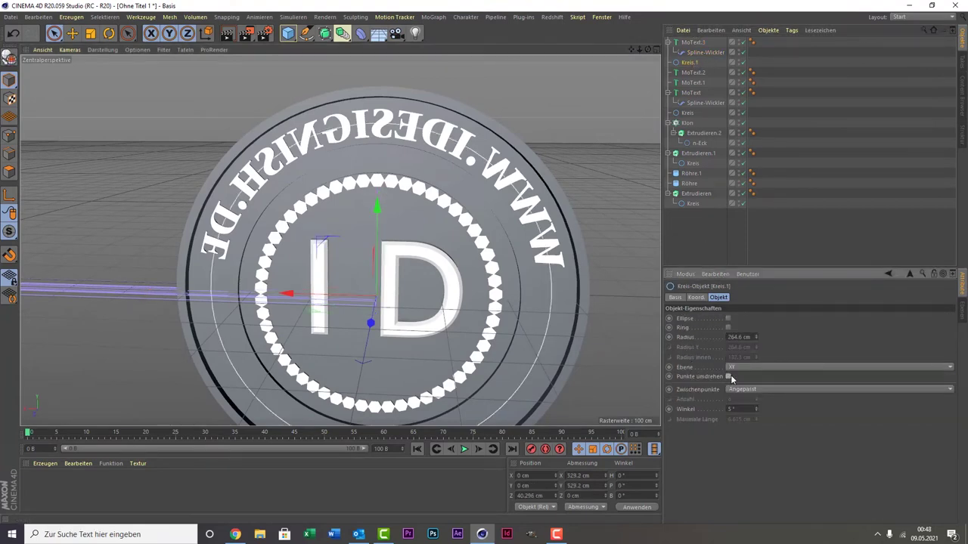
pyautogui.click(729, 377)
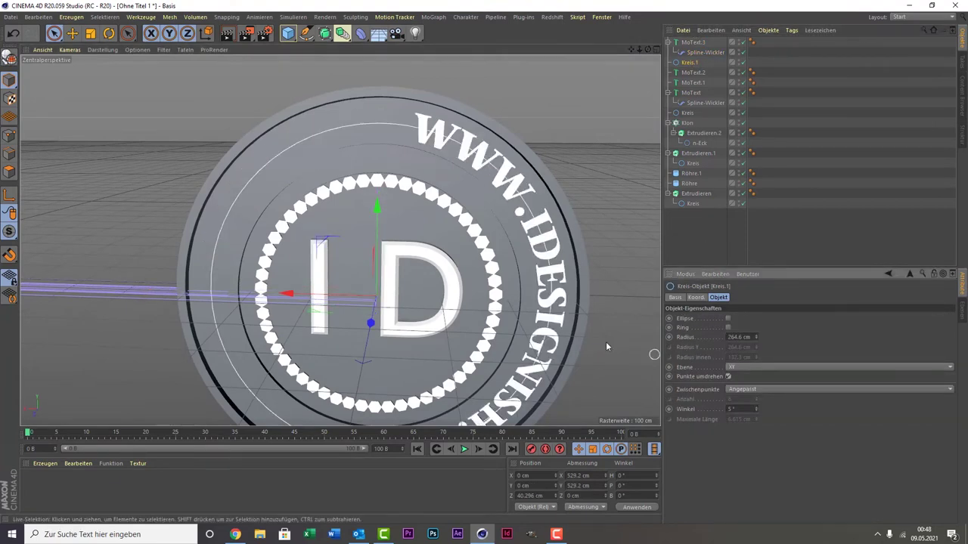
pyautogui.scroll(-1, 608, 345)
pyautogui.scroll(-2, 653, 377)
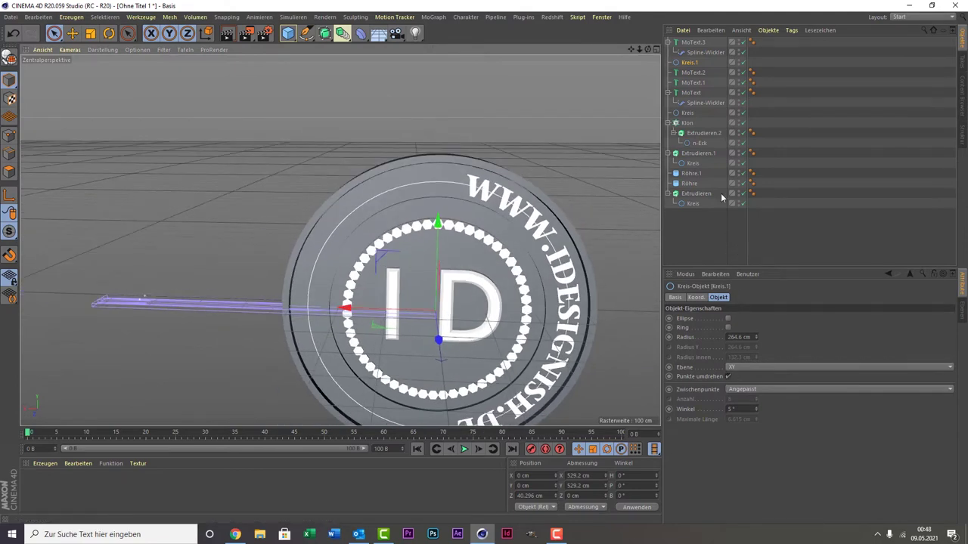
# Step: Shift the Spline-Wickler offset to 35% and retoggle Kreis.1's point direction
pyautogui.click(703, 52)
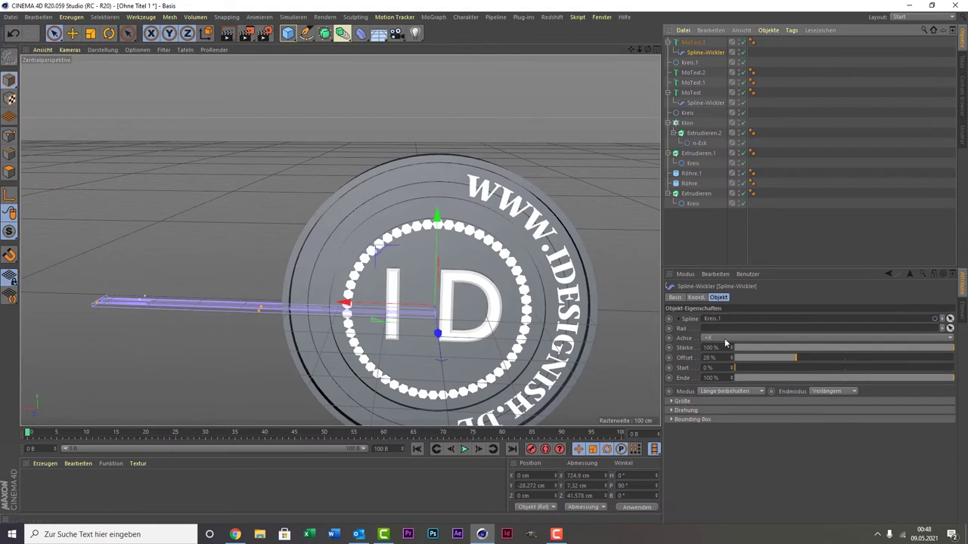
pyautogui.moveTo(794, 363); pyautogui.dragTo(813, 362)
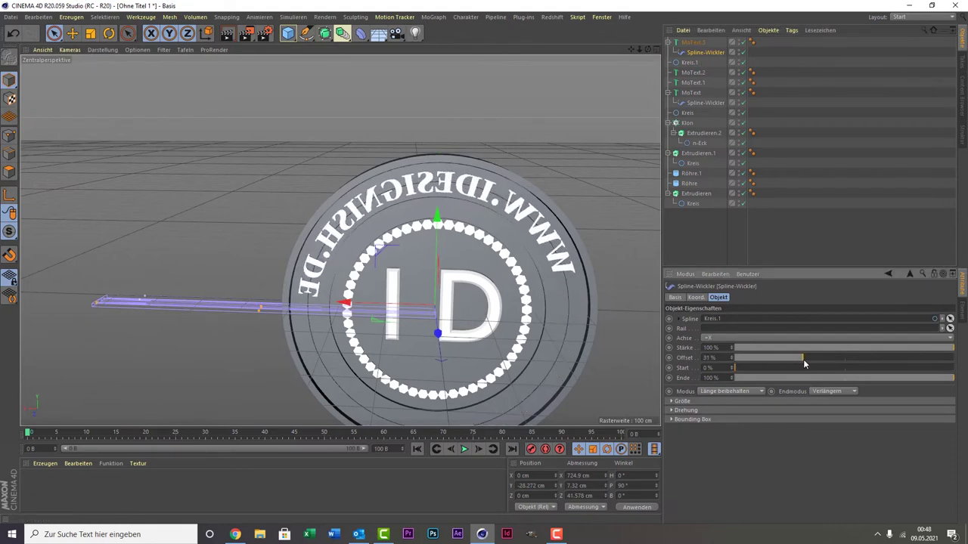
pyautogui.click(696, 62)
pyautogui.click(728, 378)
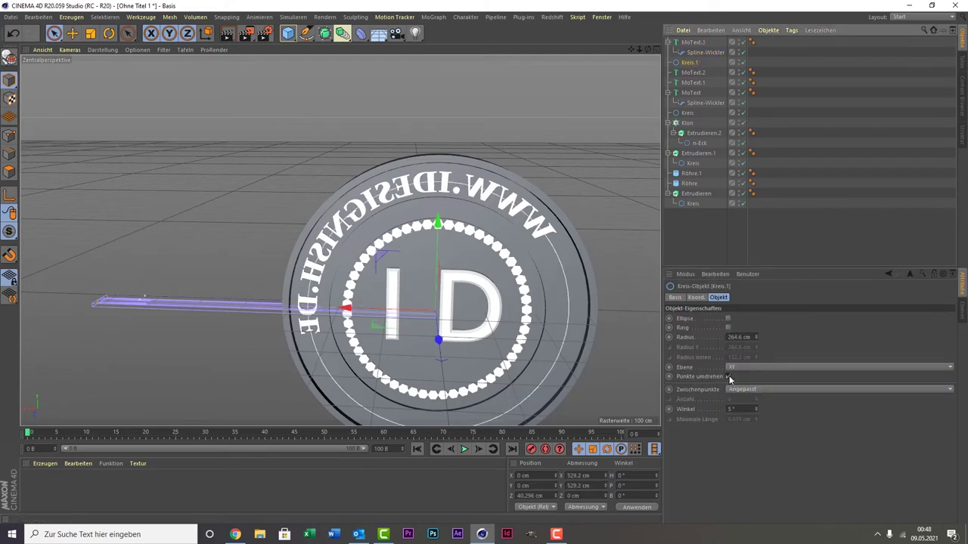
pyautogui.click(728, 377)
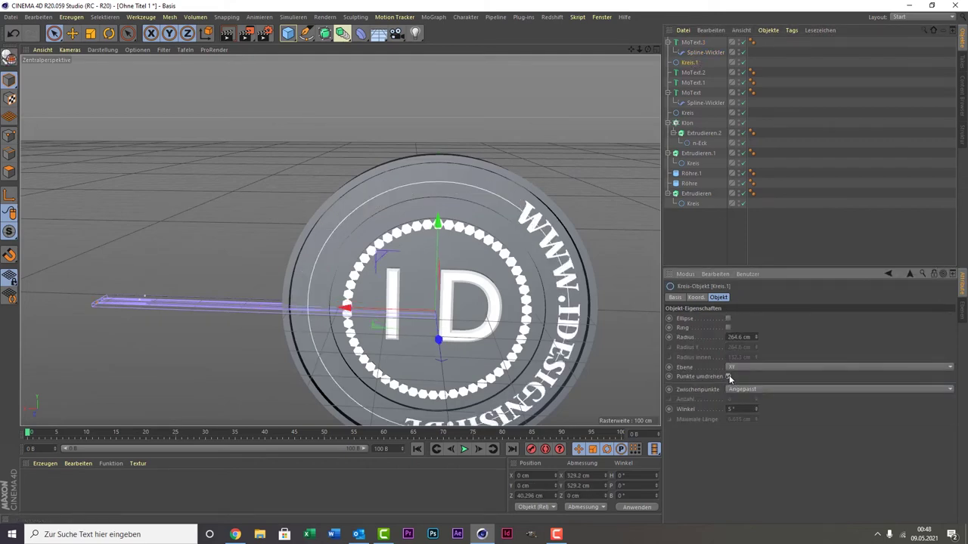
pyautogui.click(728, 377)
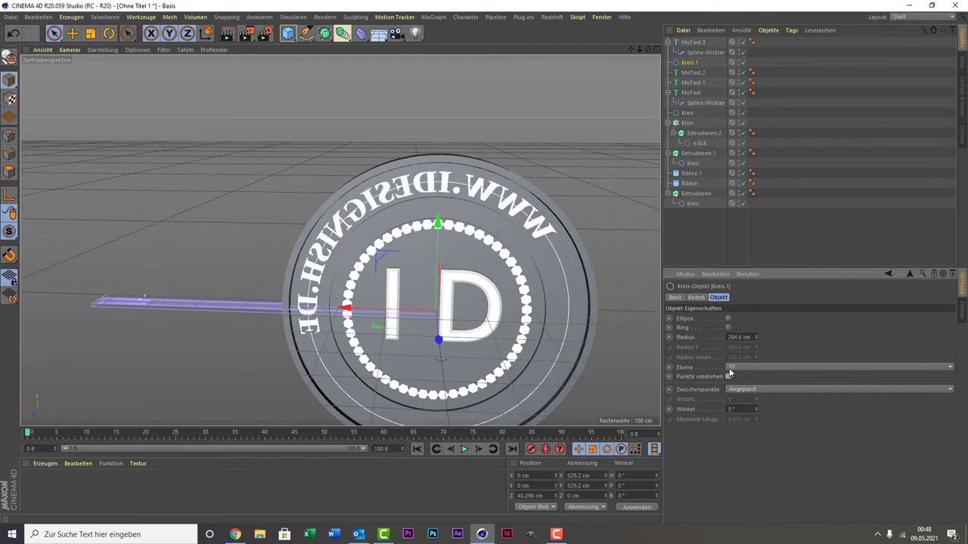
# Step: Alternate sliding the Spline-Wickler offset and flipping Kreis.1's point direction to orient the text
pyautogui.click(705, 53)
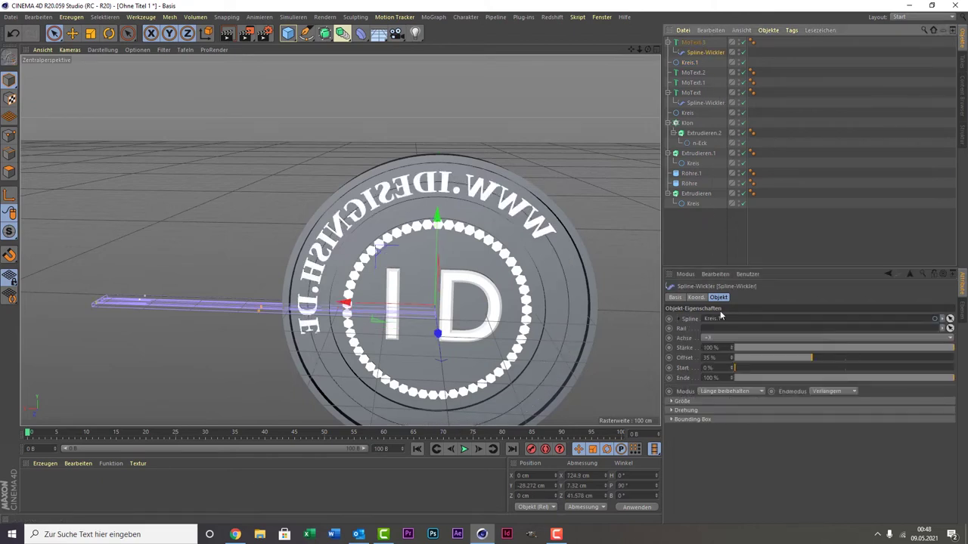
pyautogui.moveTo(758, 359)
pyautogui.mouseDown()
pyautogui.moveTo(772, 357)
pyautogui.moveTo(744, 362)
pyautogui.mouseUp()
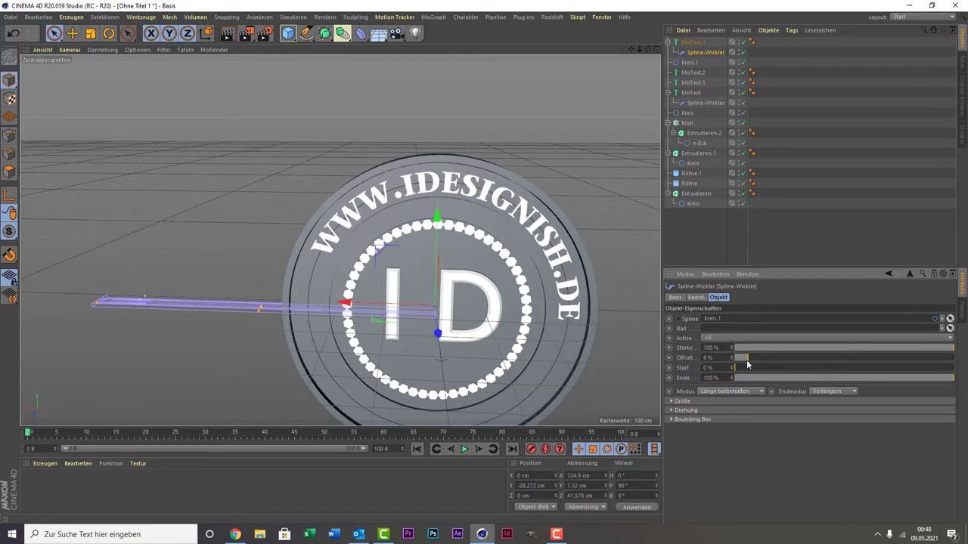
pyautogui.click(690, 63)
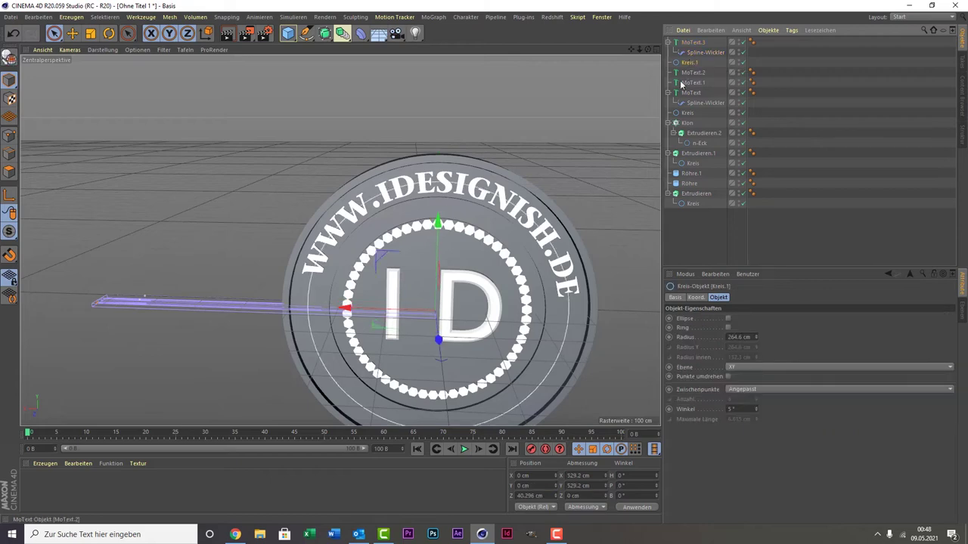
pyautogui.click(727, 377)
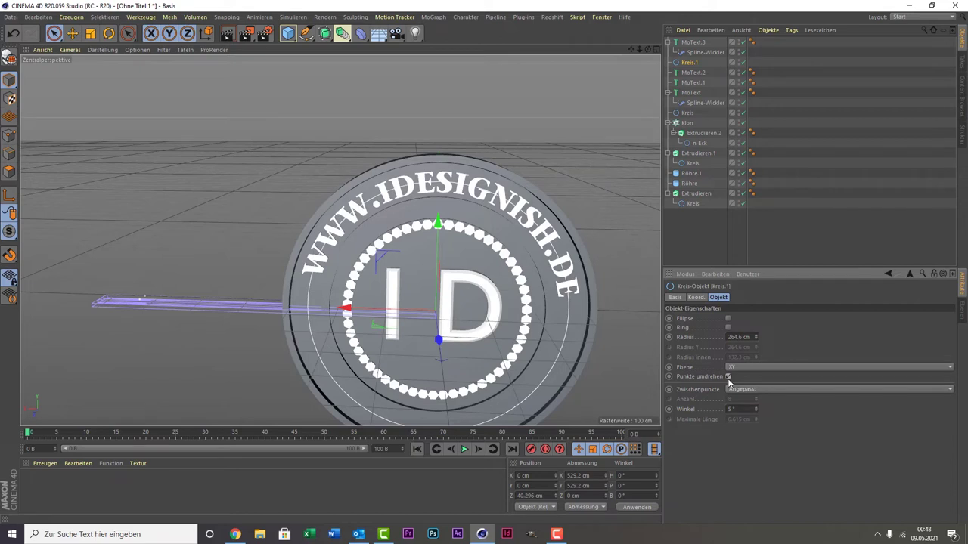
pyautogui.click(709, 52)
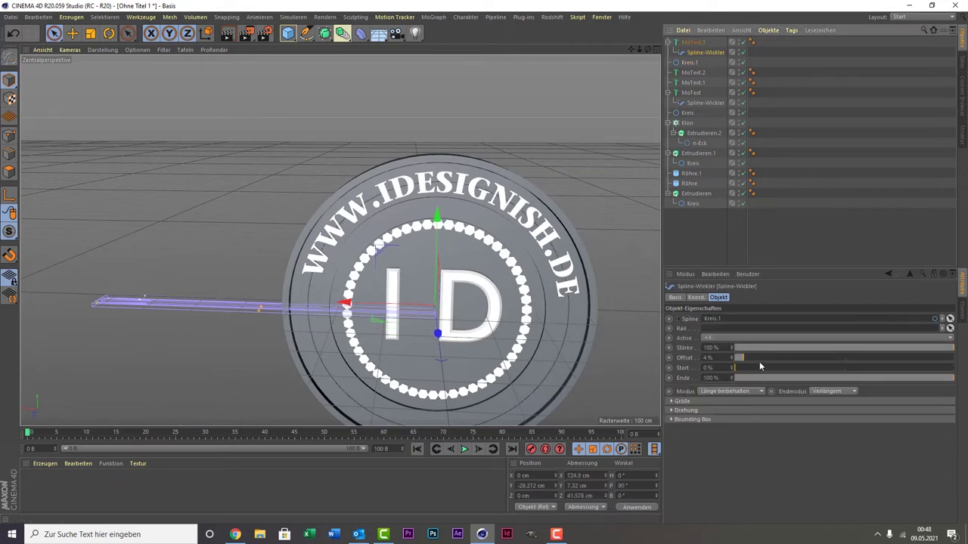
pyautogui.moveTo(743, 358); pyautogui.dragTo(756, 367)
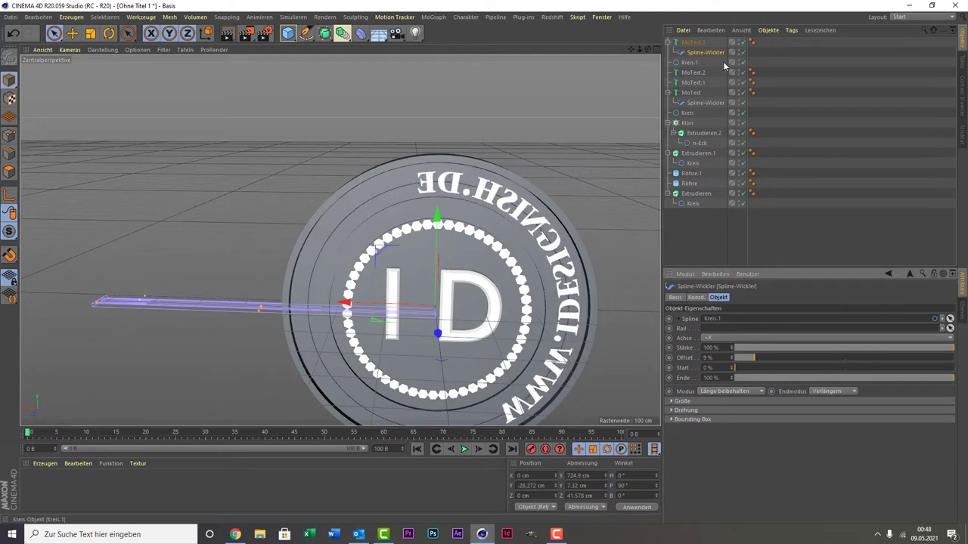
pyautogui.click(699, 66)
pyautogui.click(698, 65)
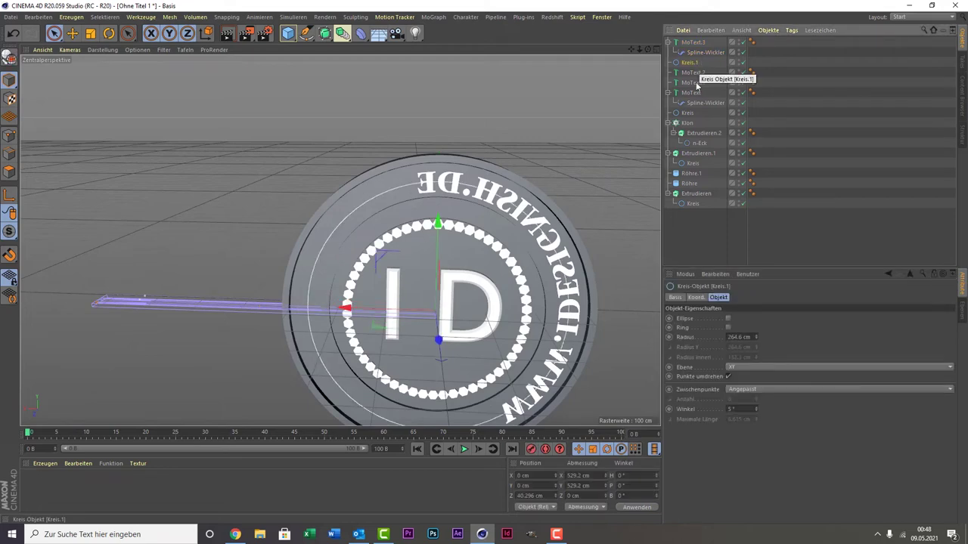
pyautogui.click(728, 380)
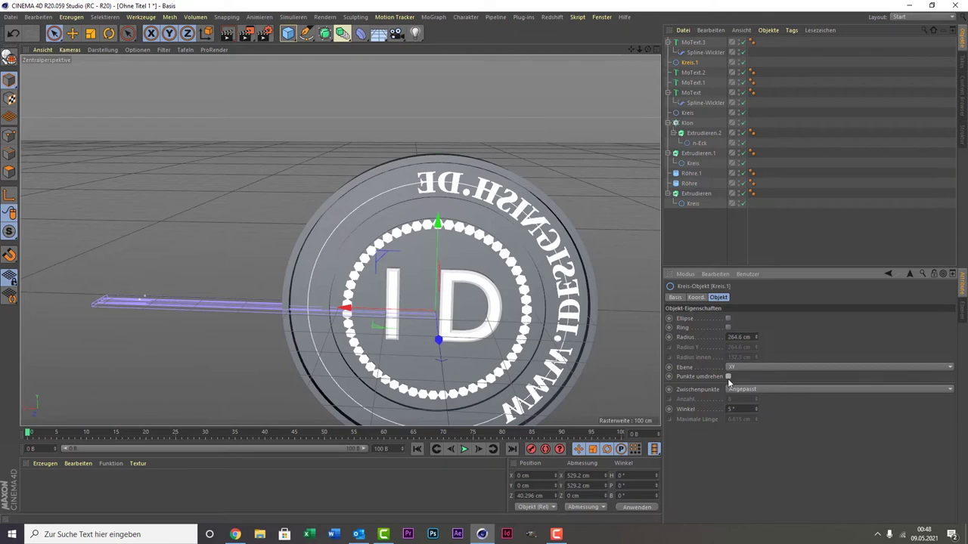
pyautogui.click(728, 378)
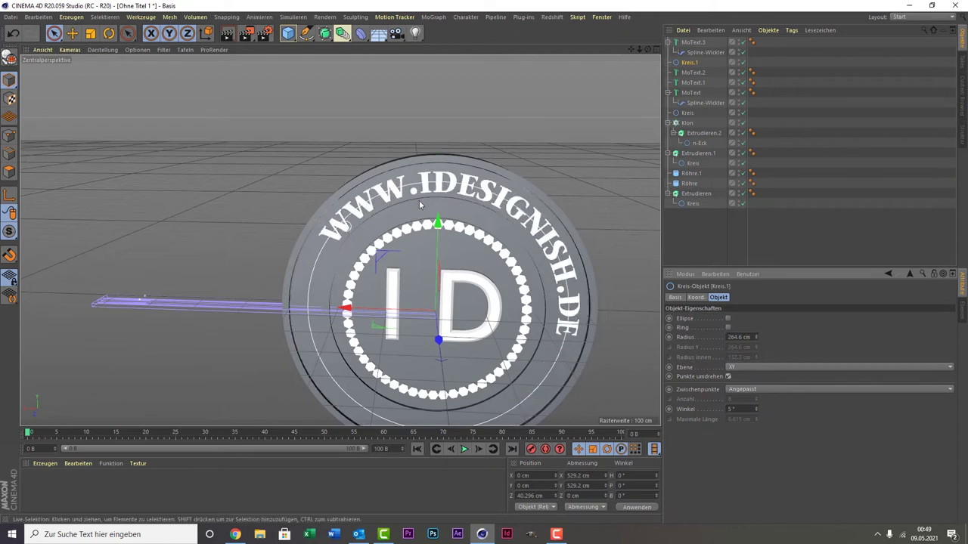
# Step: Settle Kreis.1's point direction and set the Spline-Wickler offset to 4% so text reads across the top
pyautogui.click(703, 53)
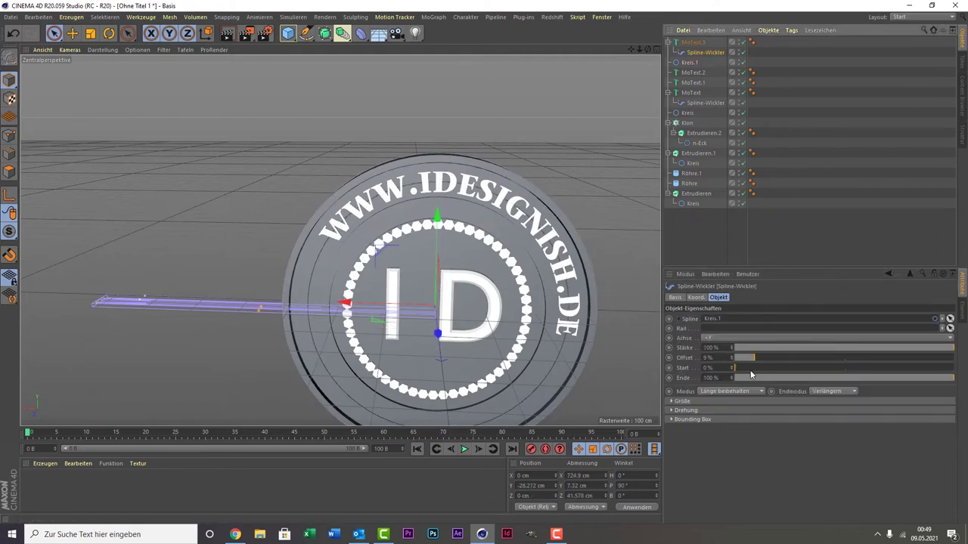
pyautogui.moveTo(751, 362); pyautogui.dragTo(796, 353)
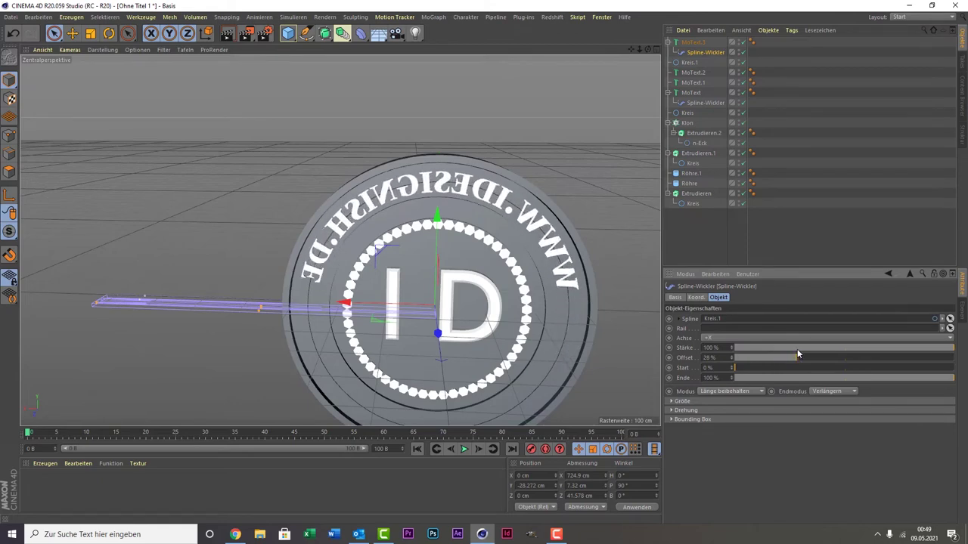
pyautogui.click(689, 62)
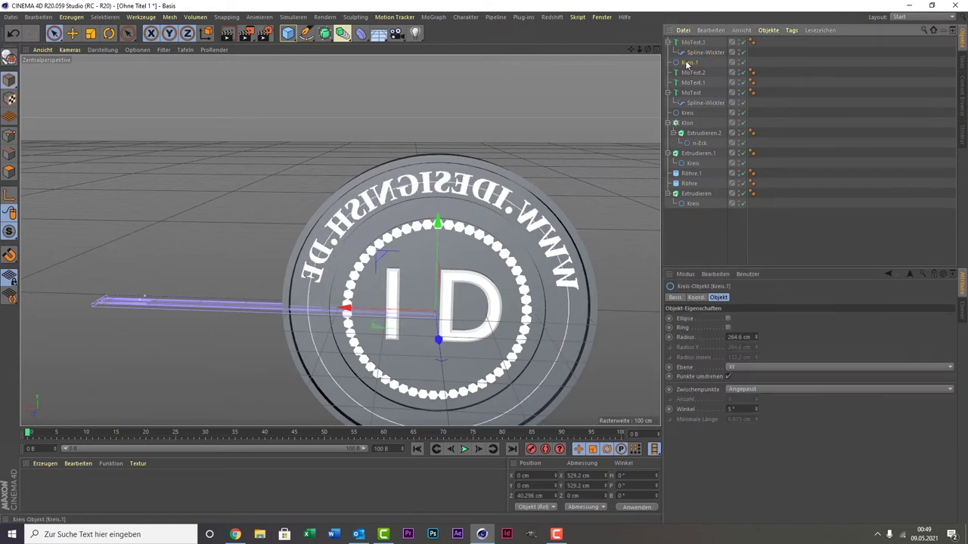
pyautogui.click(729, 377)
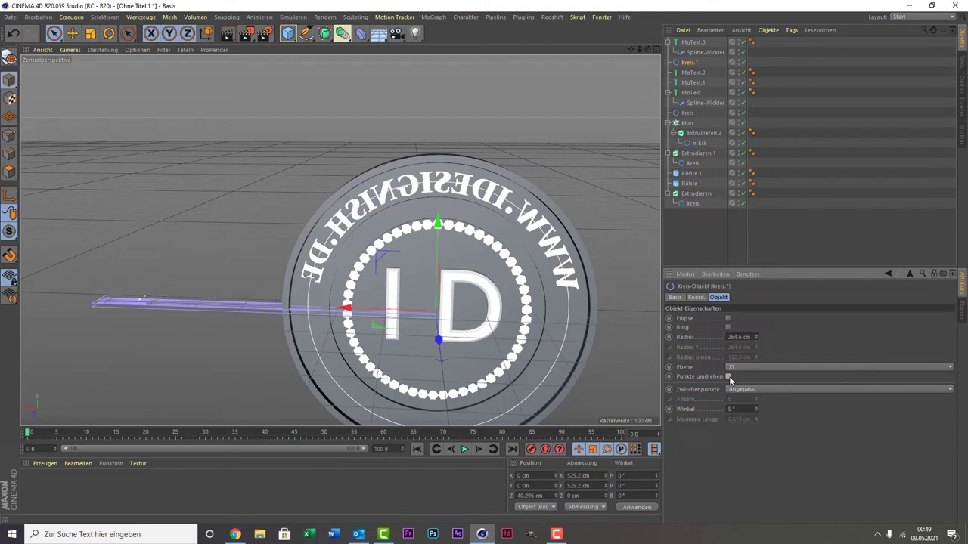
pyautogui.click(703, 53)
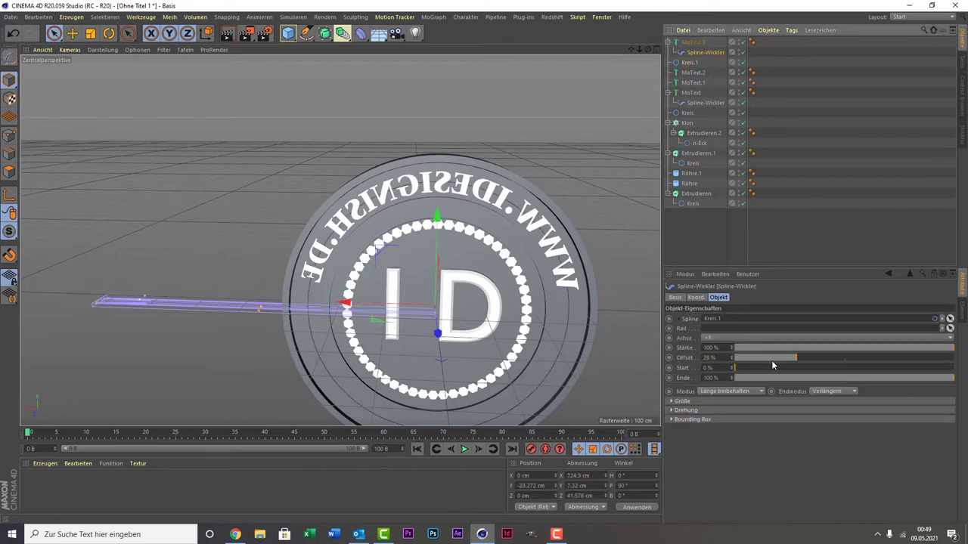
pyautogui.moveTo(773, 363); pyautogui.dragTo(743, 363)
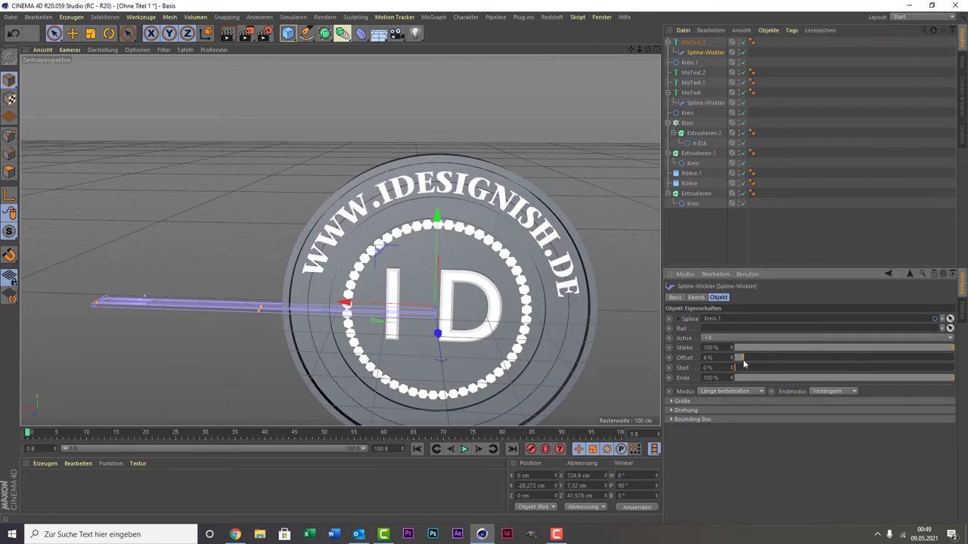
pyautogui.moveTo(743, 364); pyautogui.dragTo(744, 363)
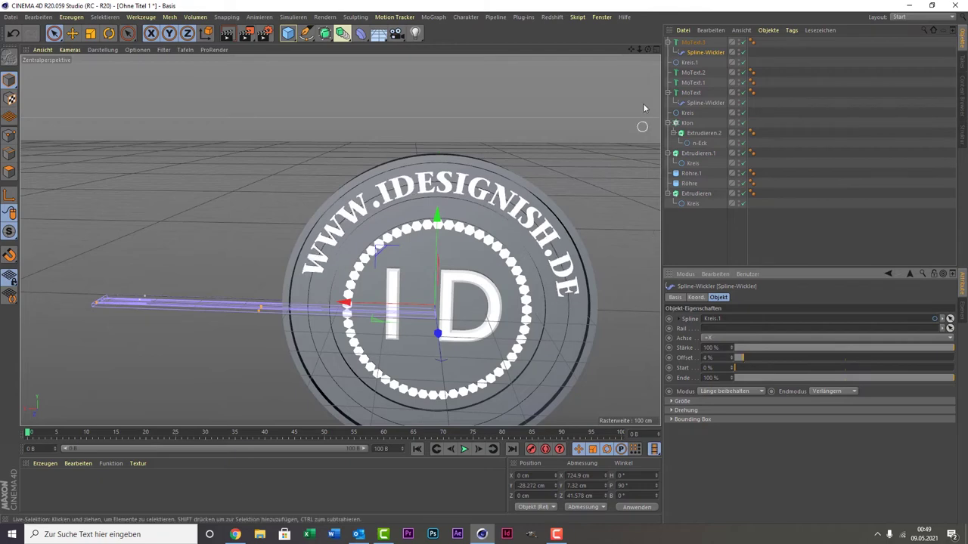
pyautogui.moveTo(648, 48)
pyautogui.mouseDown()
pyautogui.moveTo(665, 50)
pyautogui.moveTo(576, 55)
pyautogui.moveTo(580, 6)
pyautogui.mouseUp()
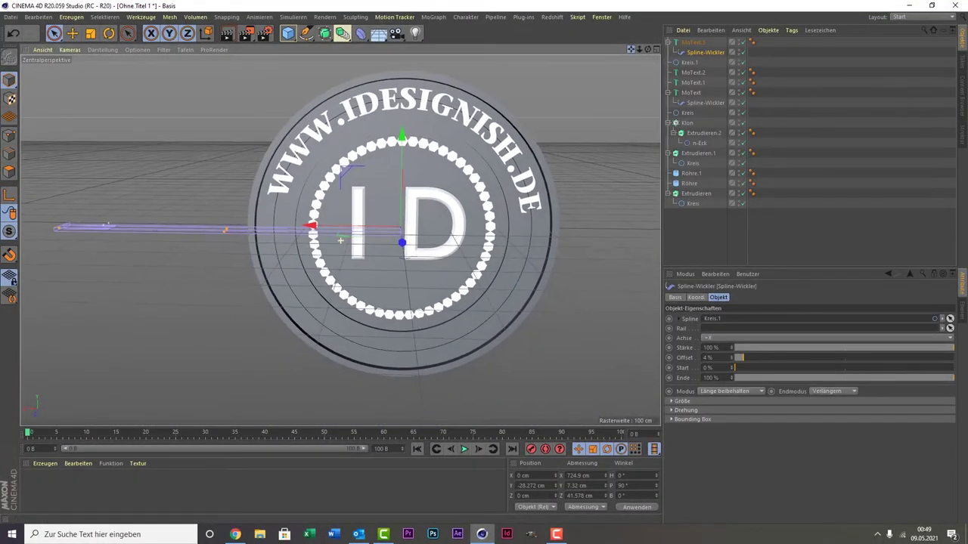
# Step: Group all scene objects into a null with Alt+G and rename it Logo
pyautogui.moveTo(731, 23); pyautogui.dragTo(737, 34)
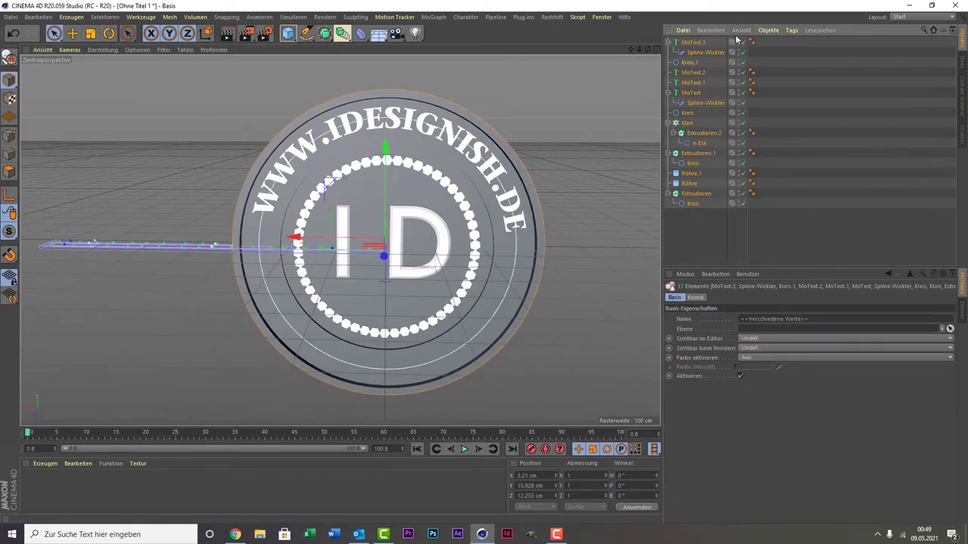
pyautogui.hotkey('alt', 'g')
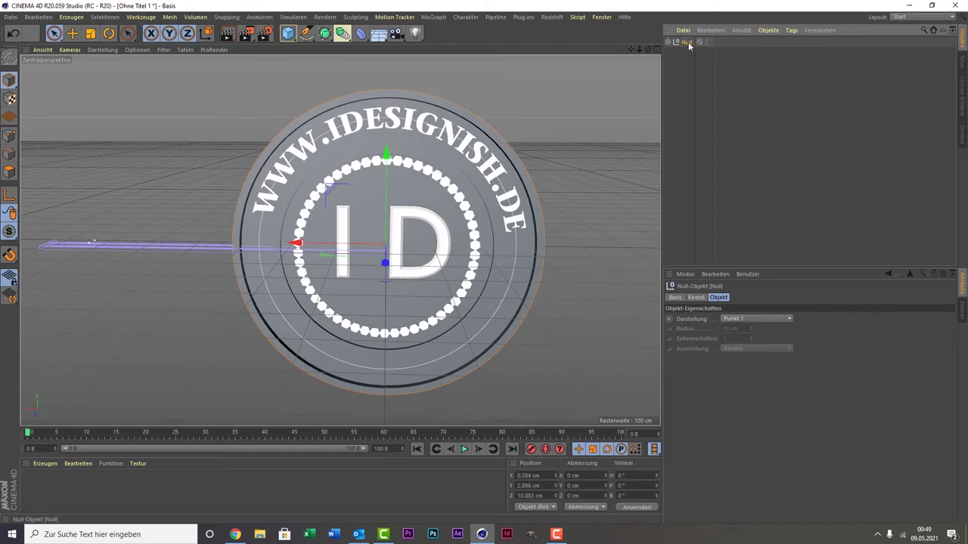
pyautogui.doubleClick(686, 43)
pyautogui.write('Logo')
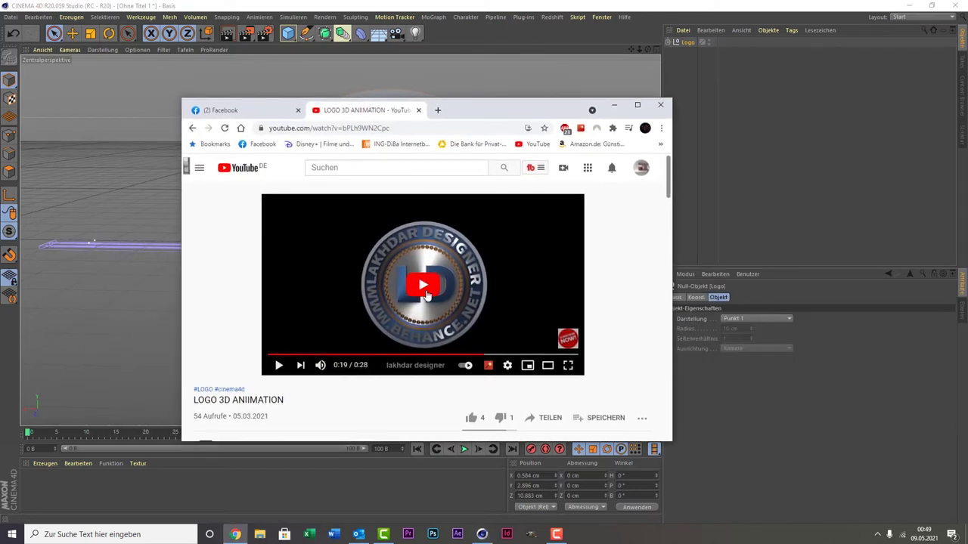
pyautogui.click(426, 295)
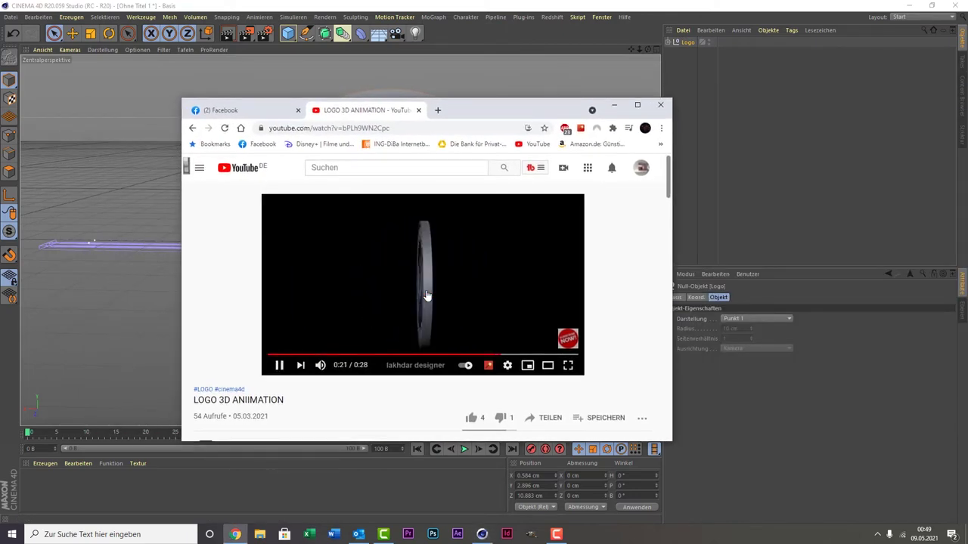
pyautogui.click(280, 366)
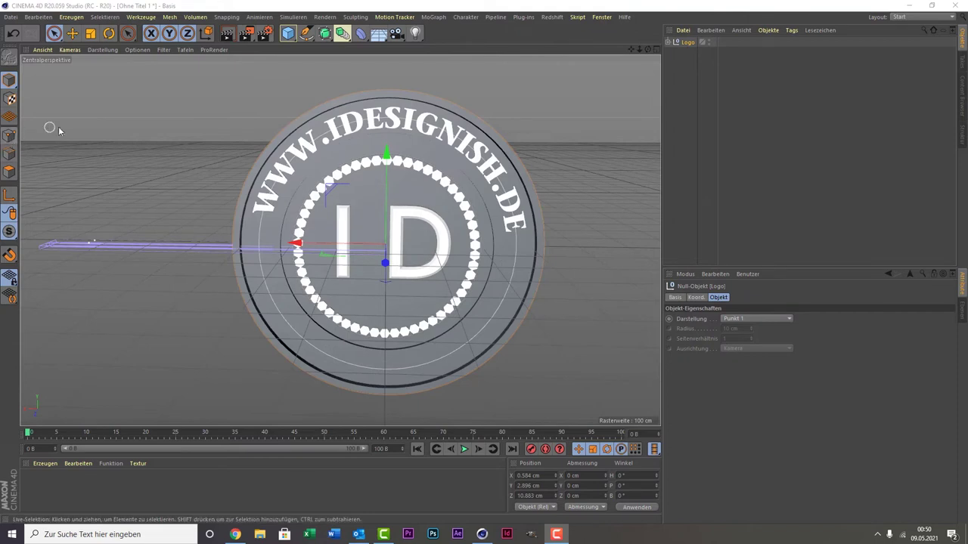
# Step: Keyframe the Logo null's heading rotation at 0° on the first frame
pyautogui.click(689, 43)
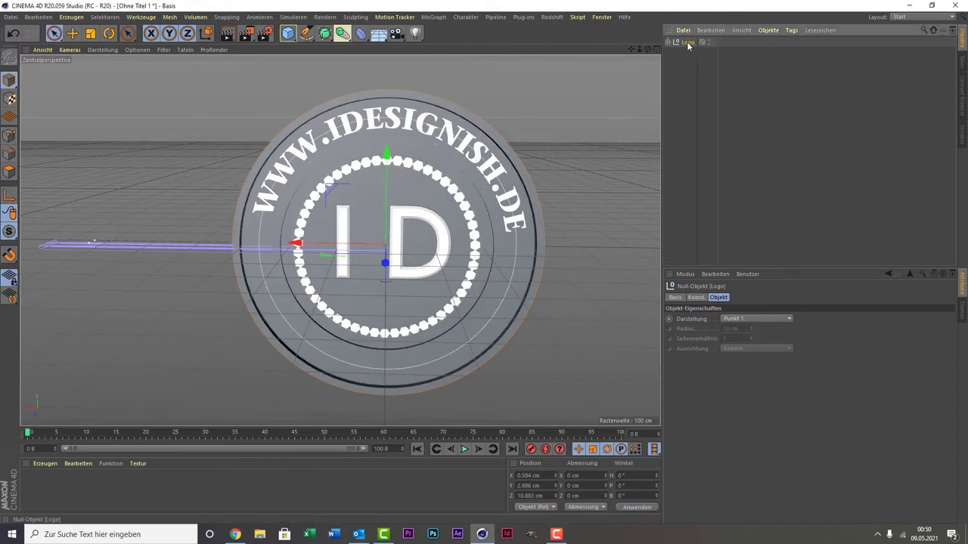
pyautogui.click(690, 298)
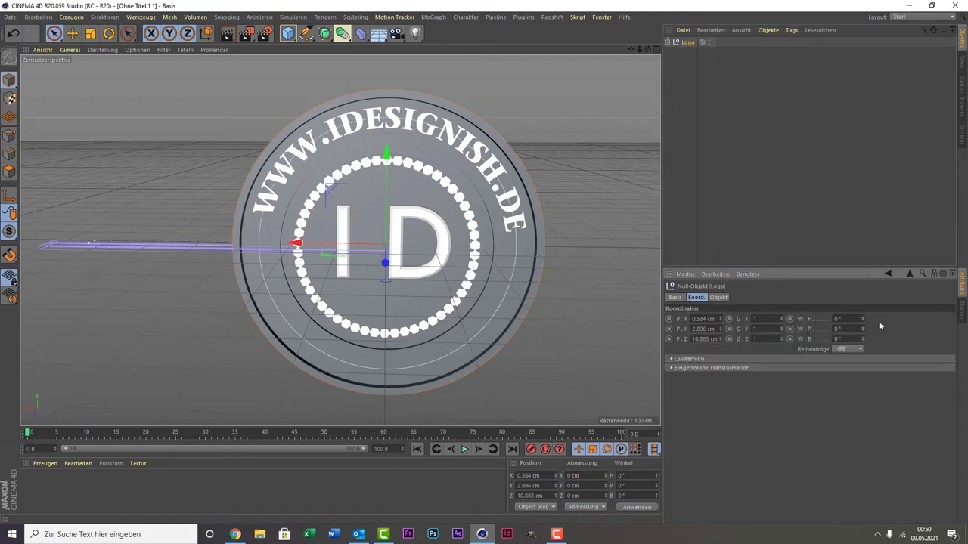
pyautogui.moveTo(863, 319); pyautogui.dragTo(862, 287)
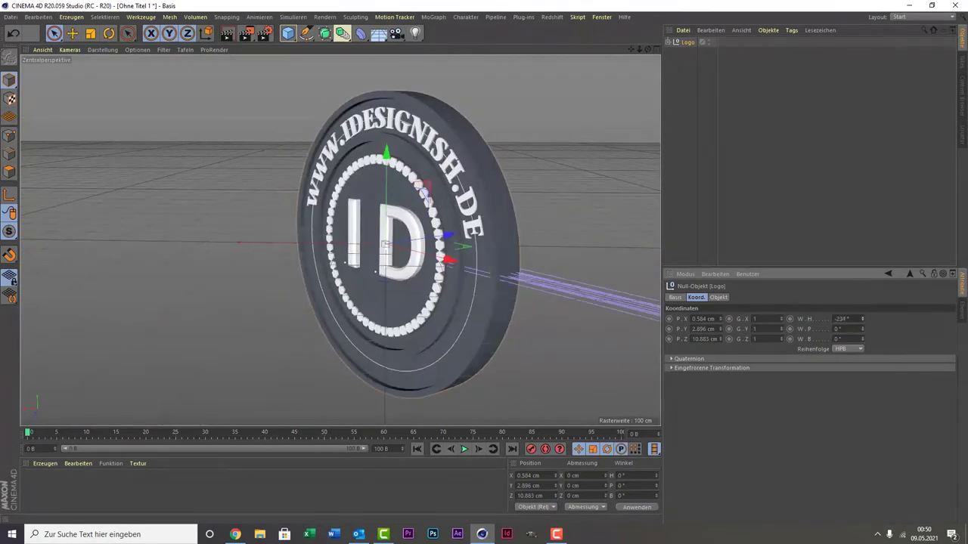
pyautogui.doubleClick(840, 318)
pyautogui.write('0')
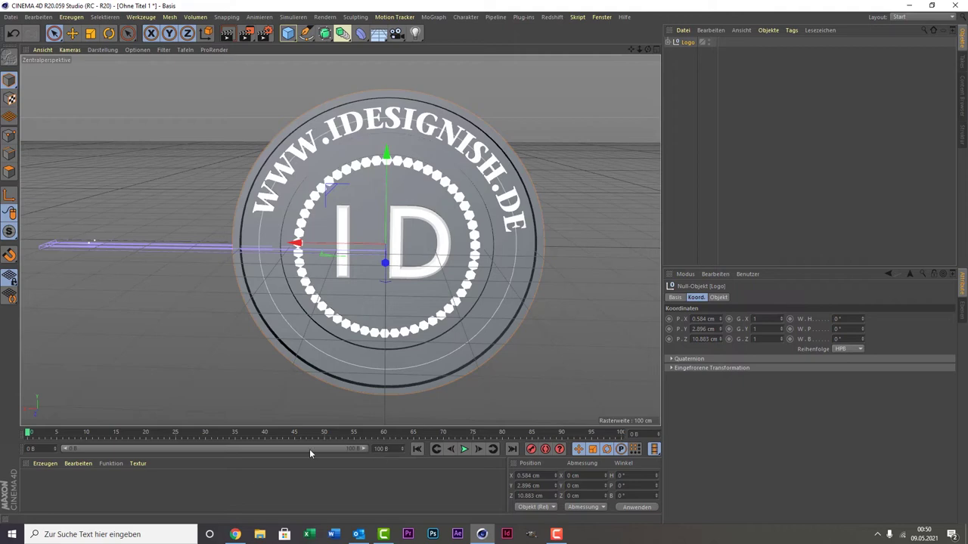
pyautogui.click(789, 320)
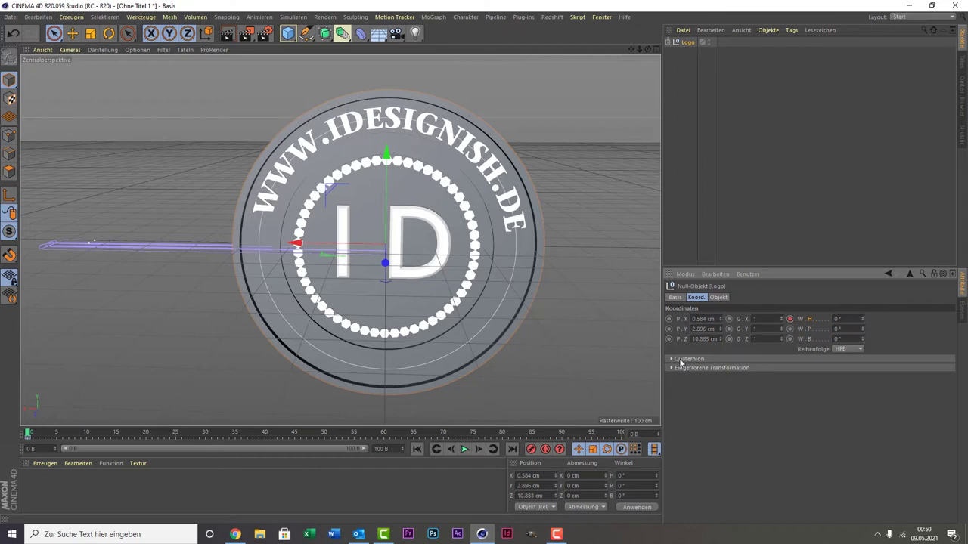
# Step: Keyframe a 360° heading at frame 100, then play back the spin from frame 0
pyautogui.moveTo(593, 433); pyautogui.dragTo(653, 434)
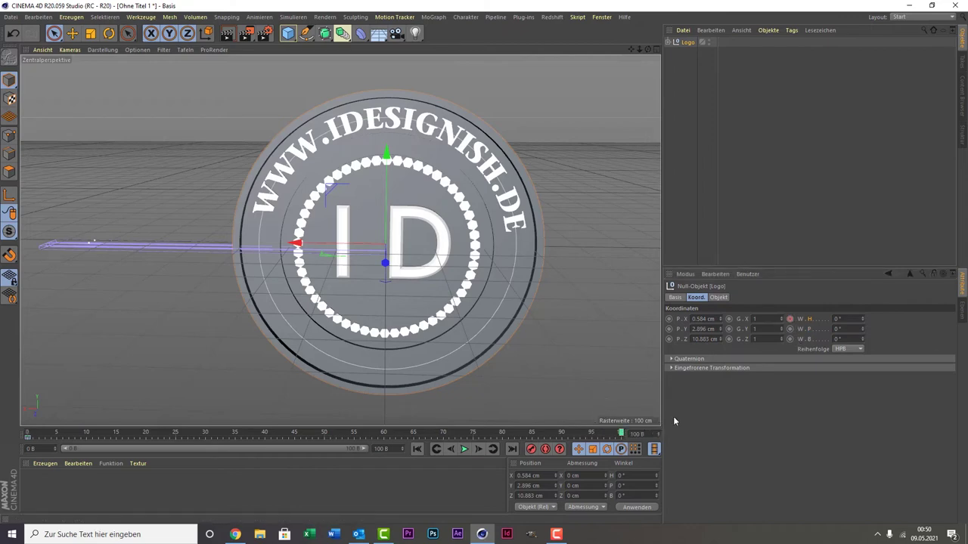
pyautogui.doubleClick(847, 318)
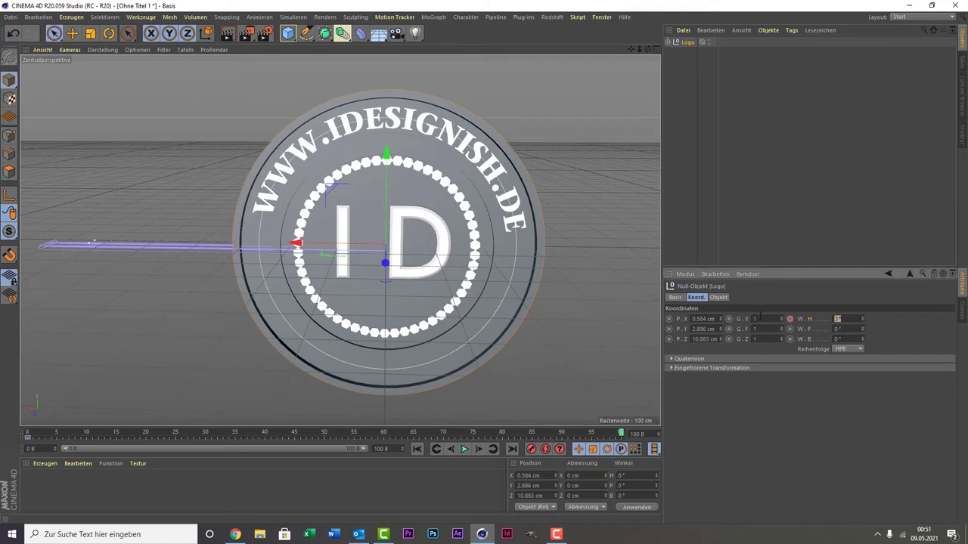
pyautogui.write('36')
pyautogui.click(790, 320)
pyautogui.moveTo(41, 437); pyautogui.dragTo(13, 437)
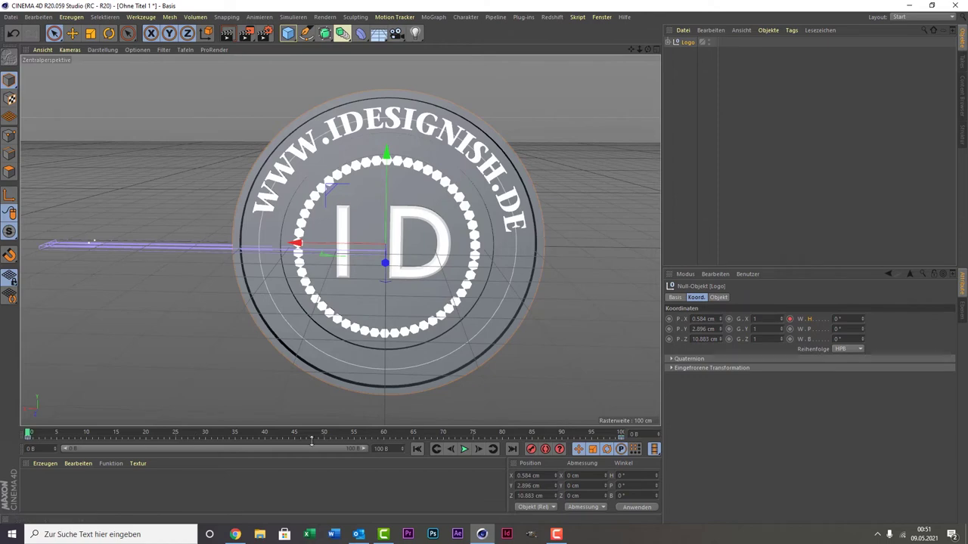
pyautogui.click(464, 449)
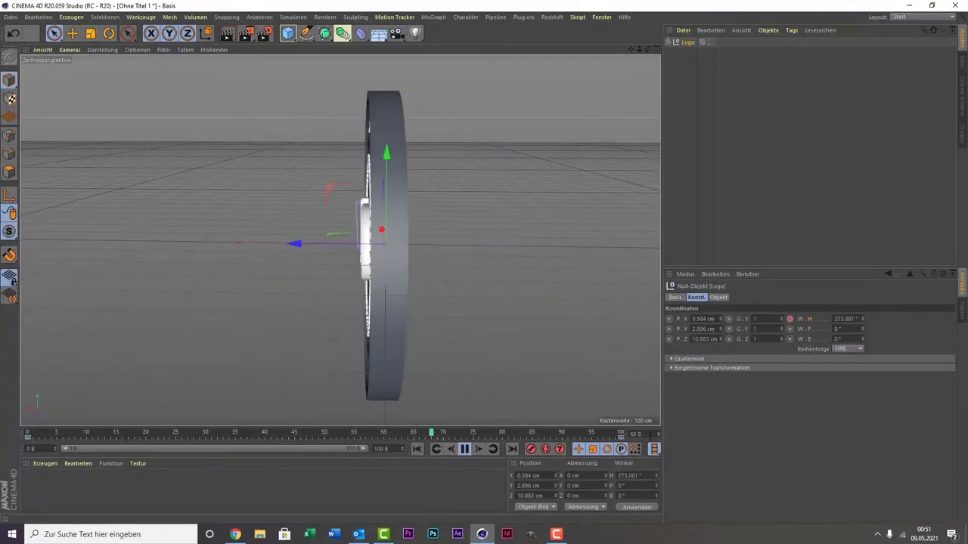
pyautogui.click(465, 449)
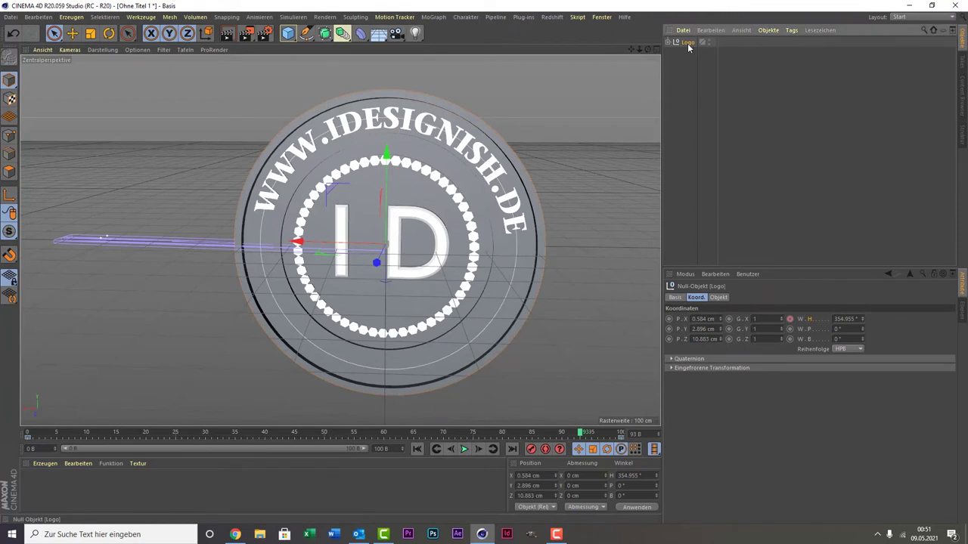
# Step: Show the W.H heading F-curve and set all its keys to linear interpolation
pyautogui.rightClick(809, 326)
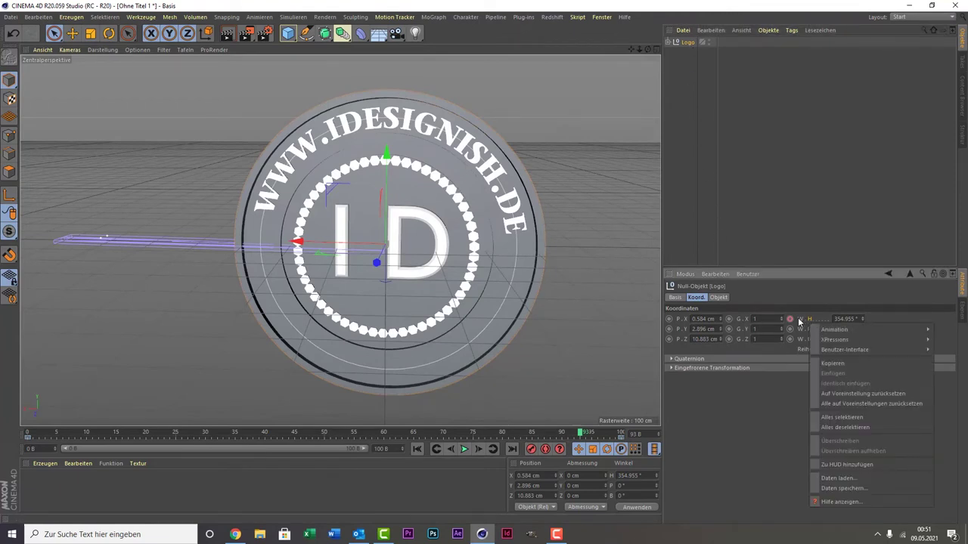
pyautogui.rightClick(799, 322)
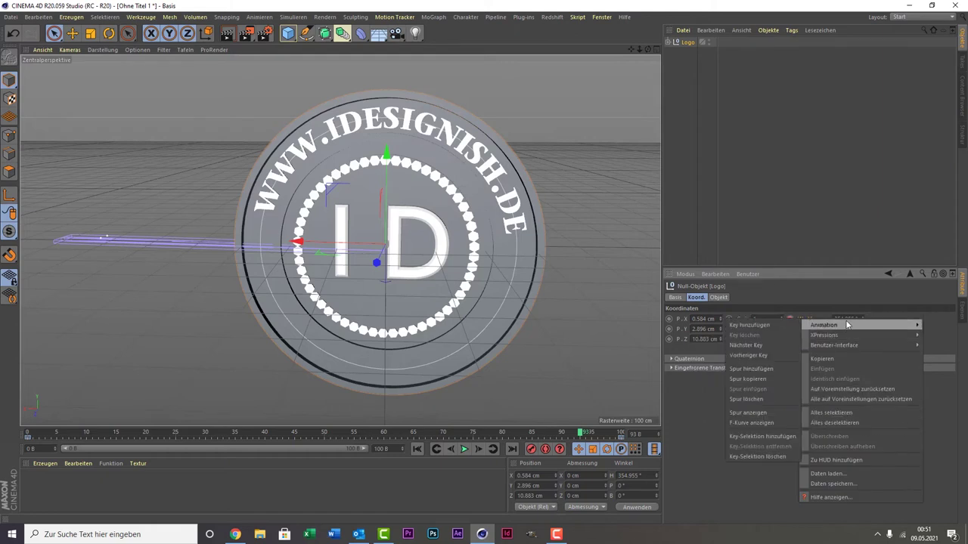
pyautogui.moveTo(834, 330)
pyautogui.click(770, 424)
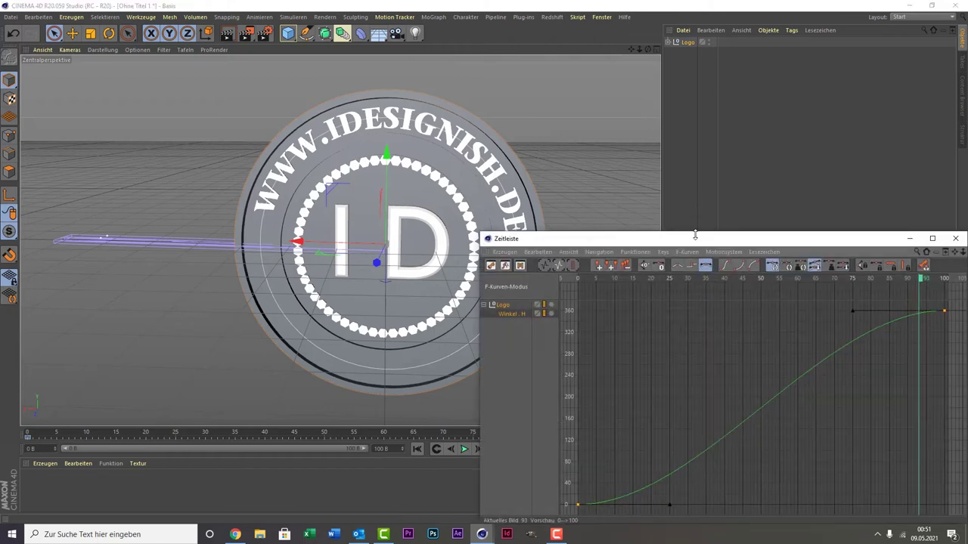
pyautogui.moveTo(694, 237); pyautogui.dragTo(490, 71)
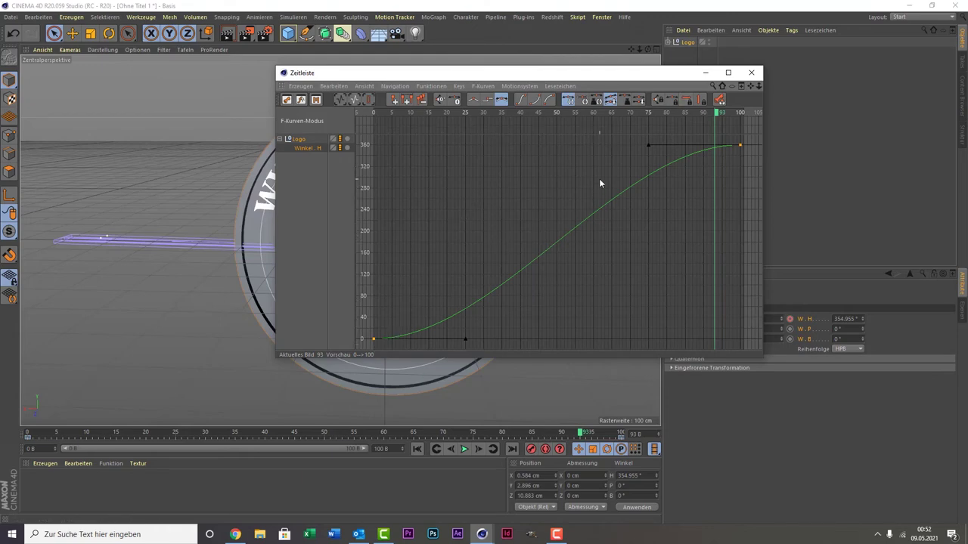
pyautogui.hotkey('ctrl', 'a')
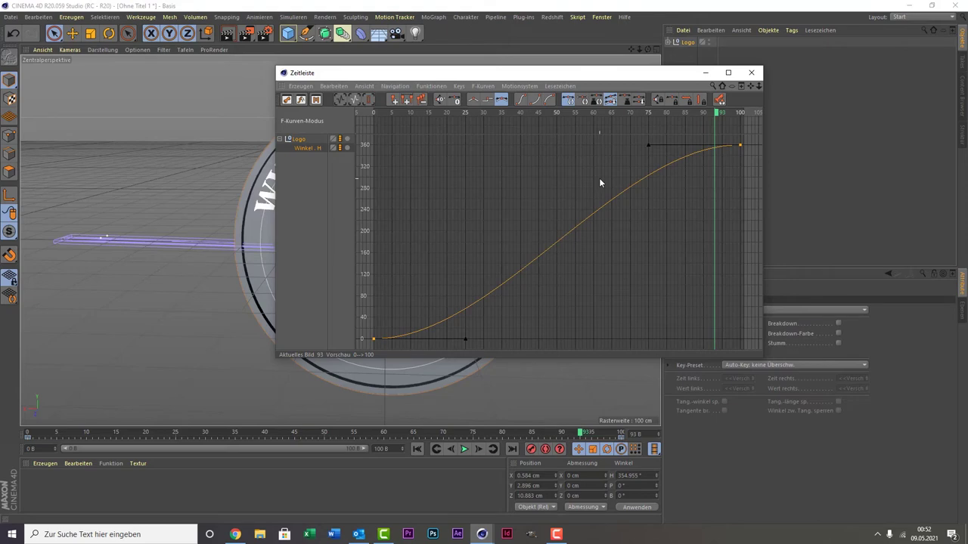
pyautogui.click(473, 100)
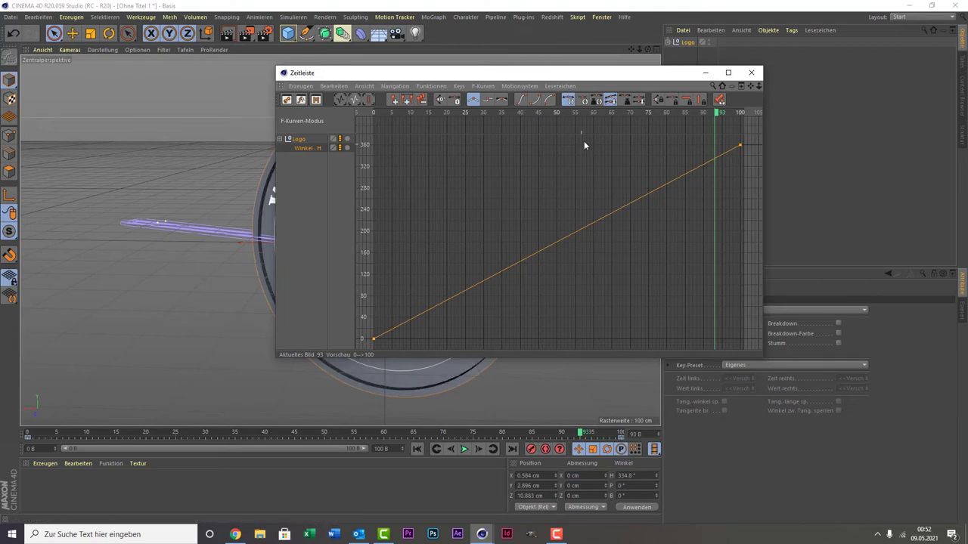
pyautogui.click(751, 72)
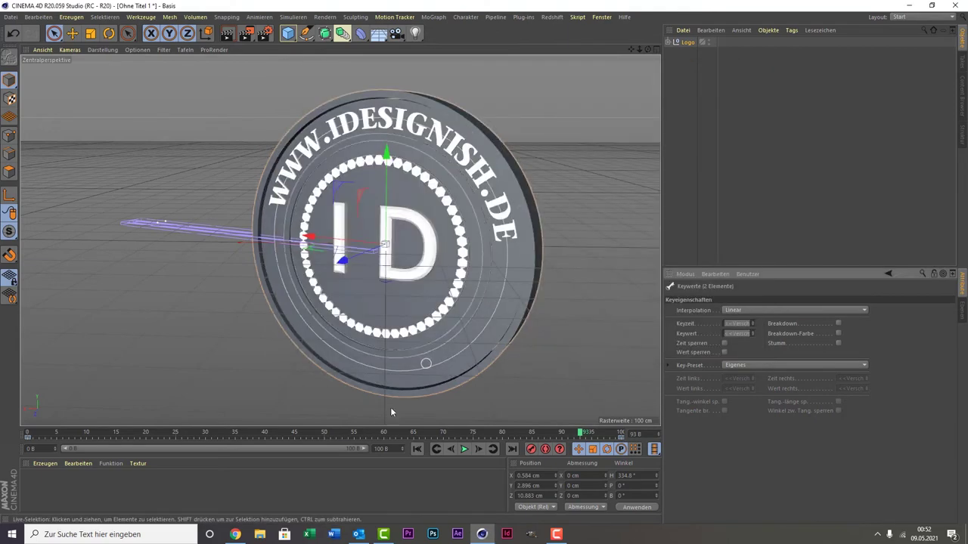
pyautogui.click(31, 435)
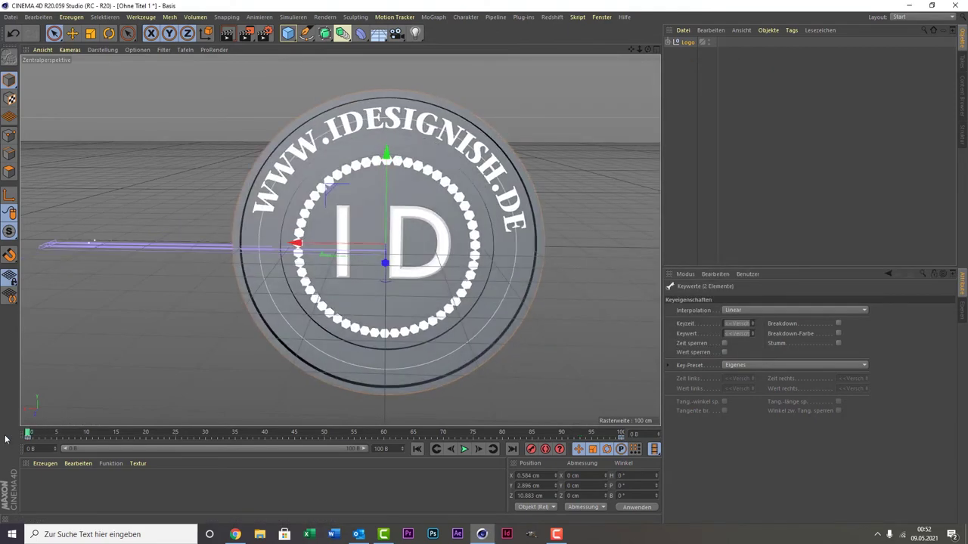
pyautogui.click(464, 449)
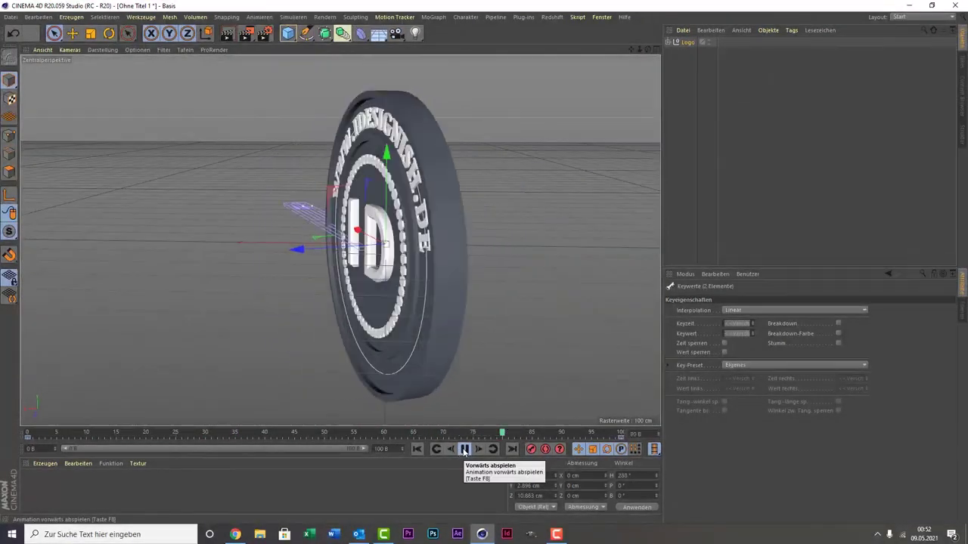
pyautogui.click(464, 449)
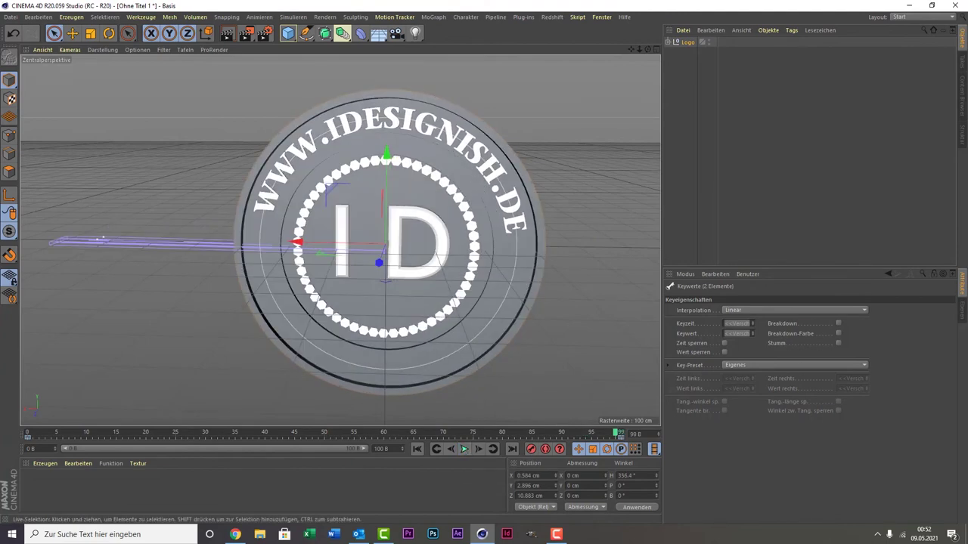
pyautogui.click(235, 535)
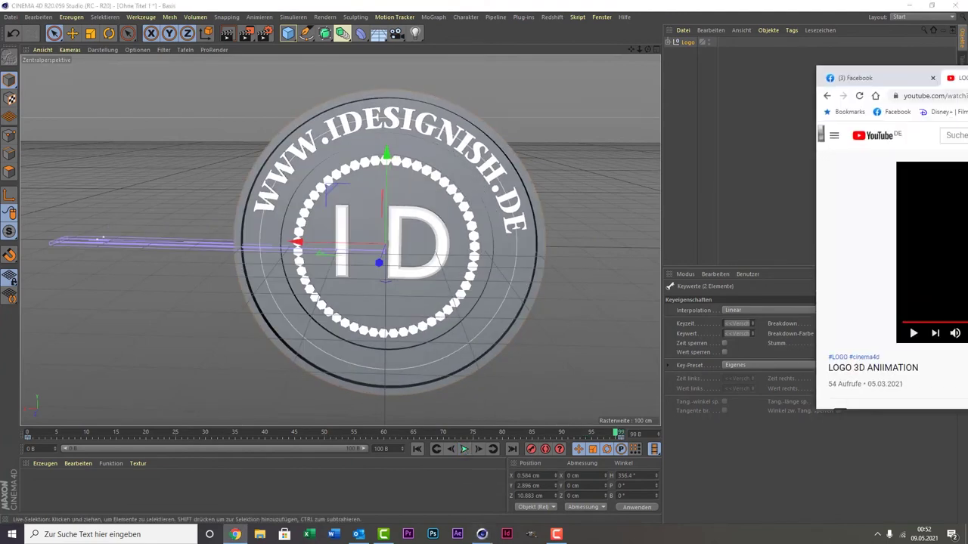
pyautogui.moveTo(870, 72); pyautogui.dragTo(694, 96)
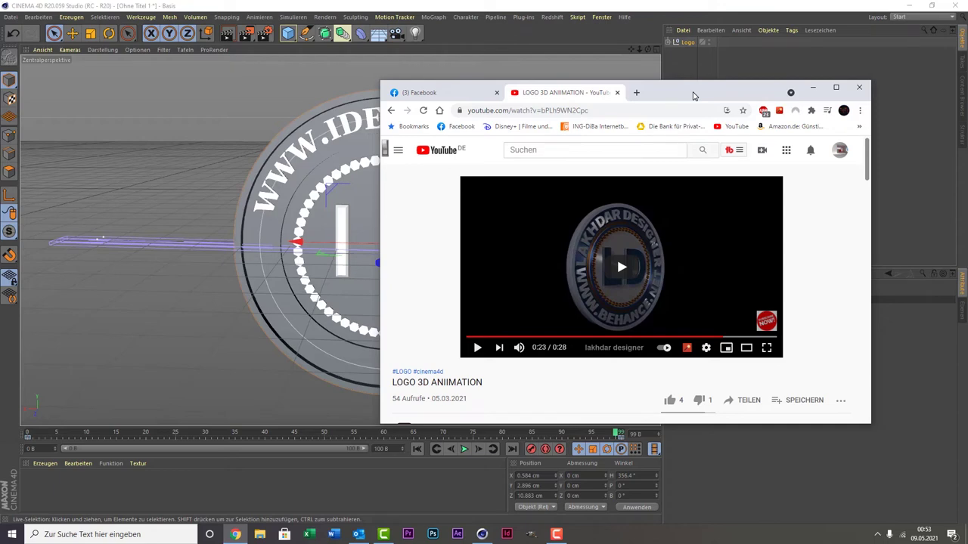
pyautogui.moveTo(694, 95); pyautogui.dragTo(732, 93)
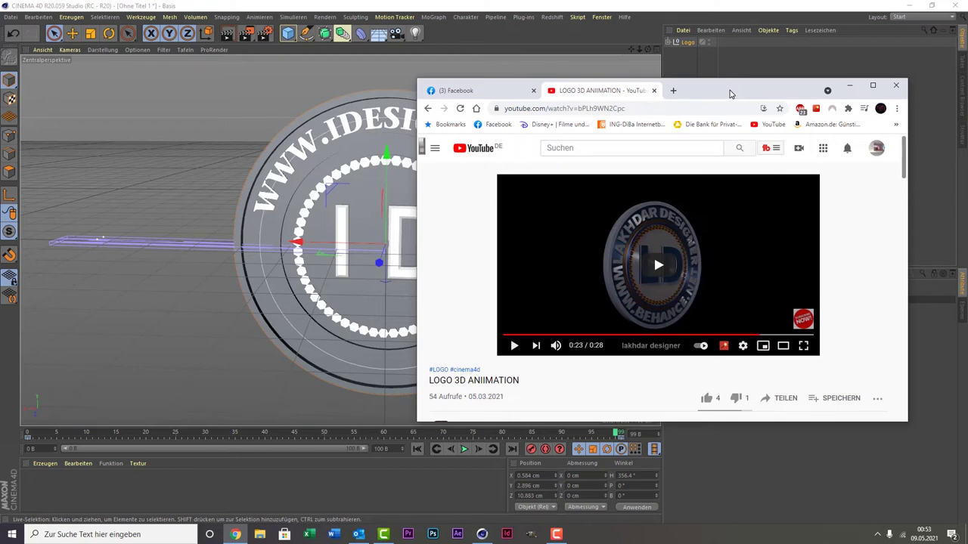
pyautogui.moveTo(730, 94); pyautogui.dragTo(967, 43)
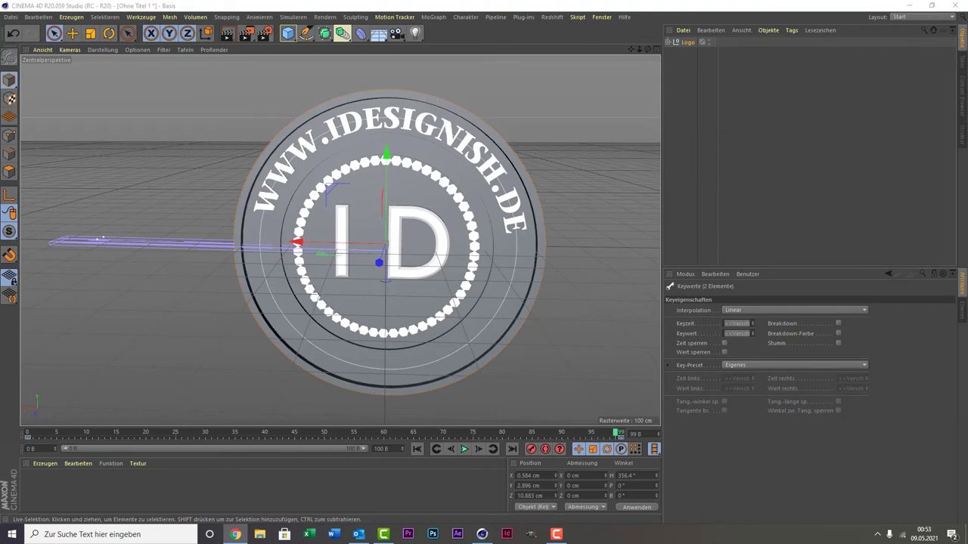
pyautogui.hotkey('alt', 'Tab')
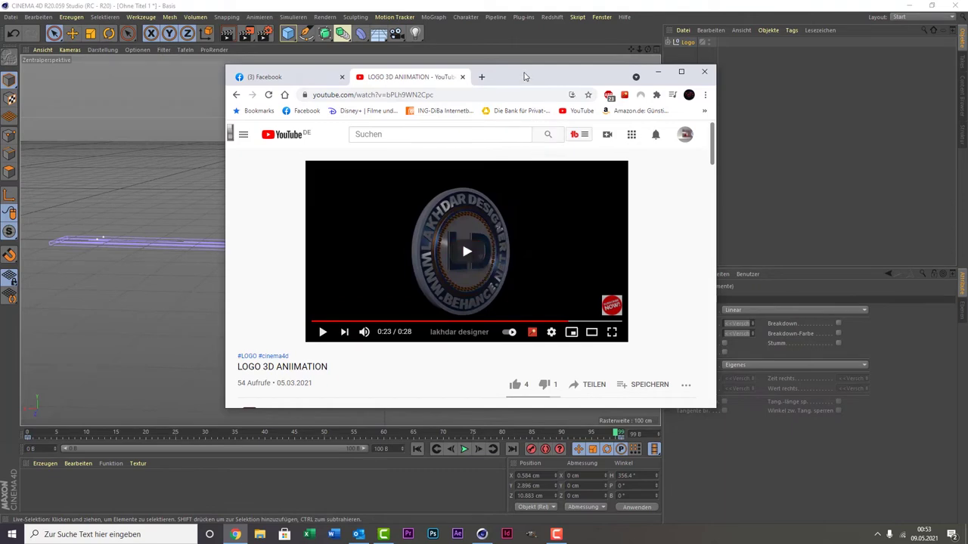
pyautogui.moveTo(525, 76)
pyautogui.mouseDown()
pyautogui.moveTo(599, 111)
pyautogui.moveTo(731, 138)
pyautogui.mouseUp()
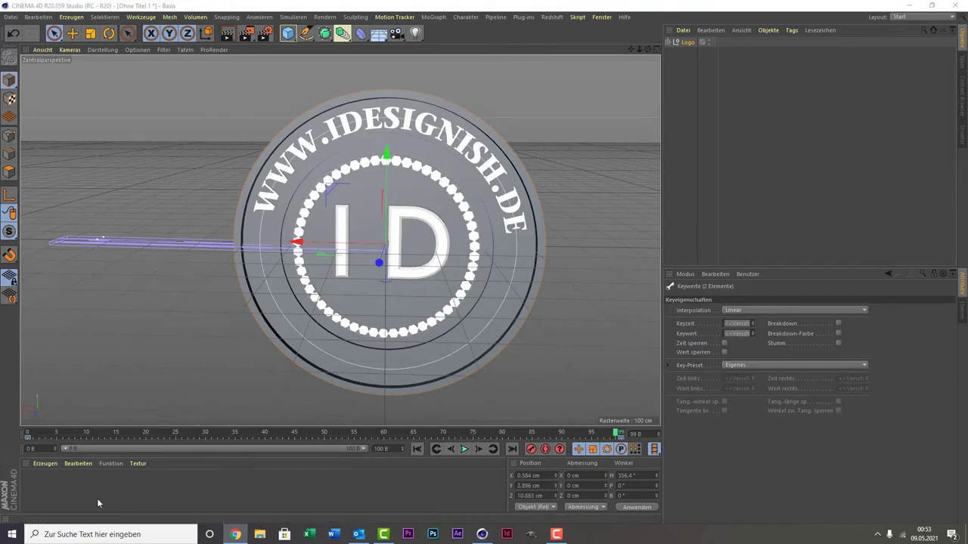
# Step: Create material Mat in blue (H 226°, S 71%, V 80%) and apply it to the medallion disc
pyautogui.doubleClick(62, 492)
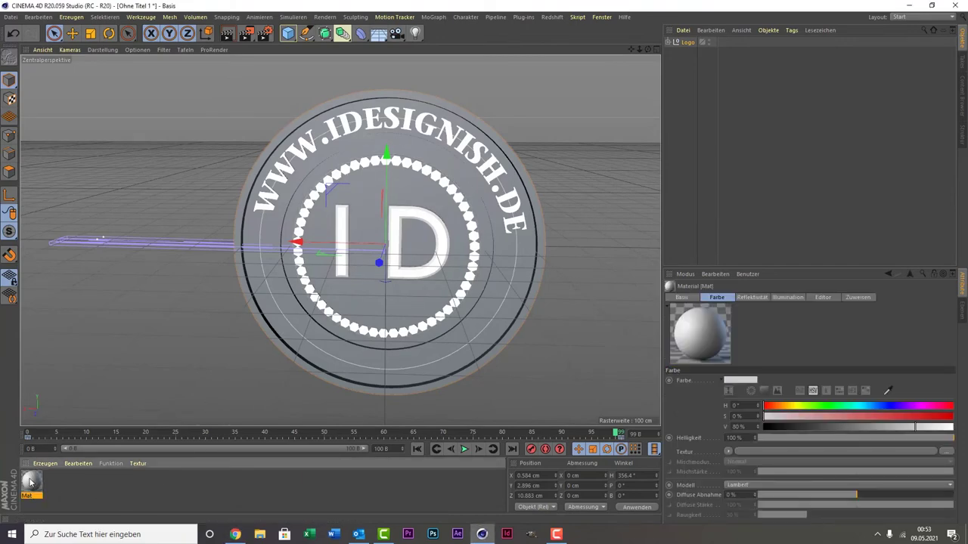
pyautogui.doubleClick(31, 480)
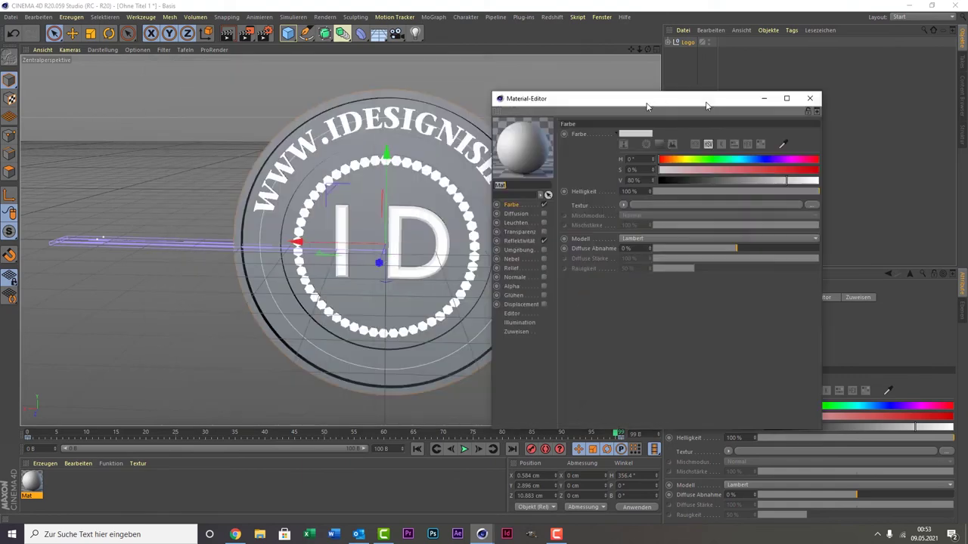
pyautogui.moveTo(306, 69); pyautogui.dragTo(734, 76)
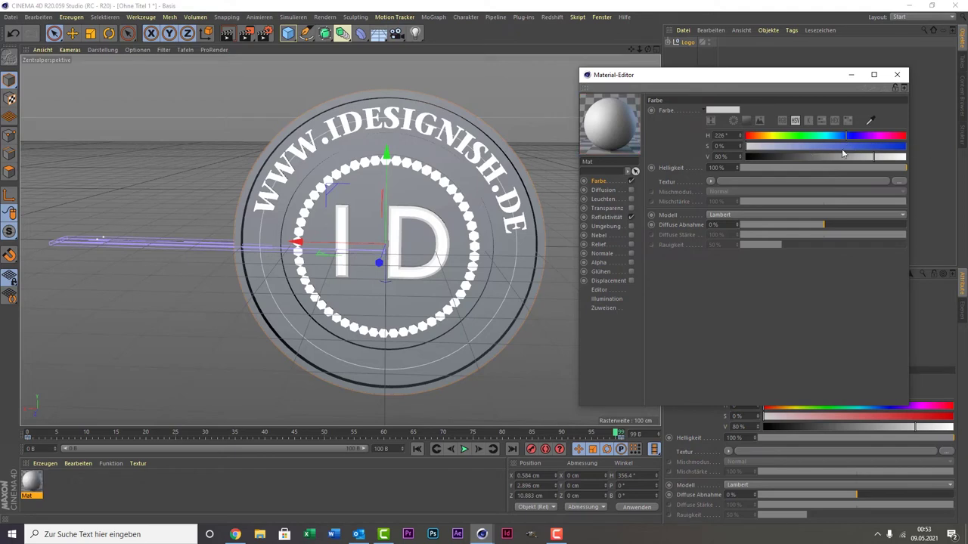
pyautogui.moveTo(843, 149); pyautogui.dragTo(859, 148)
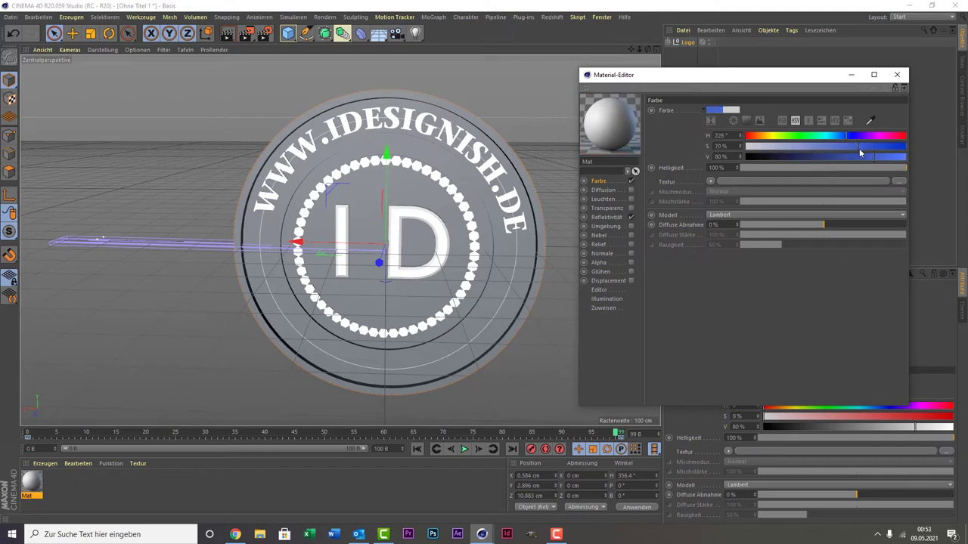
pyautogui.click(896, 75)
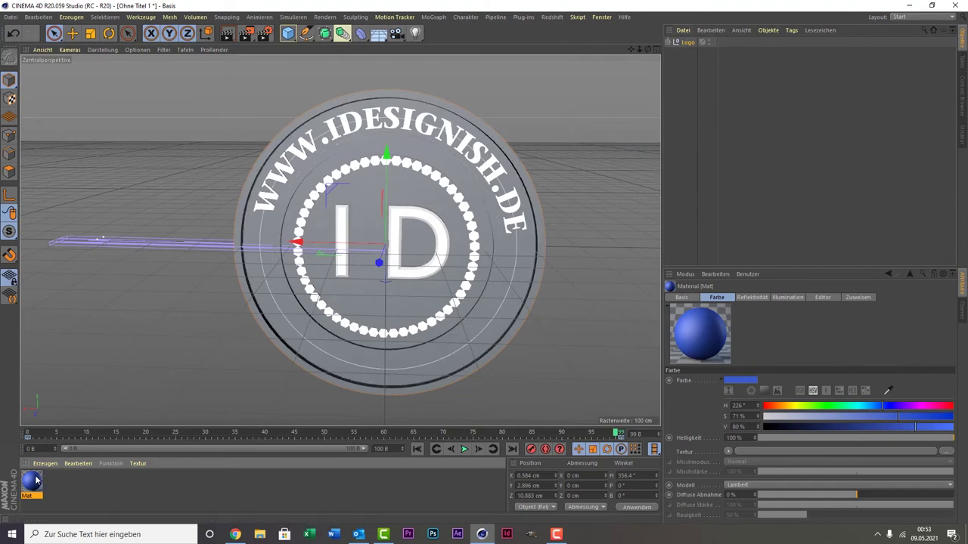
pyautogui.moveTo(35, 480); pyautogui.dragTo(267, 273)
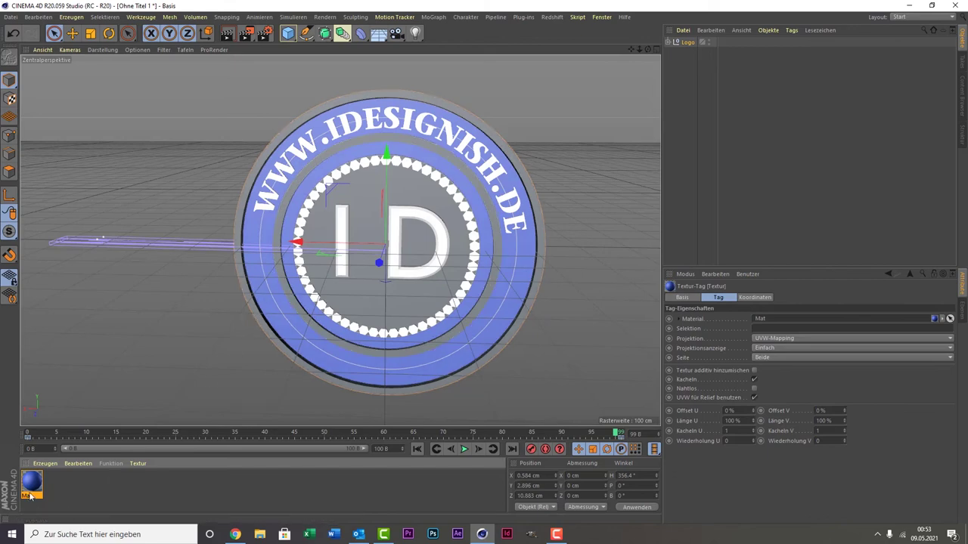
# Step: Create a second material, Mat.1, and open it in the Material Editor
pyautogui.click(55, 488)
pyautogui.doubleClick(54, 489)
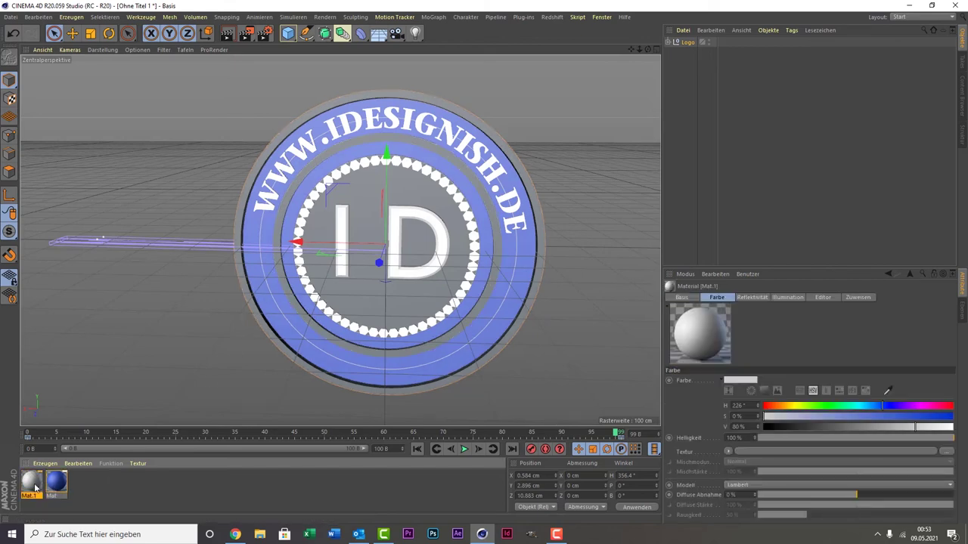
pyautogui.doubleClick(31, 481)
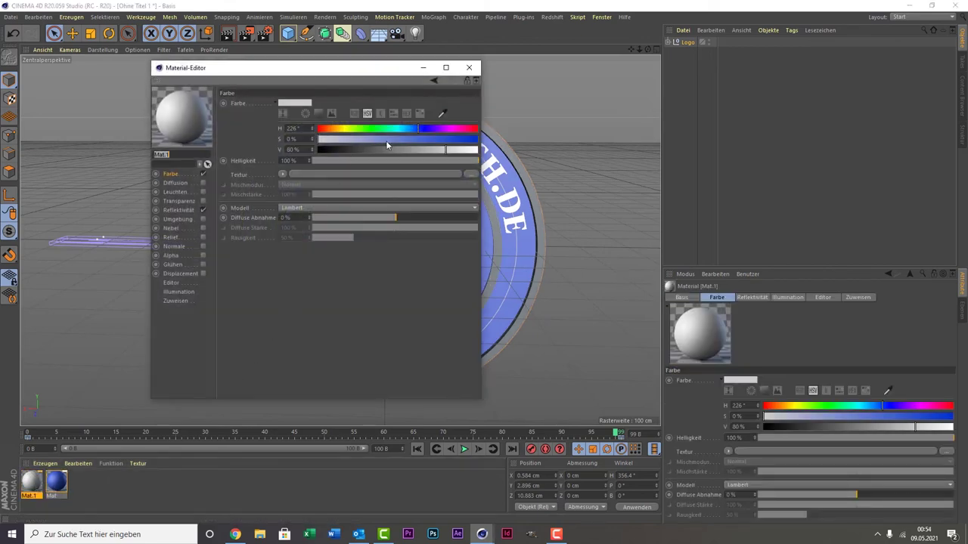
# Step: Give Mat.1 a Beckmann reflectance layer with 31% specular strength and 52% roughness
pyautogui.click(202, 210)
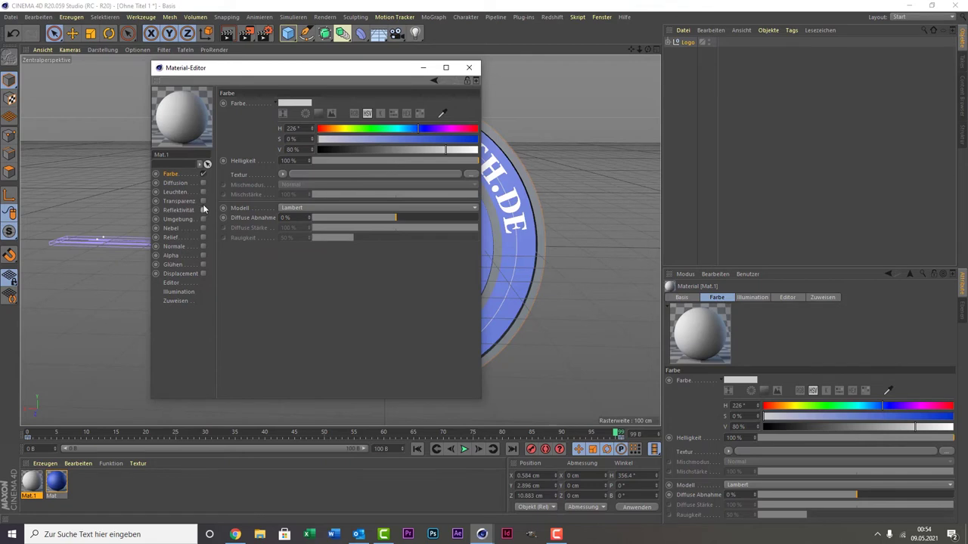
pyautogui.click(203, 201)
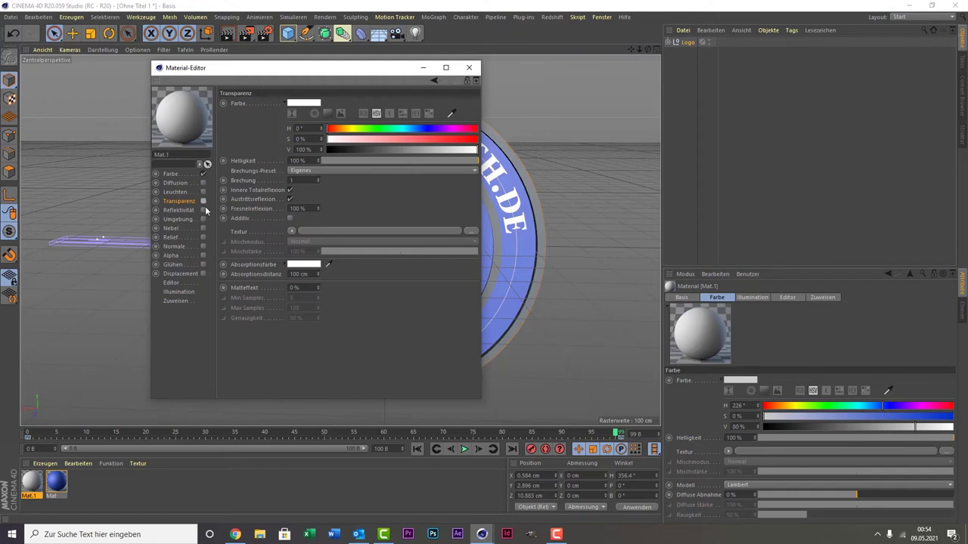
pyautogui.click(204, 209)
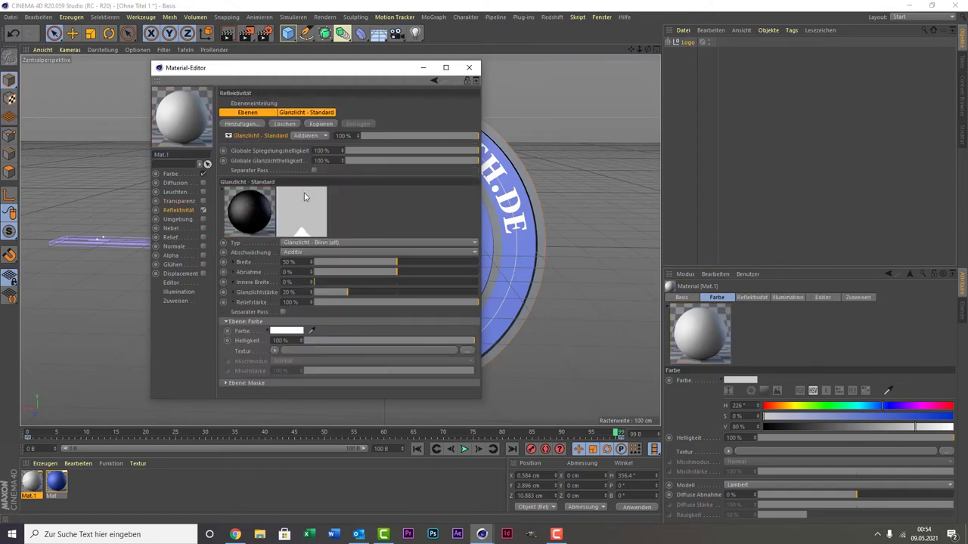
pyautogui.click(240, 124)
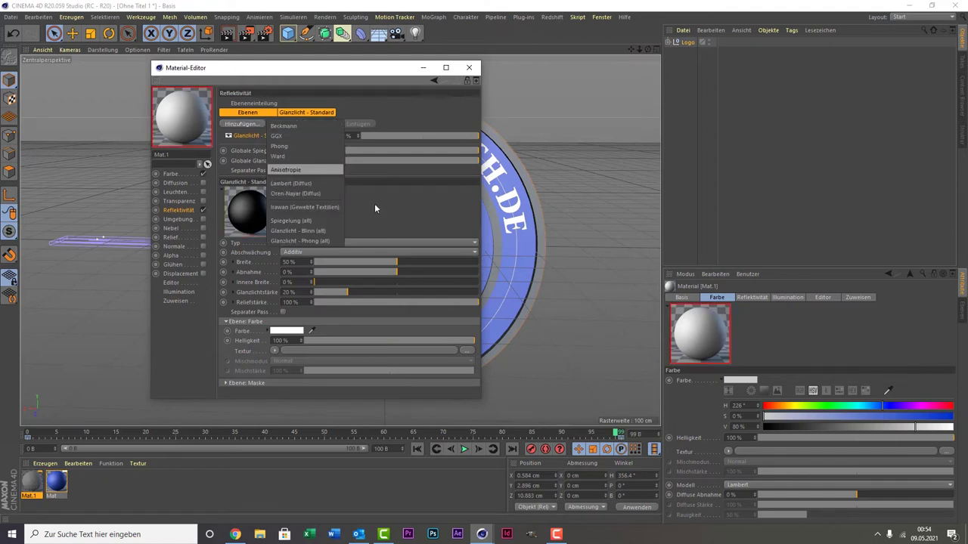
pyautogui.click(283, 126)
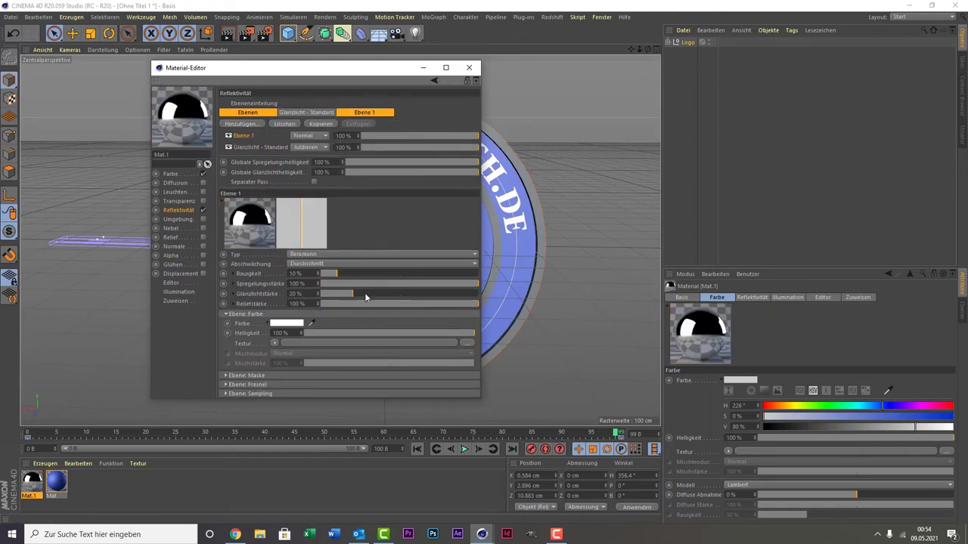
pyautogui.moveTo(366, 296); pyautogui.dragTo(394, 300)
pyautogui.moveTo(394, 300); pyautogui.dragTo(370, 295)
pyautogui.moveTo(362, 273); pyautogui.dragTo(405, 276)
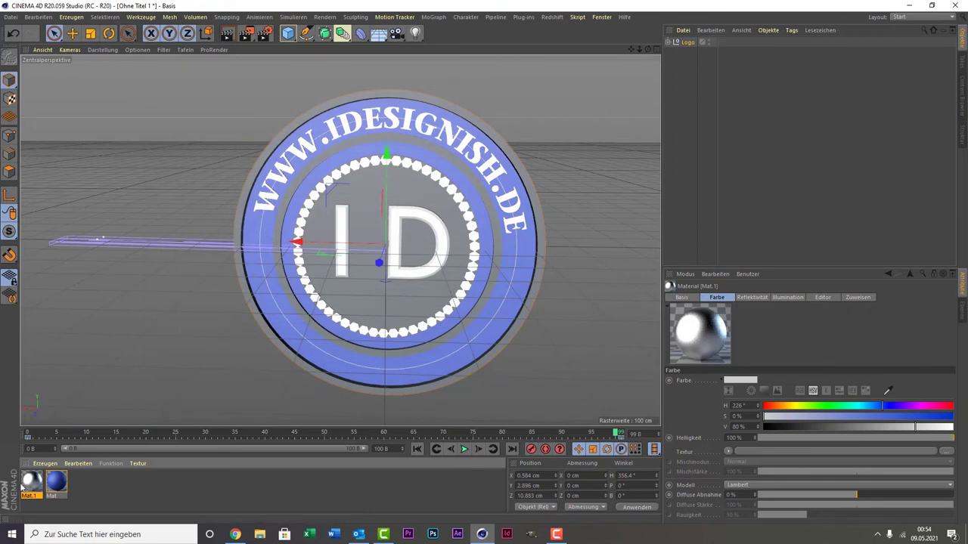
# Step: Apply Mat.1 to the logo's inner ring and outer rim, and add a new material Mat.2
pyautogui.moveTo(28, 490)
pyautogui.mouseDown()
pyautogui.moveTo(398, 216)
pyautogui.moveTo(378, 194)
pyautogui.mouseUp()
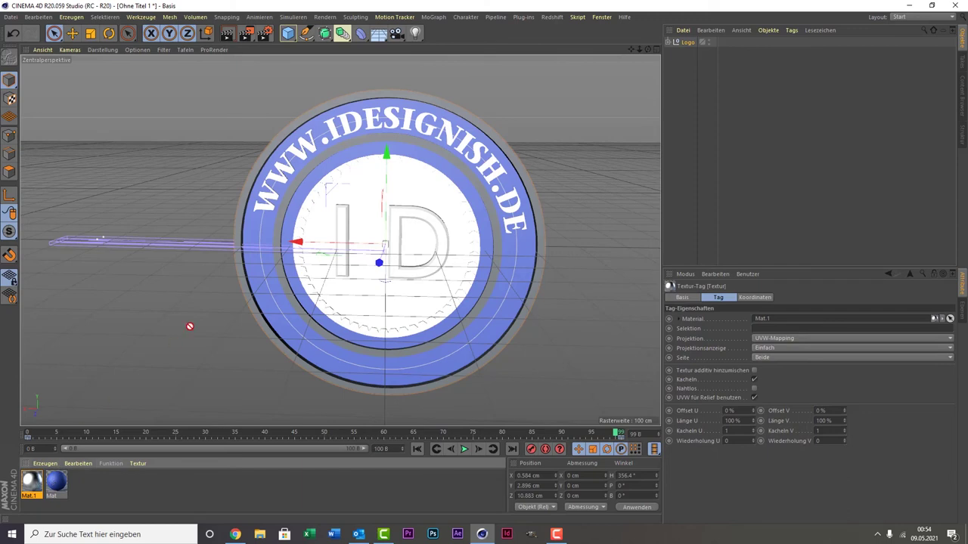
pyautogui.moveTo(190, 327); pyautogui.dragTo(327, 162)
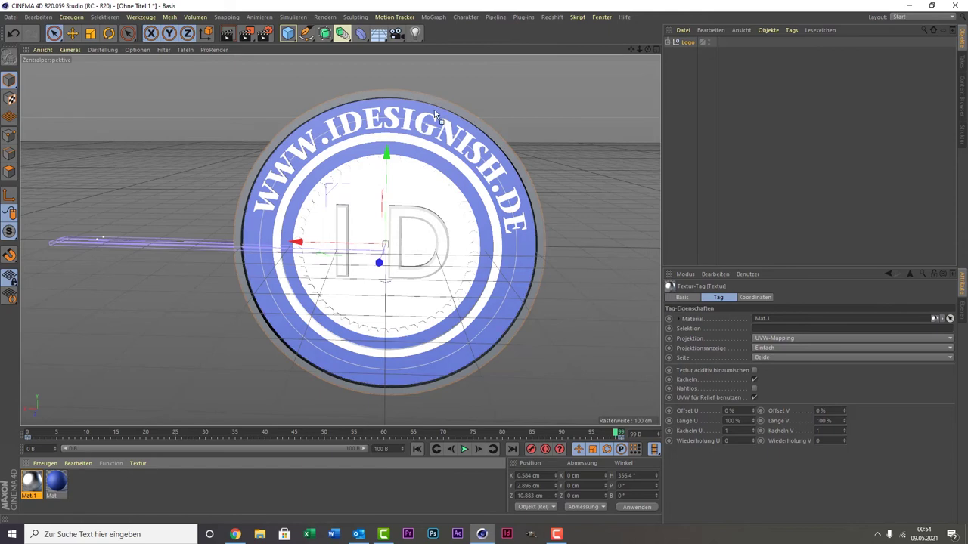
pyautogui.moveTo(213, 277); pyautogui.dragTo(443, 111)
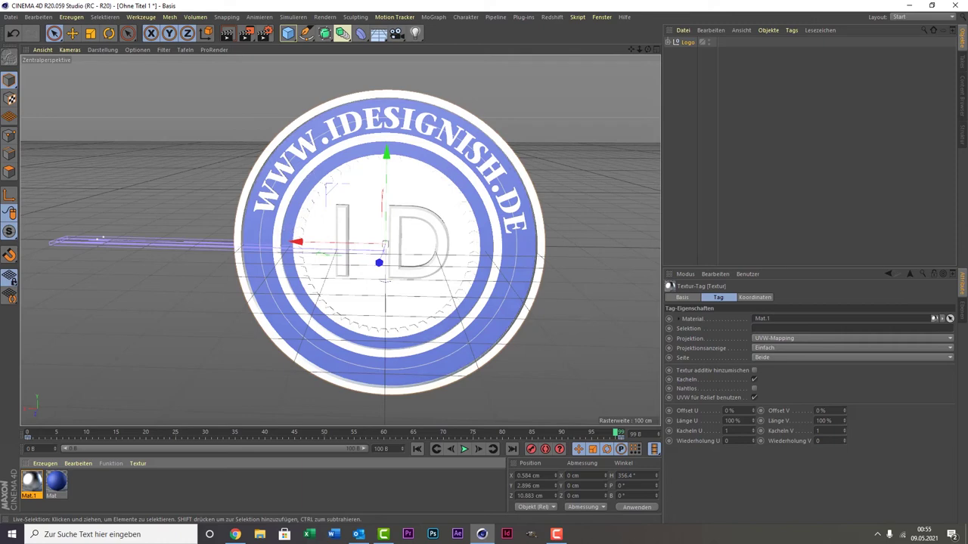
pyautogui.doubleClick(90, 479)
# Step: Set the new material Mat.2's colour to orange
pyautogui.doubleClick(31, 480)
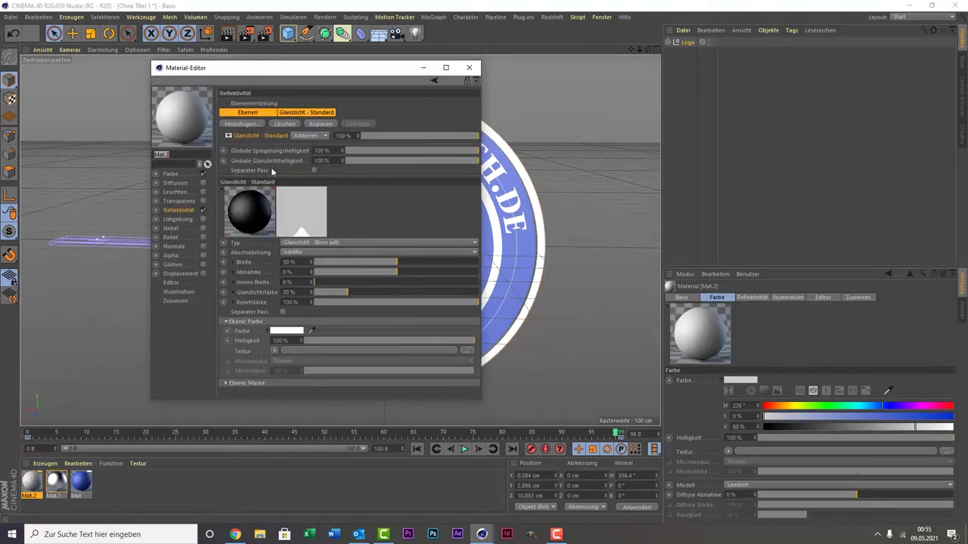
pyautogui.click(170, 174)
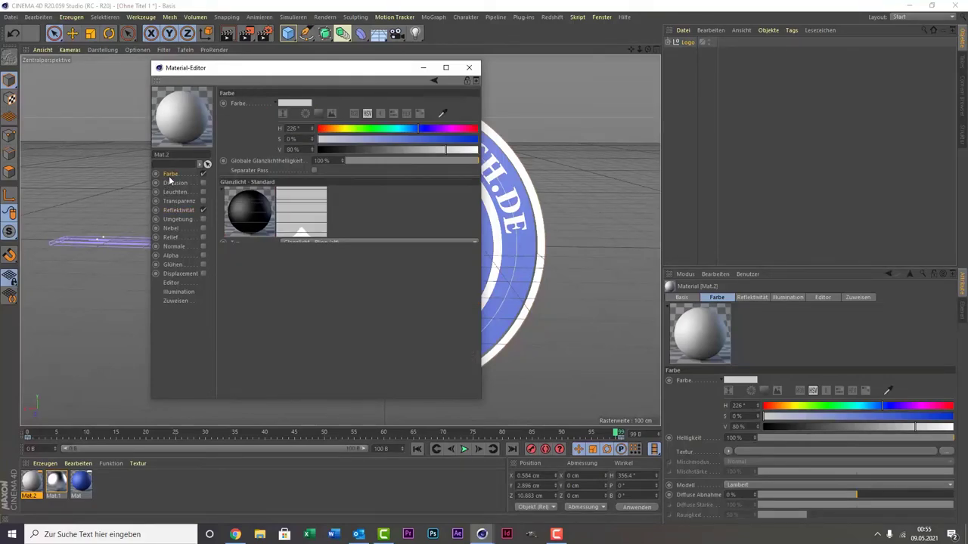
pyautogui.moveTo(367, 133)
pyautogui.mouseDown()
pyautogui.moveTo(328, 136)
pyautogui.moveTo(478, 139)
pyautogui.moveTo(420, 154)
pyautogui.mouseUp()
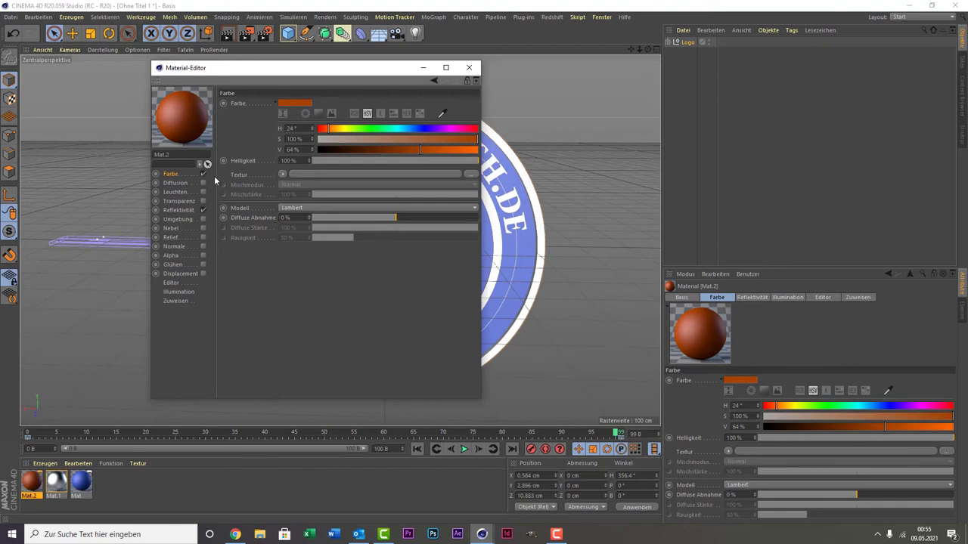
# Step: Add a GGX reflectance layer to Mat.2 at 44% brightness with a Fresnel texture
pyautogui.click(180, 210)
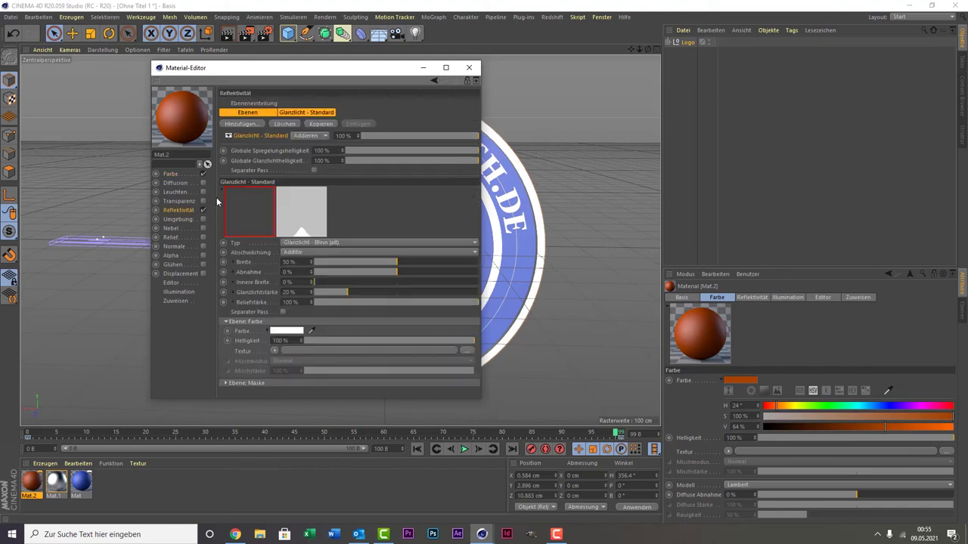
pyautogui.click(243, 124)
pyautogui.click(277, 136)
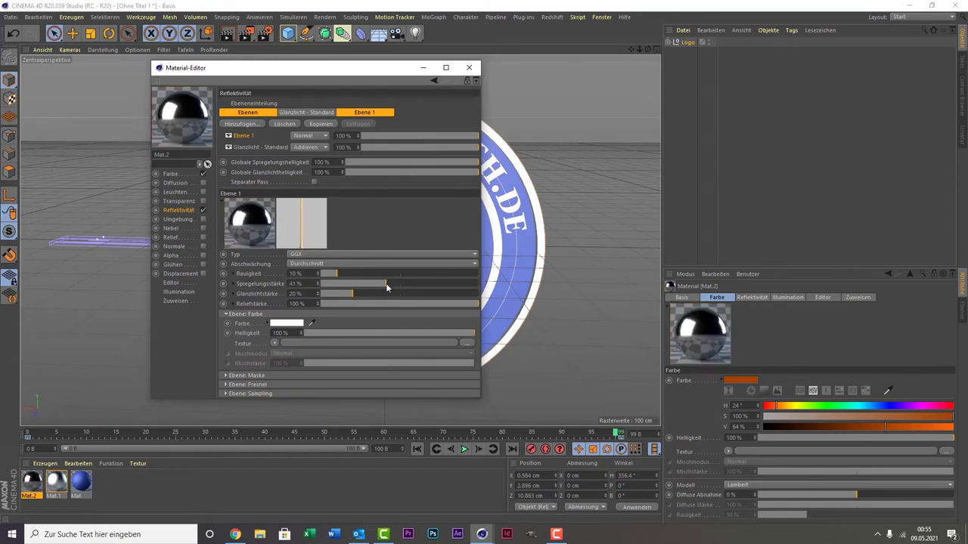
pyautogui.click(371, 332)
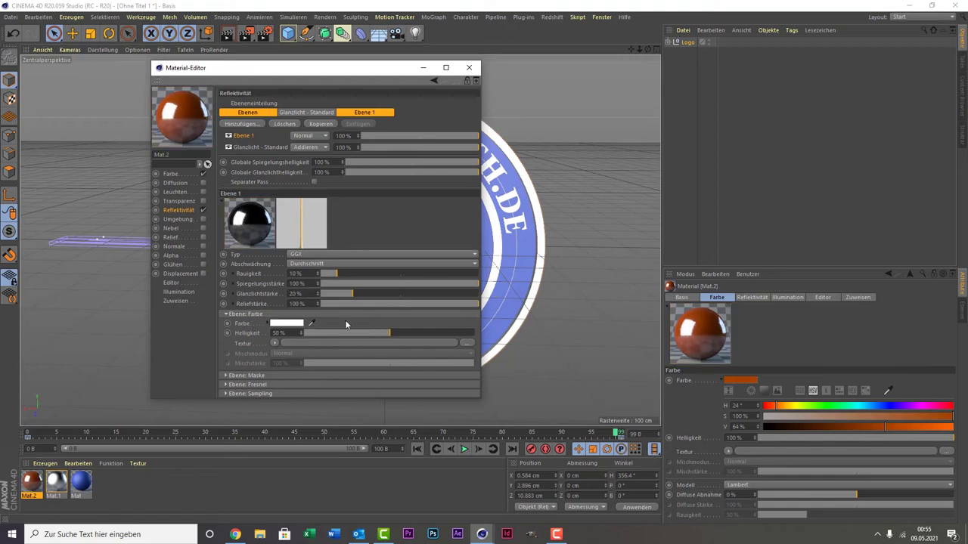
pyautogui.moveTo(381, 333); pyautogui.dragTo(379, 335)
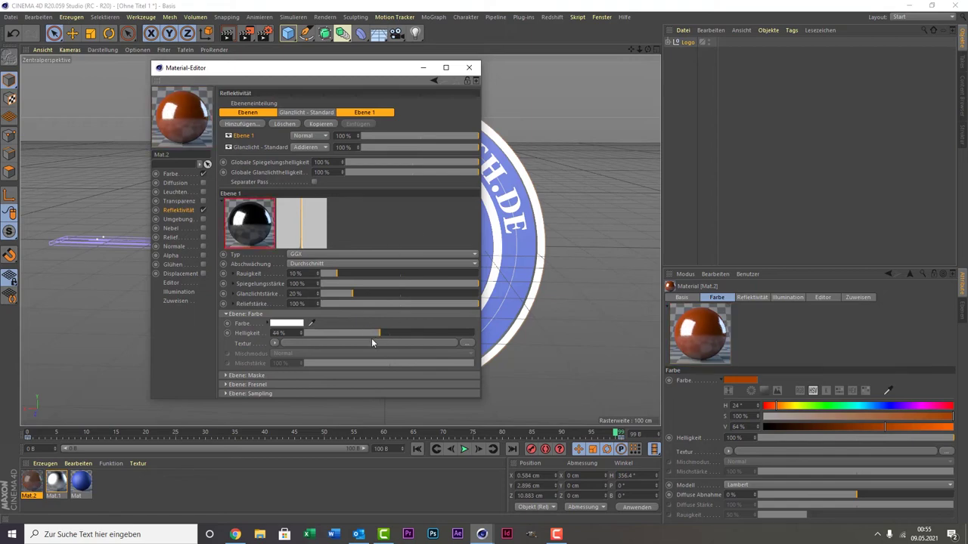
pyautogui.click(276, 344)
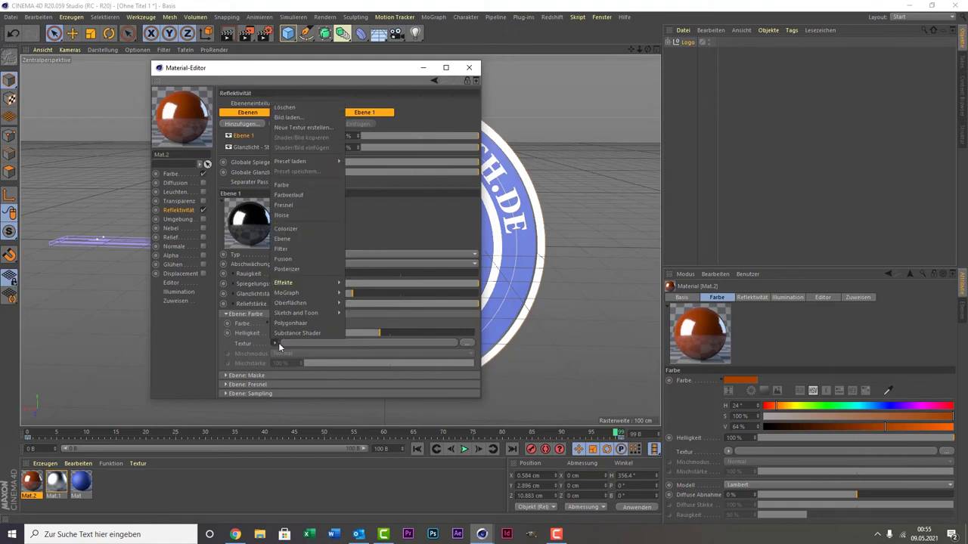
pyautogui.click(311, 205)
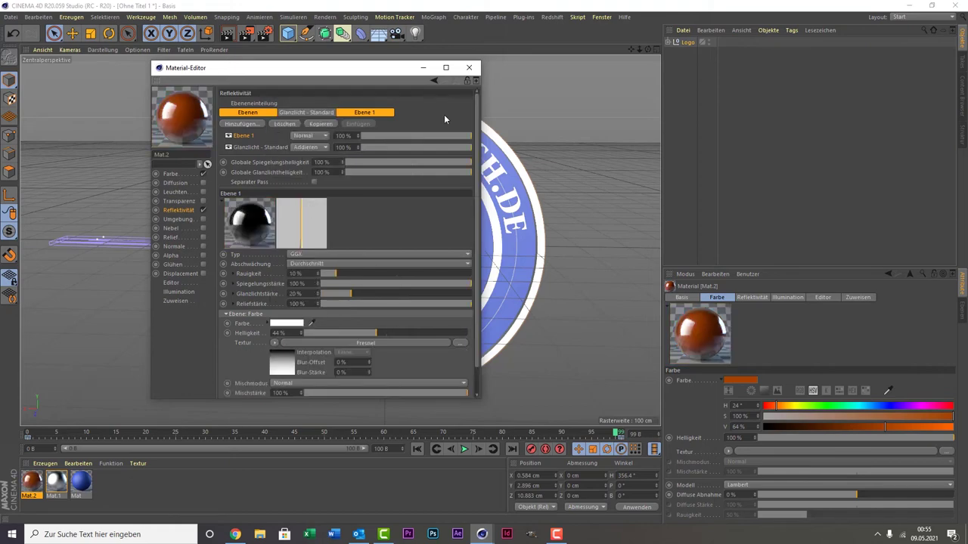
pyautogui.click(469, 67)
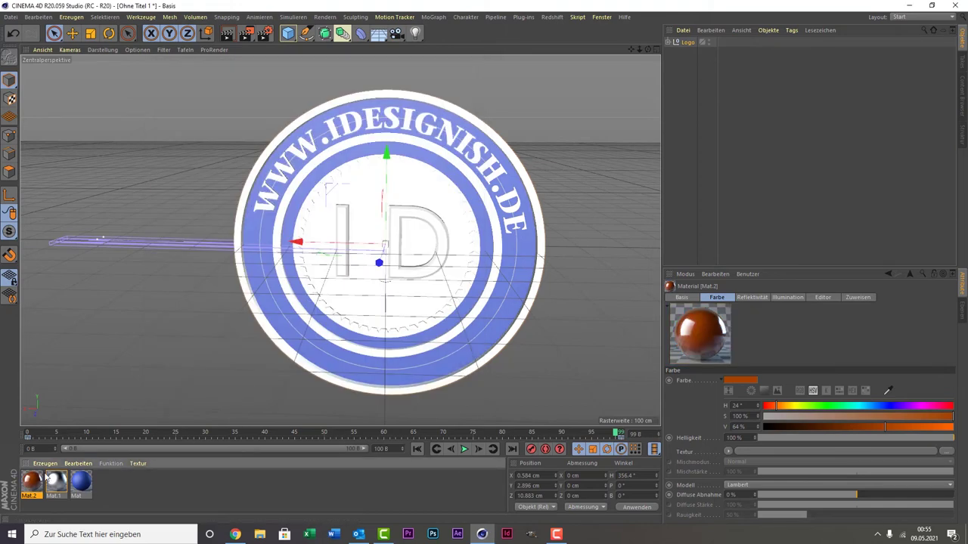
# Step: Apply Mat.2 to the medallion's thin ring and the hexagon border
pyautogui.moveTo(30, 481); pyautogui.dragTo(369, 148)
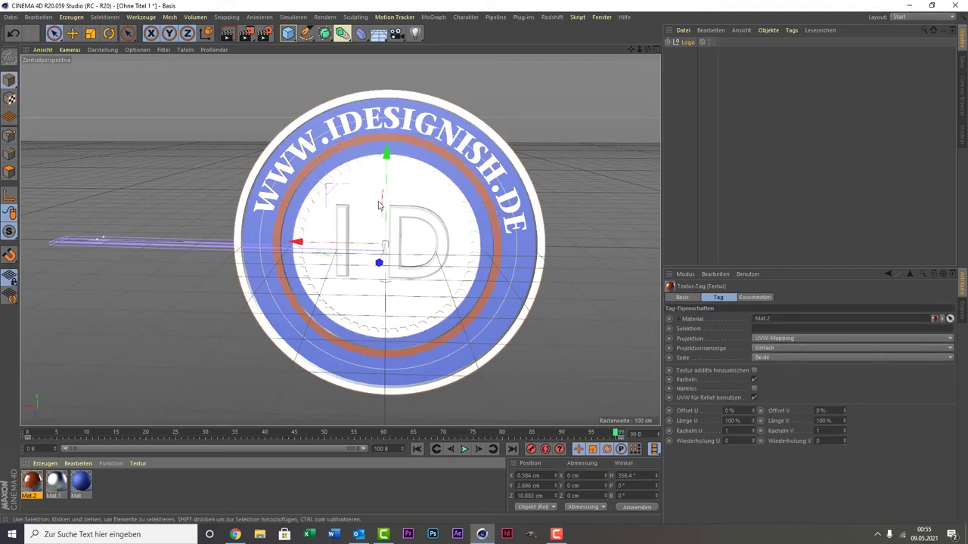
pyautogui.scroll(2, 344, 201)
pyautogui.scroll(2, 344, 200)
pyautogui.scroll(2, 344, 200)
pyautogui.scroll(2, 344, 200)
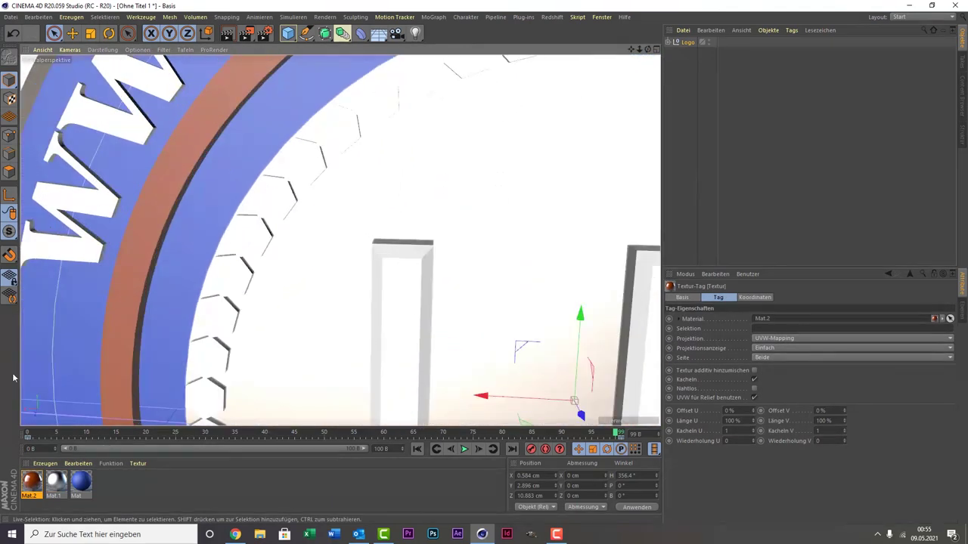
pyautogui.moveTo(32, 480); pyautogui.dragTo(234, 276)
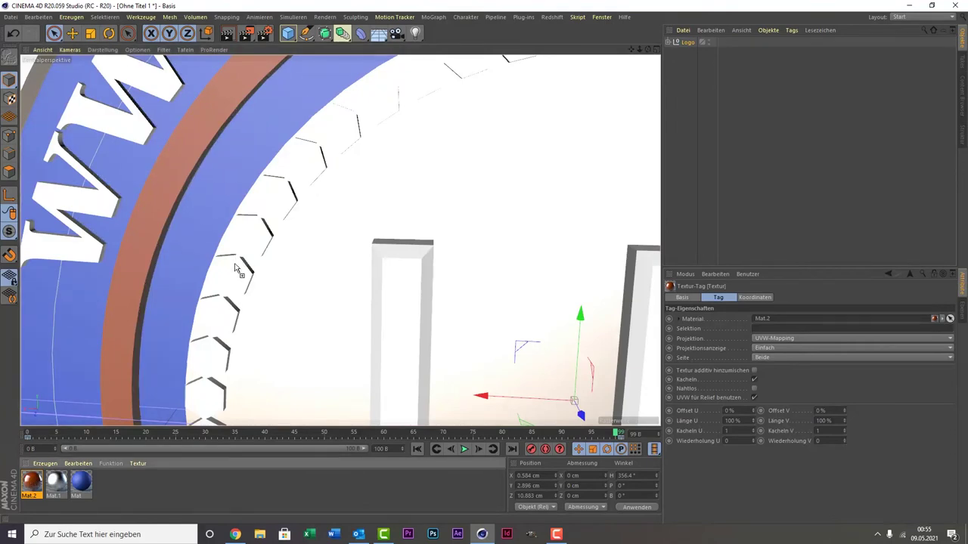
pyautogui.scroll(1, 226, 279)
pyautogui.scroll(-3, 214, 289)
pyautogui.scroll(-3, 214, 289)
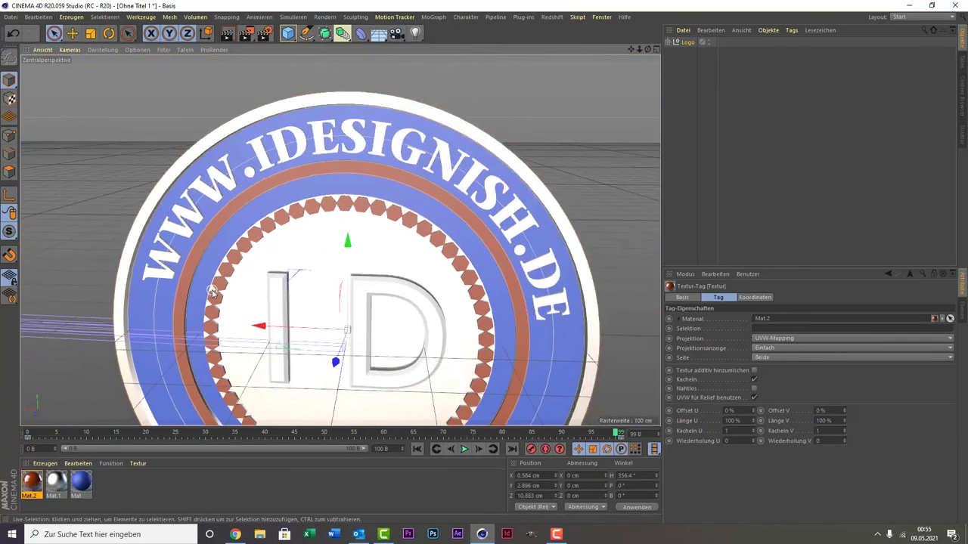
pyautogui.scroll(-2, 214, 289)
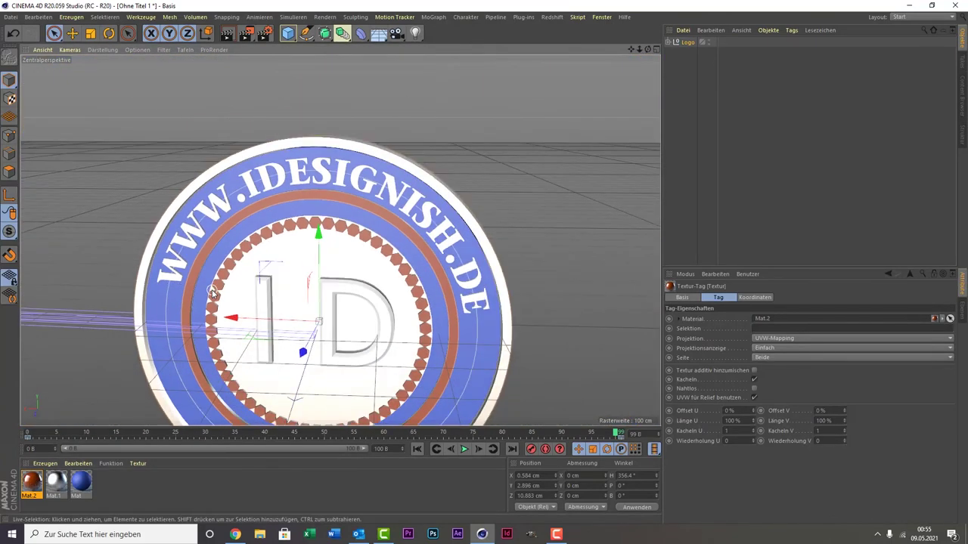
pyautogui.click(85, 483)
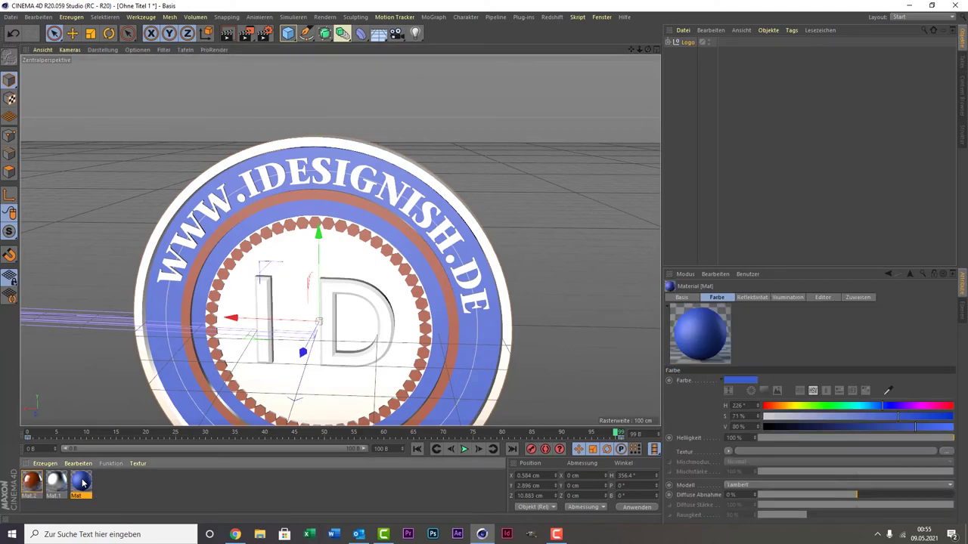
# Step: Give the blue Mat a GGX reflection layer driven by a Fresnel shader
pyautogui.doubleClick(83, 483)
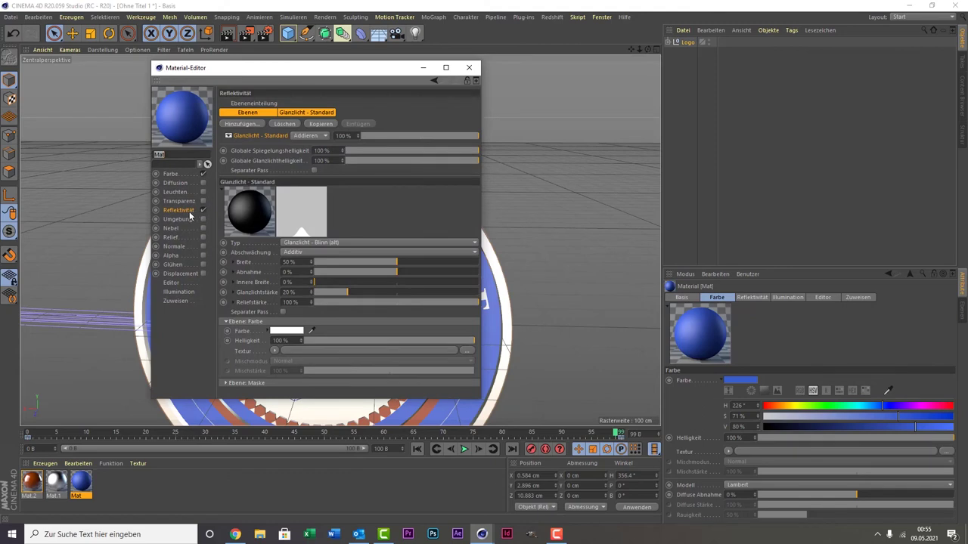
pyautogui.click(251, 125)
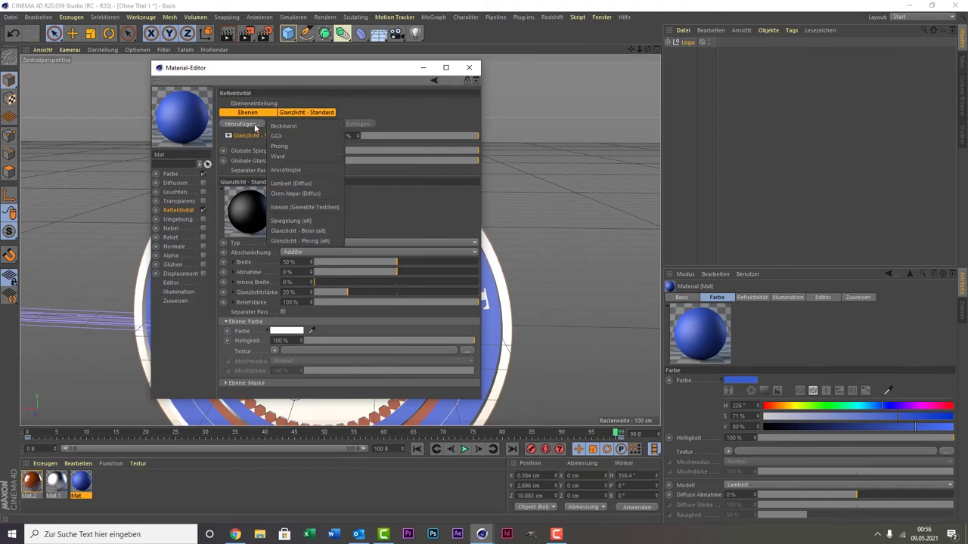
pyautogui.click(301, 143)
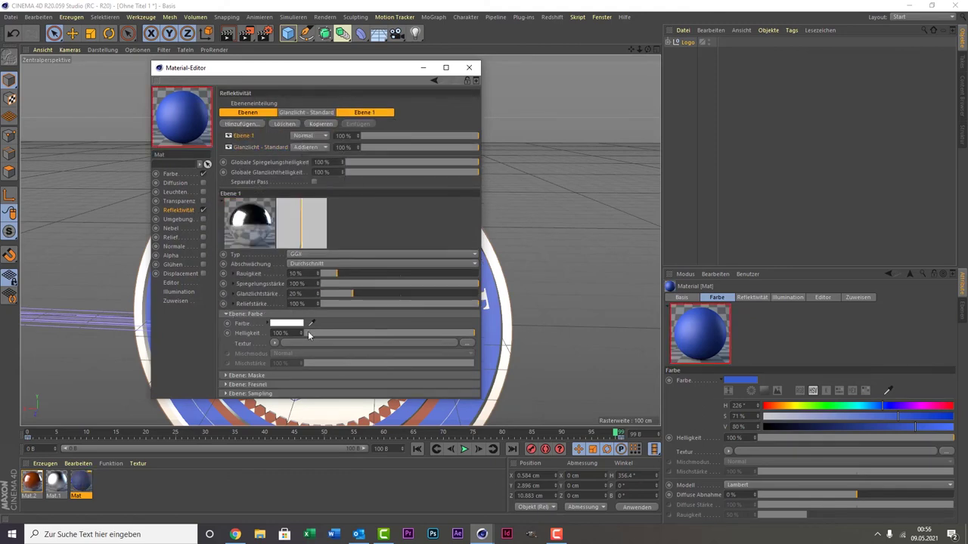
pyautogui.click(274, 343)
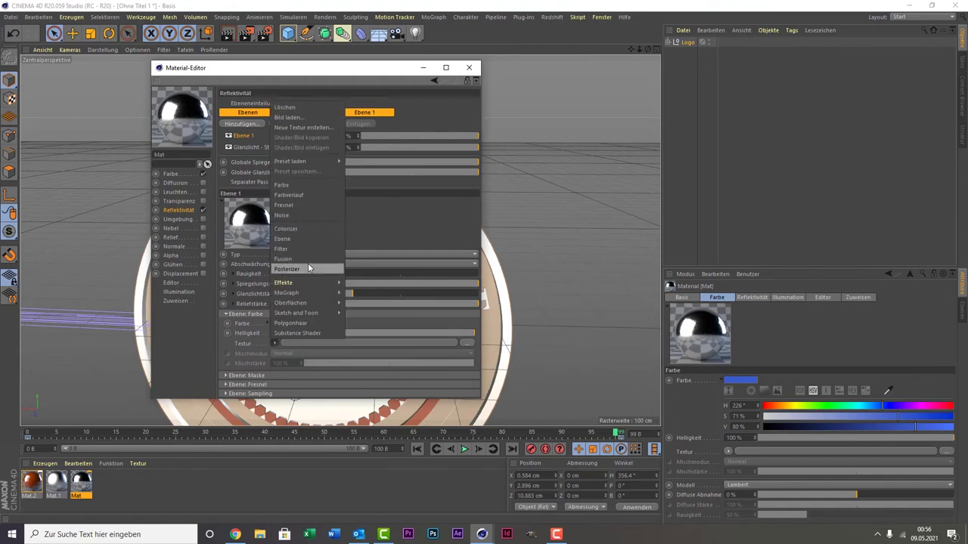
pyautogui.click(317, 206)
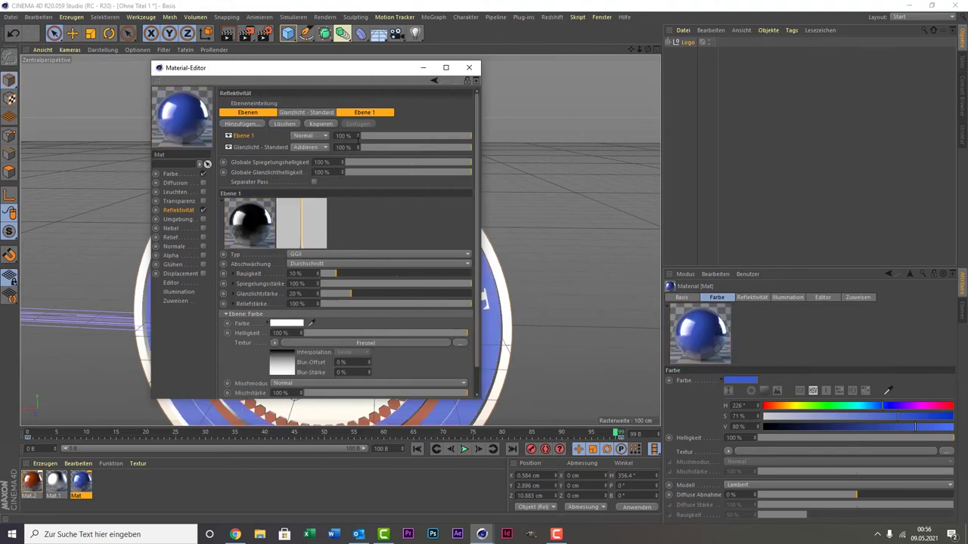
pyautogui.click(469, 69)
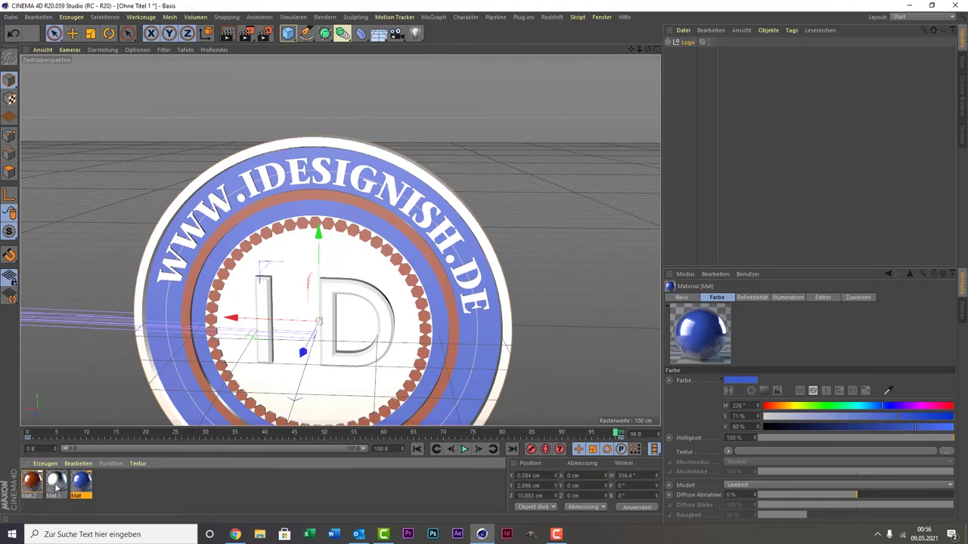
# Step: Try dropping Mat onto the inner disc and the D letter, undoing both
pyautogui.moveTo(79, 486); pyautogui.dragTo(339, 363)
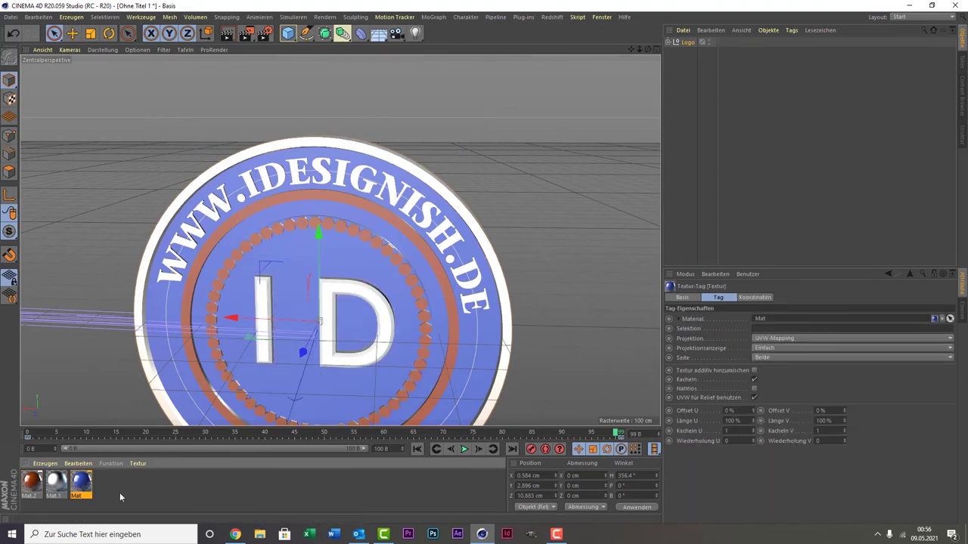
pyautogui.hotkey('ctrl', 'z')
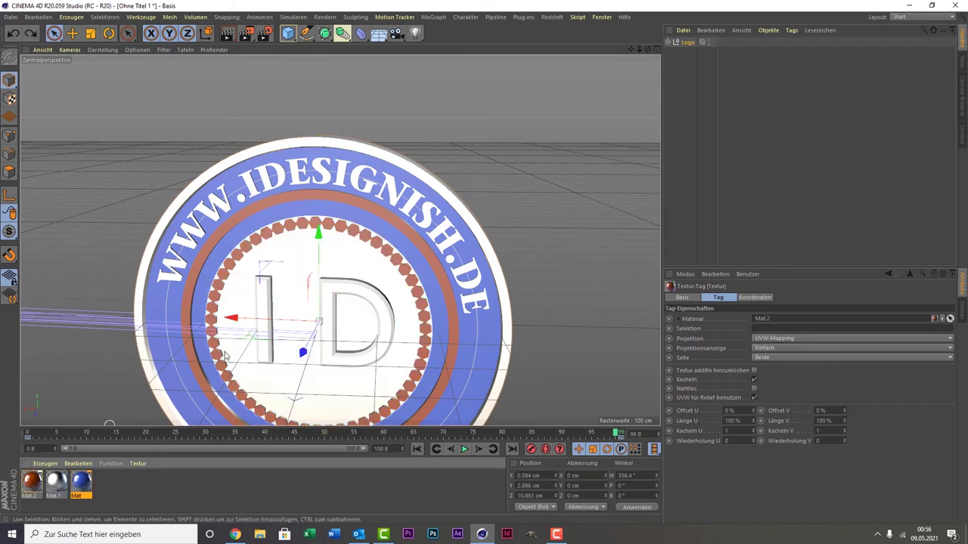
pyautogui.hotkey('ctrl', 'z')
pyautogui.moveTo(90, 476); pyautogui.dragTo(372, 368)
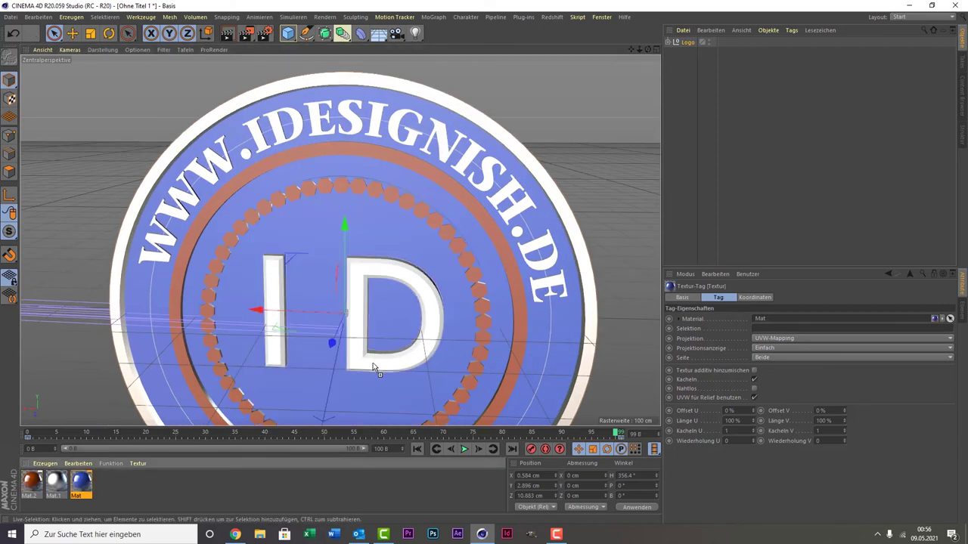
pyautogui.hotkey('ctrl', 'z')
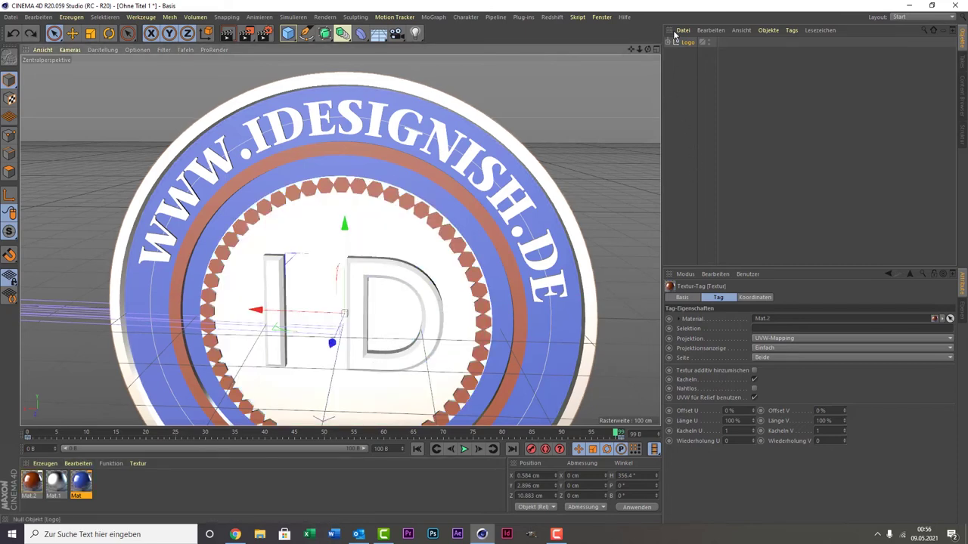
# Step: In the Logo hierarchy, tag MoText.3 with a material and MoText.2 with blue Mat
pyautogui.click(668, 42)
pyautogui.click(687, 54)
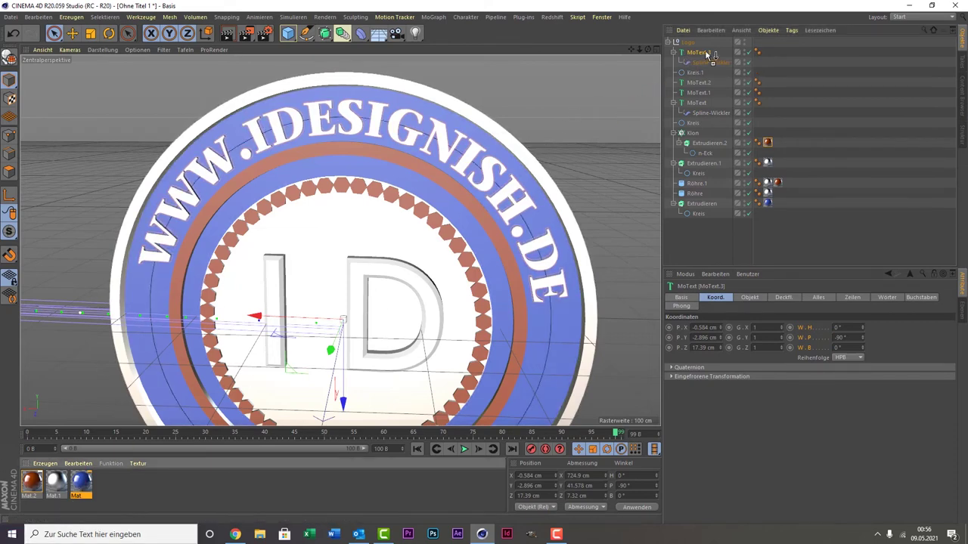
pyautogui.moveTo(692, 79); pyautogui.dragTo(703, 52)
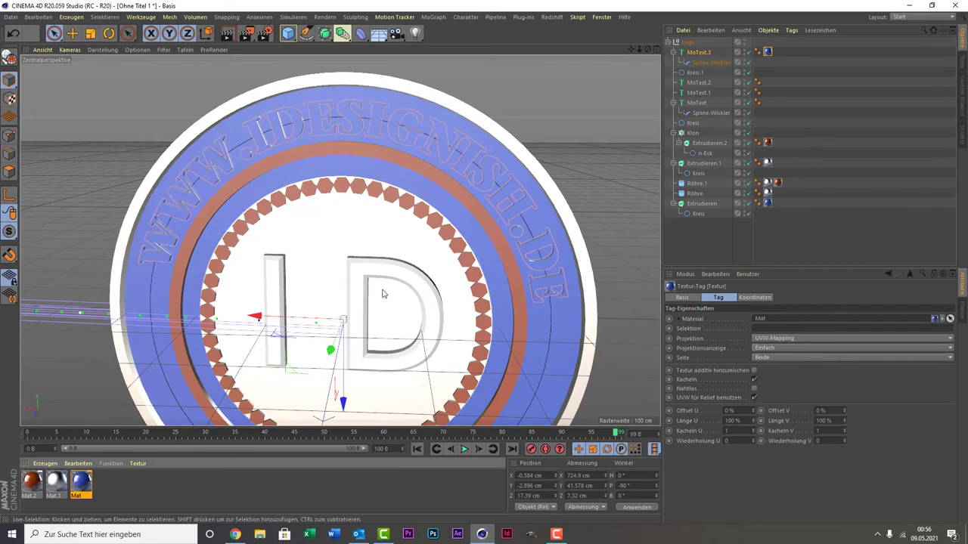
pyautogui.hotkey('ctrl', 'z')
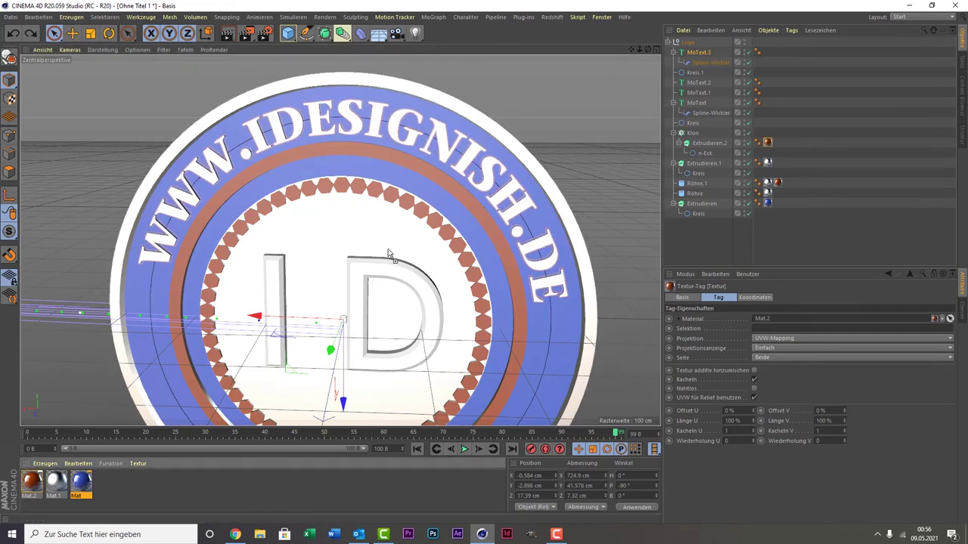
pyautogui.moveTo(728, 62); pyautogui.dragTo(715, 53)
pyautogui.click(697, 82)
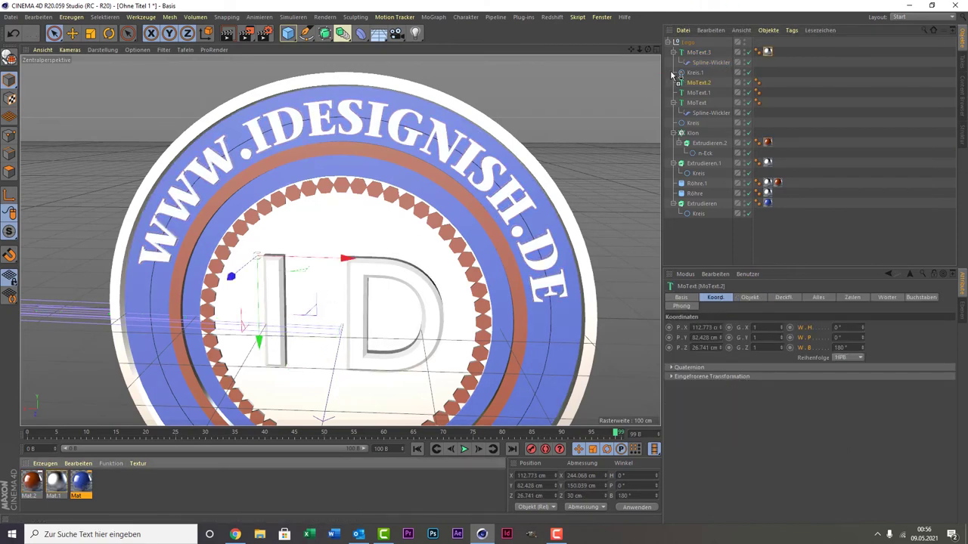
pyautogui.moveTo(703, 72); pyautogui.dragTo(706, 83)
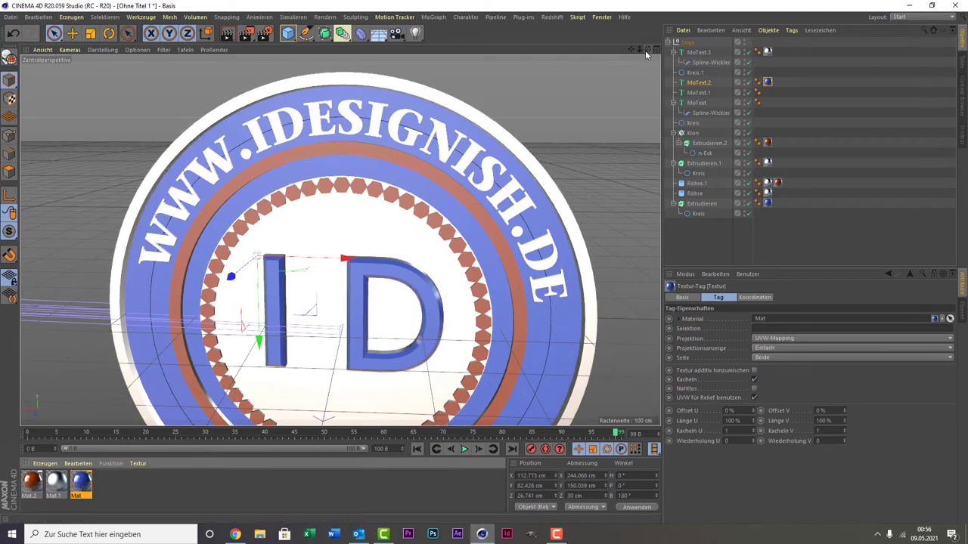
pyautogui.moveTo(645, 49); pyautogui.dragTo(548, 78)
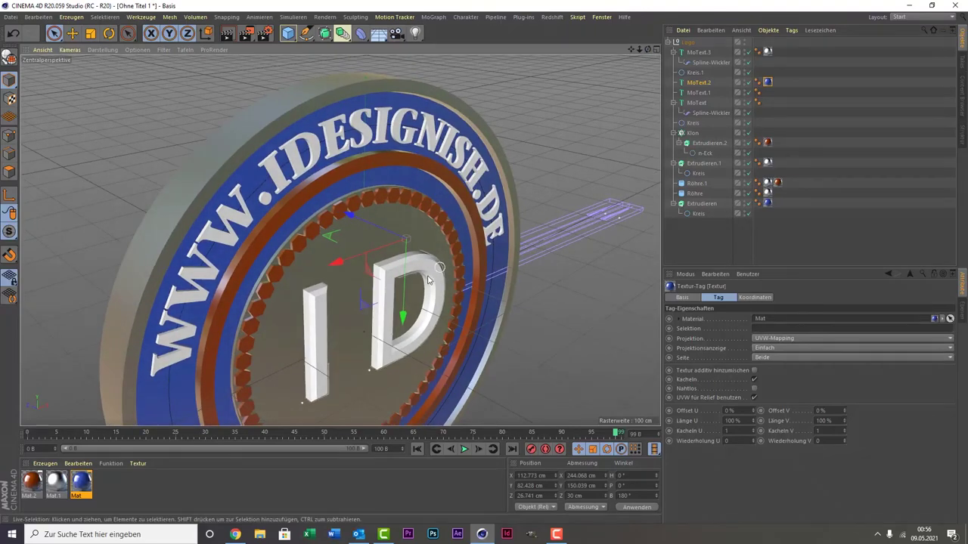
# Step: Apply the blue Mat material to the MoText.1 letters
pyautogui.click(389, 285)
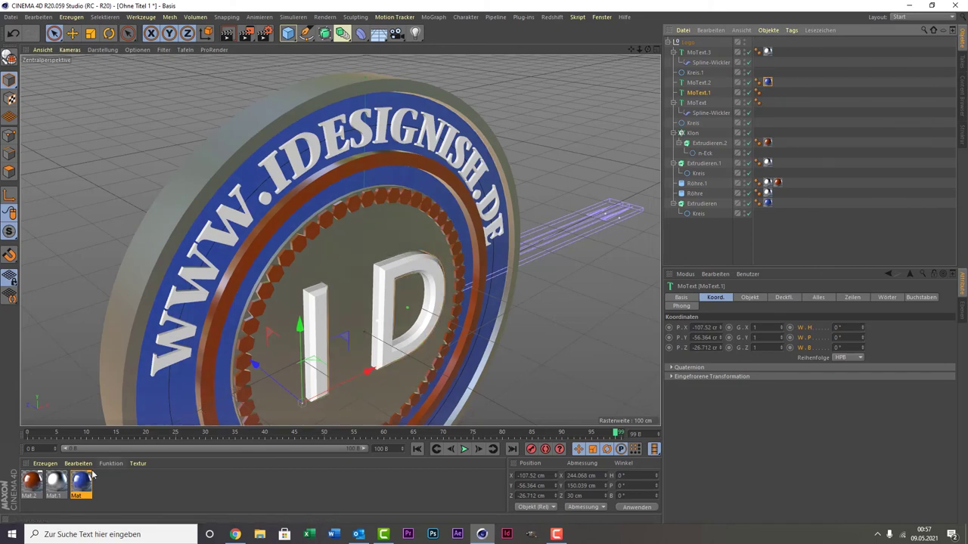
pyautogui.moveTo(83, 484); pyautogui.dragTo(821, 59)
pyautogui.moveTo(720, 97); pyautogui.dragTo(718, 94)
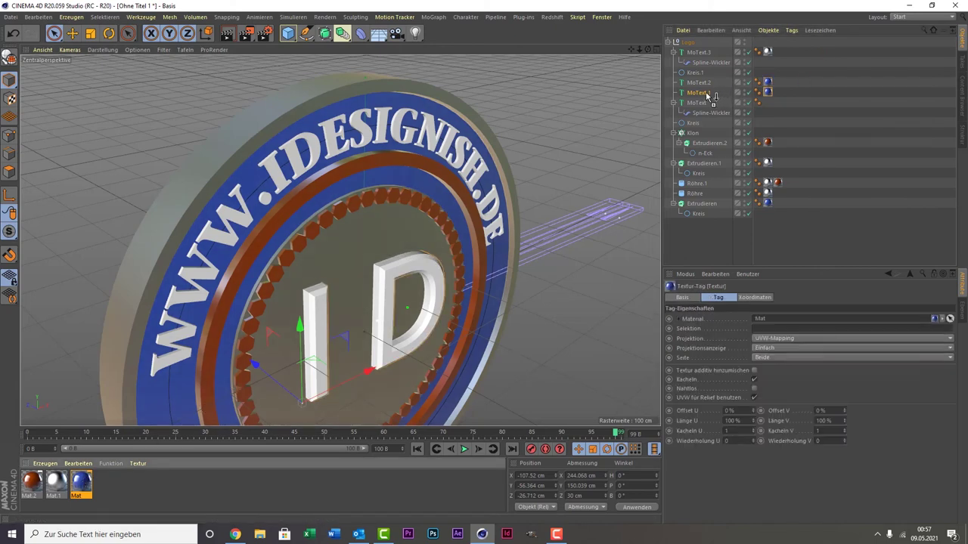
# Step: Apply the silvery Mat.1 material to the MoText object and orbit to a near-frontal view
pyautogui.click(702, 104)
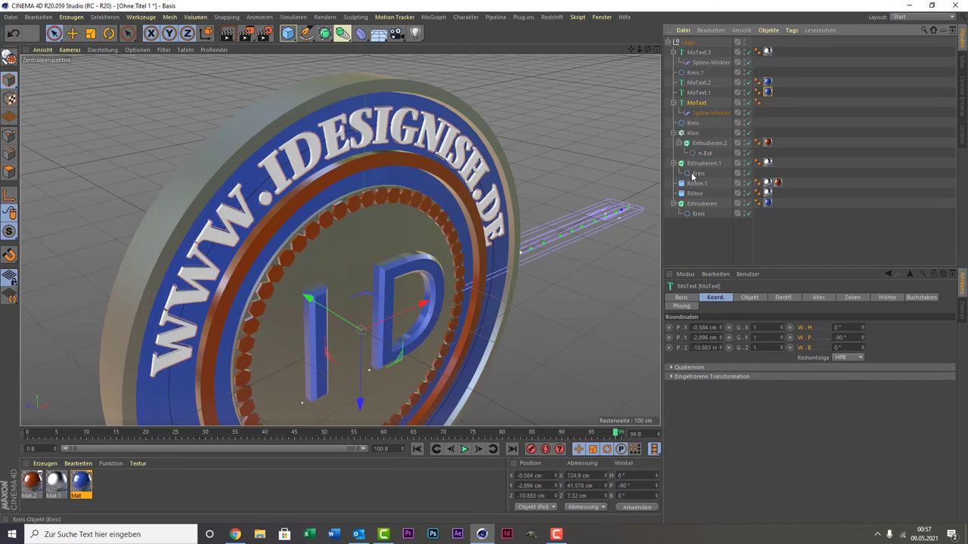
pyautogui.press('w')
pyautogui.keyDown('shift'); pyautogui.click(418, 130); pyautogui.keyUp('shift')
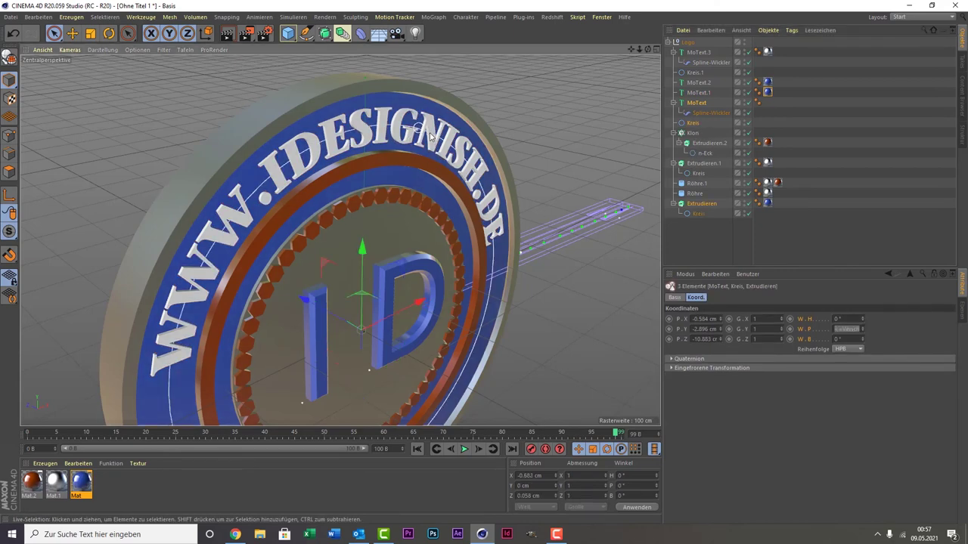
pyautogui.click(705, 204)
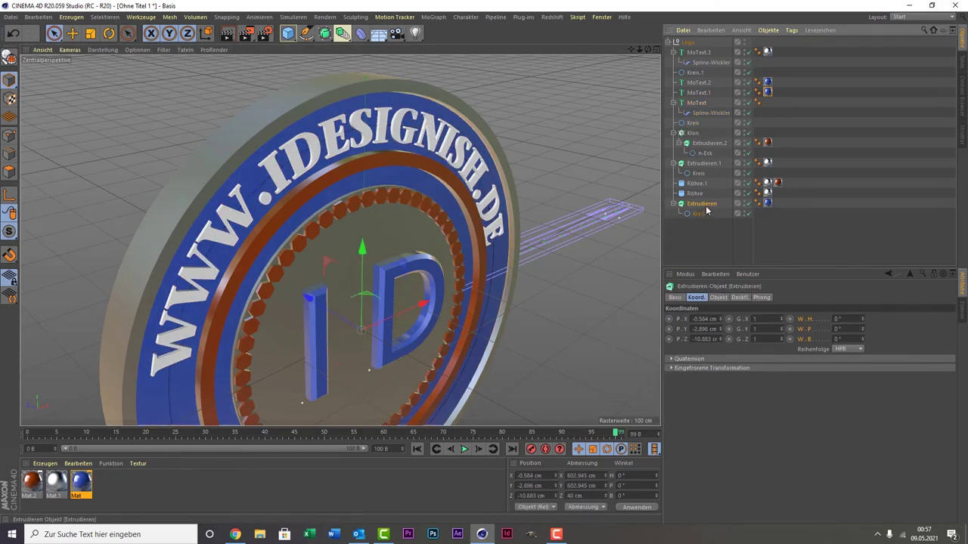
pyautogui.click(703, 104)
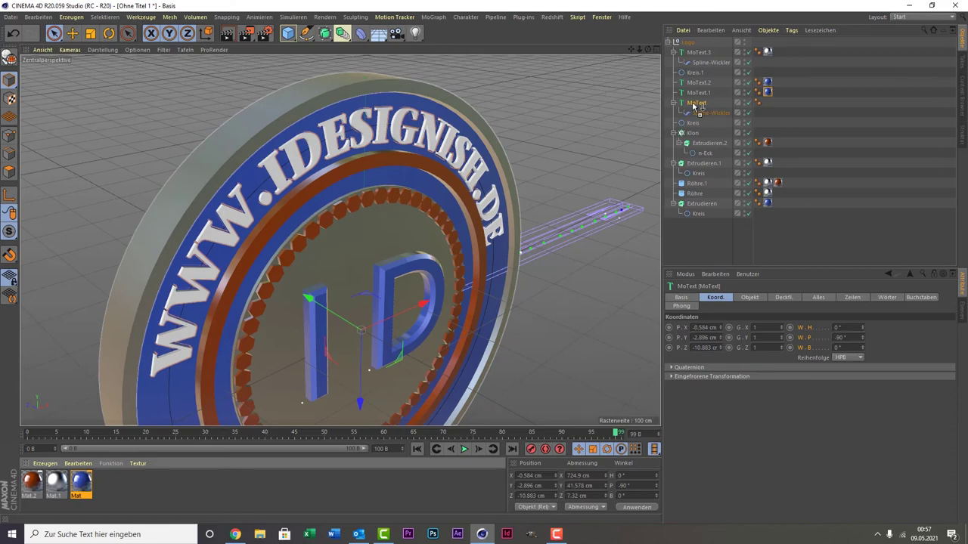
pyautogui.moveTo(711, 116); pyautogui.dragTo(701, 104)
pyautogui.moveTo(227, 196)
pyautogui.keyDown('alt'); pyautogui.mouseDown()
pyautogui.moveTo(274, 200)
pyautogui.moveTo(484, 144)
pyautogui.mouseUp(); pyautogui.keyUp('alt')
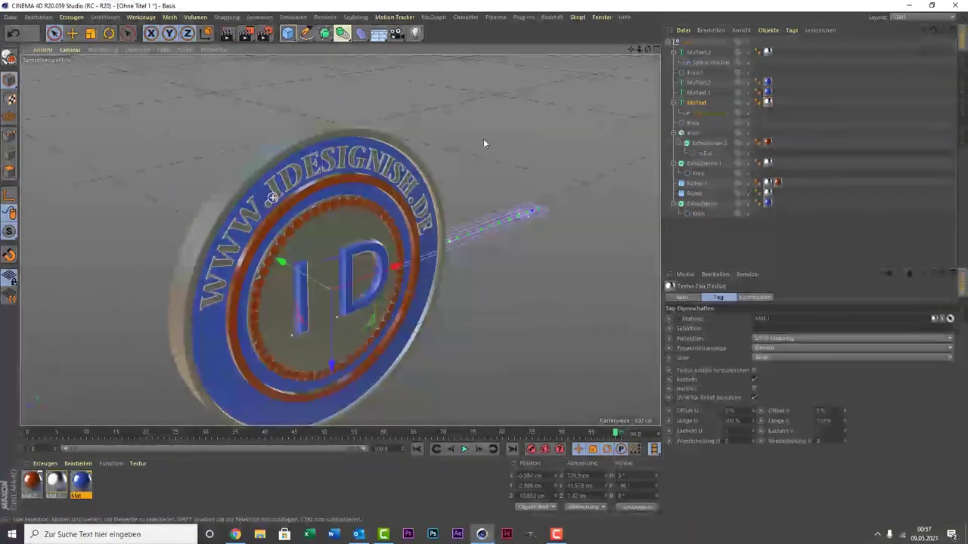
pyautogui.scroll(3, 484, 144)
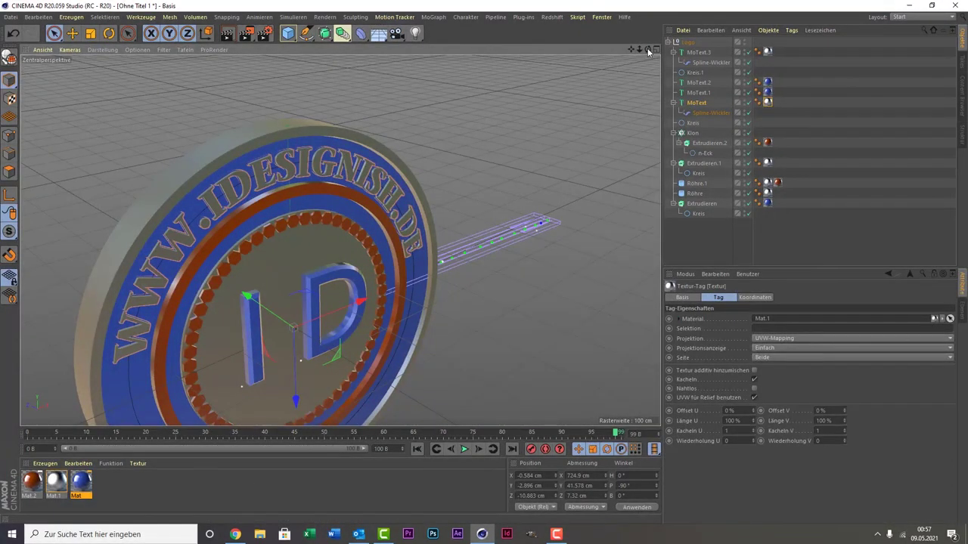
pyautogui.moveTo(648, 51); pyautogui.dragTo(517, 67)
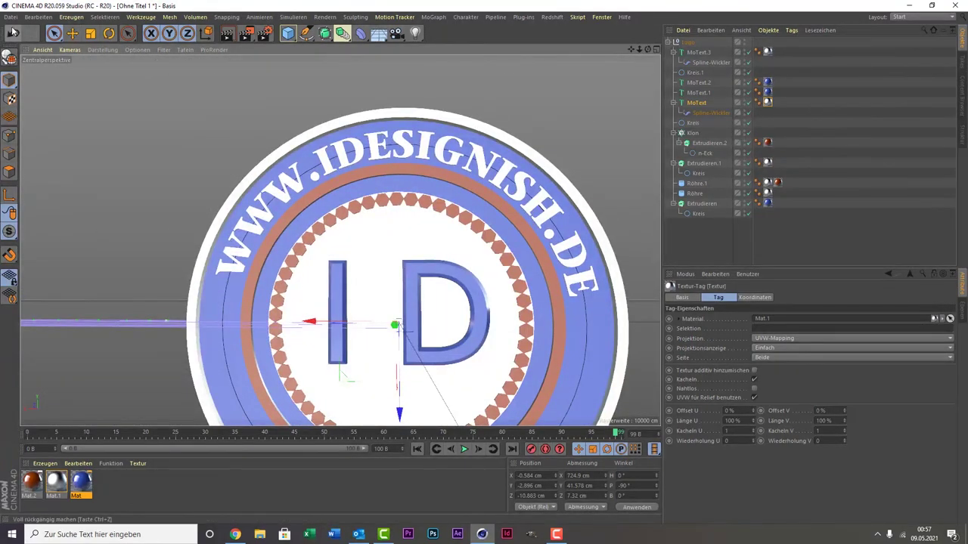
pyautogui.click(379, 36)
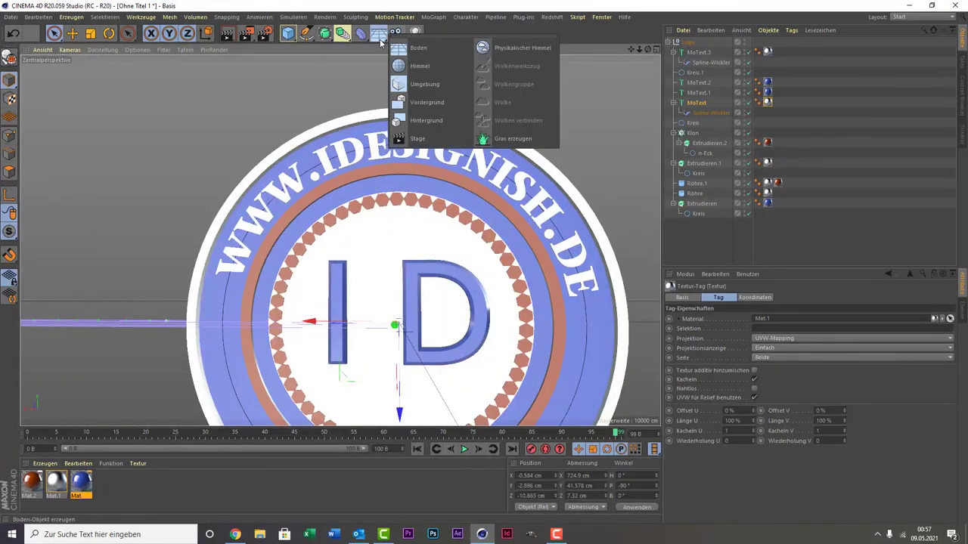
# Step: Add a Himmel sky object, deleting the extra skies so only one remains
pyautogui.click(444, 71)
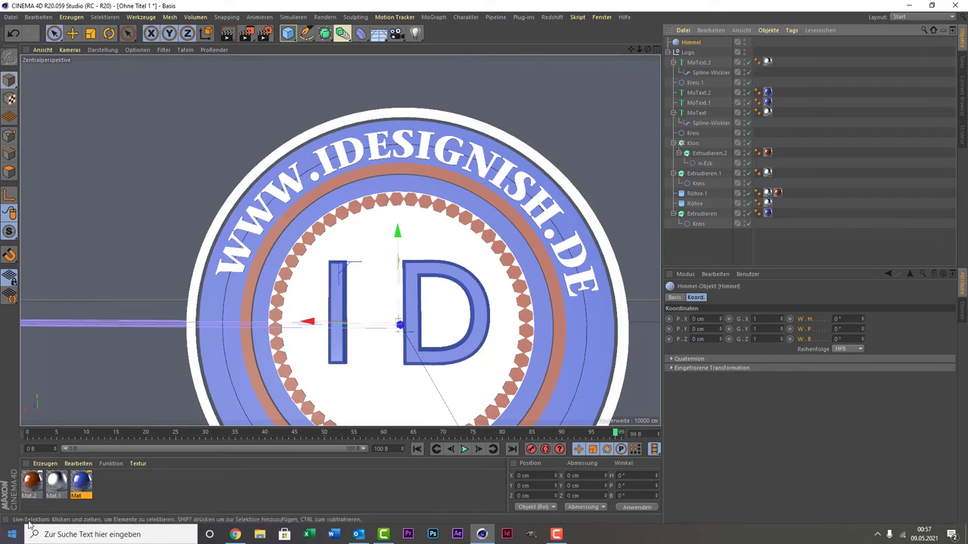
pyautogui.rightClick(46, 472)
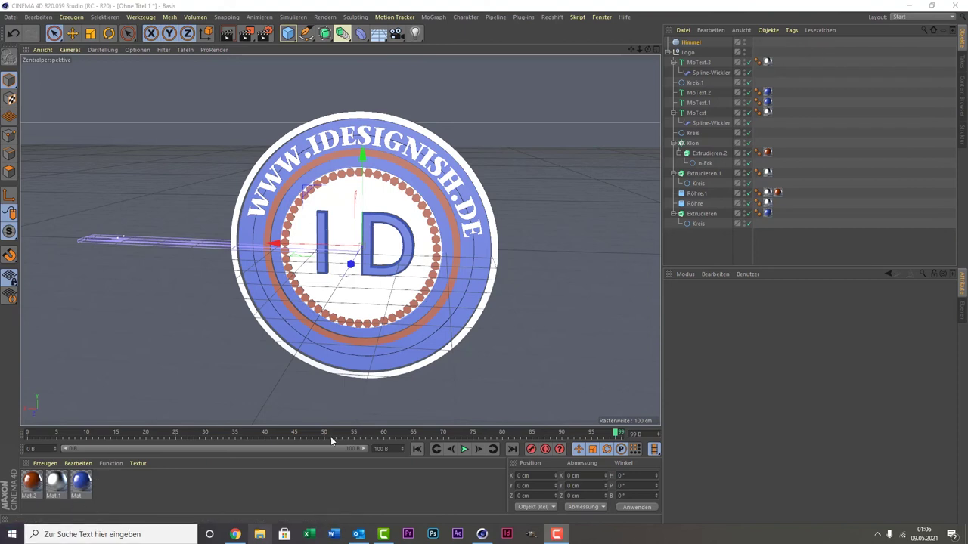
pyautogui.moveTo(109, 485); pyautogui.dragTo(280, 189)
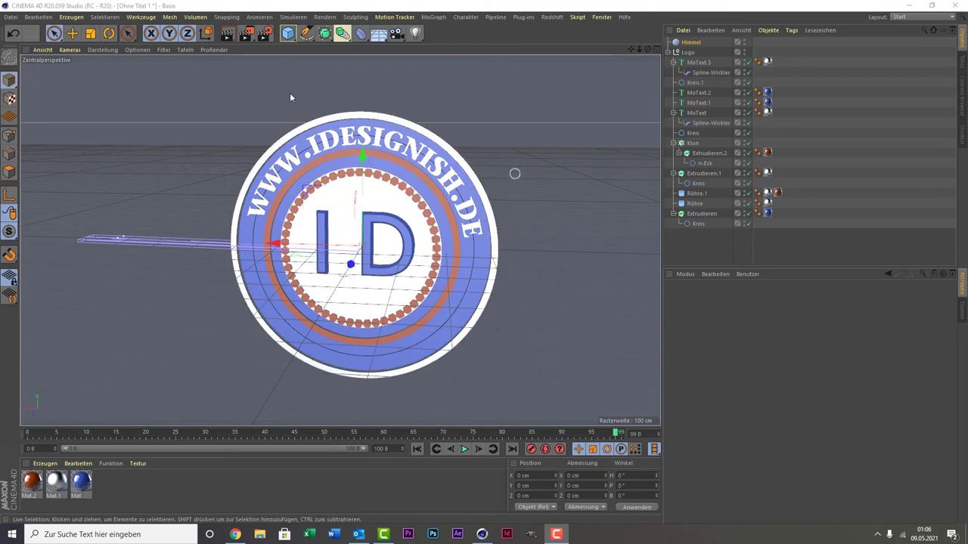
pyautogui.click(378, 35)
pyautogui.click(402, 66)
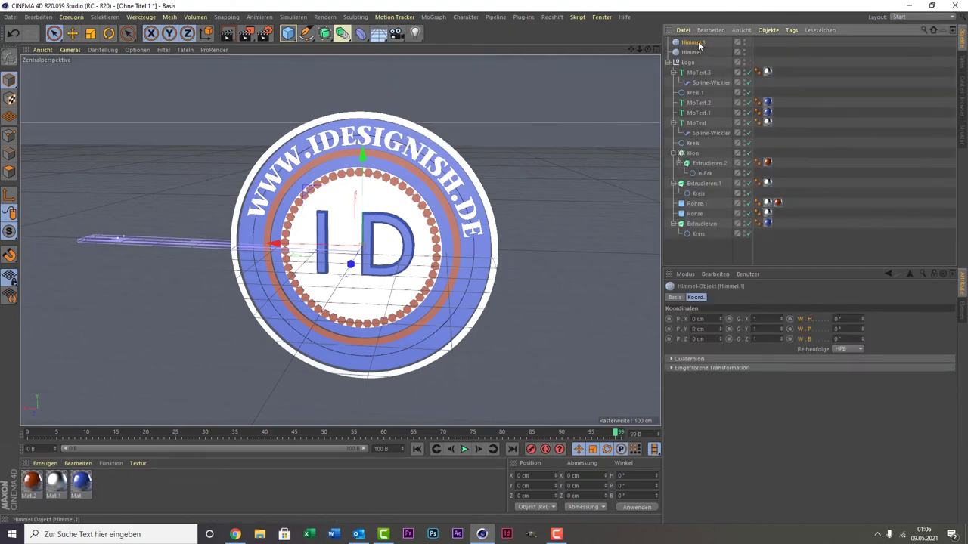
pyautogui.press('Delete')
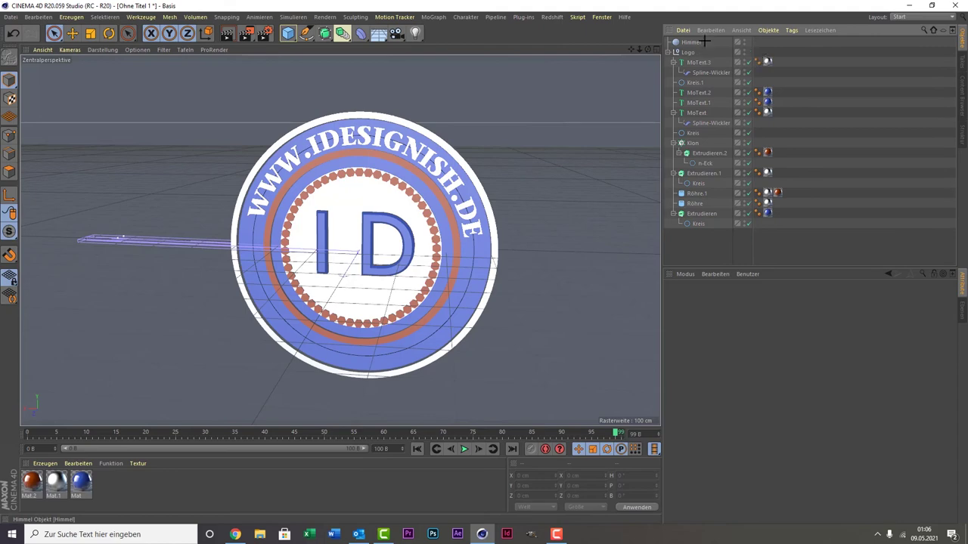
pyautogui.click(699, 45)
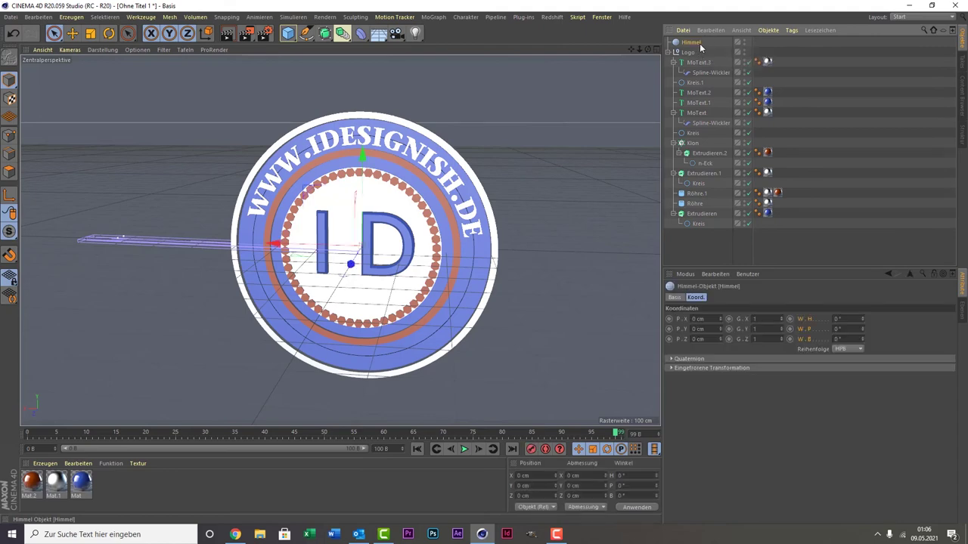
pyautogui.press('Delete')
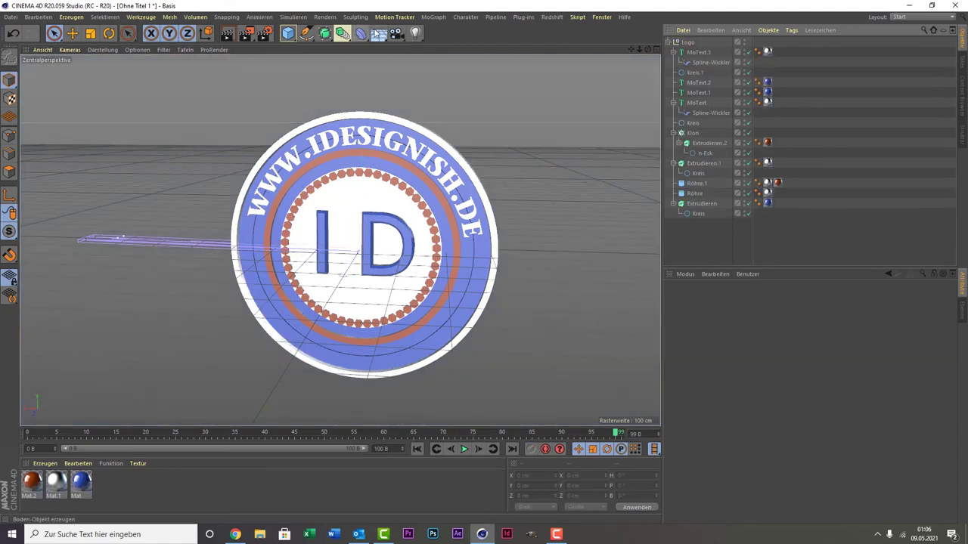
pyautogui.click(378, 33)
pyautogui.click(415, 67)
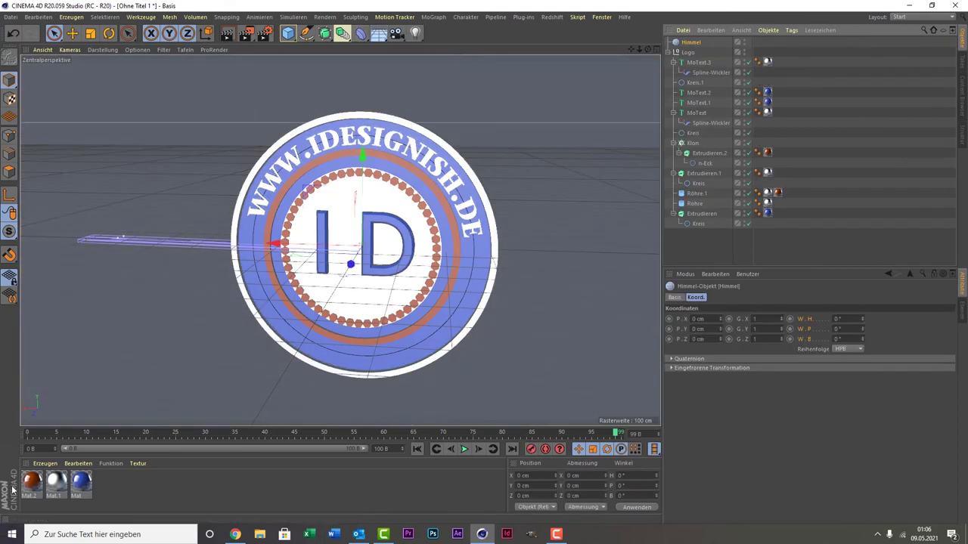
pyautogui.click(46, 463)
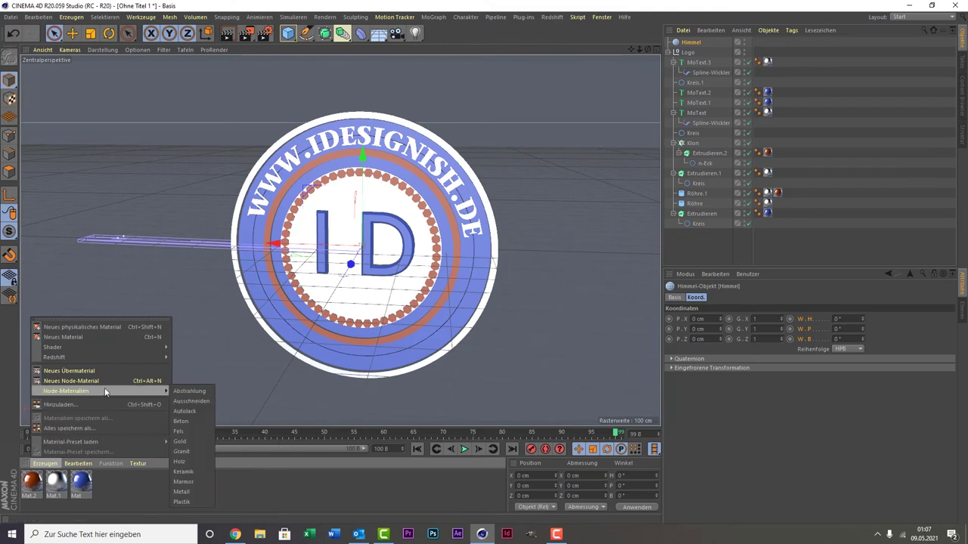
pyautogui.moveTo(70, 441)
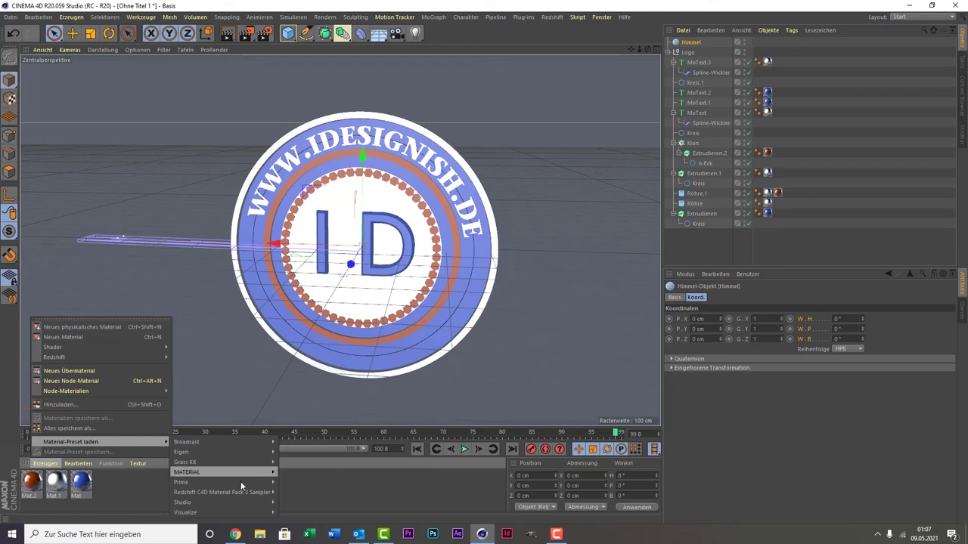
pyautogui.moveTo(223, 511)
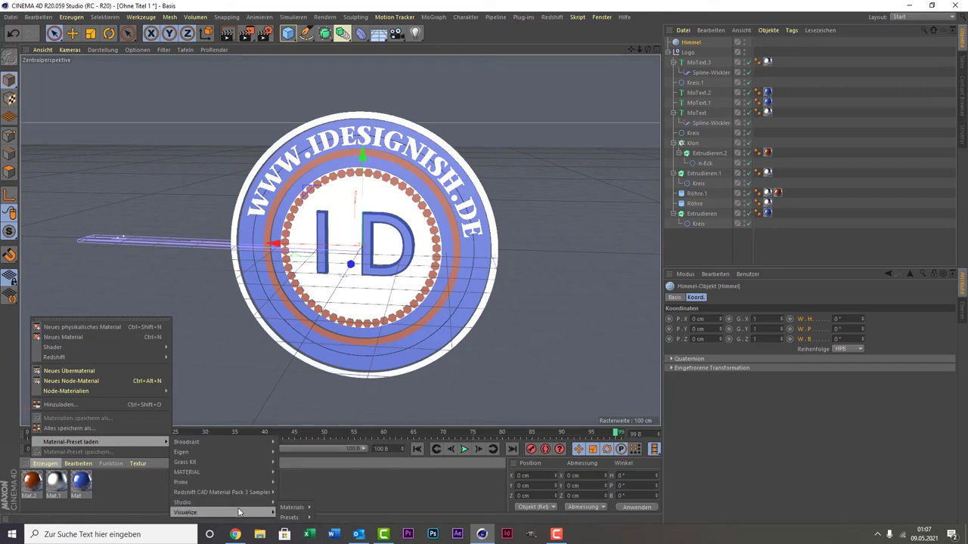
pyautogui.moveTo(289, 517)
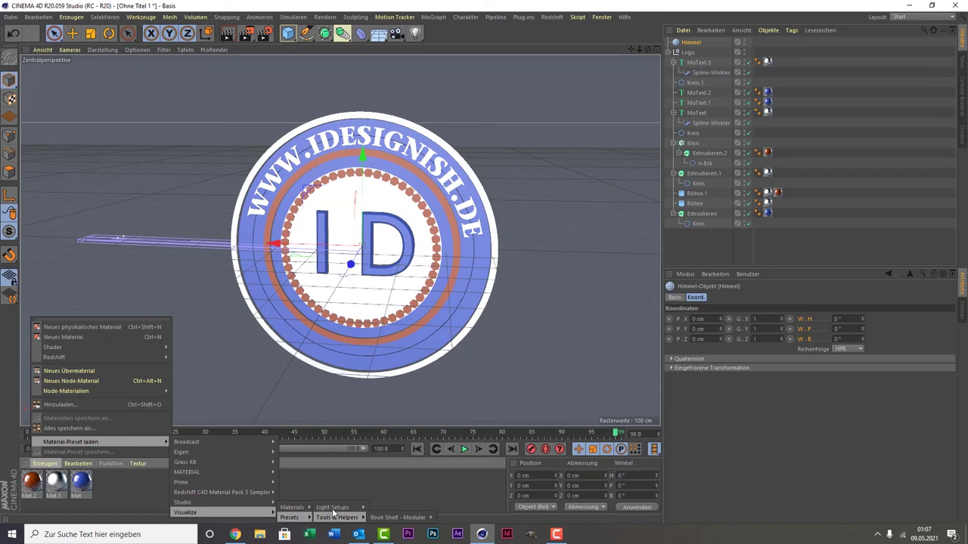
pyautogui.moveTo(376, 507)
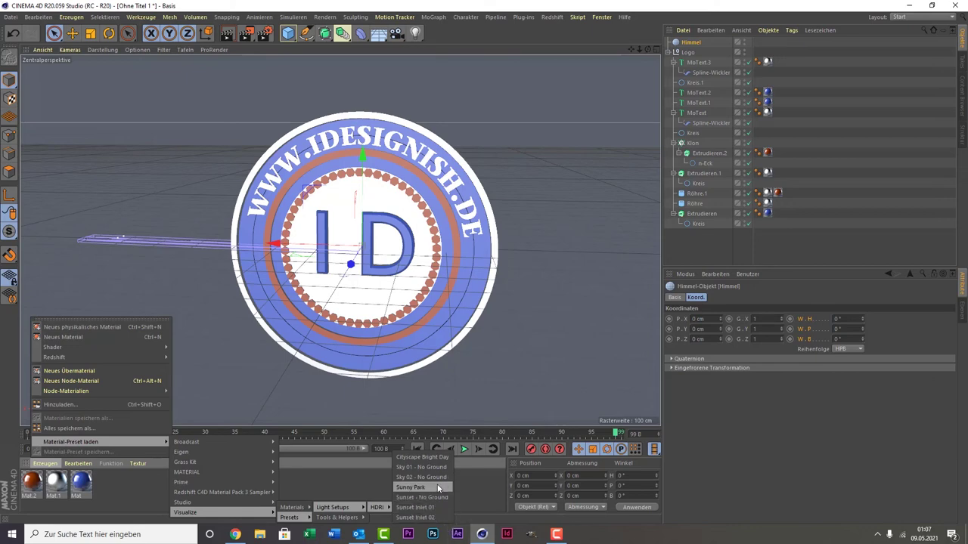
# Step: Load the Sunset Inlet 01 HDRI preset and apply it to the Himmel sky
pyautogui.click(440, 509)
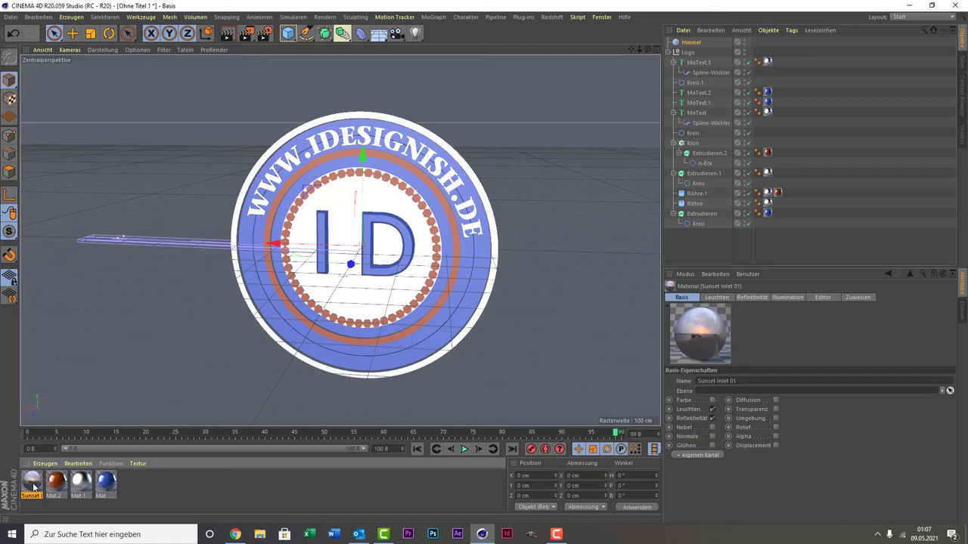
pyautogui.moveTo(33, 488); pyautogui.dragTo(703, 43)
pyautogui.click(264, 34)
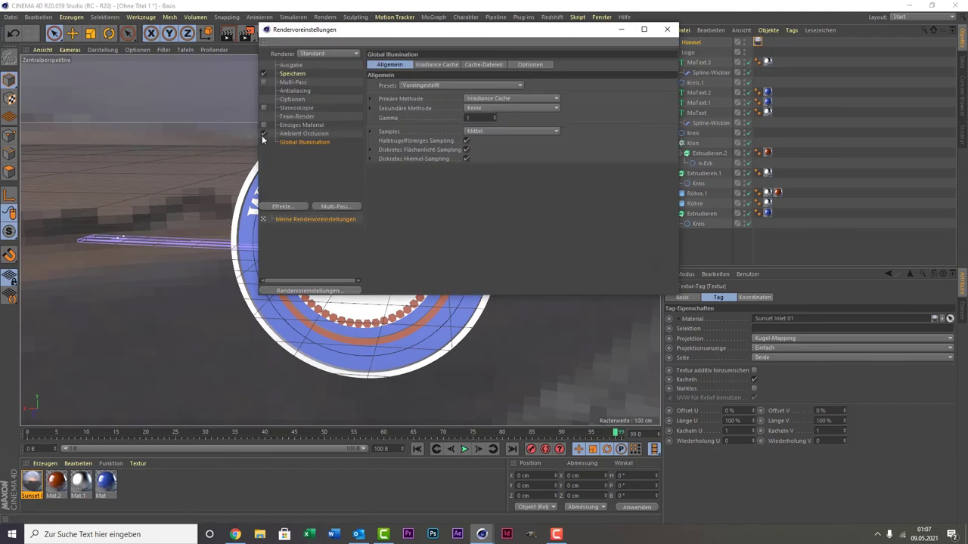
# Step: Switch rendering from Global Illumination to Ambient Occlusion and render the viewport
pyautogui.click(263, 142)
pyautogui.click(263, 142)
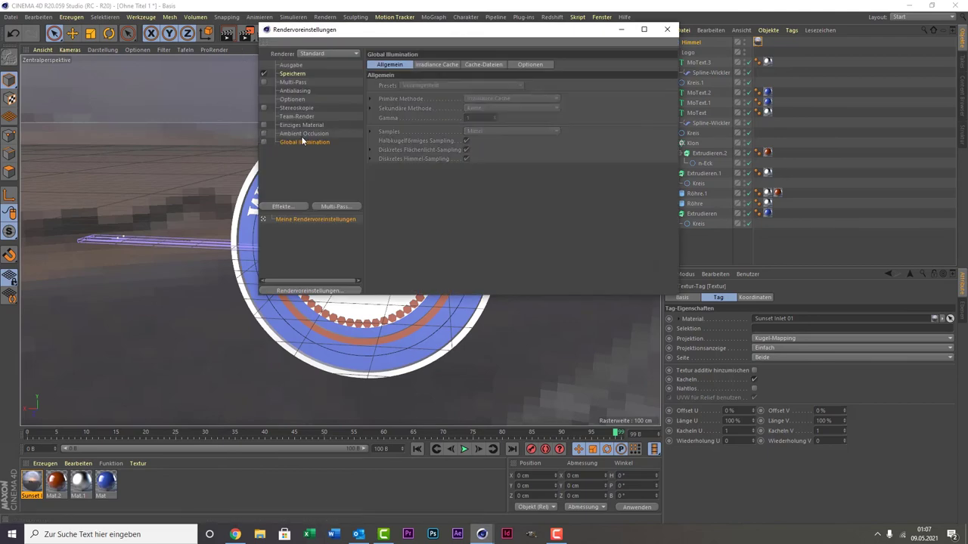
pyautogui.click(291, 133)
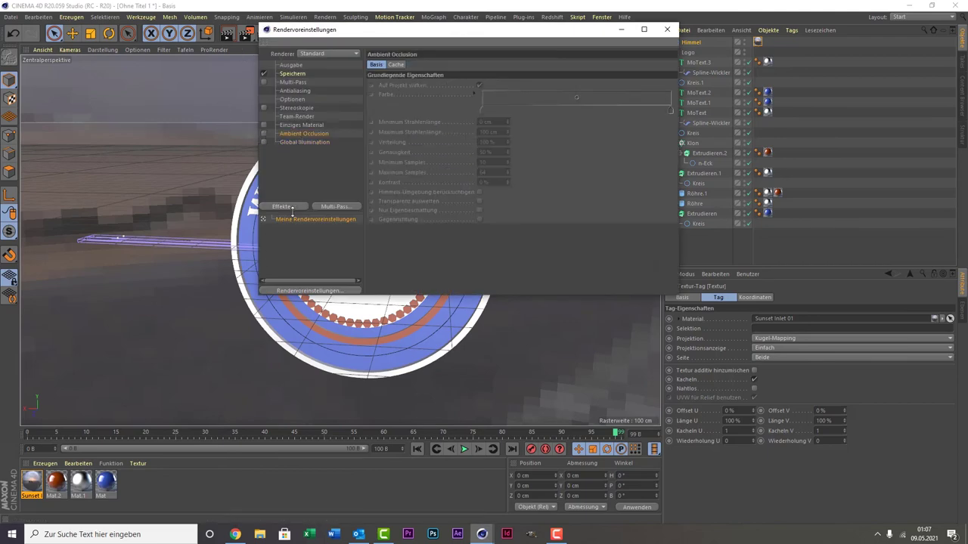
pyautogui.click(263, 134)
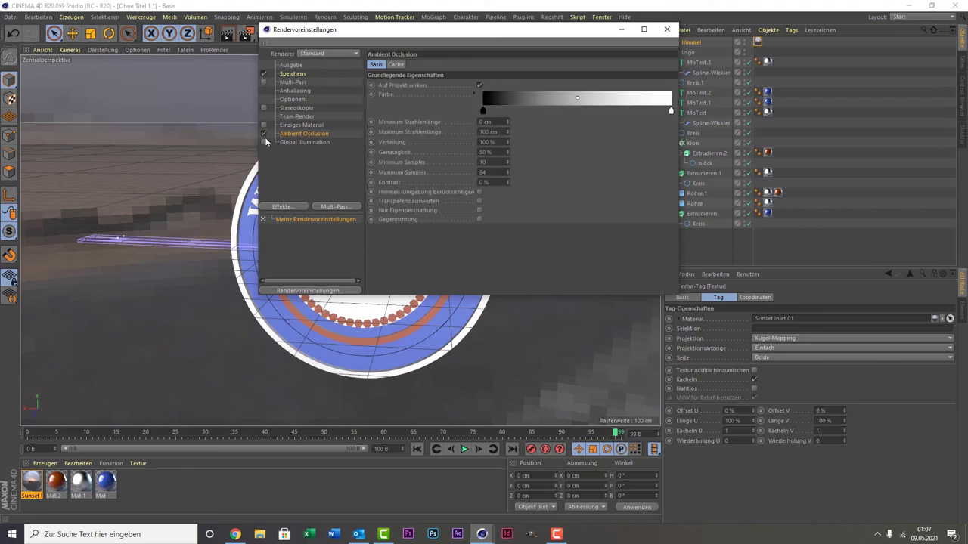
pyautogui.click(667, 29)
pyautogui.click(227, 33)
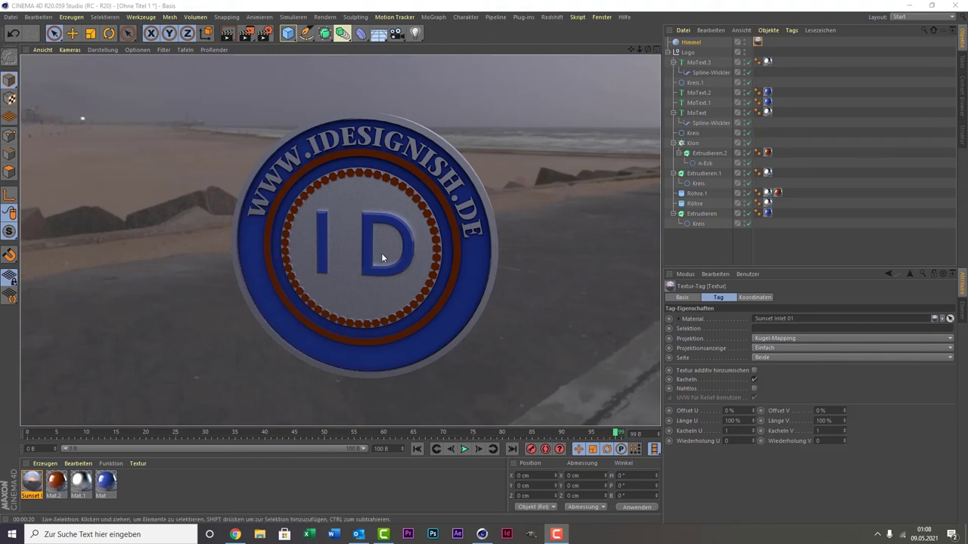
pyautogui.doubleClick(104, 483)
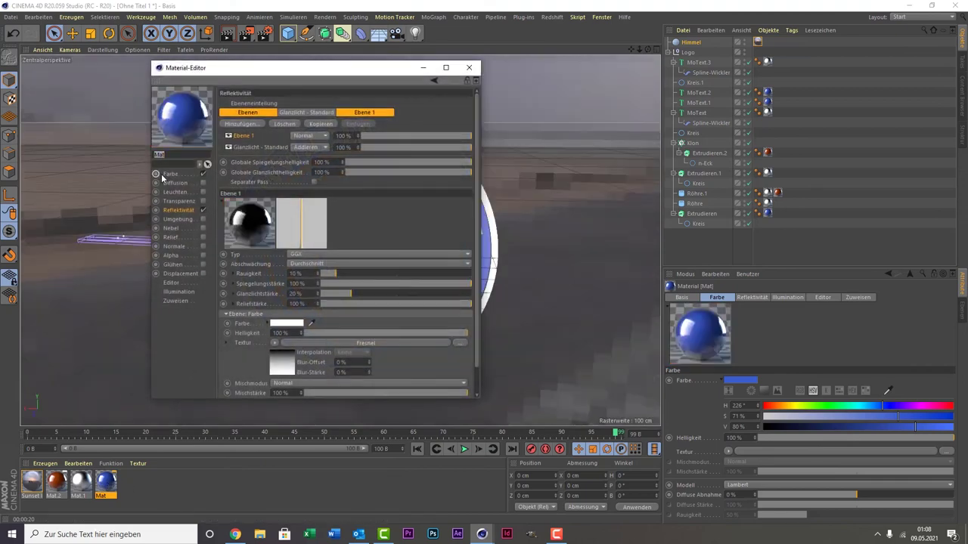
# Step: Darken the blue Mat colour to H 224°, S 71%, V 58%
pyautogui.click(160, 176)
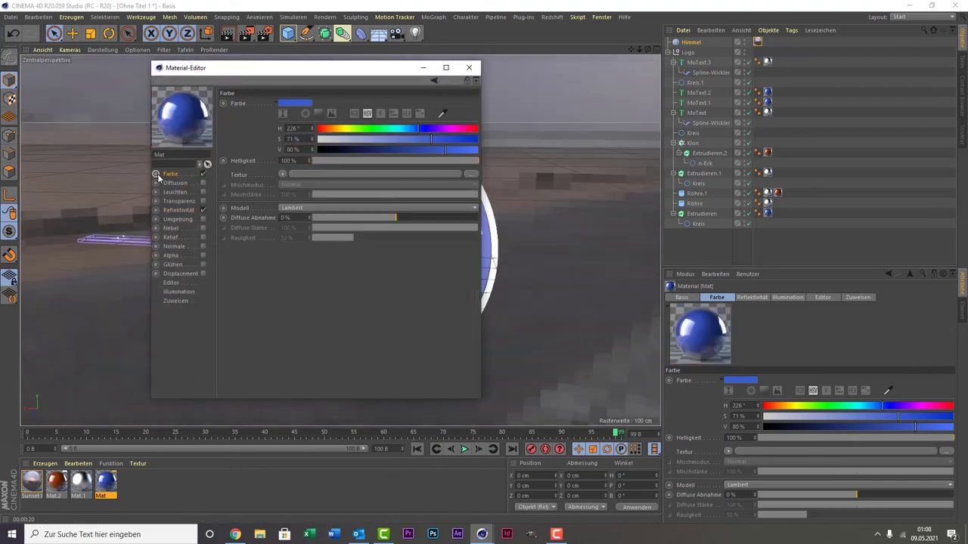
pyautogui.click(416, 150)
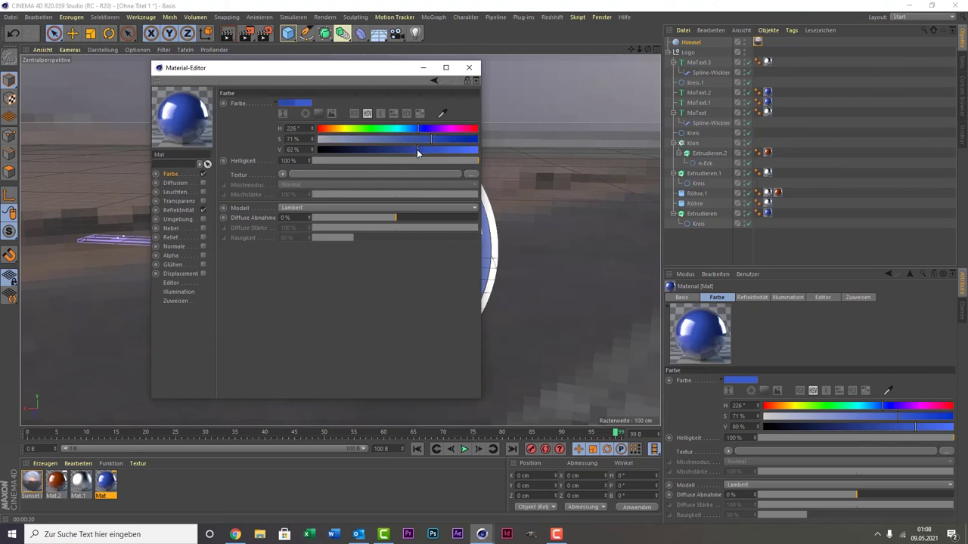
pyautogui.moveTo(416, 150); pyautogui.dragTo(411, 152)
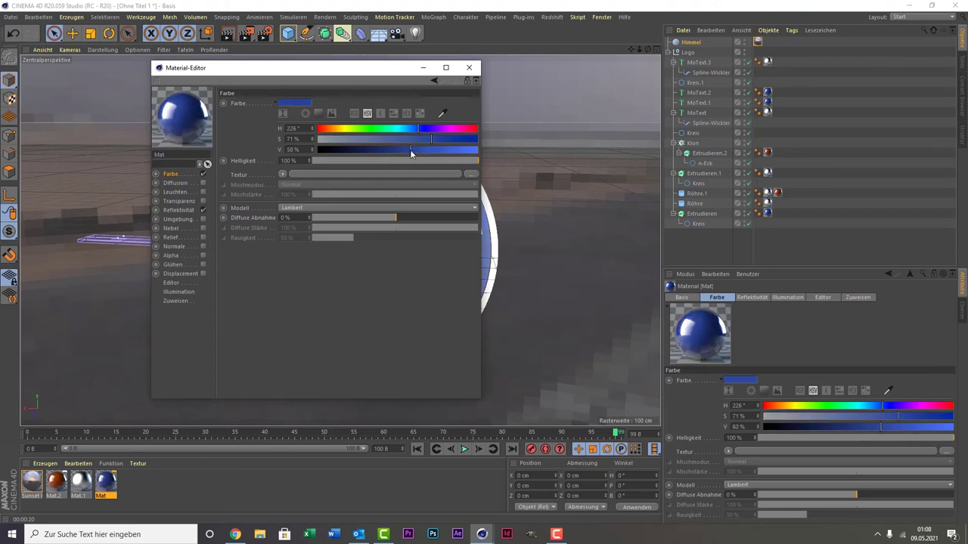
pyautogui.moveTo(414, 132); pyautogui.dragTo(417, 130)
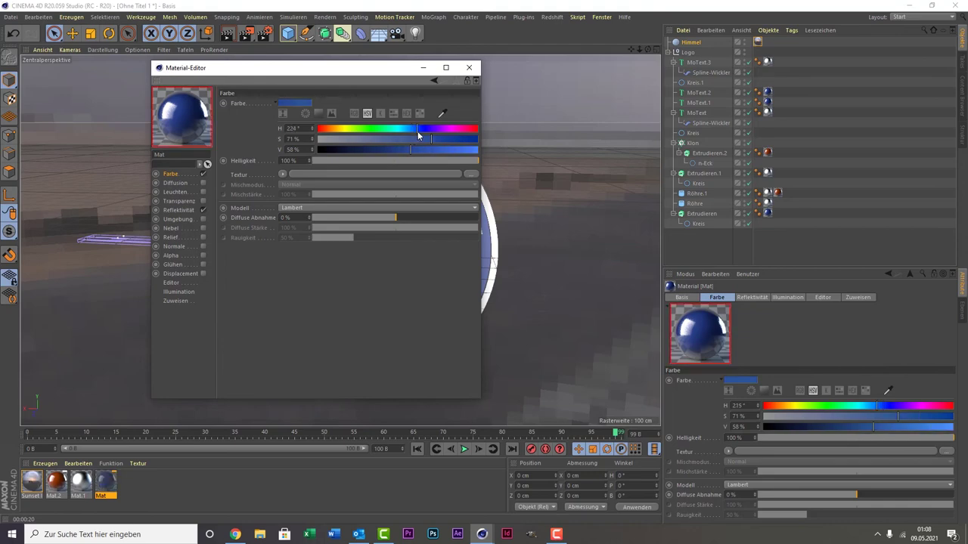
pyautogui.click(468, 67)
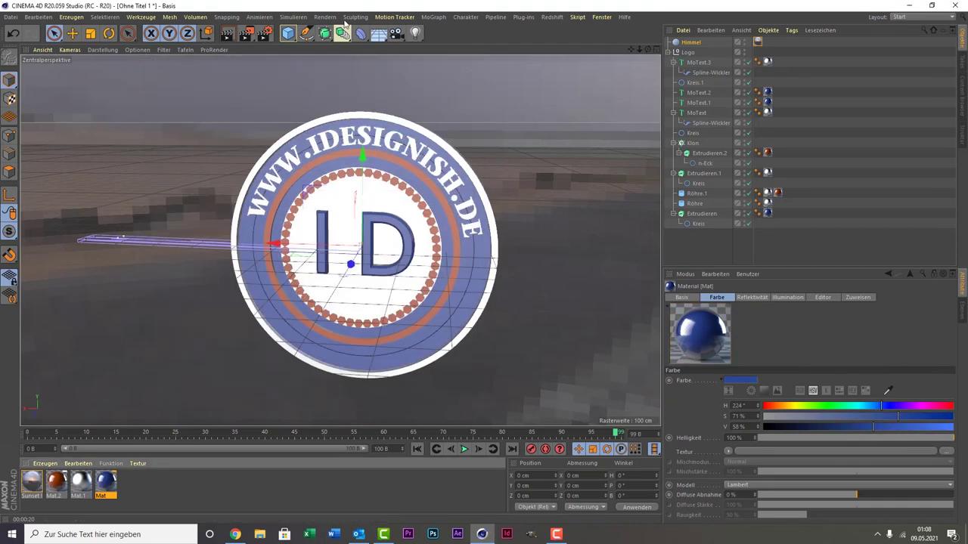
# Step: Add a point light at X 44.24, Y 313.622, Z 1160.527 cm above the logo
pyautogui.click(415, 34)
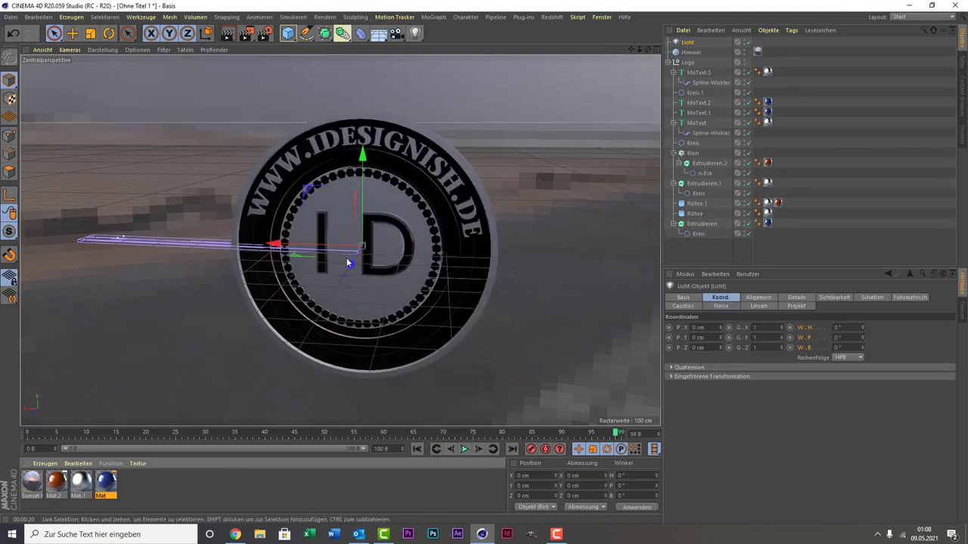
pyautogui.moveTo(350, 264)
pyautogui.mouseDown()
pyautogui.moveTo(236, 350)
pyautogui.moveTo(148, 383)
pyautogui.mouseUp()
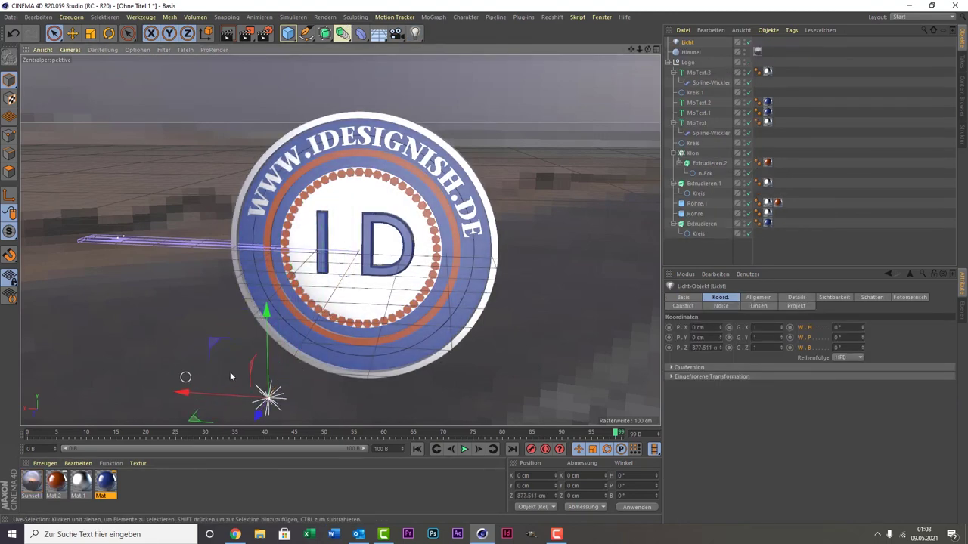
pyautogui.moveTo(268, 344); pyautogui.dragTo(261, 53)
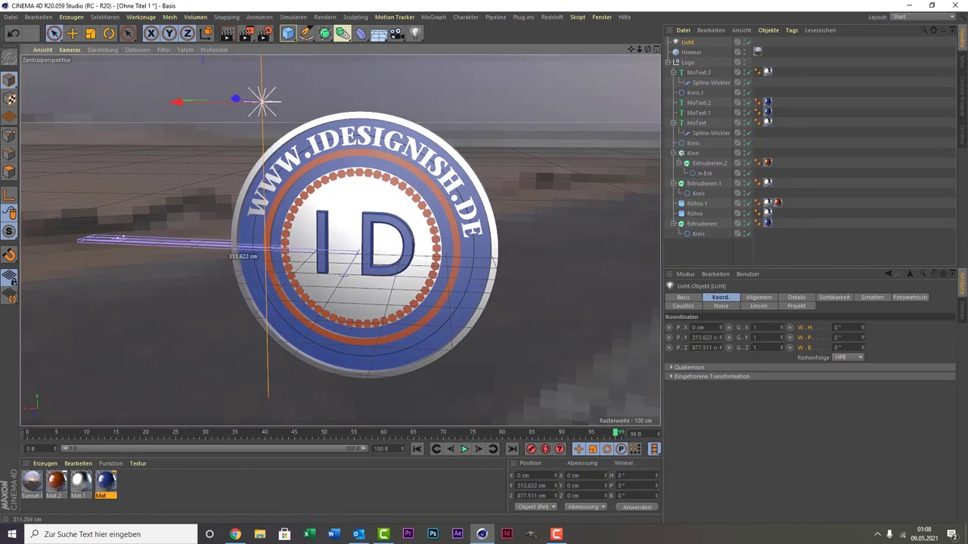
pyautogui.moveTo(216, 99); pyautogui.dragTo(23, 85)
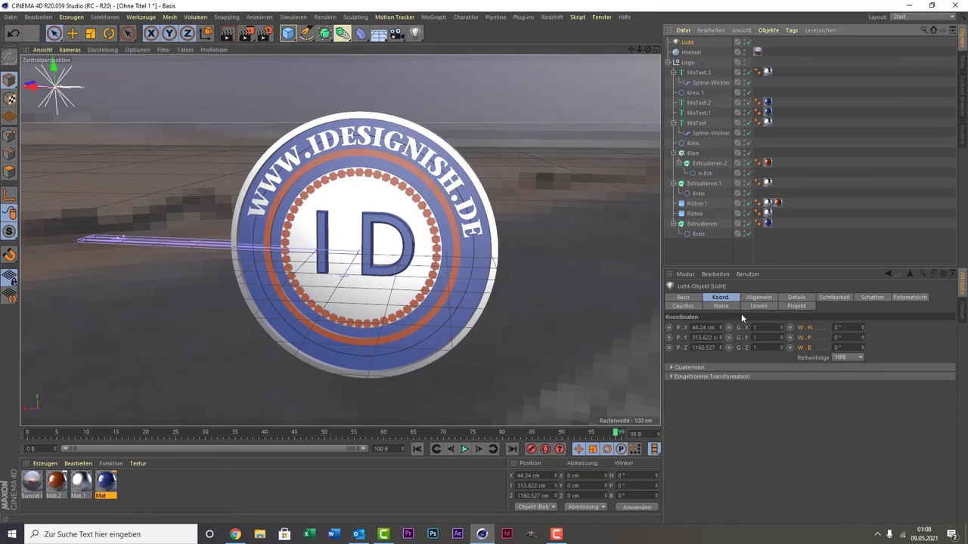
# Step: Give the light Shadow Maps (Weich) shadows and start a viewport render
pyautogui.click(758, 299)
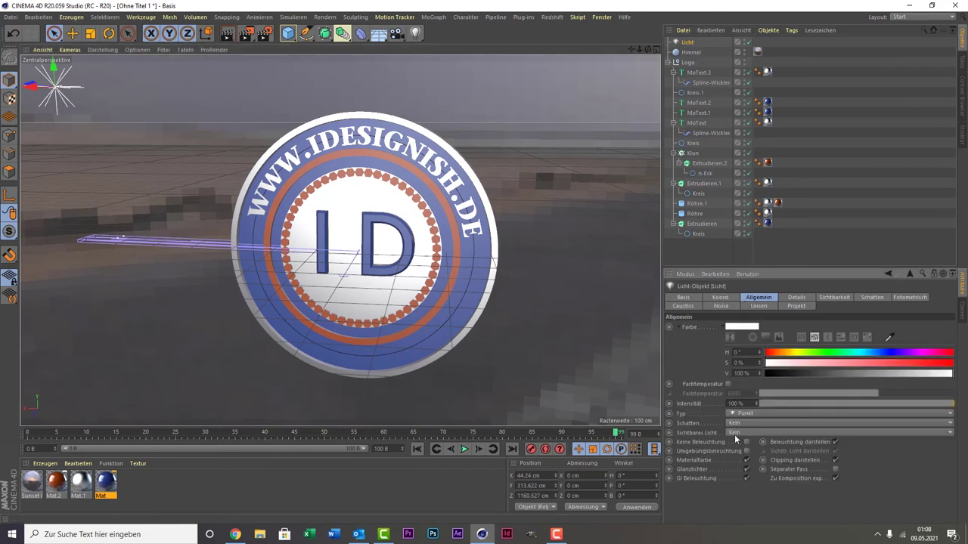
pyautogui.click(731, 434)
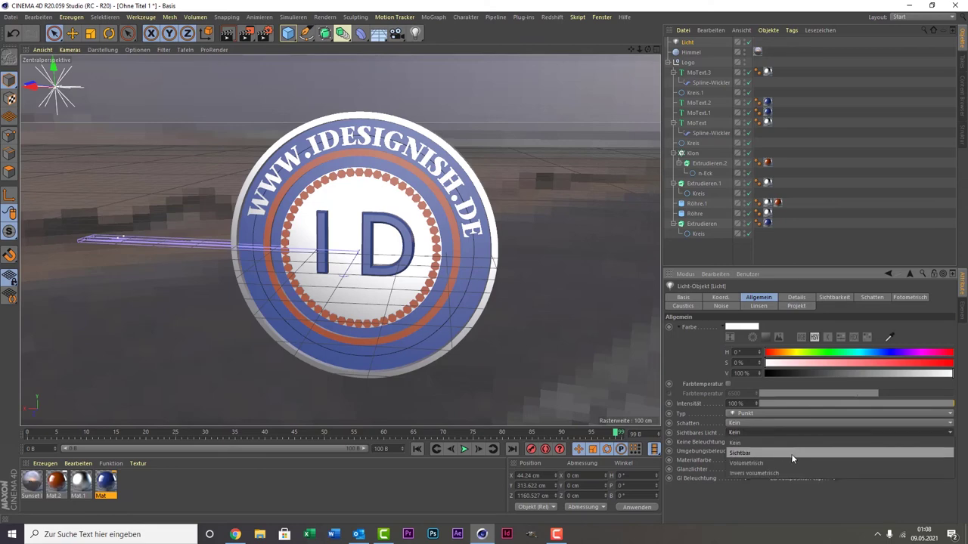
pyautogui.click(746, 443)
pyautogui.click(745, 423)
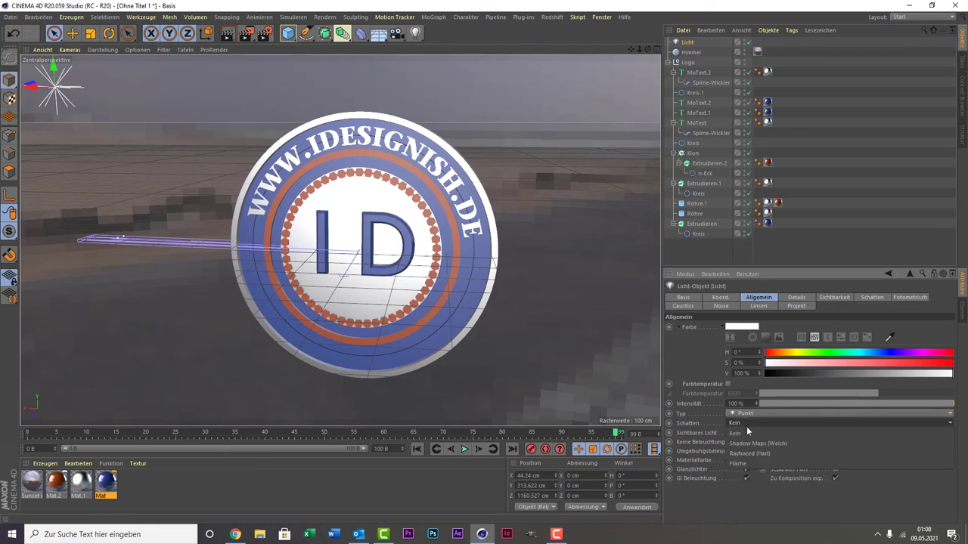
pyautogui.click(752, 444)
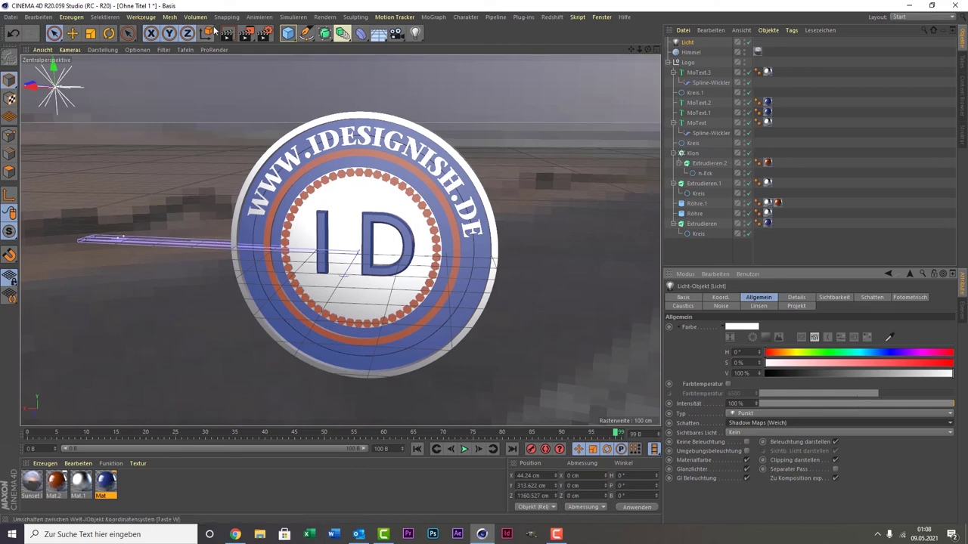
pyautogui.click(232, 37)
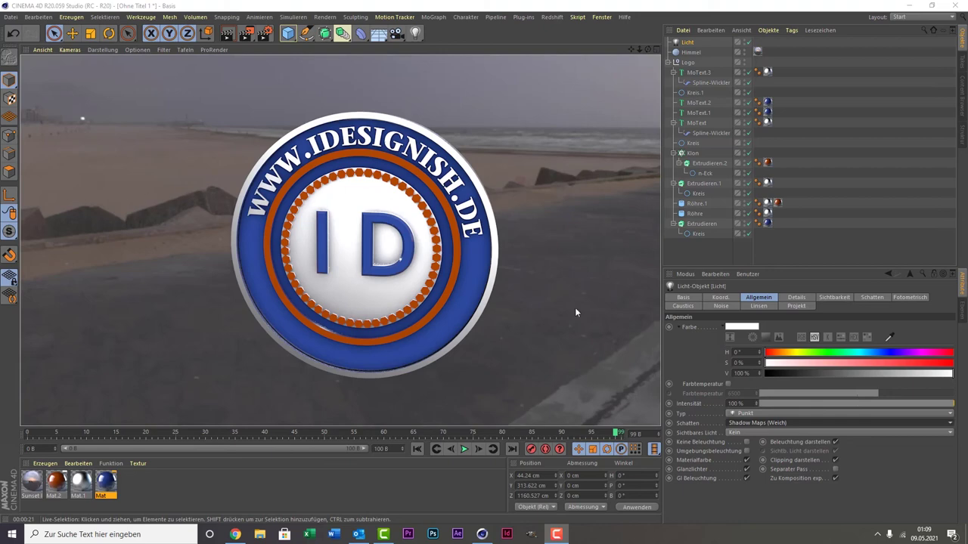
# Step: After the render finishes, bring the YouTube 'LOGO 3D ANIIMATION' reference video to the front
pyautogui.click(235, 535)
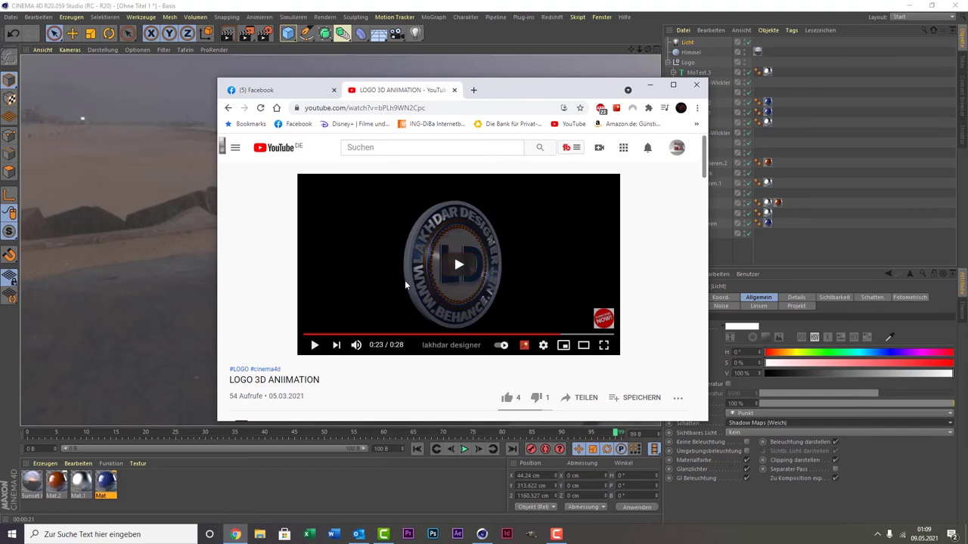
# Step: Drag the YouTube browser window to the lower right to uncover the Cinema 4D medallion render
pyautogui.moveTo(567, 101)
pyautogui.mouseDown()
pyautogui.moveTo(965, 181)
pyautogui.moveTo(678, 123)
pyautogui.mouseUp()
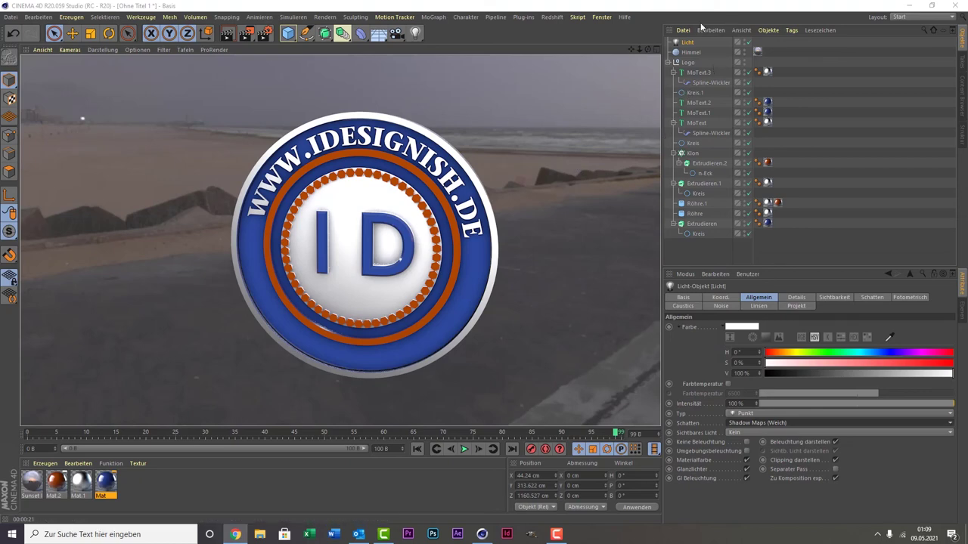
# Step: Add a Render tag to Himmel with Sichtbar für Kamera off, then re-render on black
pyautogui.click(690, 53)
pyautogui.rightClick(690, 55)
pyautogui.moveTo(725, 58)
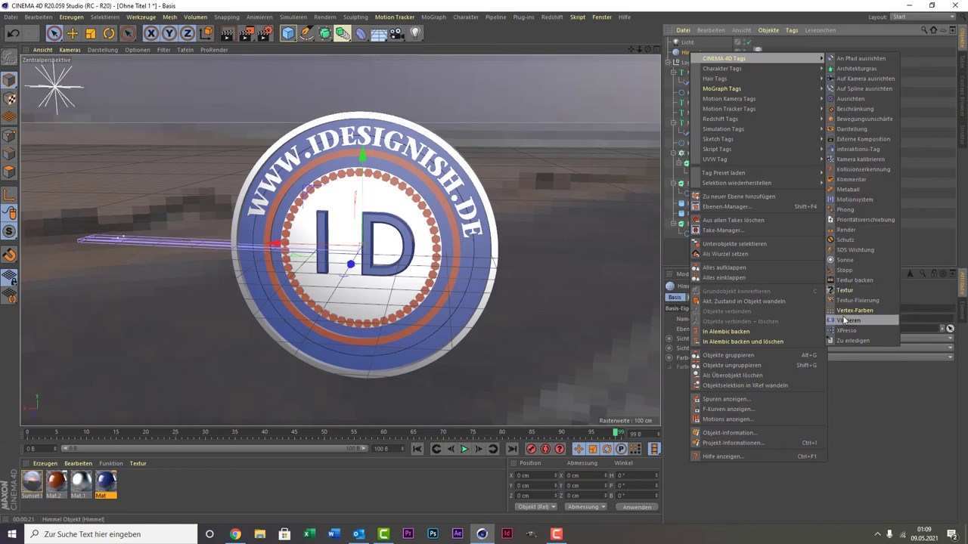
pyautogui.click(875, 229)
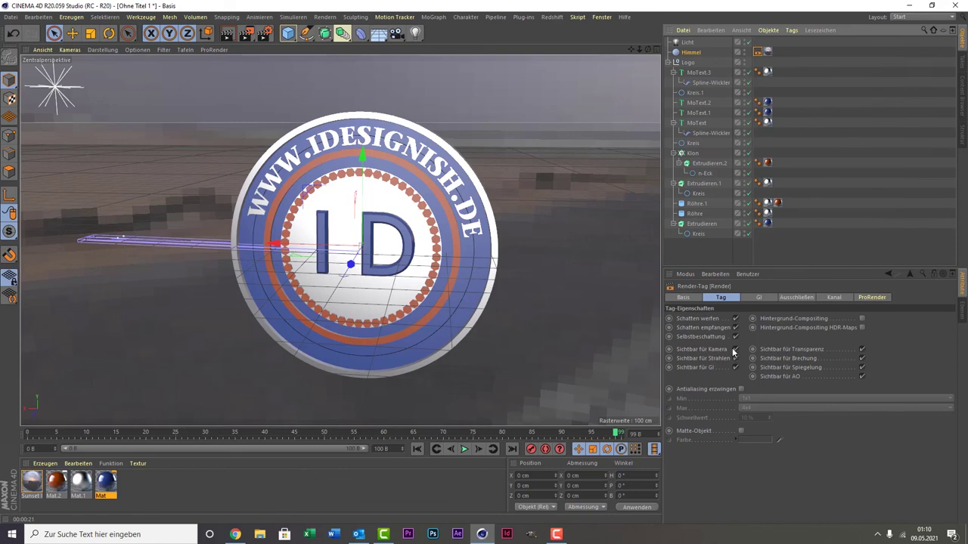
pyautogui.click(733, 350)
pyautogui.click(733, 350)
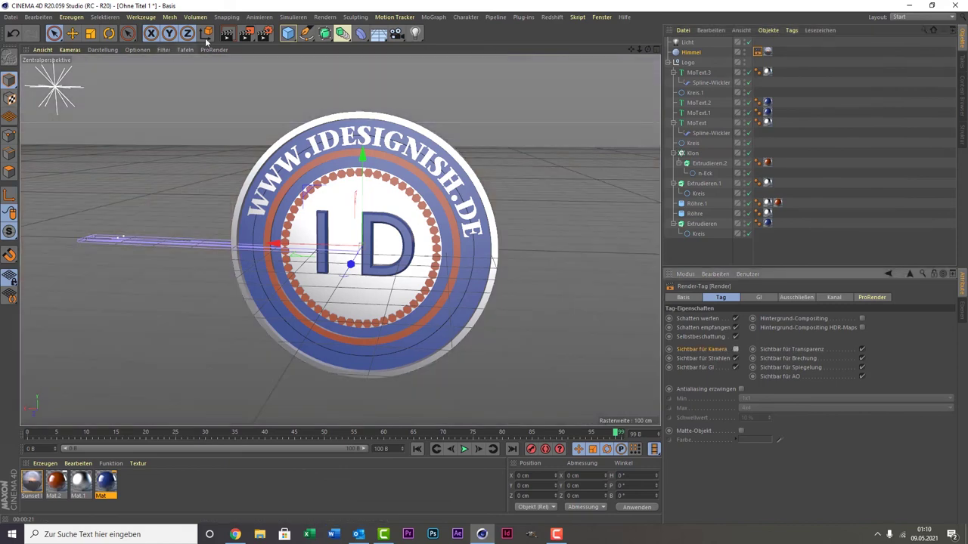
pyautogui.click(234, 33)
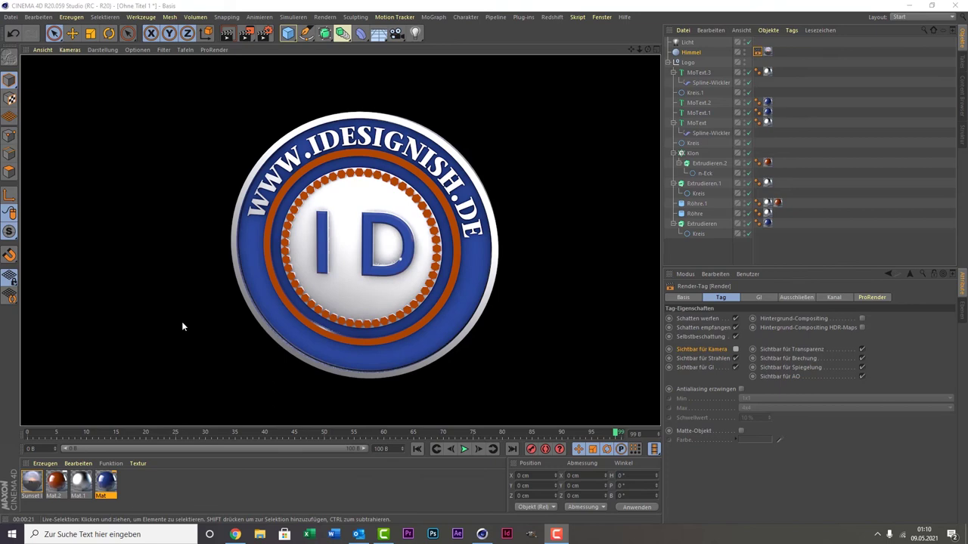
# Step: Enable Alpha-Kanal in the Speichern render settings, then close Rendervoreinstellungen
pyautogui.click(270, 35)
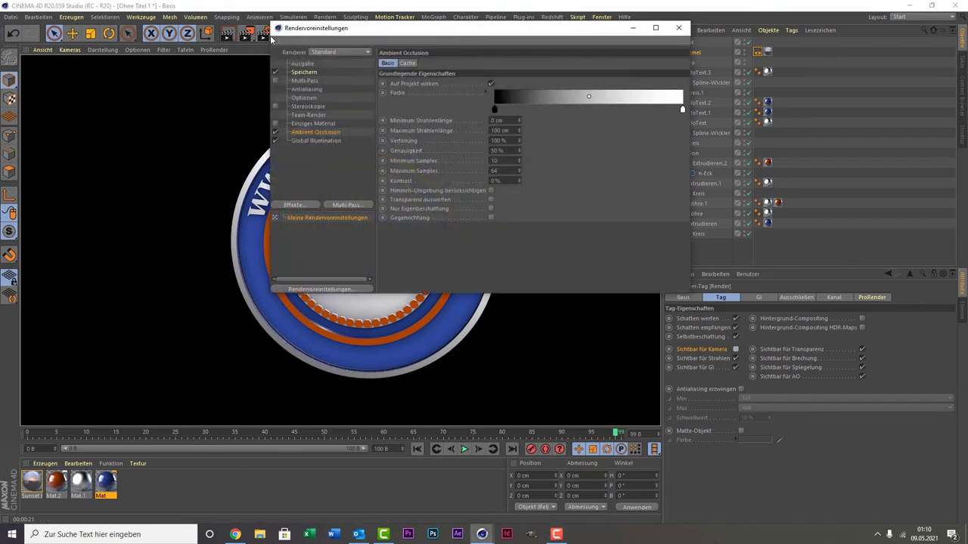
pyautogui.moveTo(341, 28); pyautogui.dragTo(273, 26)
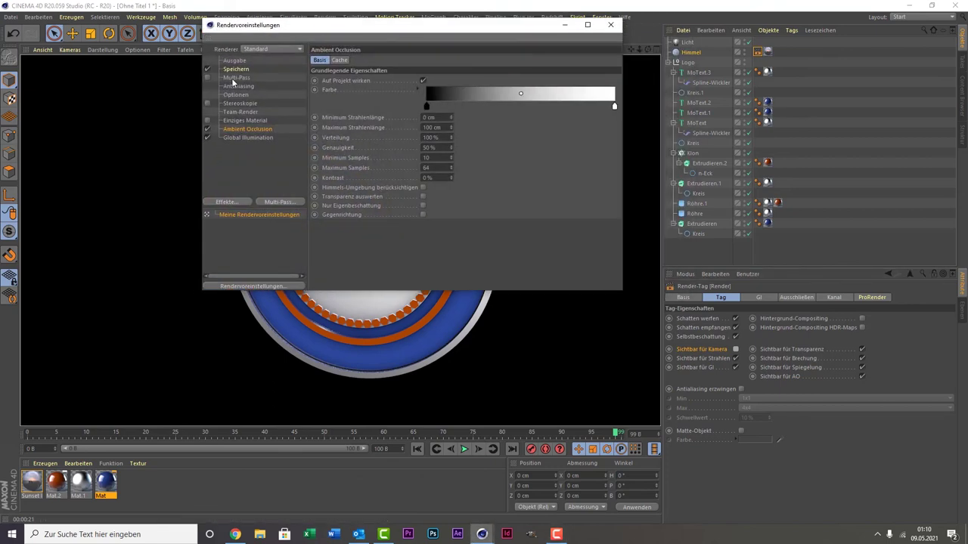
pyautogui.click(235, 70)
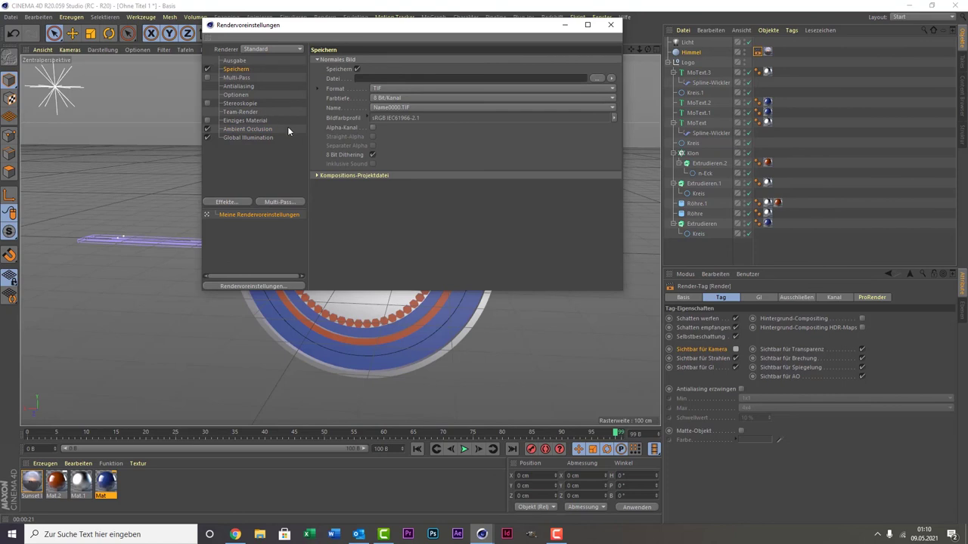
pyautogui.click(372, 127)
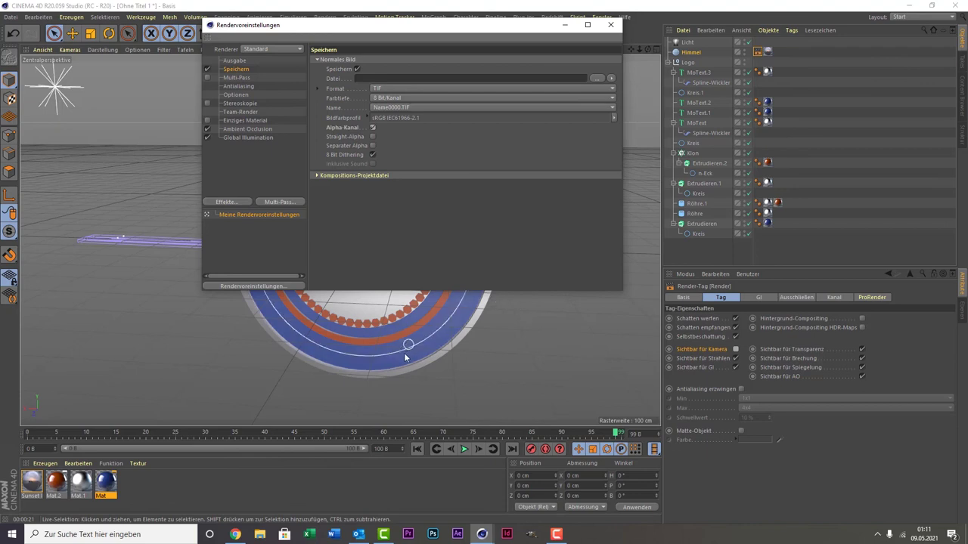
pyautogui.click(617, 27)
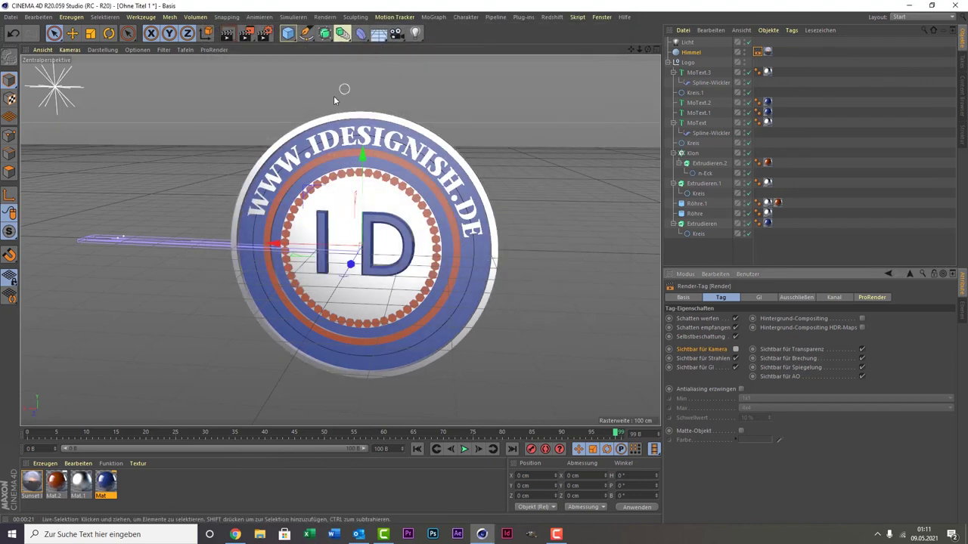